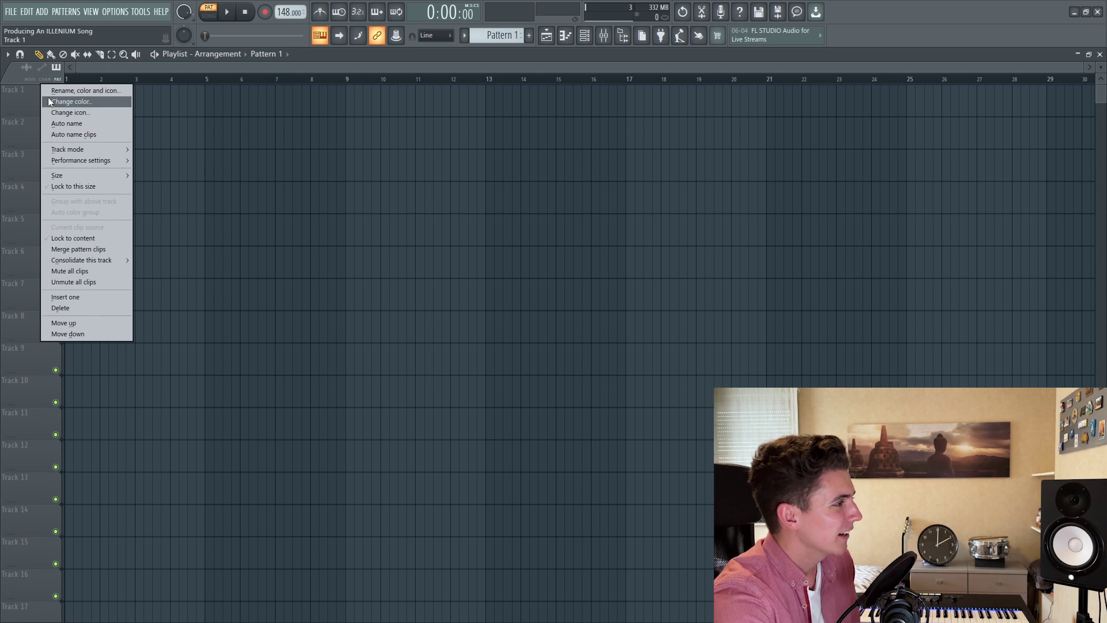
Set playlist track 1 as an instrument track using Native Instruments Kontakt.
mouse_move(96, 151)
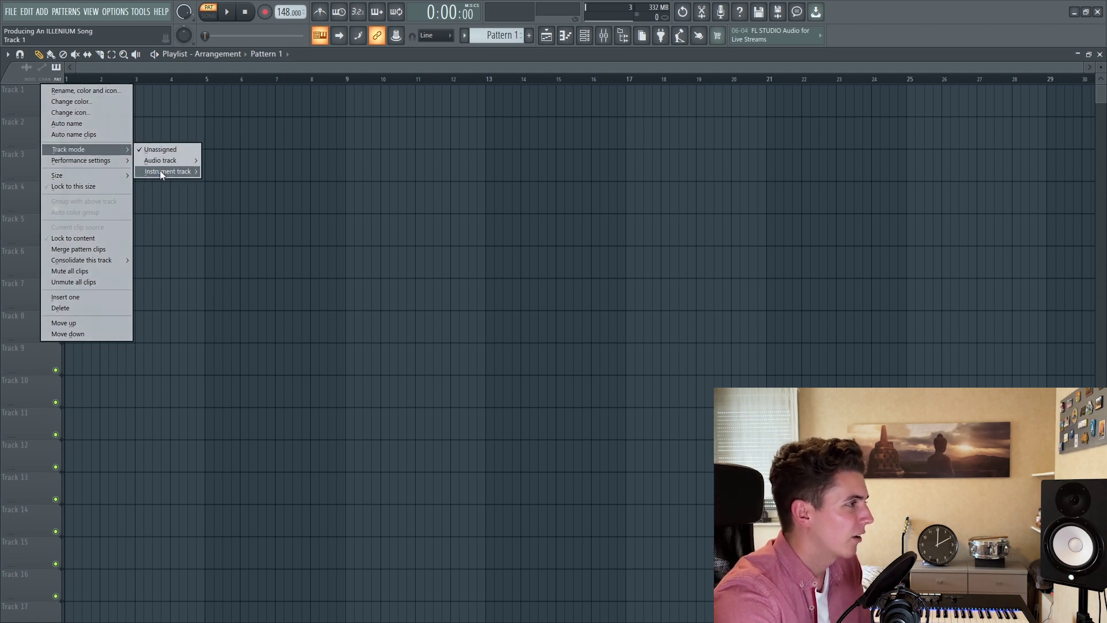
mouse_move(162, 171)
mouse_move(251, 268)
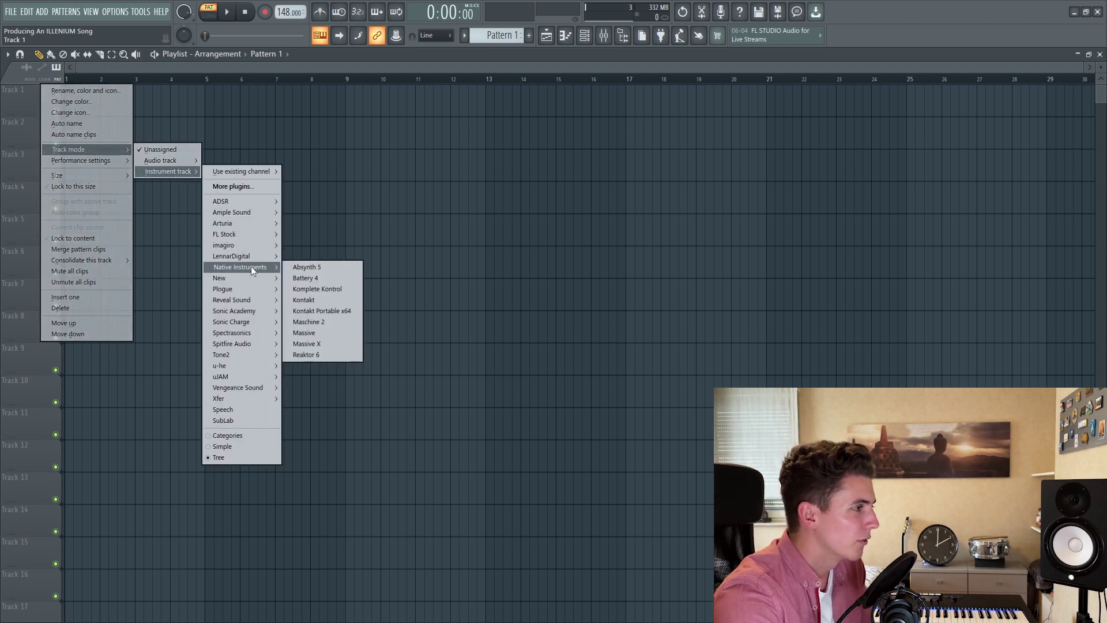
left_click(305, 299)
Load Electric Sunburst Deluxe (Melody).nki from the Session Guitarist library into Kontakt and move its window fully into view.
scroll(213, 379, "down", 4)
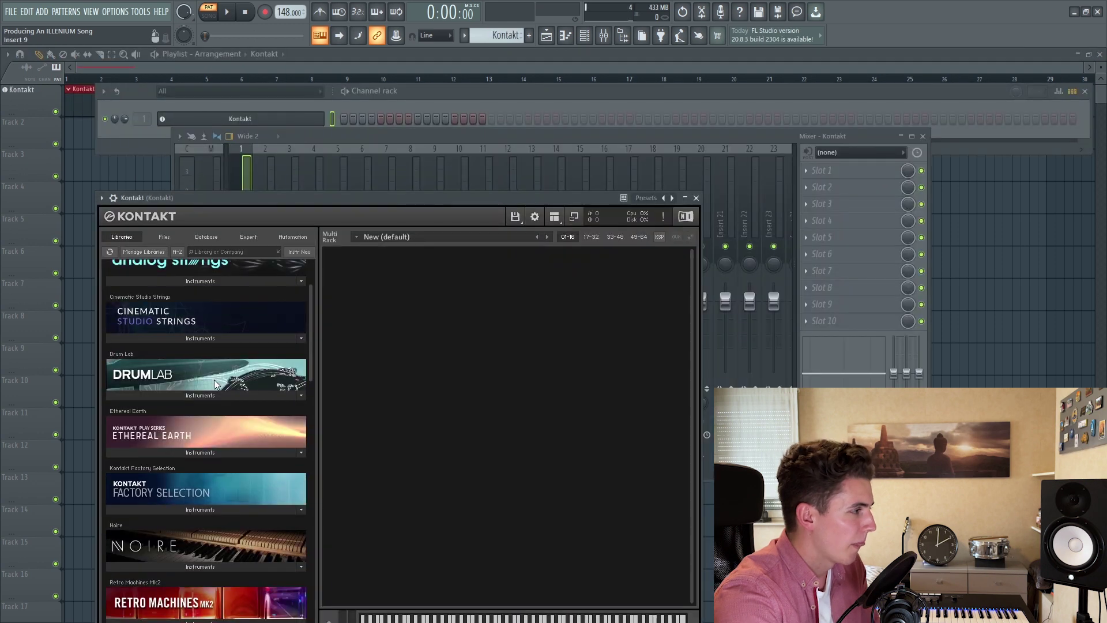
left_click_drag(235, 199, 247, 179)
scroll(219, 403, "down", 6)
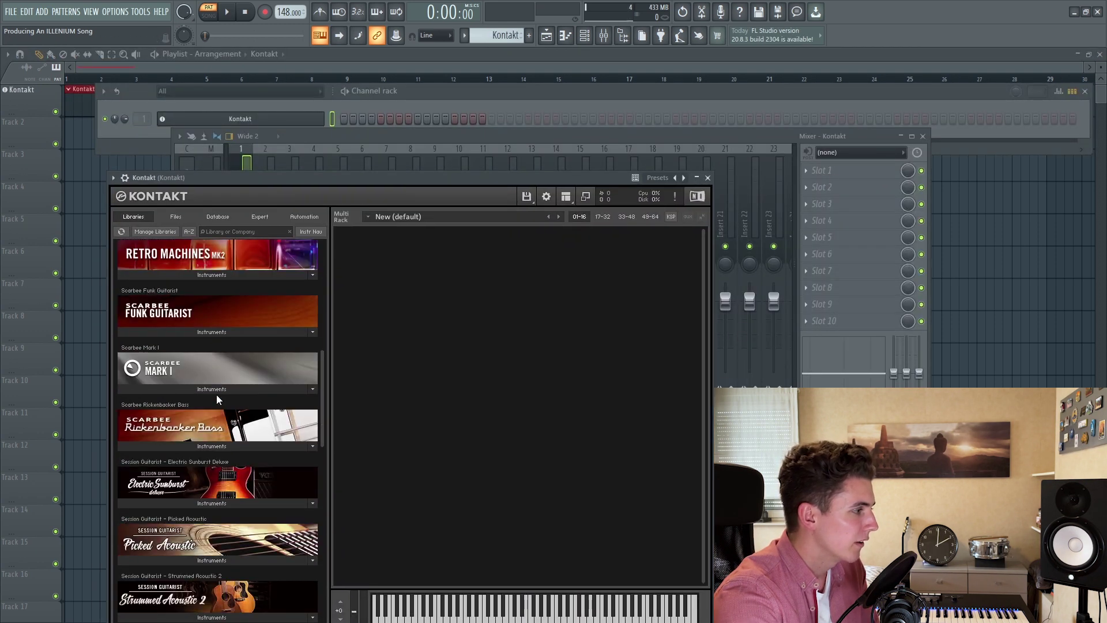
left_click(219, 416)
left_click_drag(203, 430, 500, 366)
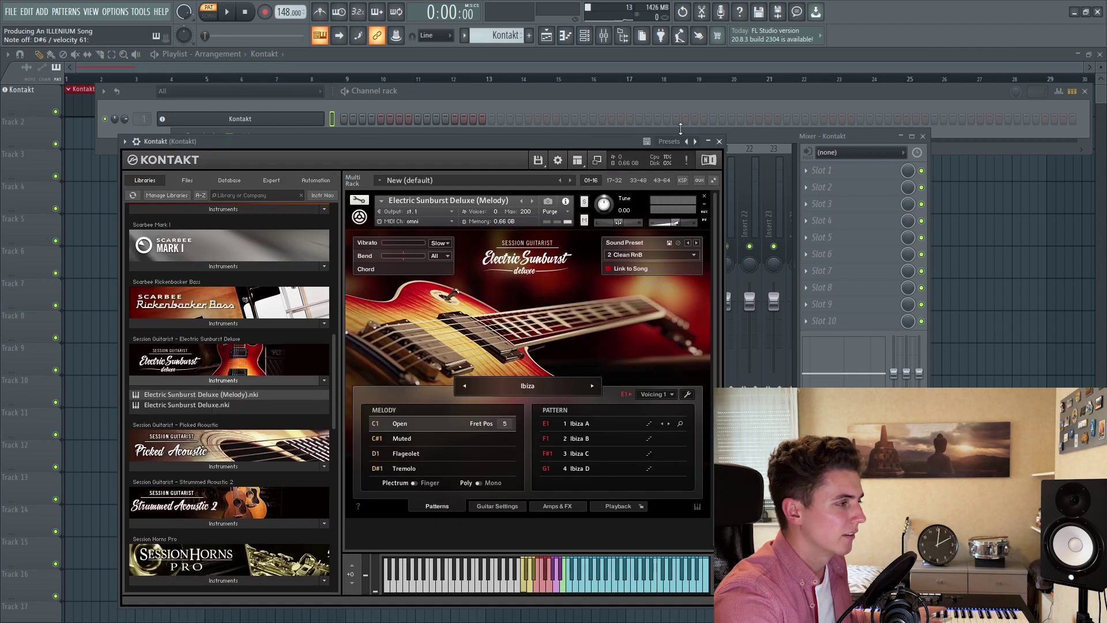
left_click_drag(669, 177, 680, 142)
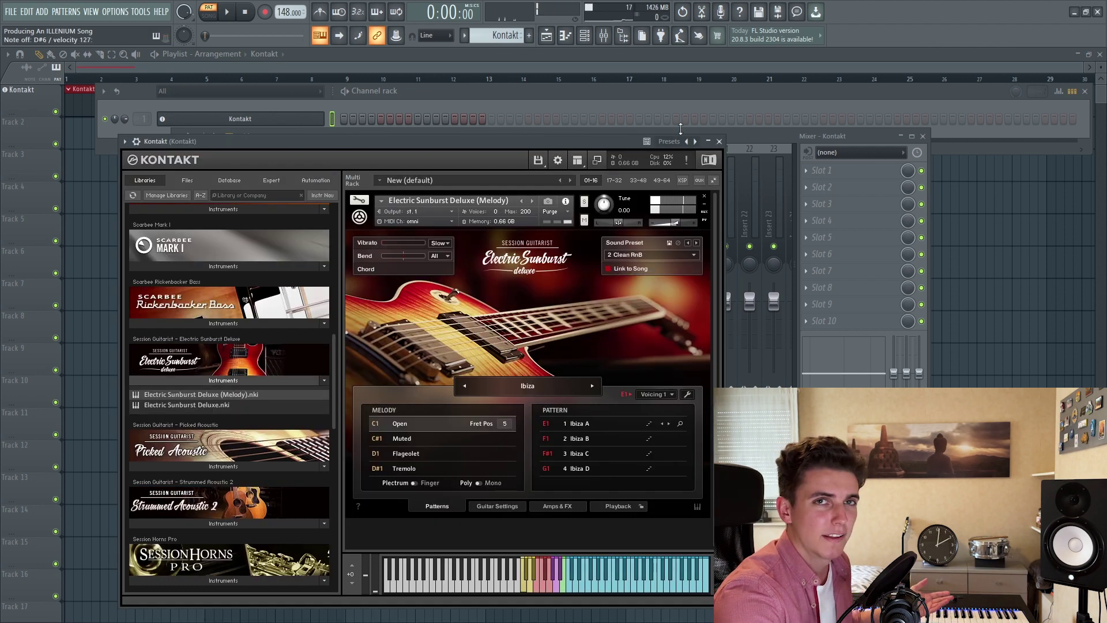
Load Decapitator into slot 1 of the Kontakt mixer track, adjust its Drive and close the effect.
left_click(768, 140)
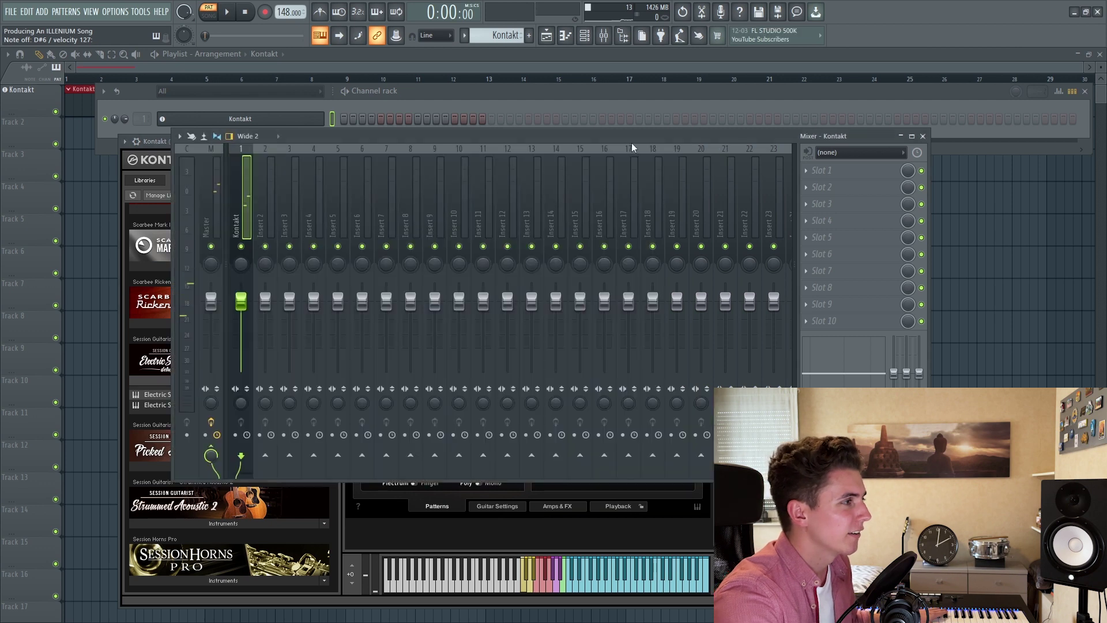
left_click(821, 170)
left_click(874, 267)
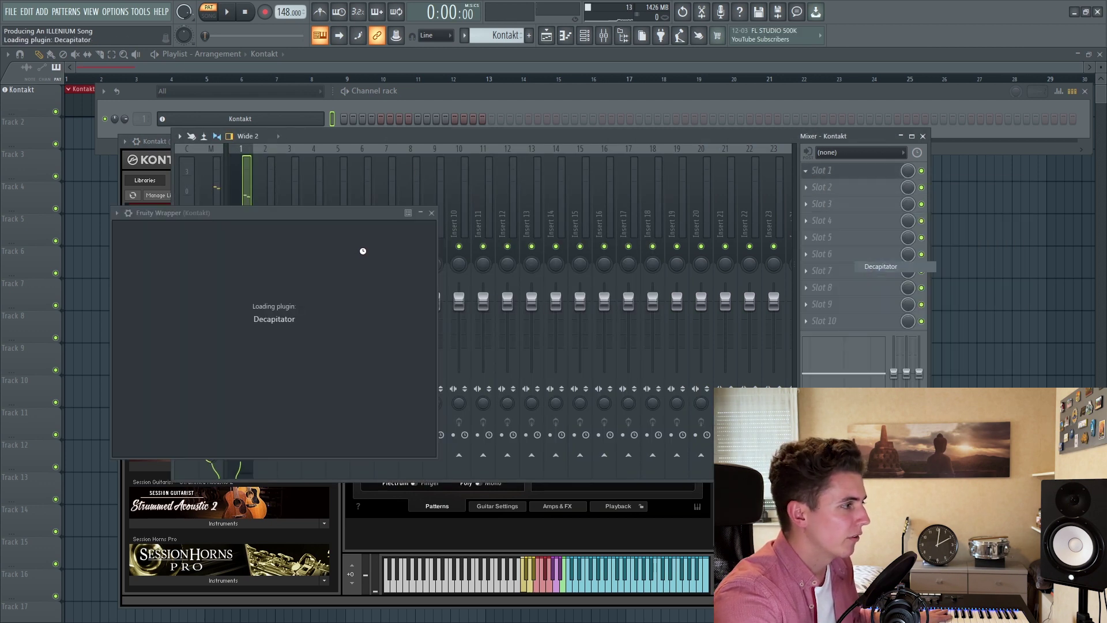
mouse_move(193, 338)
left_mouse_down()
mouse_move(192, 323)
mouse_move(192, 332)
left_mouse_up()
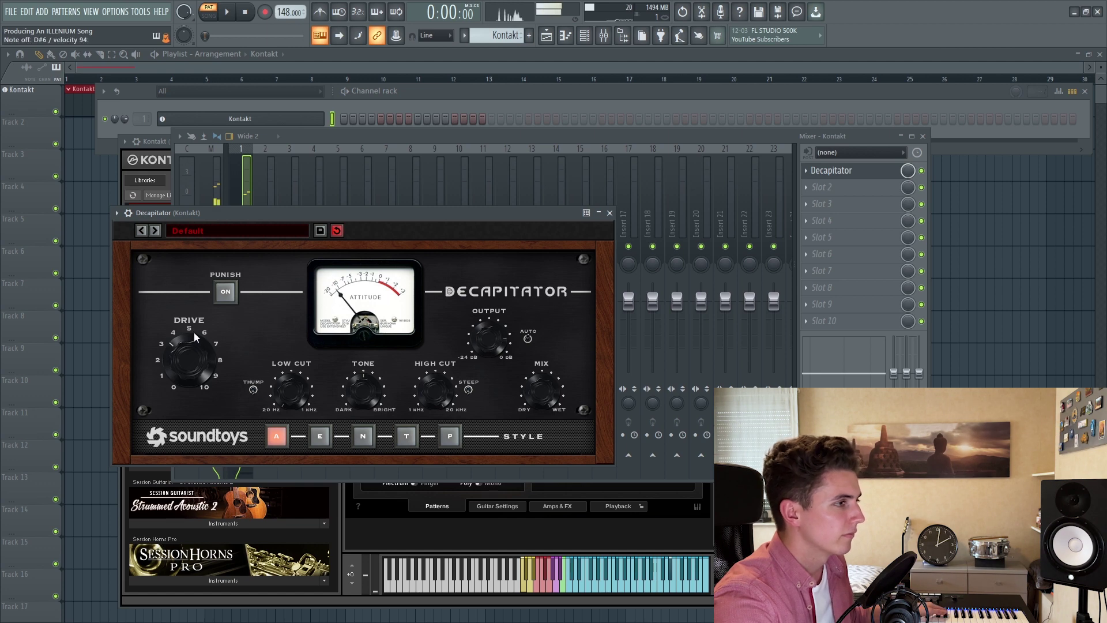
left_click(609, 212)
Add ValhallaVintageVerb in slot 2 with 33.2 % mix, 2.81 s decay and a 200 Hz low cut.
left_click(847, 189)
left_click(916, 455)
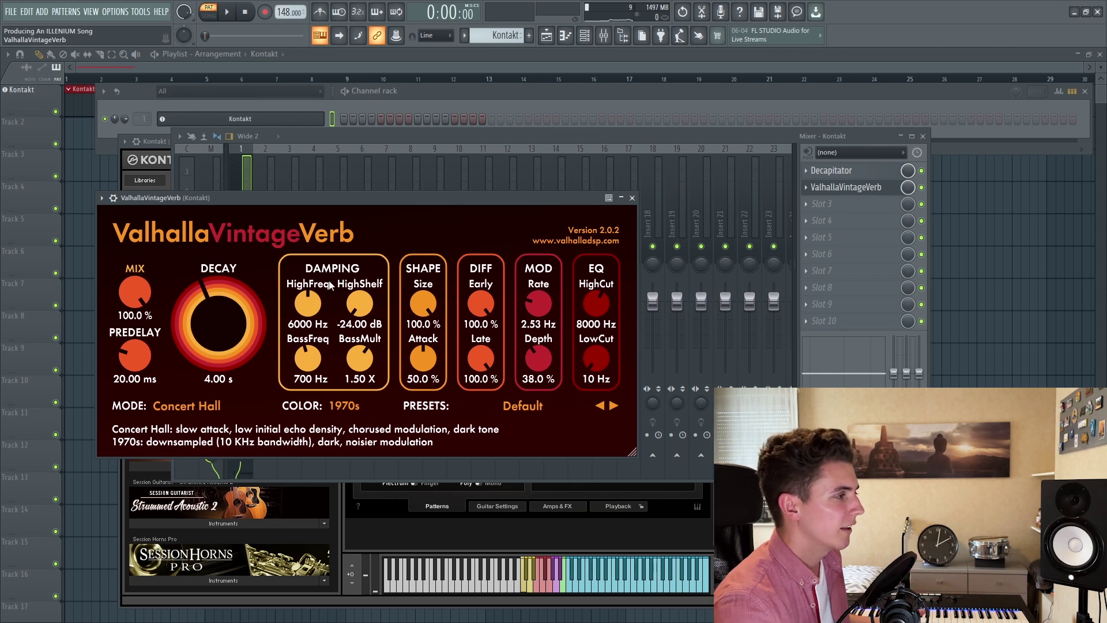
left_click_drag(146, 298, 157, 379)
left_click_drag(202, 305, 196, 335)
left_click_drag(142, 305, 142, 309)
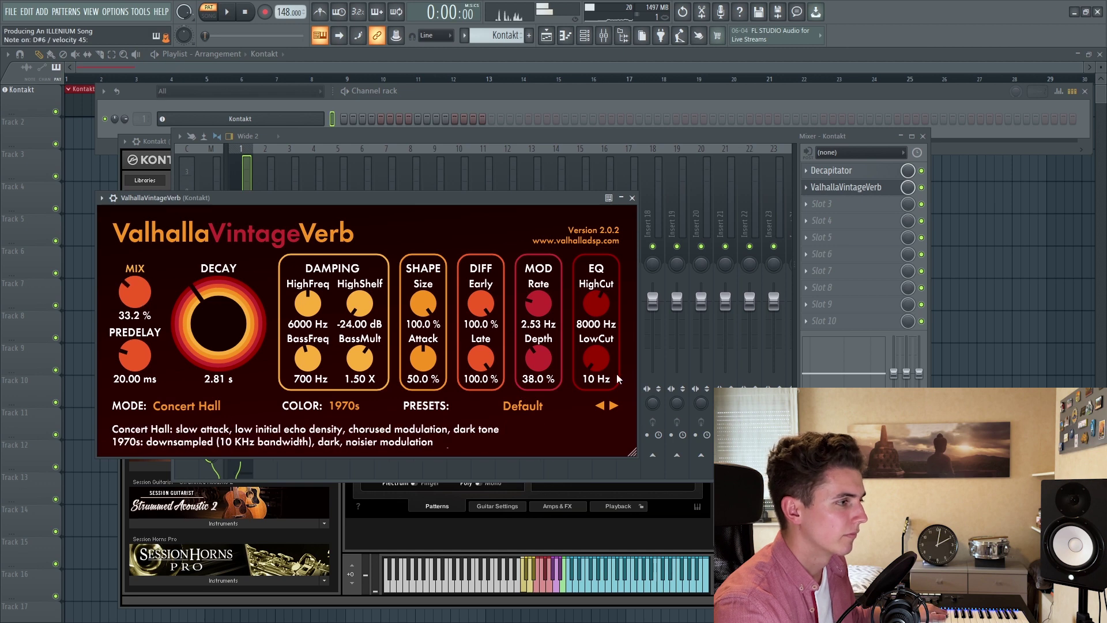
left_click_drag(597, 360, 602, 347)
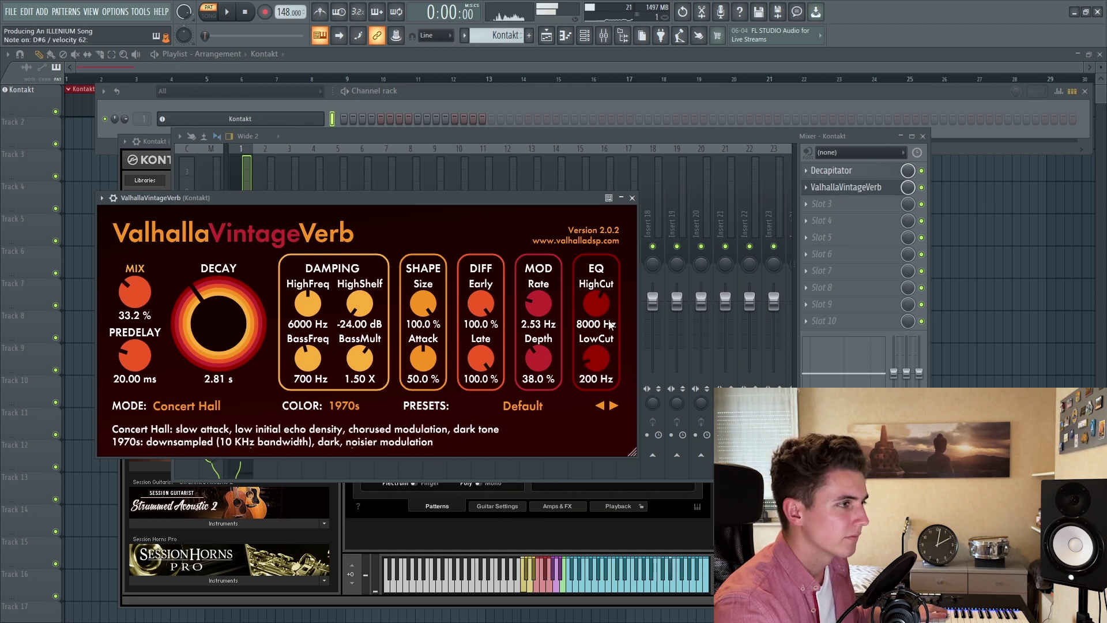
left_click(845, 187)
Add ValhallaDelay in slot 3 of the Kontakt mixer track with 23.6 % mix and 64 % feedback.
left_click(849, 204)
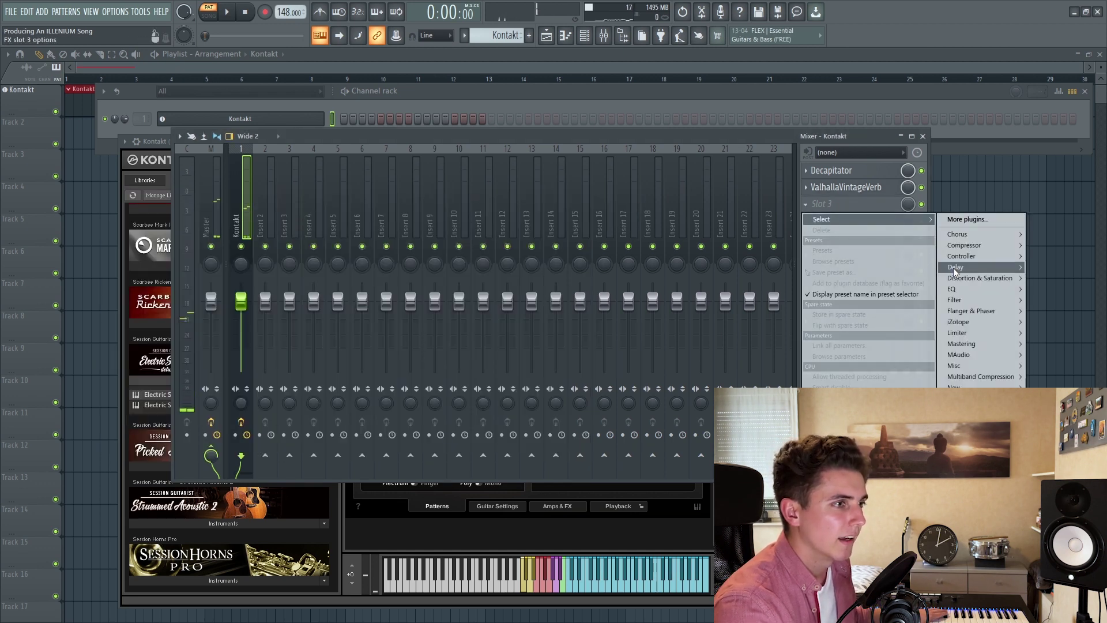
mouse_move(954, 267)
left_click(1067, 321)
left_click_drag(68, 209, 90, 233)
left_click_drag(263, 202, 265, 231)
left_click_drag(48, 208, 46, 216)
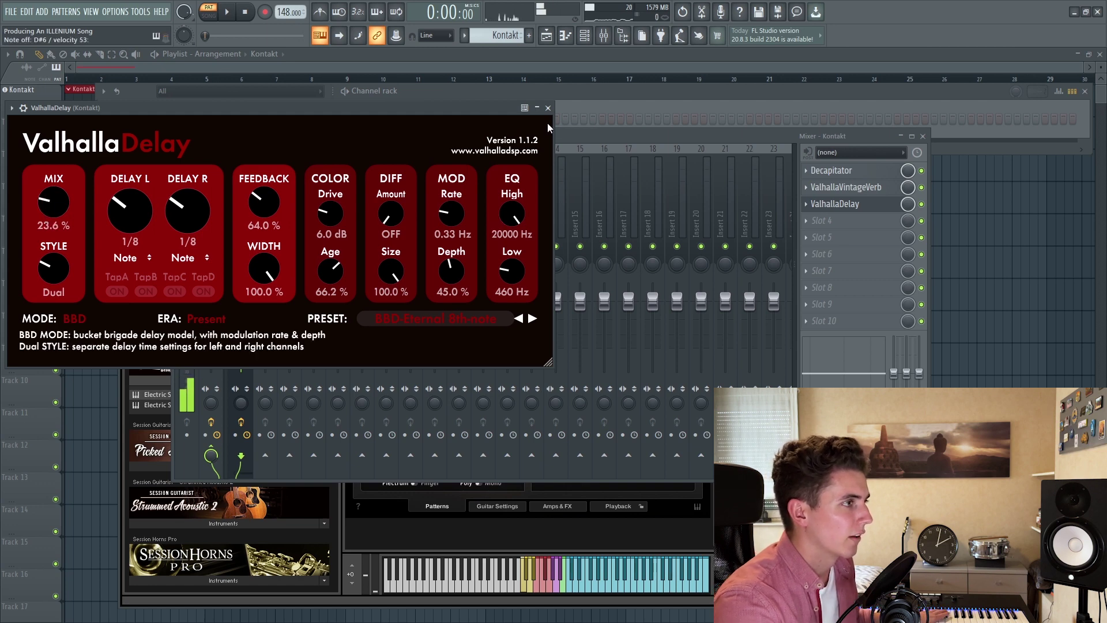
left_click(548, 108)
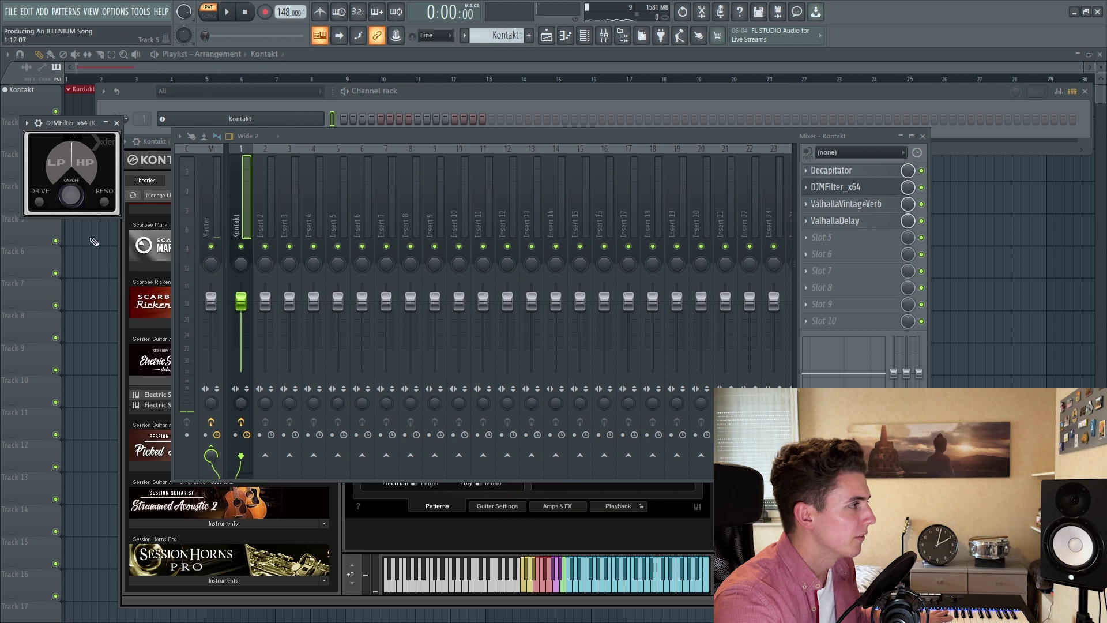
Turn the DJMFilter_x64 cutoff toward low-pass and close the filter.
left_click_drag(73, 172, 73, 193)
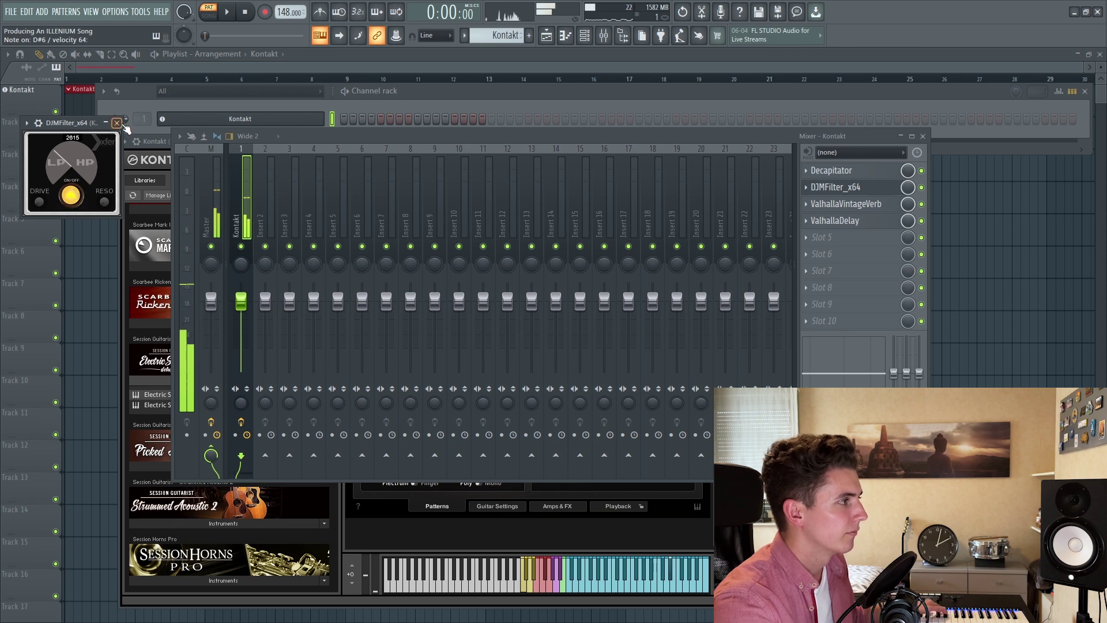
left_click(118, 124)
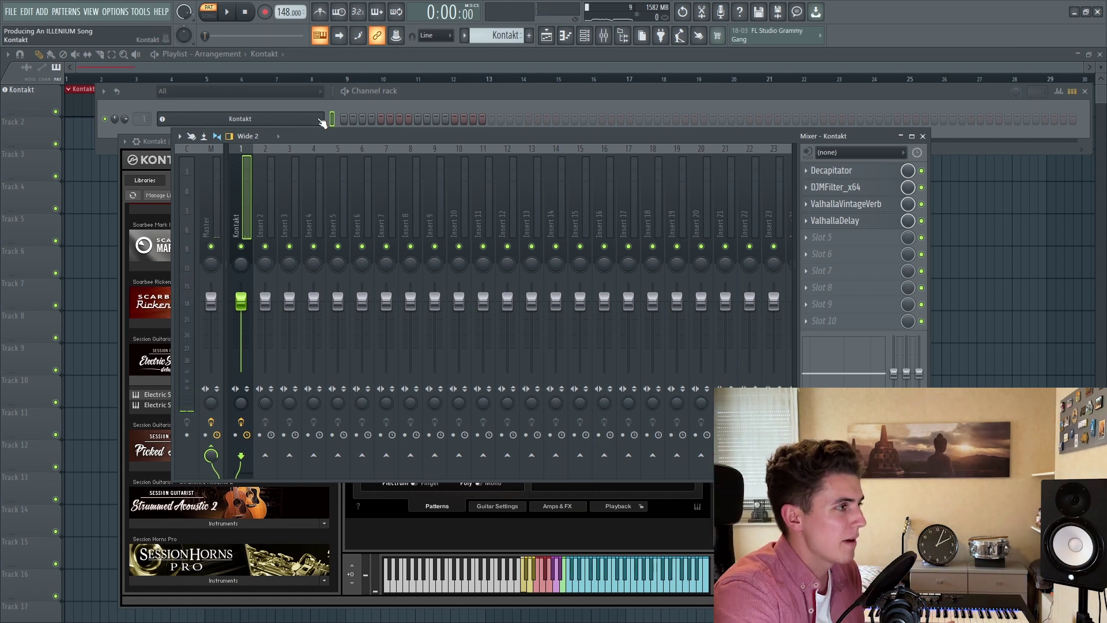
Open the Kontakt channel's piano roll and draw the opening one-beat D#6 and A#6 notes.
right_click(321, 121)
left_click(377, 119)
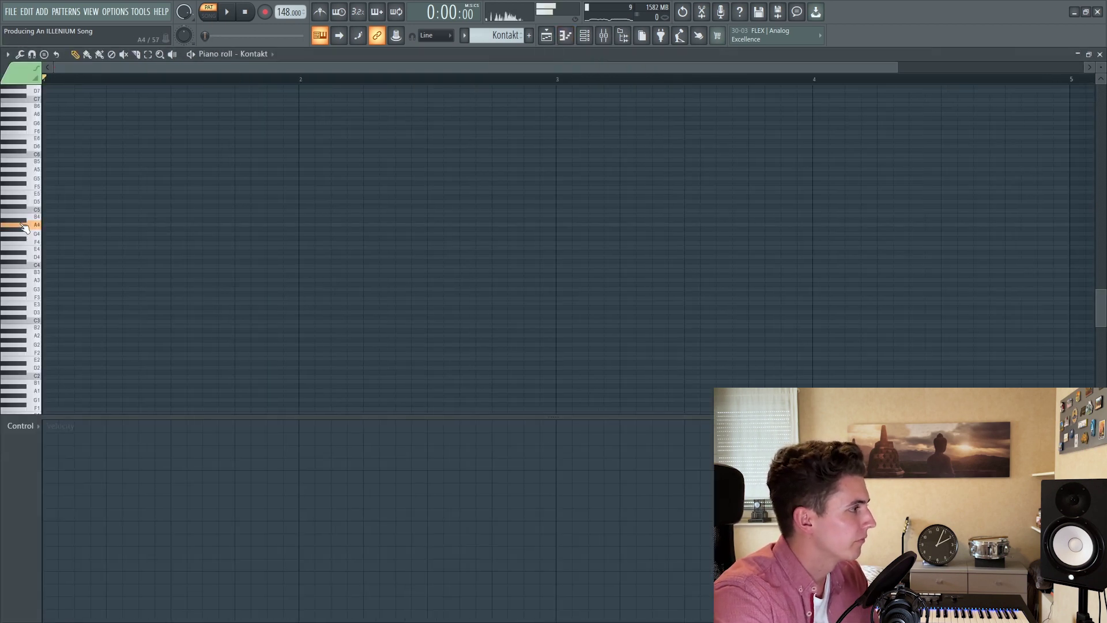
scroll(37, 169, "up", 2)
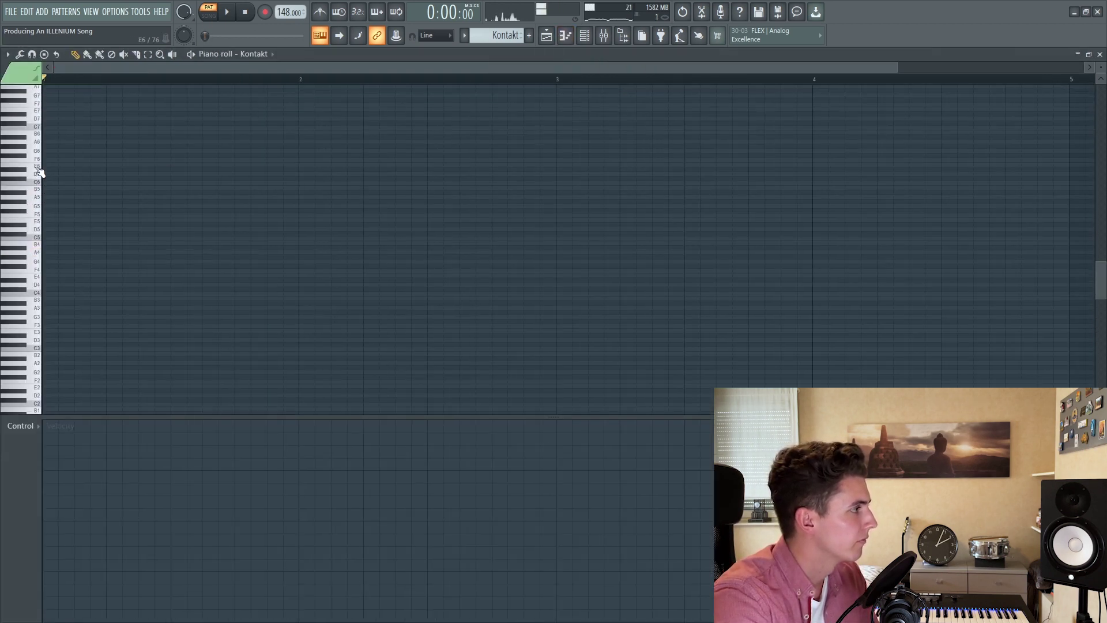
left_click(53, 172)
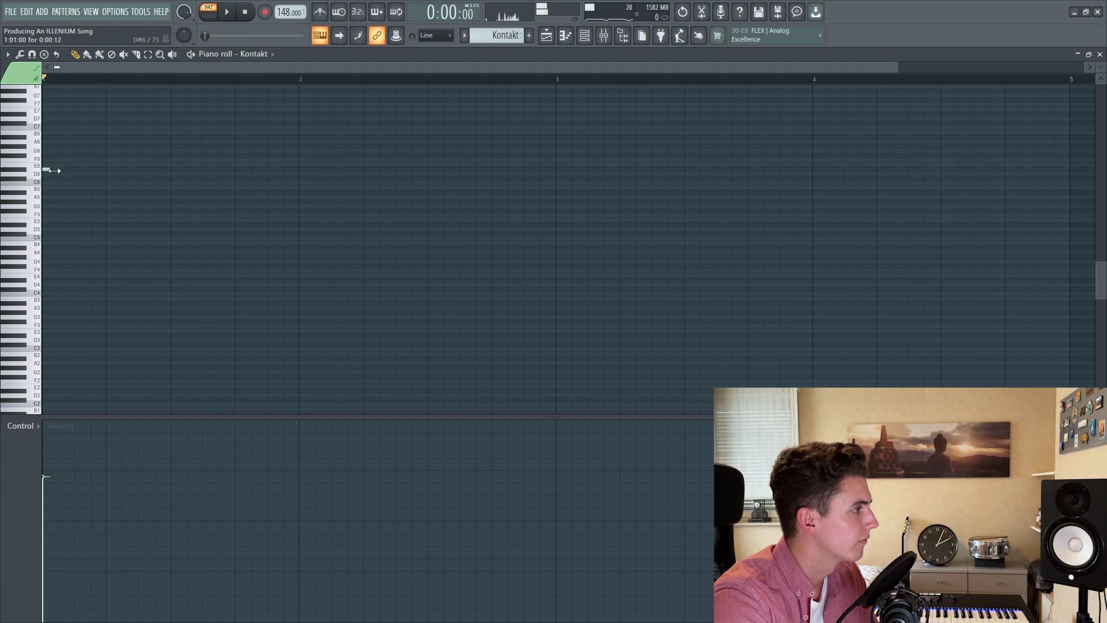
left_click_drag(70, 173, 94, 172)
left_click(99, 136)
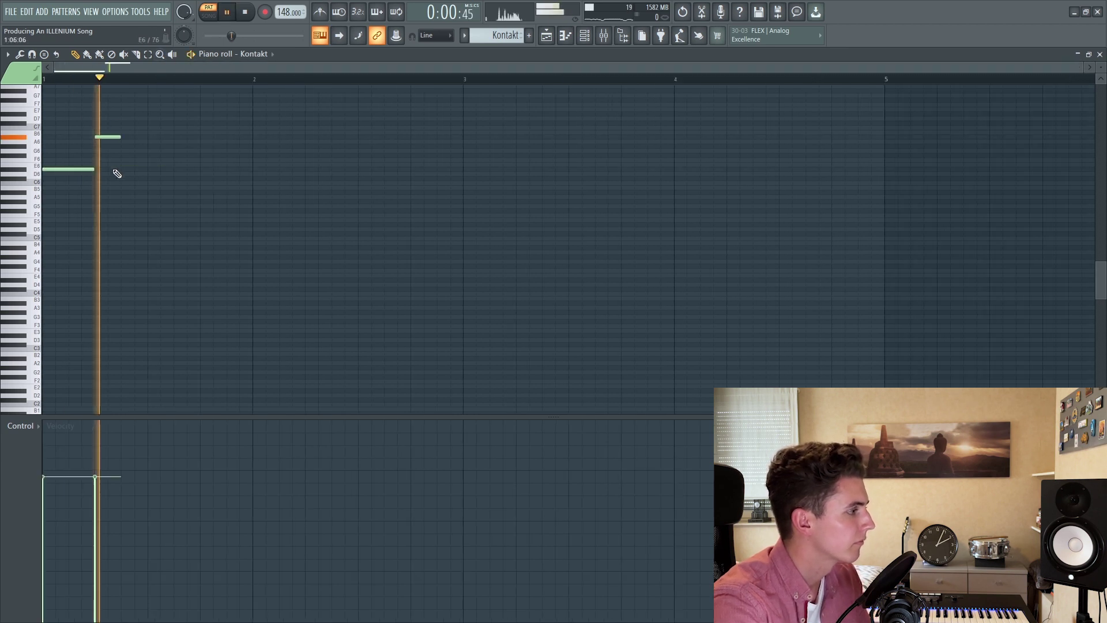
left_click_drag(118, 136, 147, 136)
Complete the two-bar melody with D#6, two F6, two A#5, D#6 and F6 notes.
left_click(201, 169)
left_click(229, 160)
left_click_drag(252, 169, 278, 159)
left_click(283, 160)
left_click(341, 192)
left_click(389, 191)
left_click(415, 169)
left_click(441, 160)
Lower and vary the velocities of the melody notes while checking playback.
key("space")
left_click_drag(200, 502, 412, 504)
key("space")
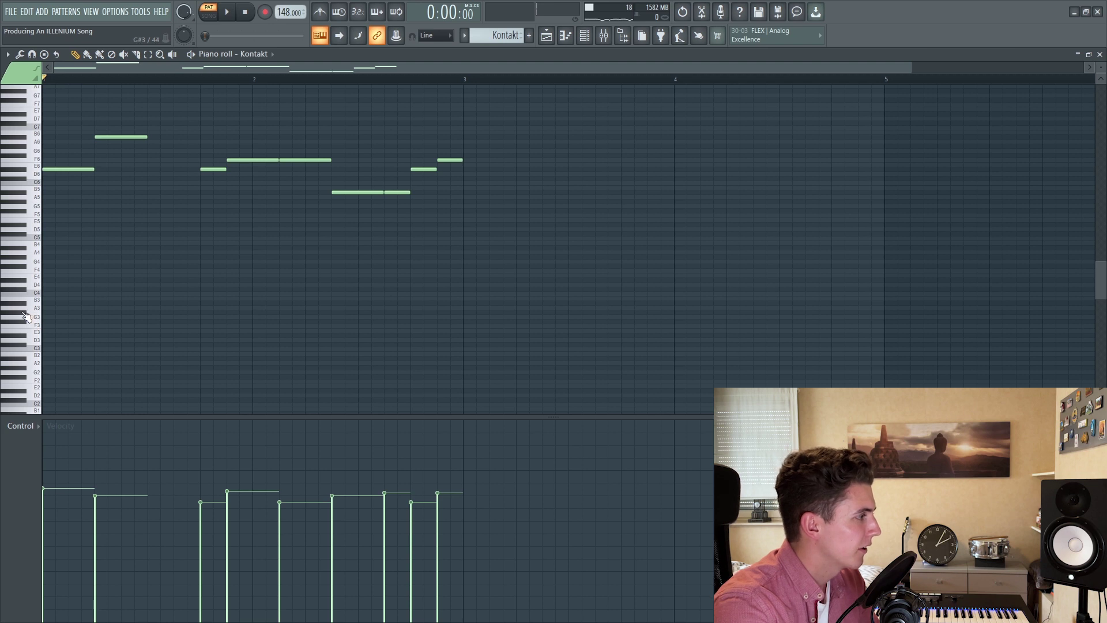
Add short, high-velocity G#3 notes just before the A#6 note, the first F6 note and the last D#6 note.
left_click(75, 313)
key("space")
key("space")
left_click_drag(107, 312, 95, 312)
left_click(91, 453)
key("space")
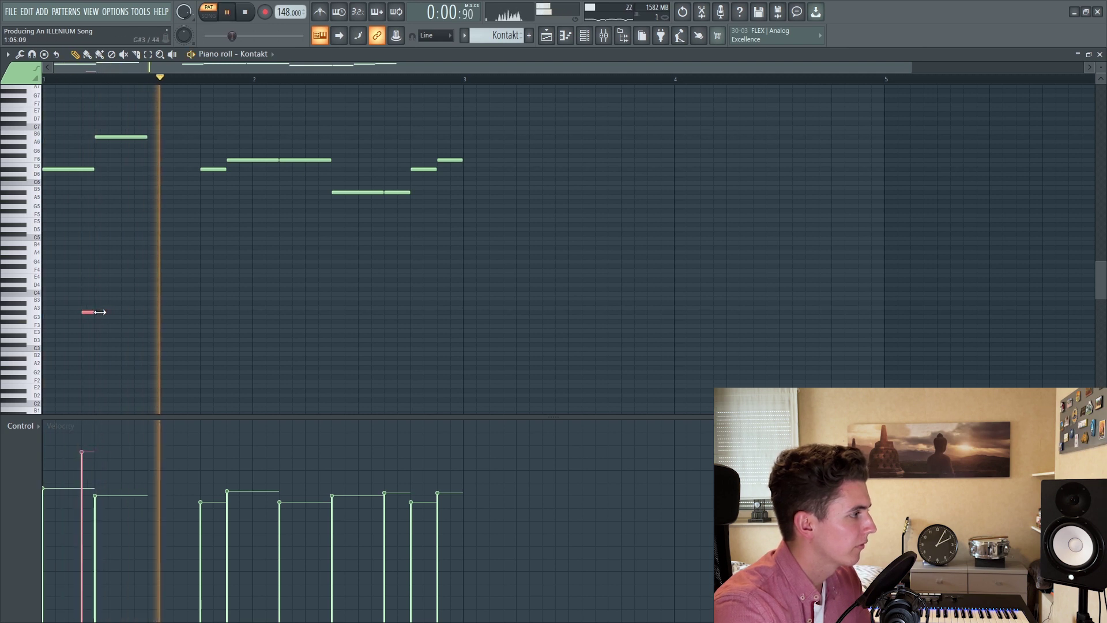
left_click(215, 312)
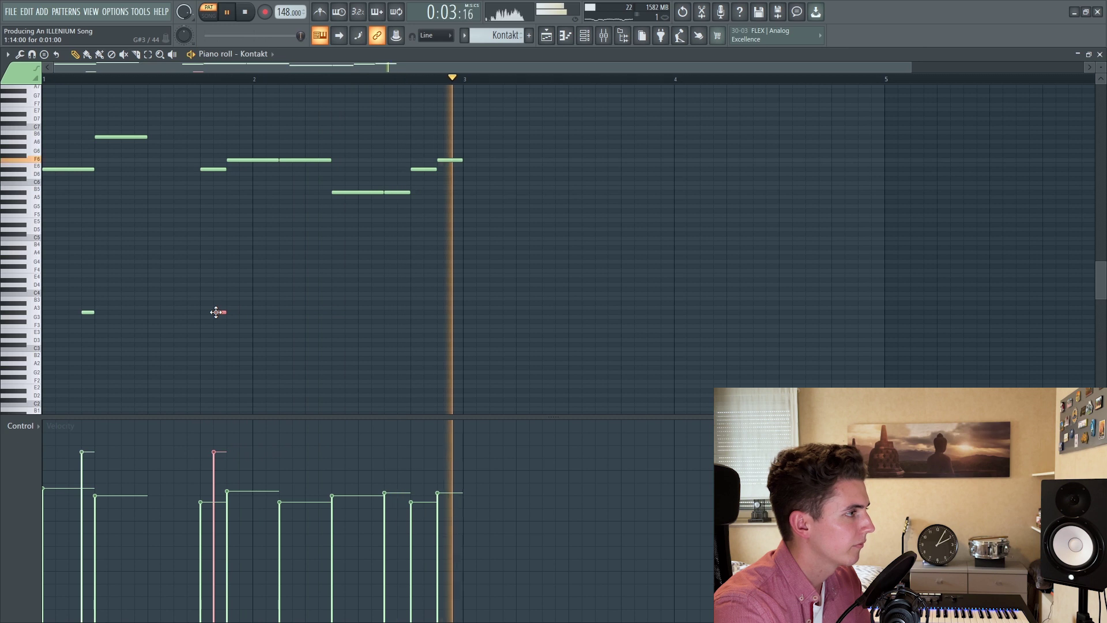
left_click(399, 312)
Duplicate the whole two-bar melody and align the copy with the start of bar 3.
key("ctrl+a")
key("ctrl+b")
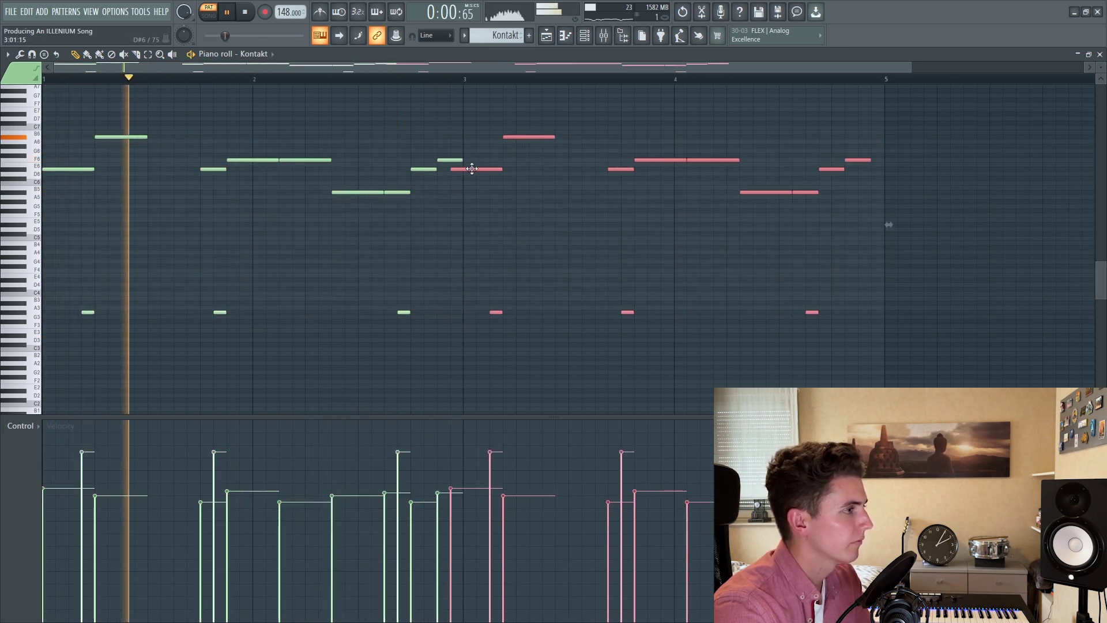
left_click_drag(473, 168, 485, 169)
left_click(586, 124)
key("space")
In the duplicated phrase, raise the two F6 notes to G#6 and the two A#5 notes to G6 and G#6.
left_click_drag(668, 159, 668, 144)
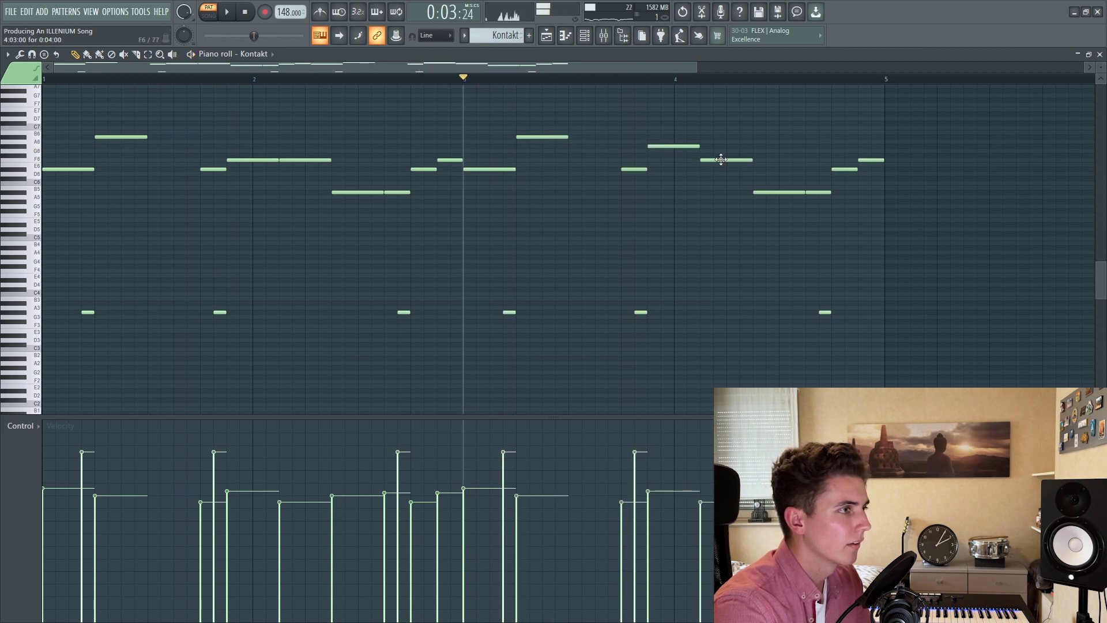
left_click_drag(721, 159, 720, 145)
key("space")
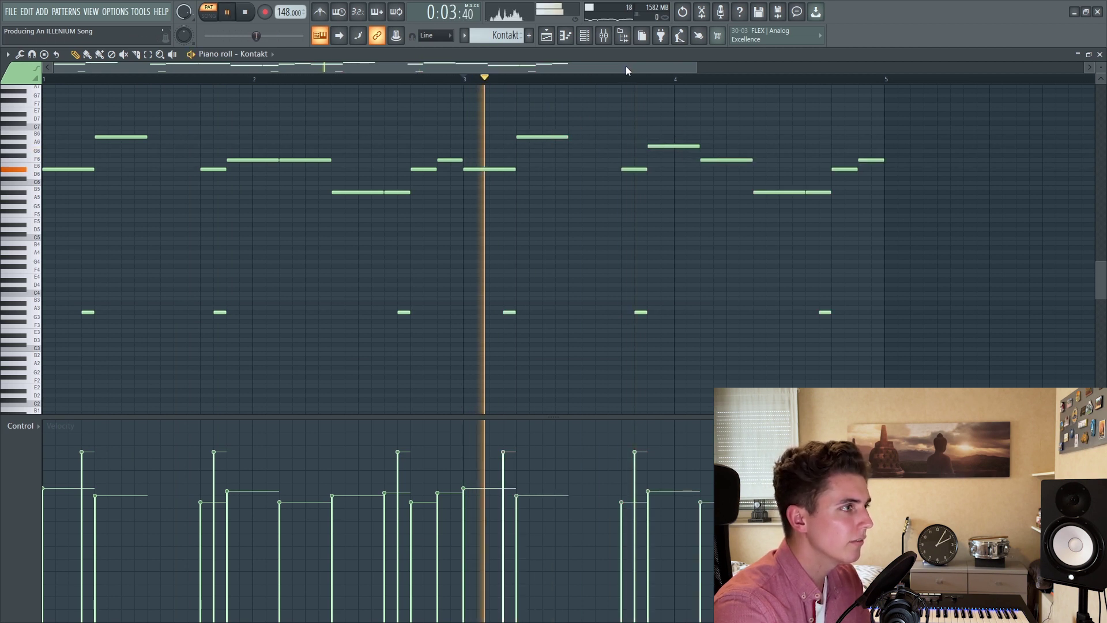
key("space")
left_click_drag(630, 192, 631, 151)
left_click_drag(684, 193, 653, 147)
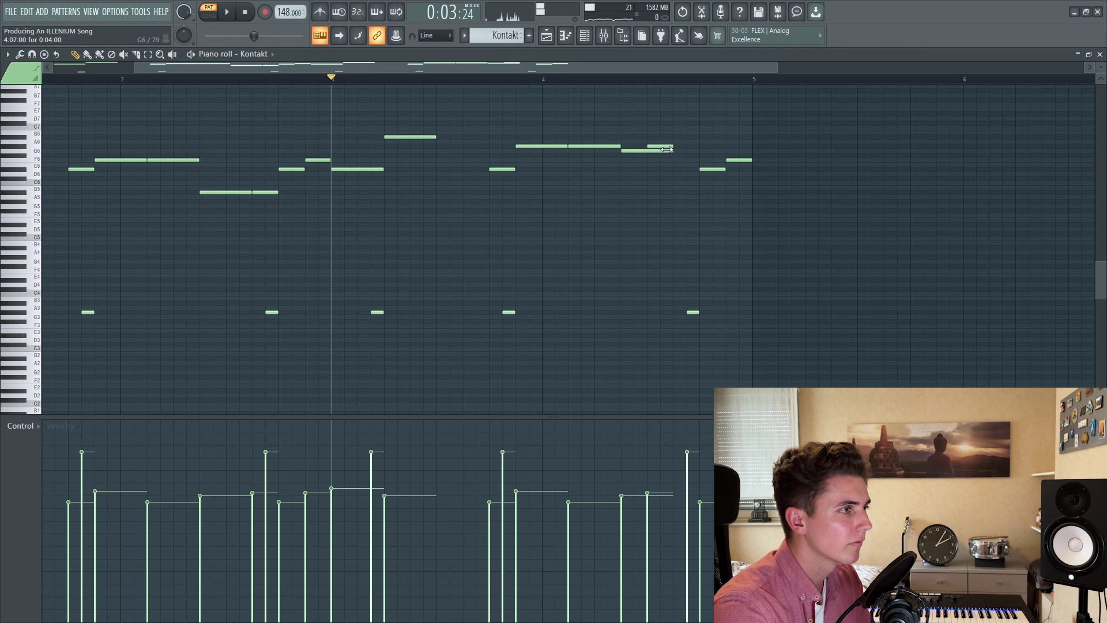
Rework the end of bar 4 into descending G6, F6 and D6 notes.
mouse_move(716, 170)
left_mouse_down()
mouse_move(691, 150)
mouse_move(736, 173)
left_mouse_up()
key("space")
left_click(699, 160)
Replace the last short G#3 note with ones just before bar 4's last G#6 note and its final note.
right_click(692, 312)
left_click(639, 312)
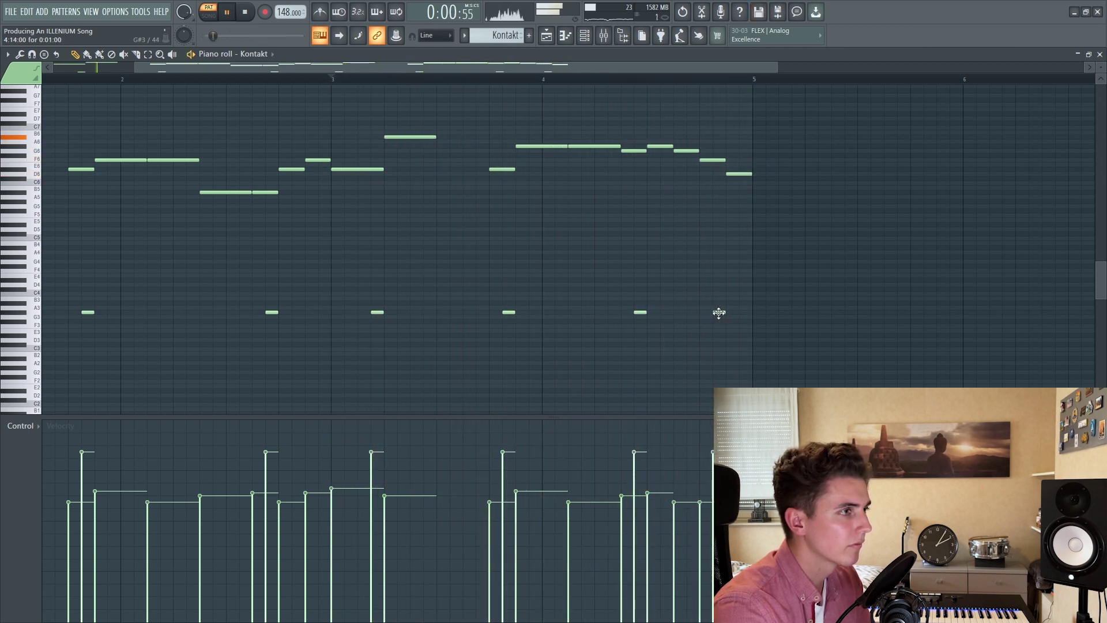
key("space")
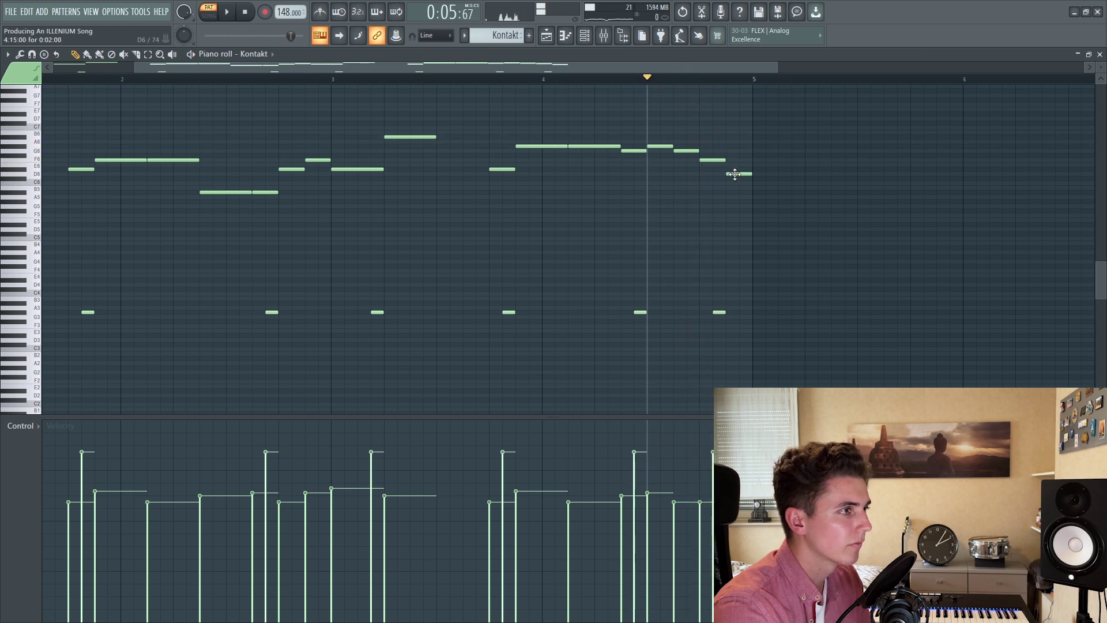
Raise the final melody note to D#6 and copy the last short G#3 note to the end of bar 4 on A3.
left_click_drag(735, 174, 734, 170)
key("space")
key("space")
key("space")
key("space")
key("space")
left_click_drag(720, 311, 744, 307)
scroll(736, 143, "down", 2)
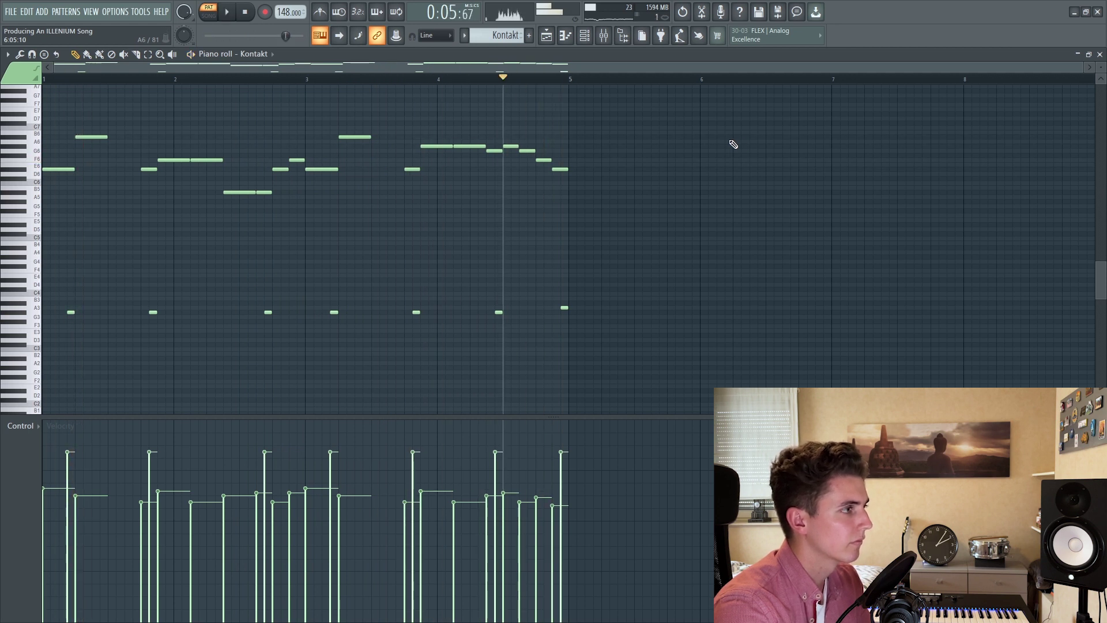
key("space")
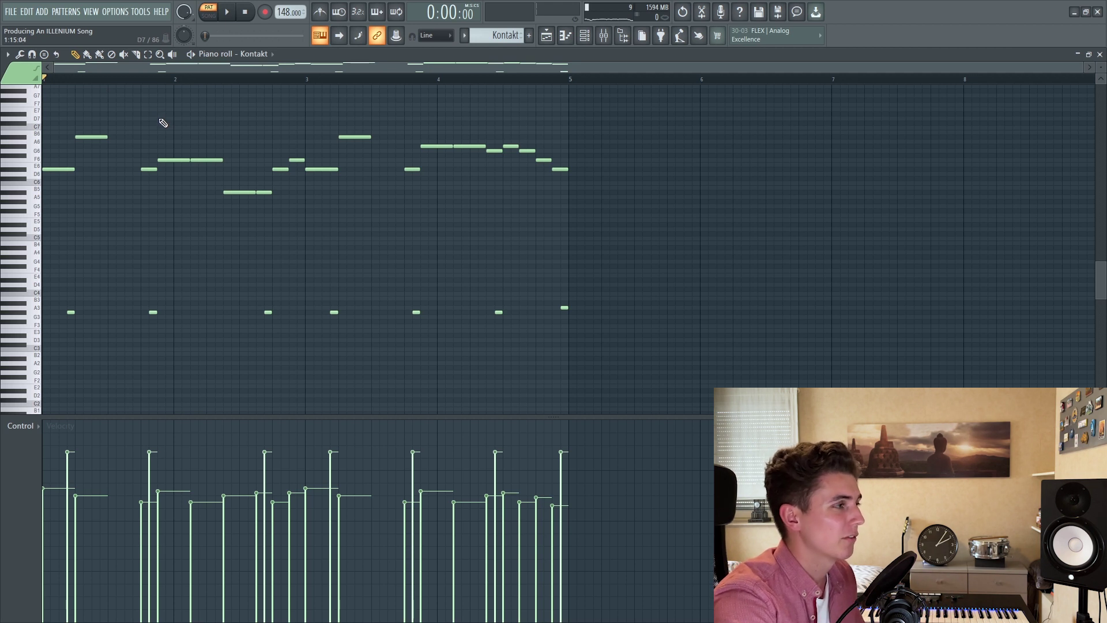
Return to the playlist and set track 2 as an instrument track using Serum_x64.
left_click(594, 41)
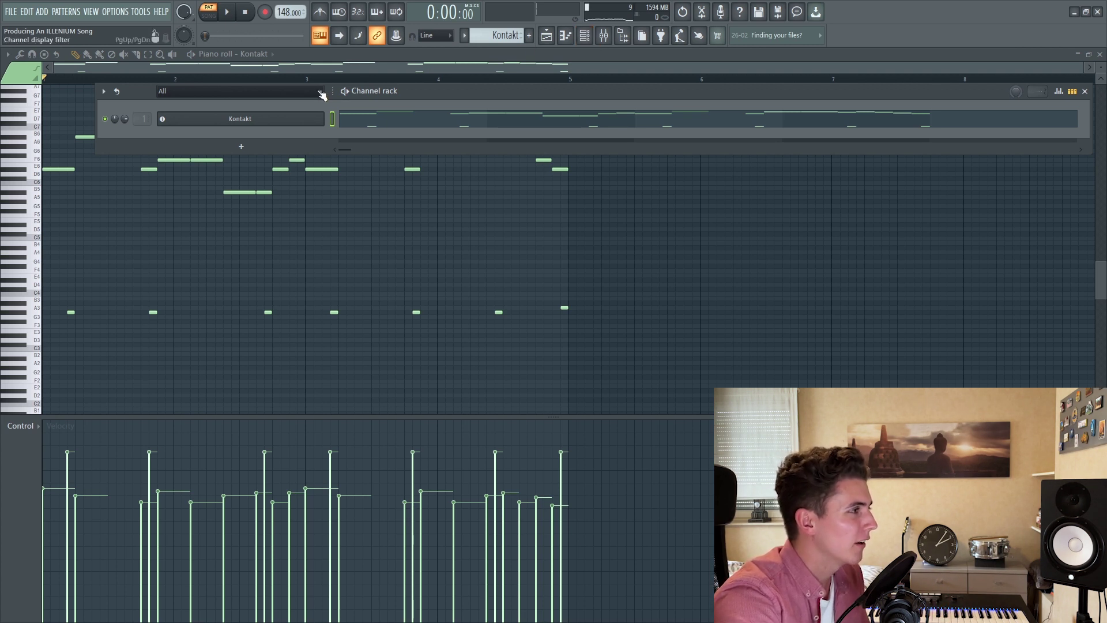
left_click(547, 35)
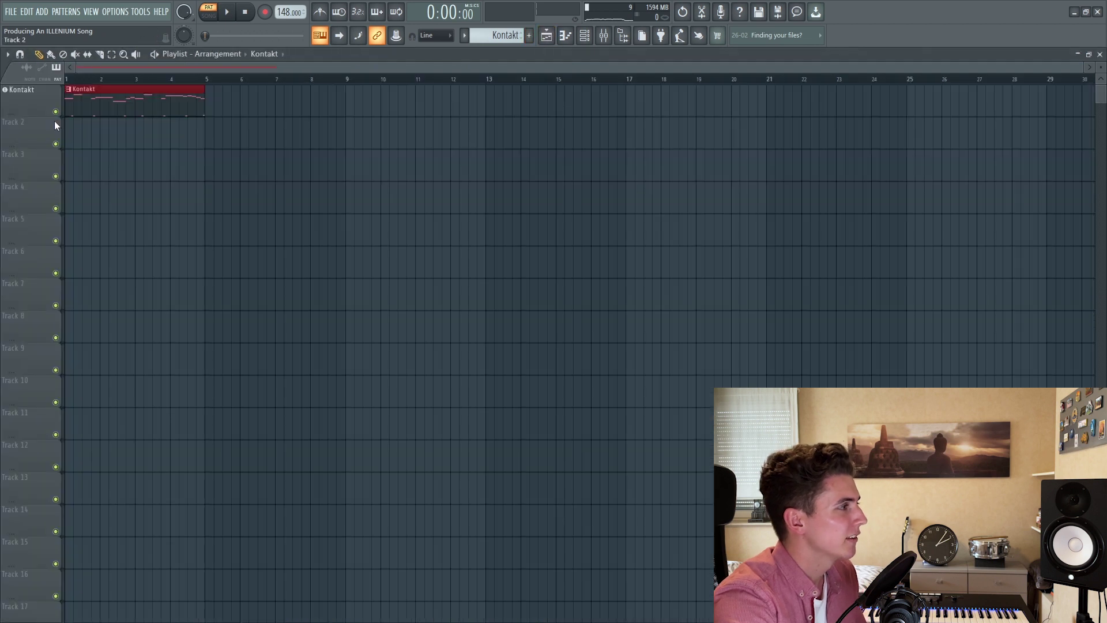
right_click(39, 127)
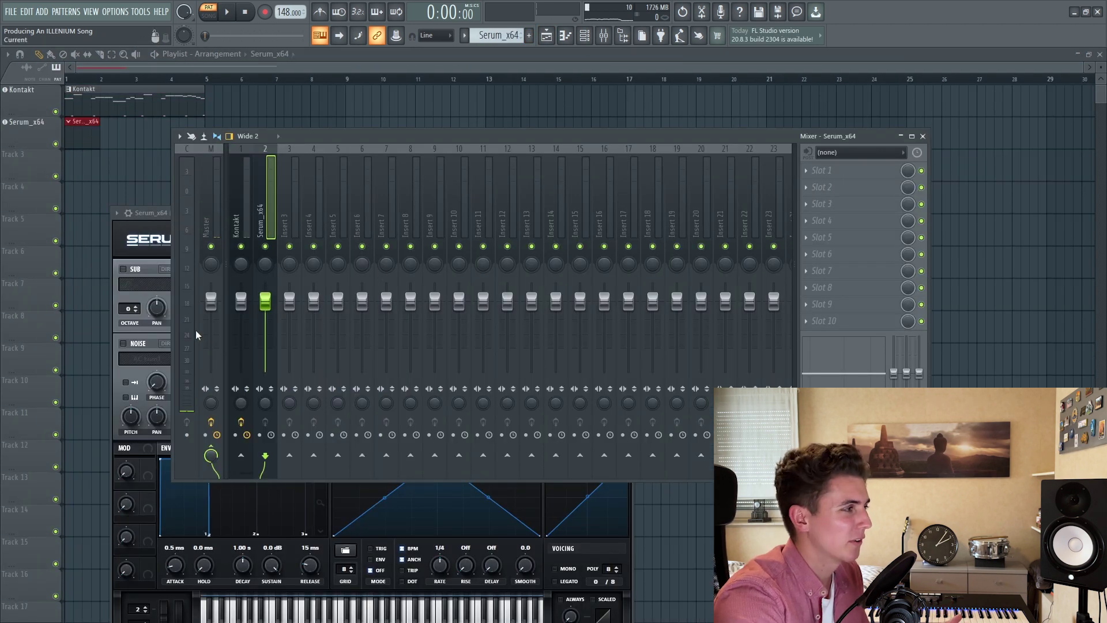
Load the Splice preset SS_serum_lead_millennium saw_02 into the Serum_x64 instrument.
left_click_drag(159, 211, 219, 166)
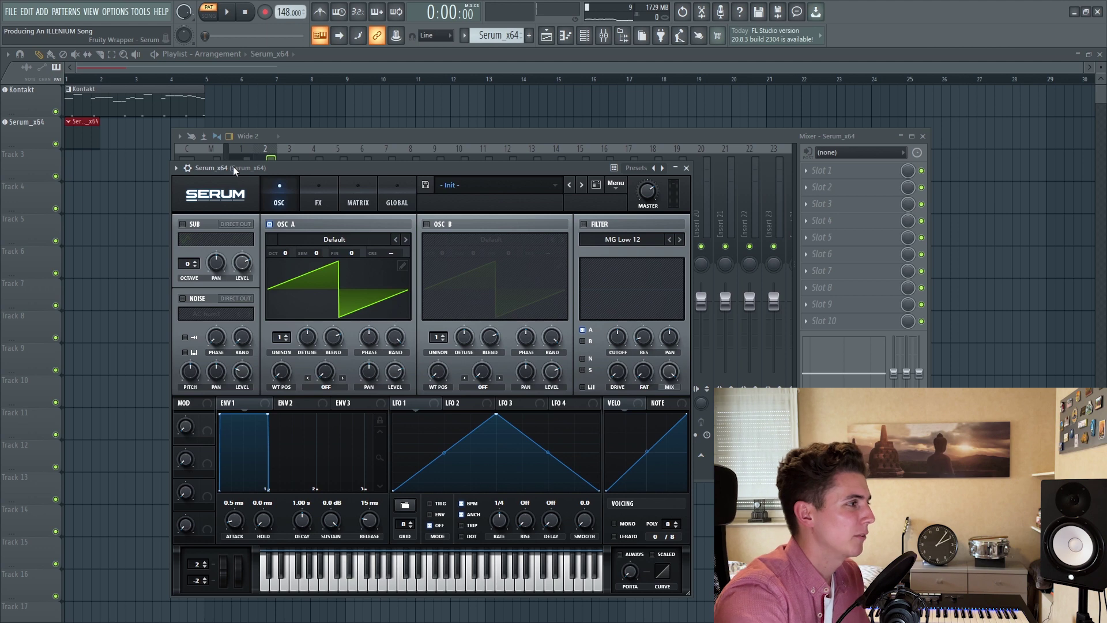
left_click_drag(240, 168, 242, 151)
left_click(496, 168)
mouse_move(687, 483)
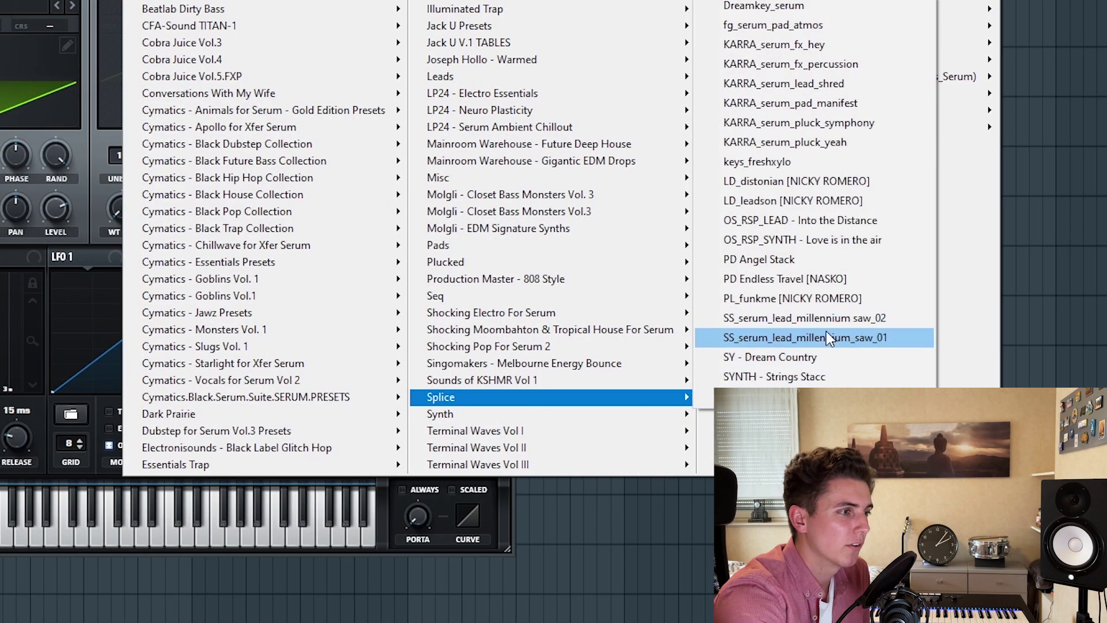
left_click(901, 320)
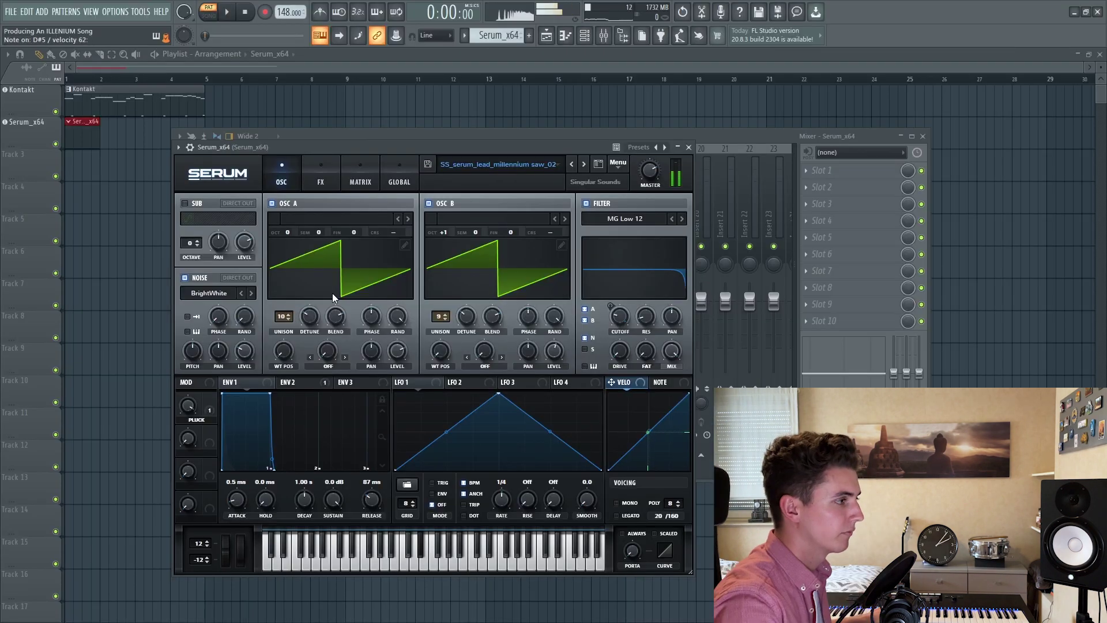
Set Serum's Envelope 1 attack to 71 ms and close the plugin windows.
mouse_move(243, 357)
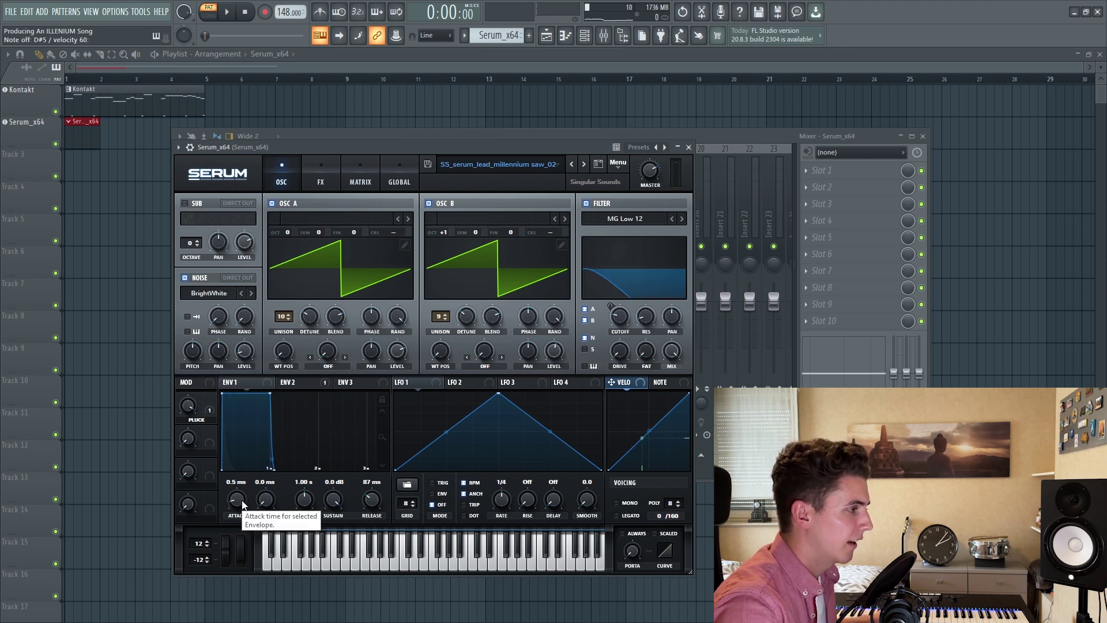
left_click_drag(239, 507, 234, 475)
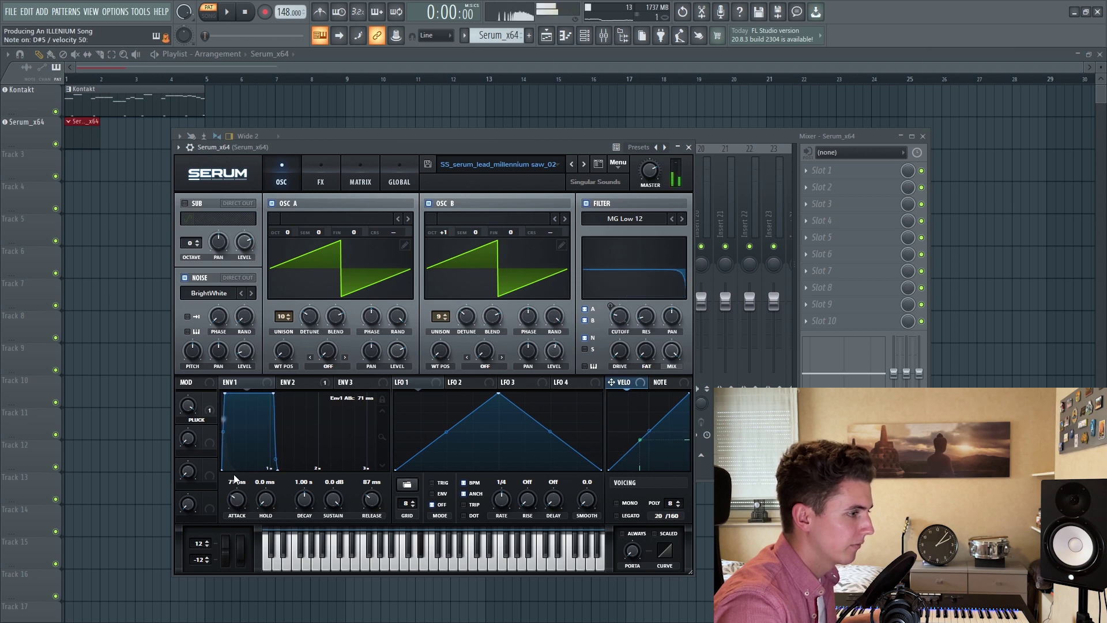
key("F12")
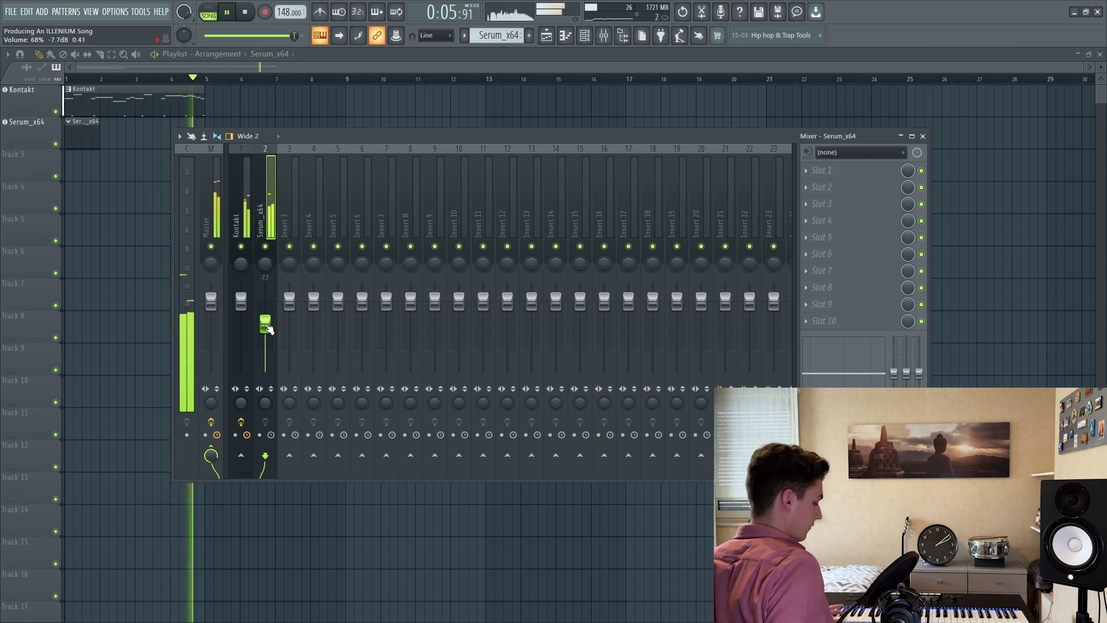
Add a D#5 above the first bass note and A#4 notes above the second and third, stretching the second's A#4 to bar 3.
key("space")
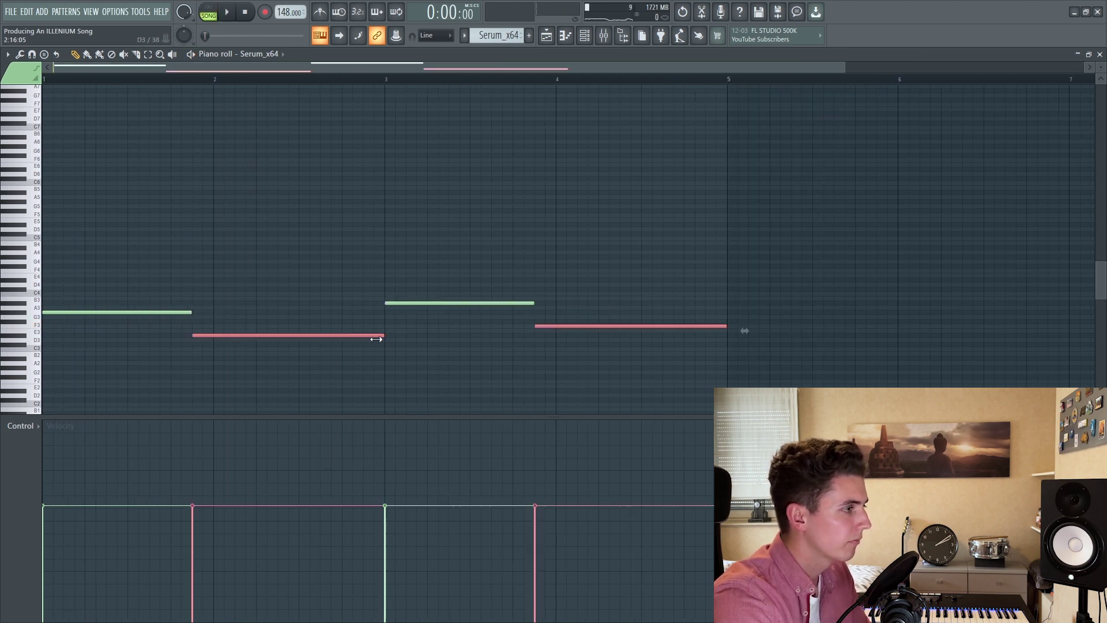
key("space")
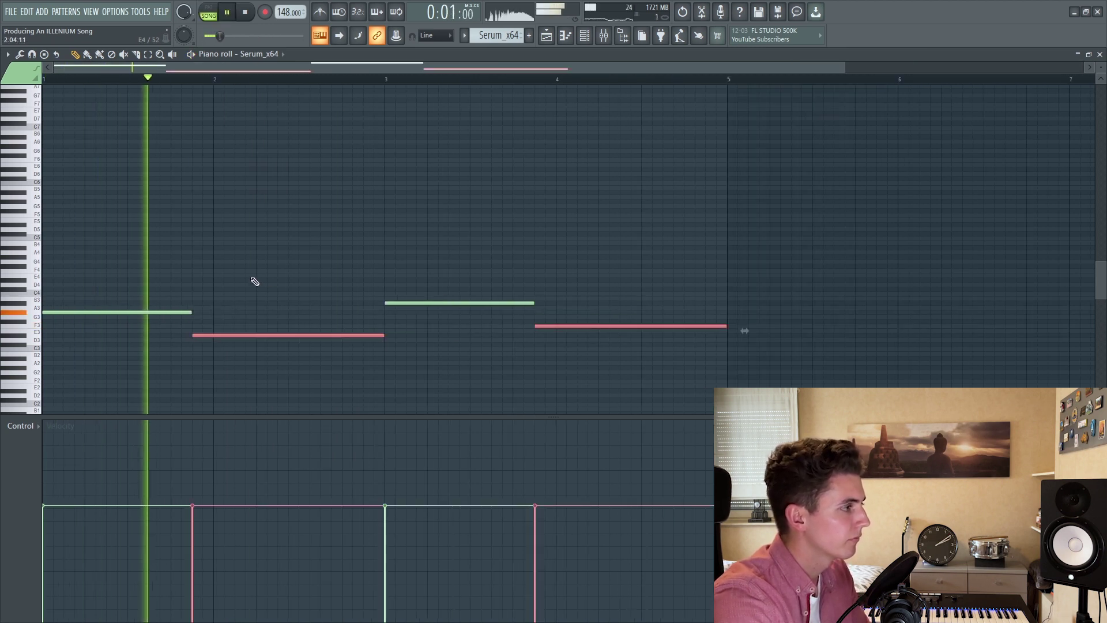
left_click(254, 283)
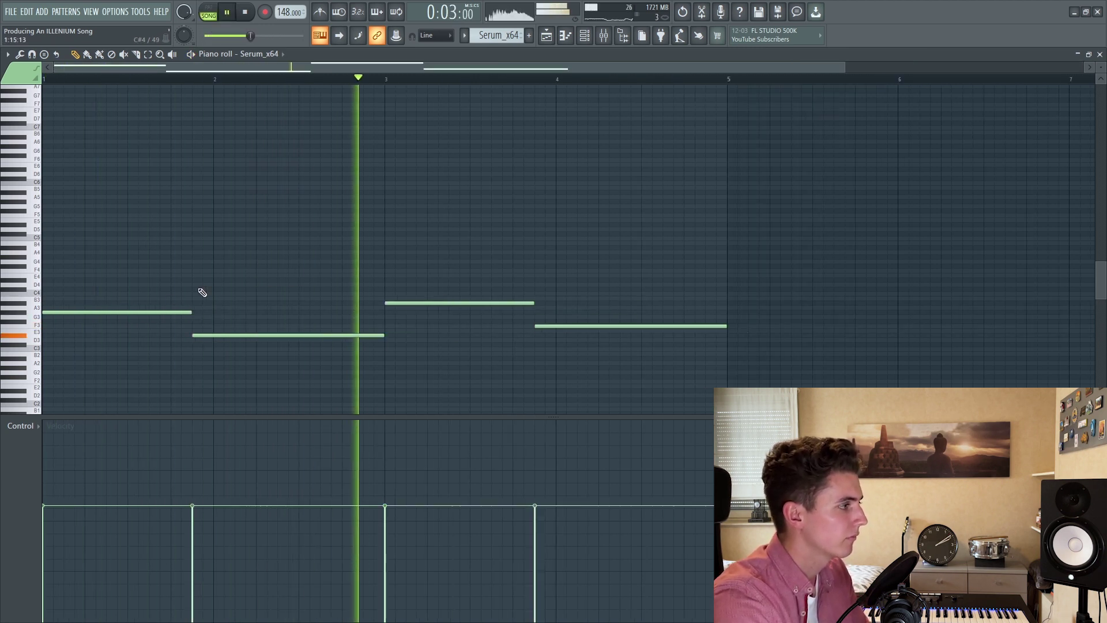
left_click(55, 224)
left_click(199, 247)
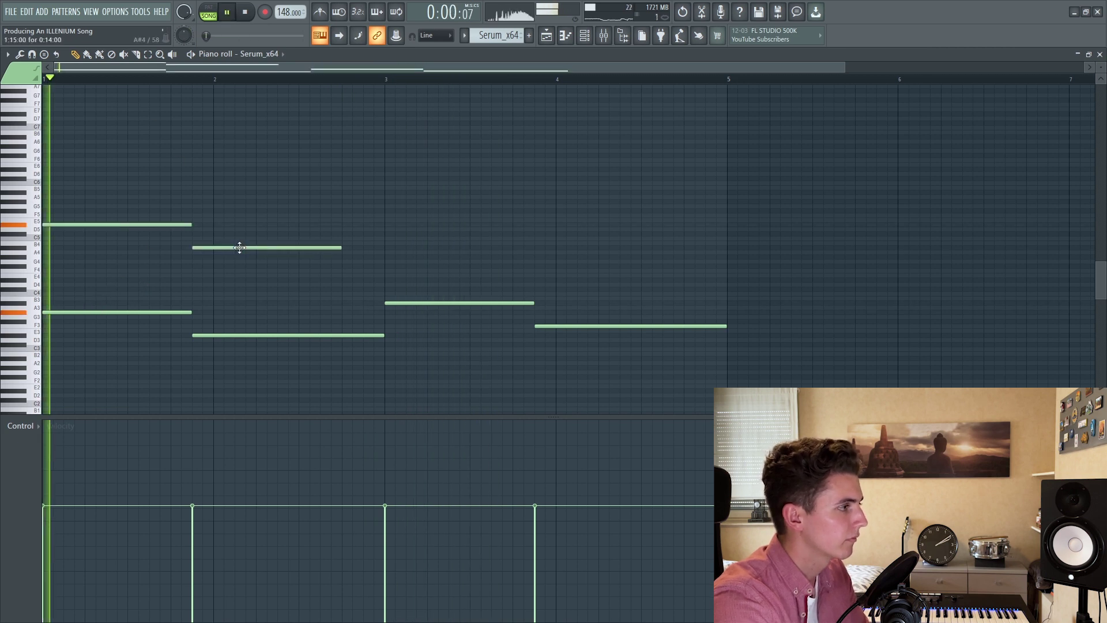
left_click_drag(340, 248, 395, 247)
left_click(398, 243)
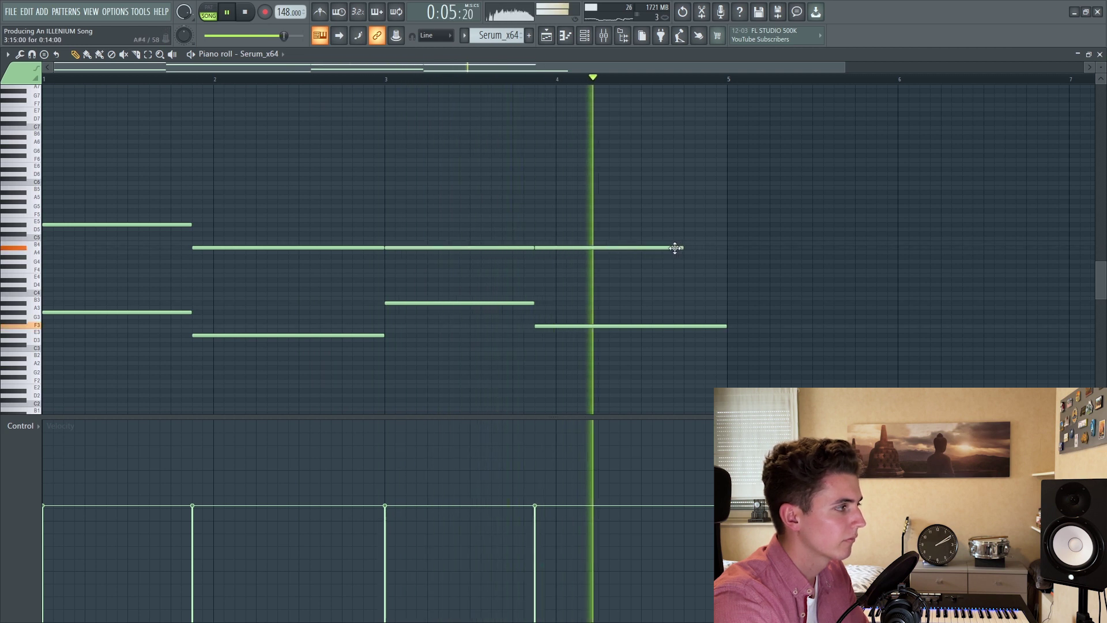
Add a C5 to the last chord, extended to bar 5, and raise that chord's D#4 to F4.
left_click(542, 238)
left_click_drag(673, 239, 715, 238)
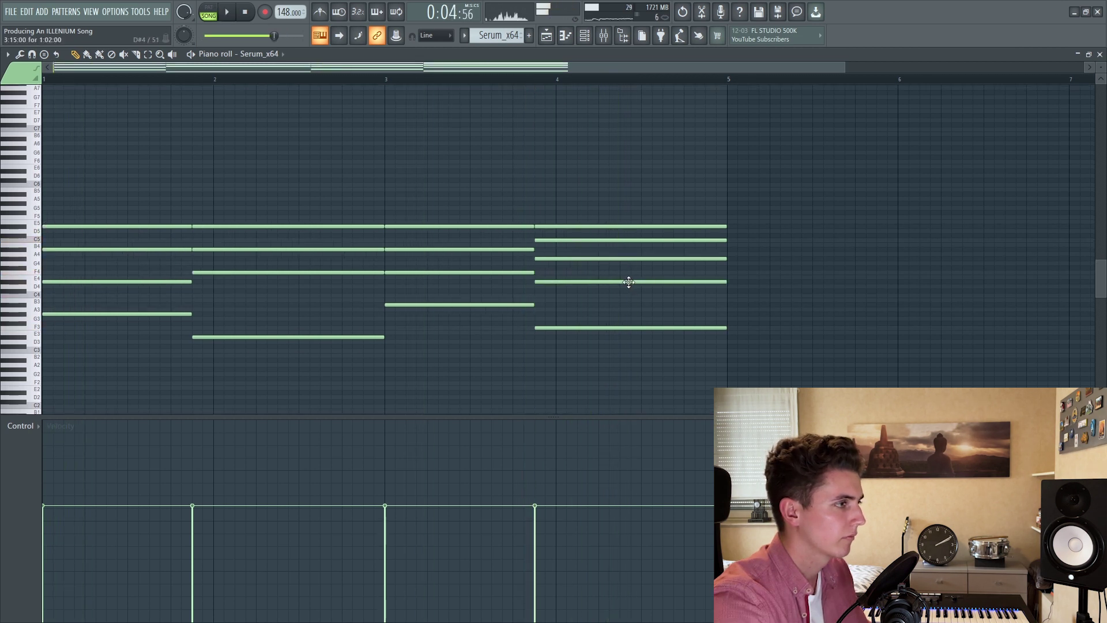
left_click_drag(628, 281, 630, 273)
Remove the last chord's G#4, audition the chords, and put the note back.
right_click(607, 258)
key("space")
key("space")
key("space")
key("space")
key("space")
left_click(546, 257)
key("space")
scroll(467, 120, "down", 2)
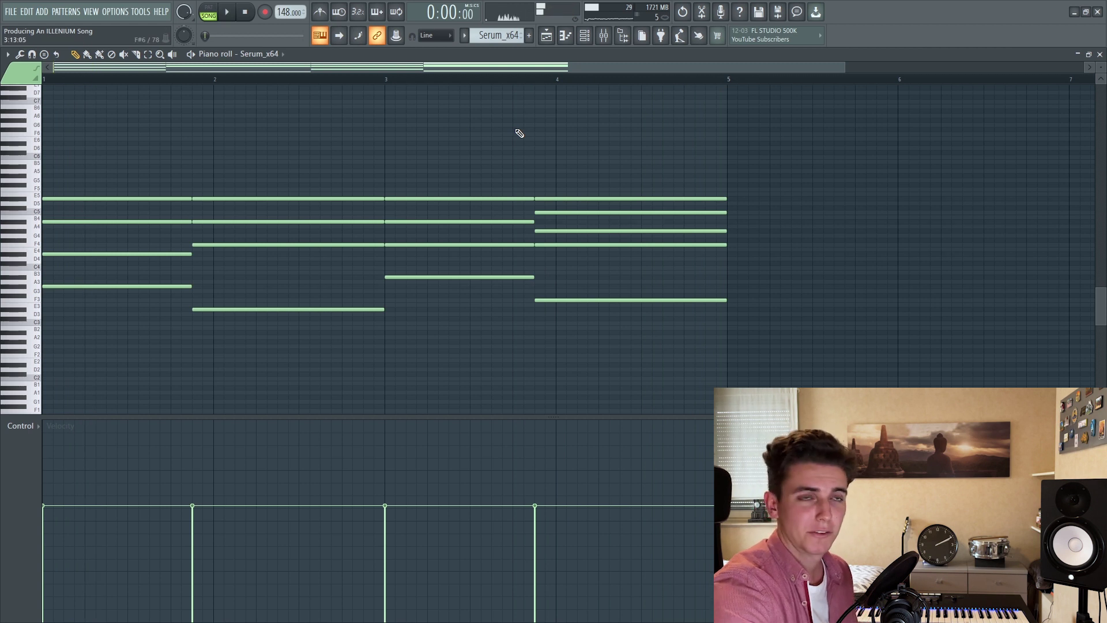
Clone the Serum_x64 channel in the channel rack.
left_click(591, 40)
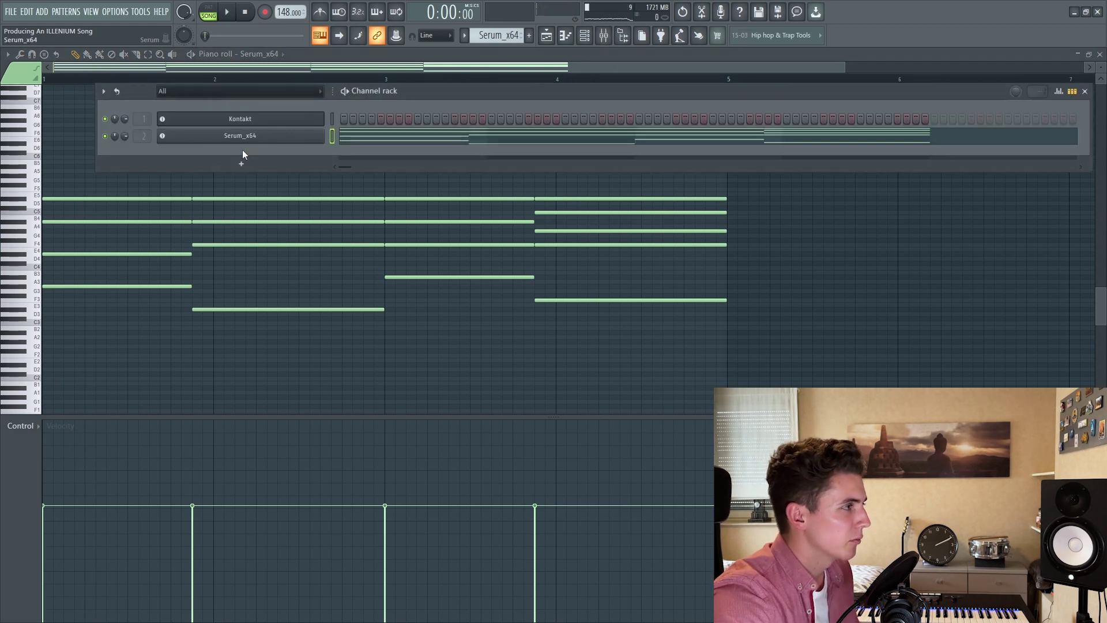
right_click(253, 138)
left_click(382, 215)
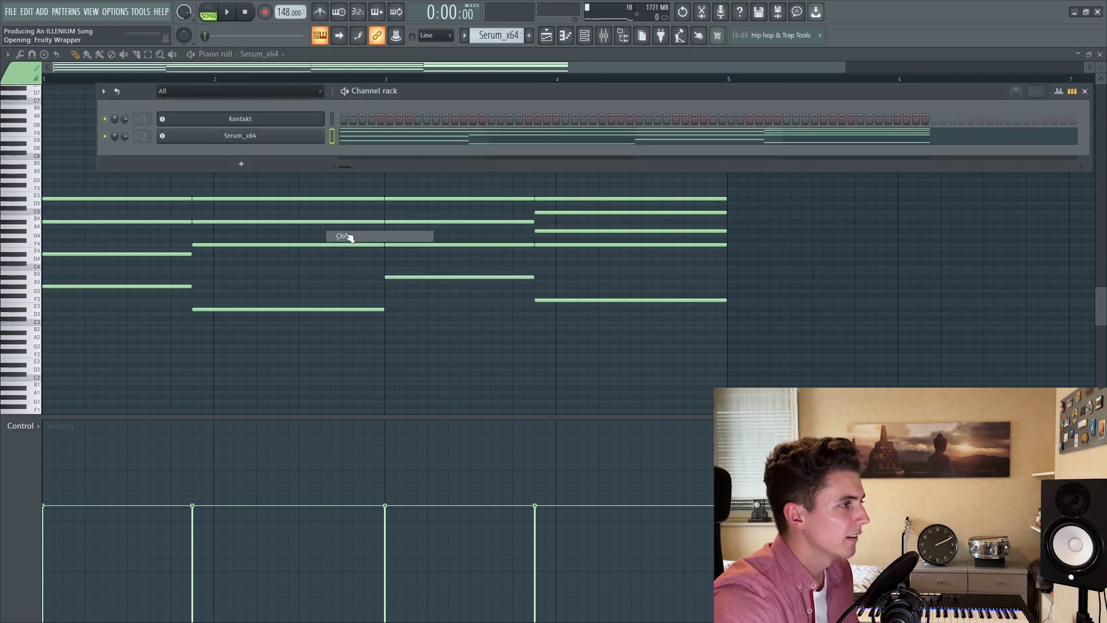
Load the SS_serum_lead_millennium_saw_01 preset in the cloned Serum and set its Envelope 1 attack to 41 ms.
left_click(497, 180)
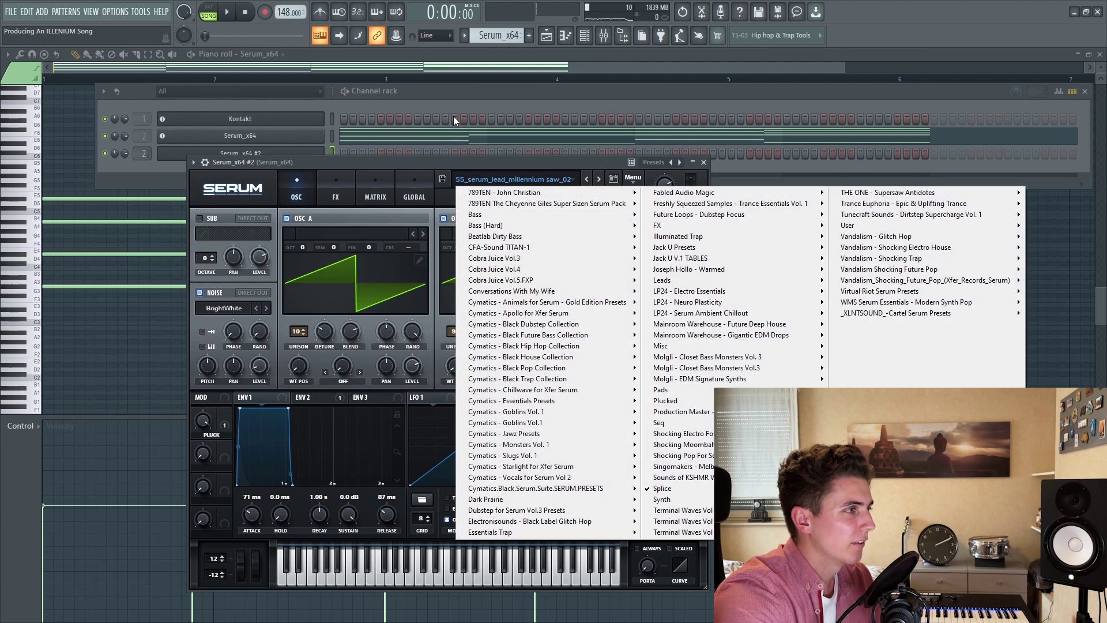
left_click(470, 154)
left_click(600, 179)
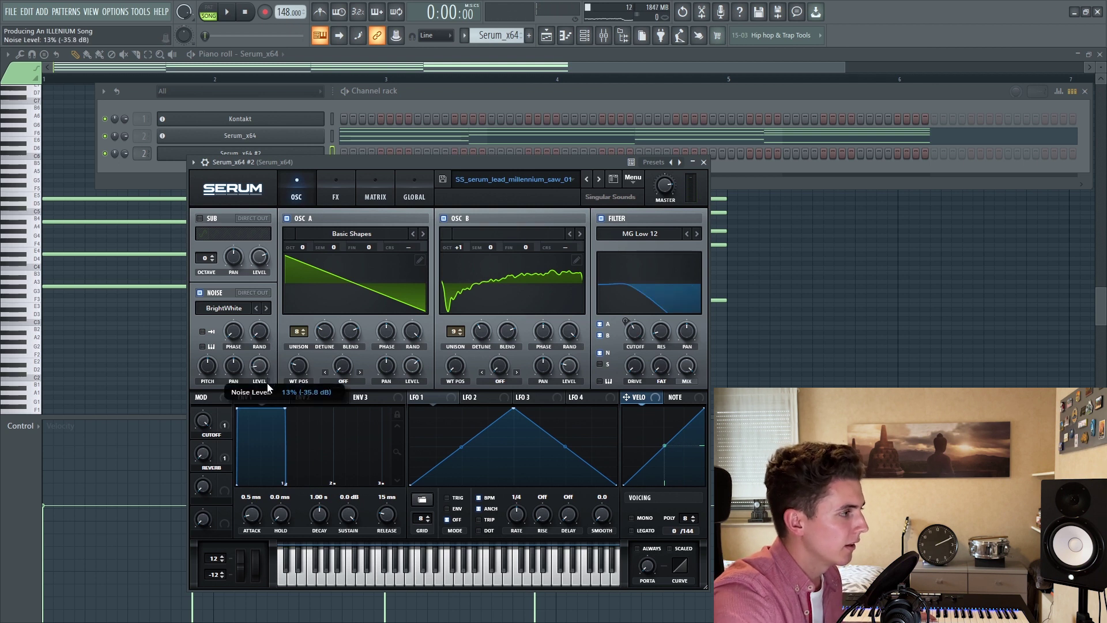
left_click_drag(252, 517, 252, 501)
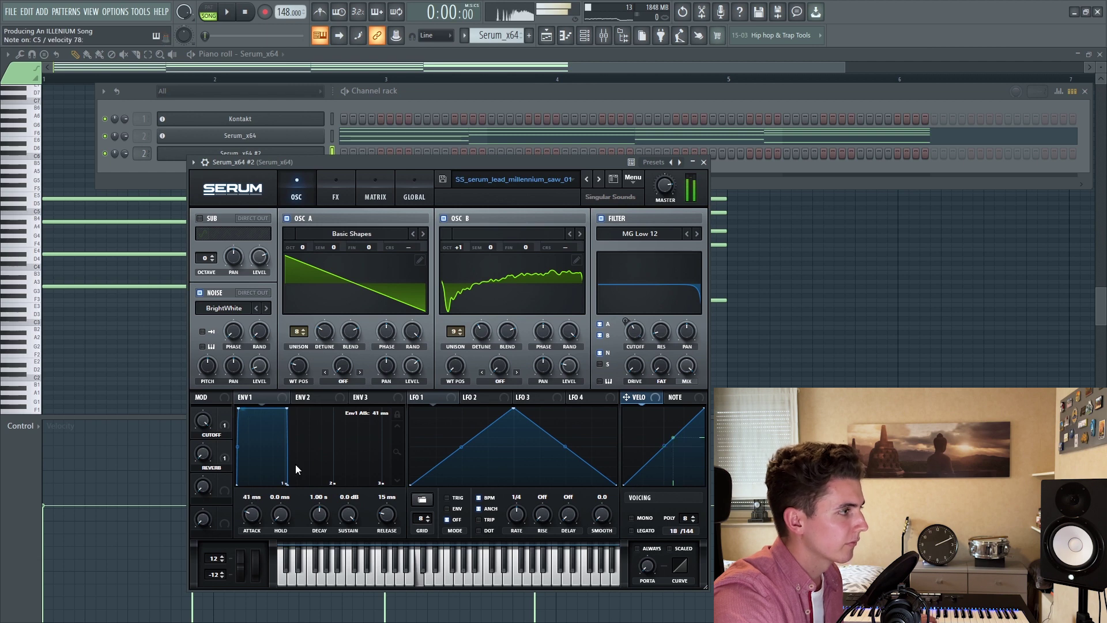
Disable the Distortion and Compressor effects in the cloned Serum.
left_click(335, 191)
left_click(204, 238)
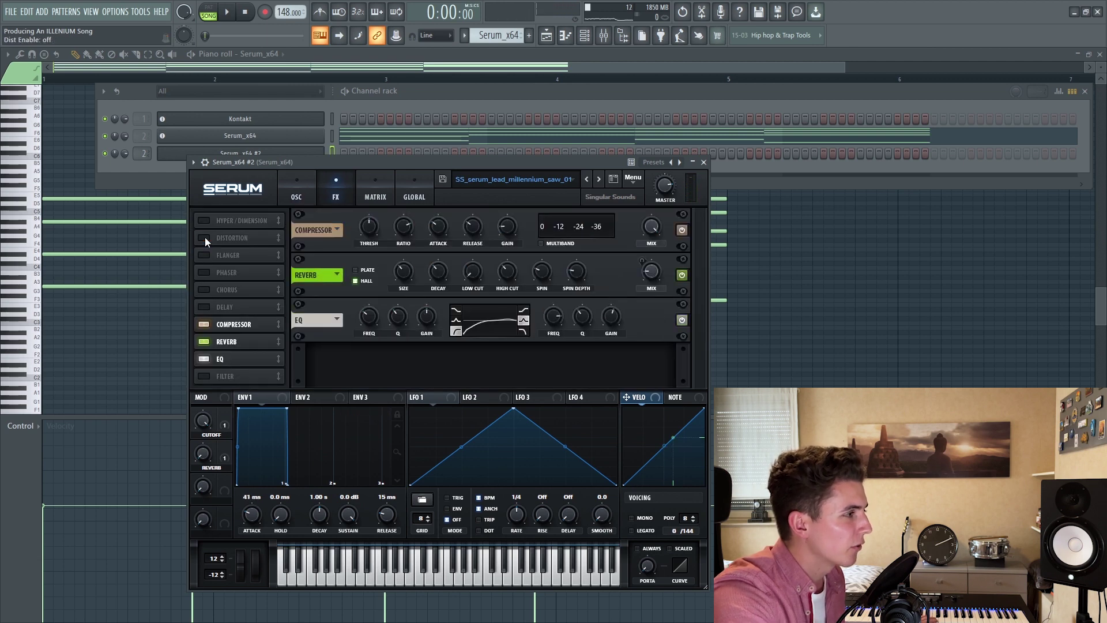
left_click(203, 324)
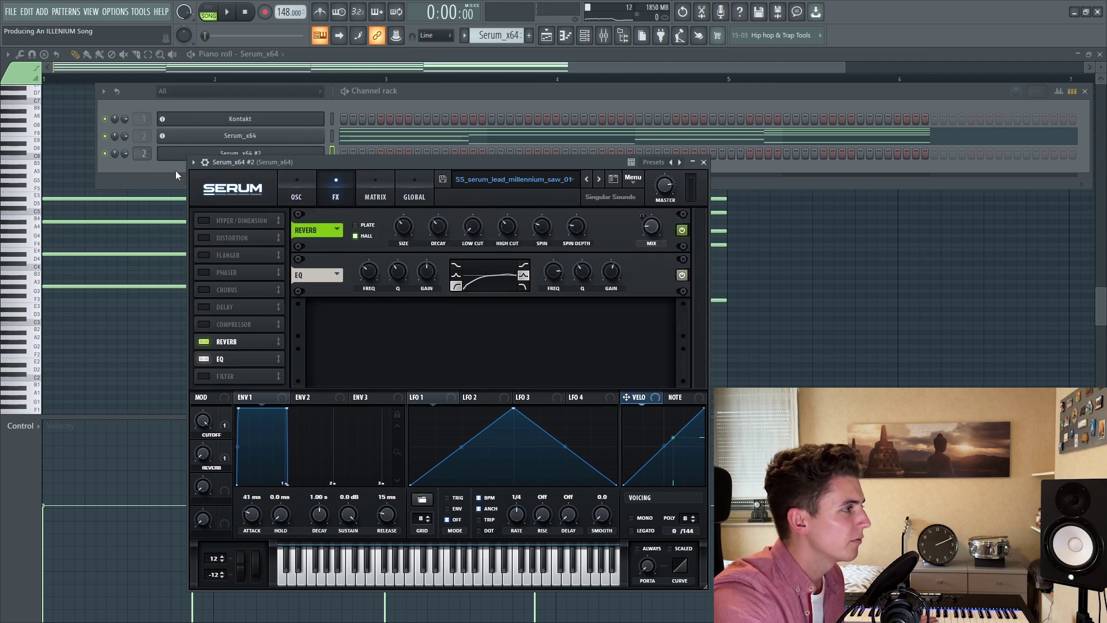
Disable the Chorus and Compressor effects in the original Serum_x64 and close its window.
left_click(240, 136)
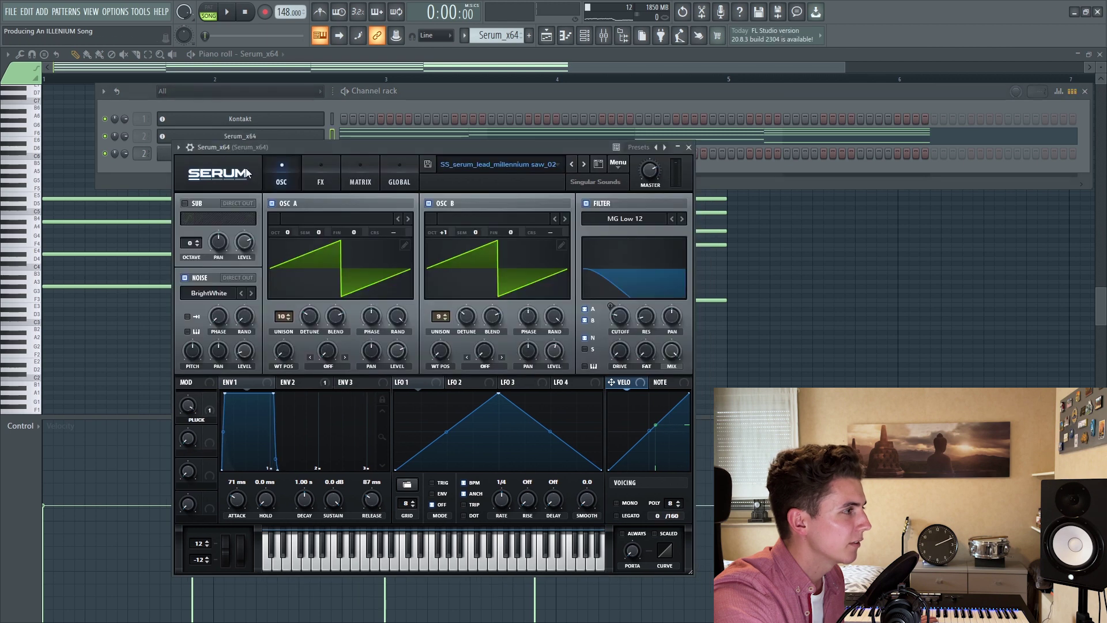
left_click(317, 174)
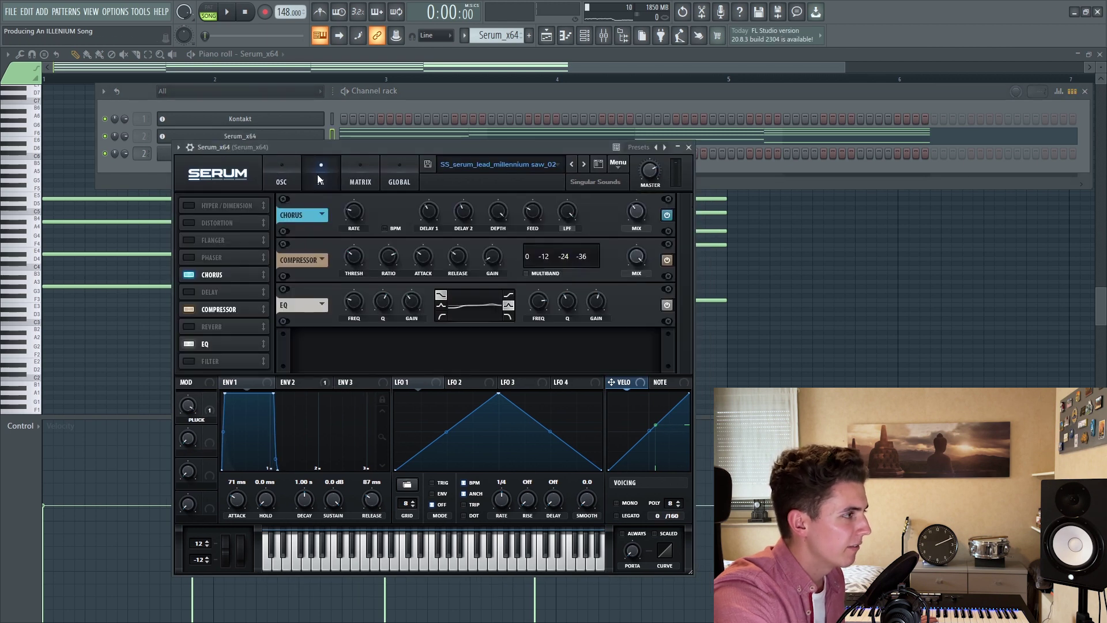
left_click(190, 274)
left_click(190, 309)
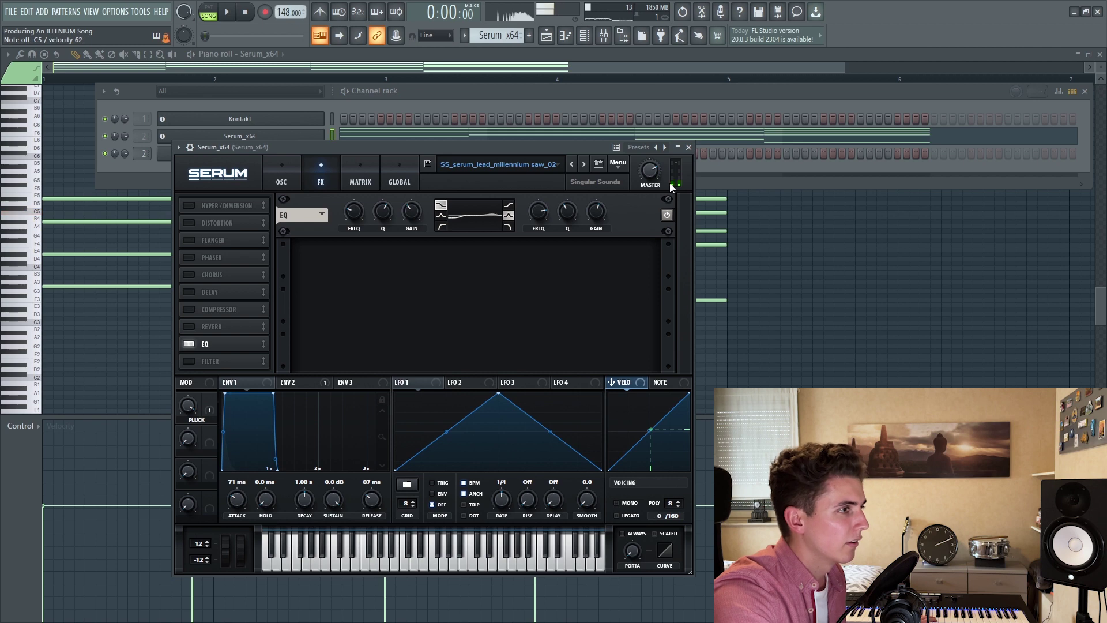
left_click(689, 149)
Copy the Serum_x64 chords to Serum_x64 #2, and pan the original channel 20% left and the clone 20% right.
right_click(321, 134)
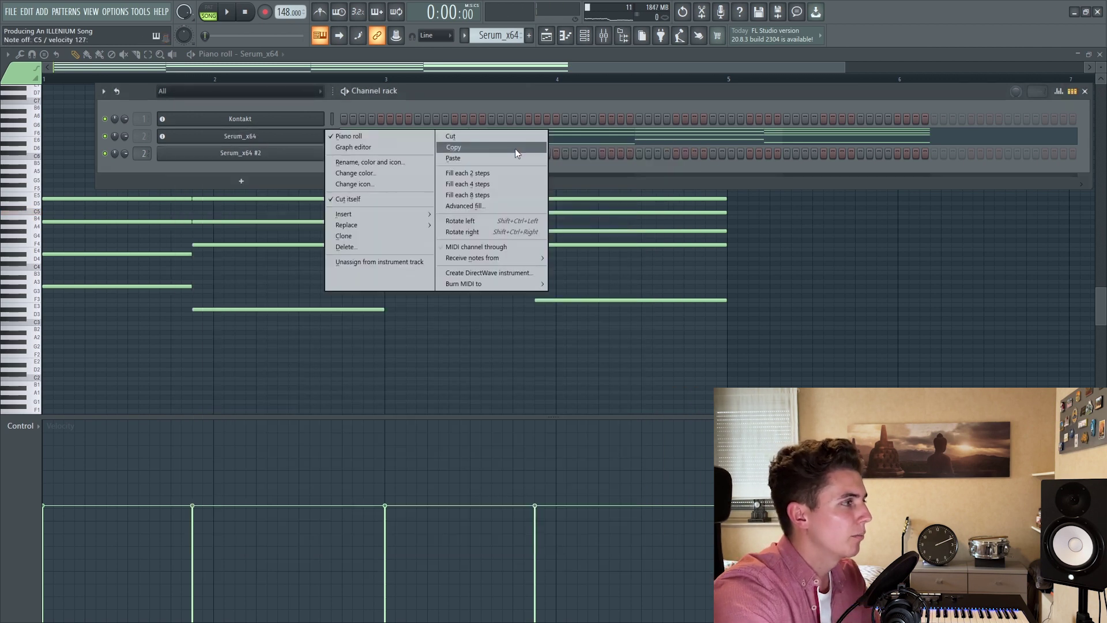
left_click(514, 148)
right_click(321, 152)
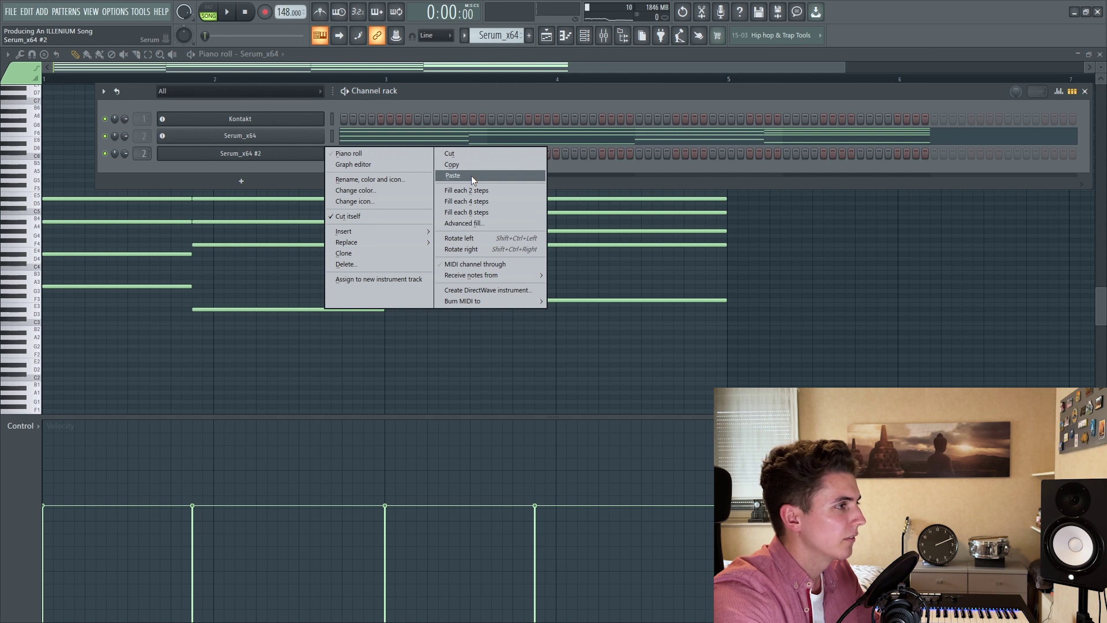
left_click(471, 175)
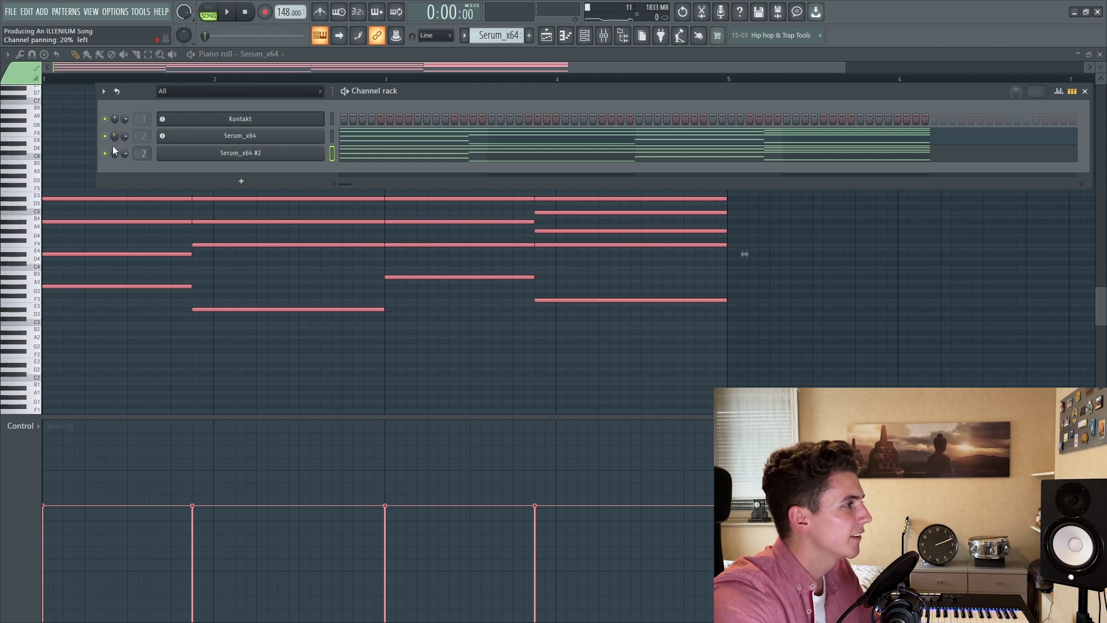
left_click_drag(115, 153, 114, 154)
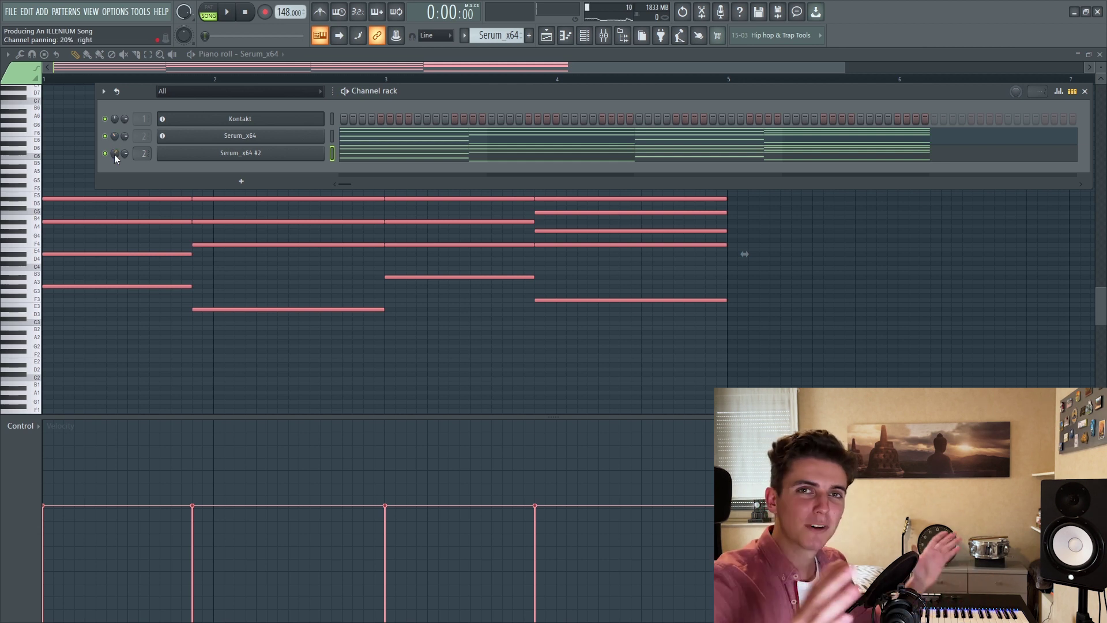
Play the arrangement and lower the Serum_x64 mixer track to about -8.7 dB.
key("space")
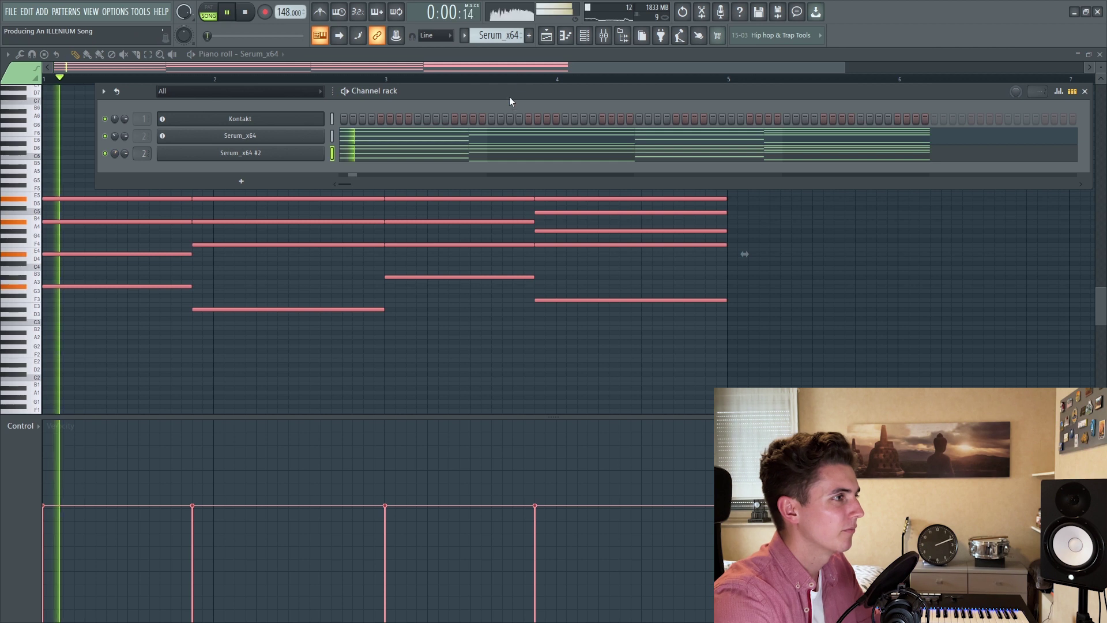
left_click(546, 36)
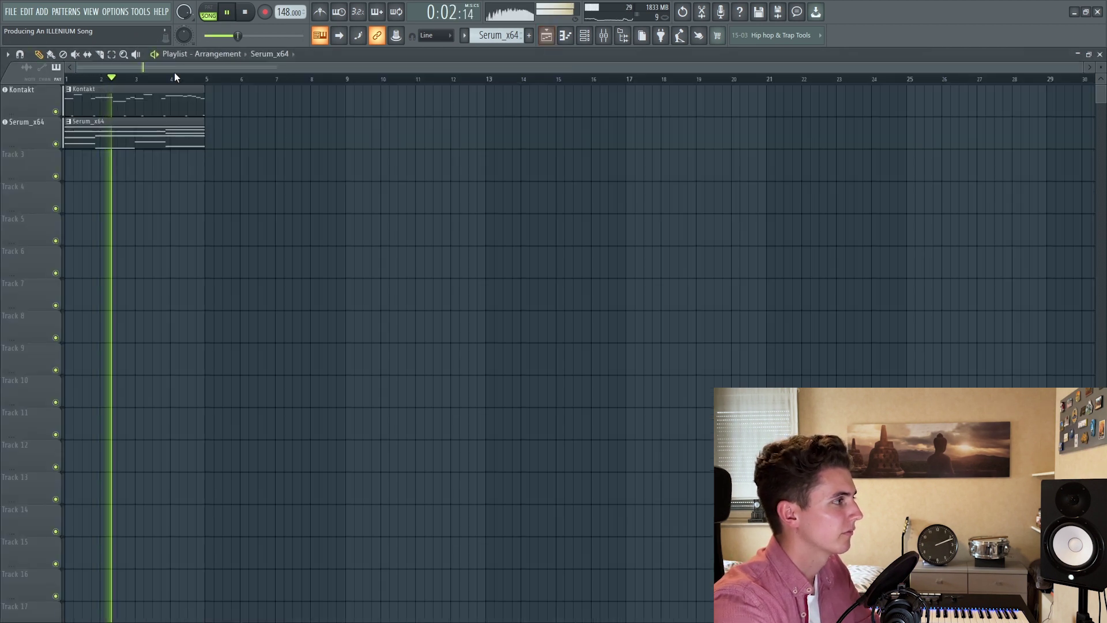
key("F9")
left_click_drag(265, 297, 265, 327)
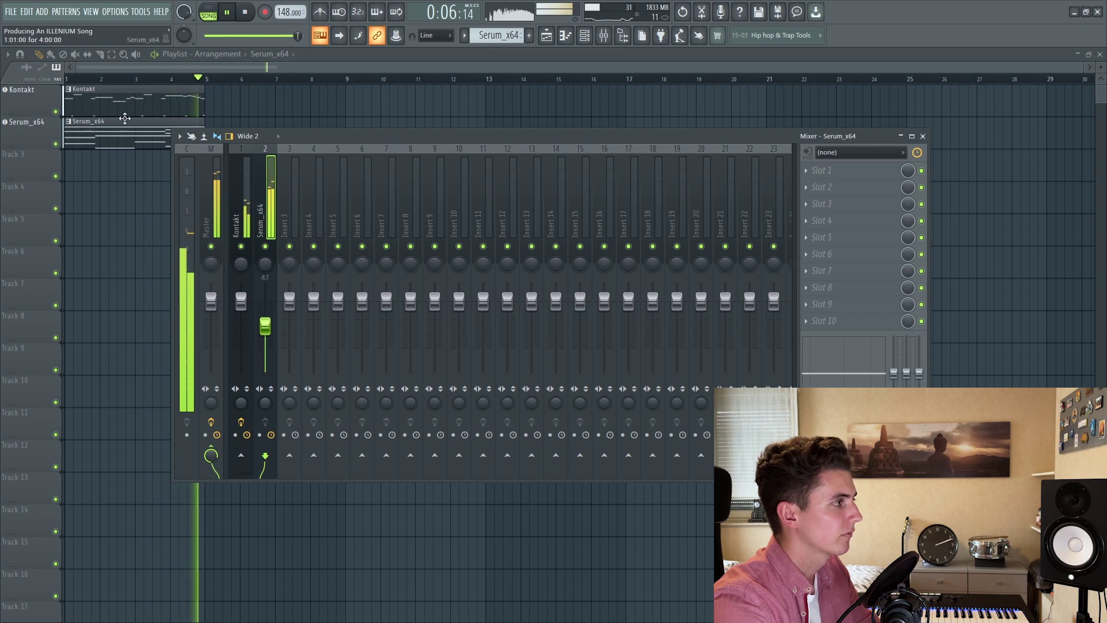
key("space")
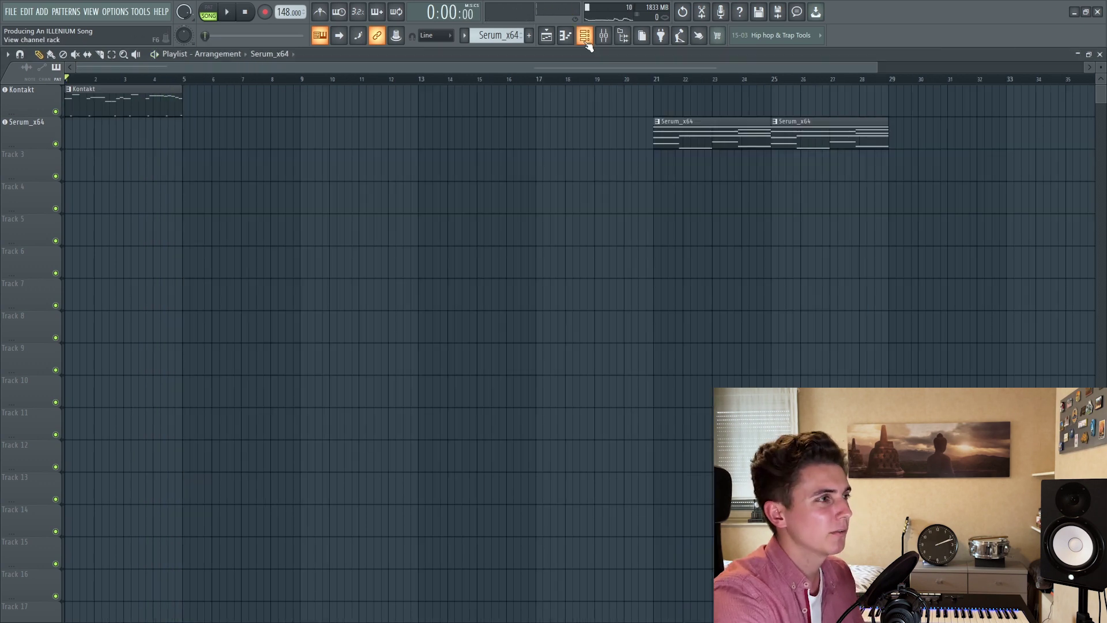
Start the drum pattern in Pattern 3 with THELABCOOK_kick_plug_walk on step 1 and TSBS_clap_one_shot_bop on steps 9 and 25.
left_click(585, 37)
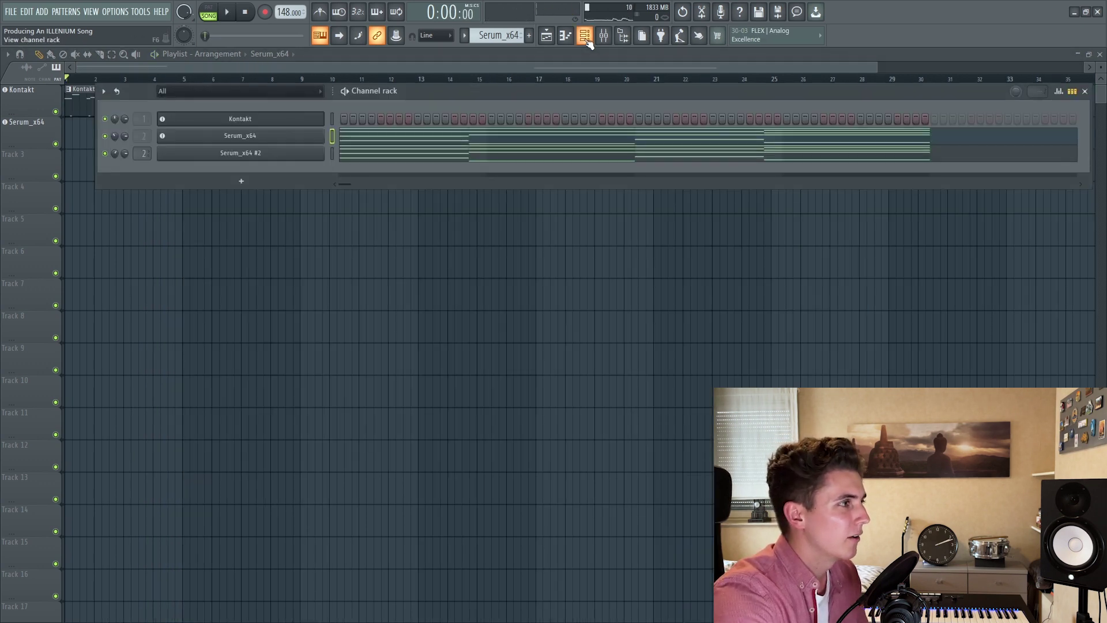
scroll(478, 38, "down", 1)
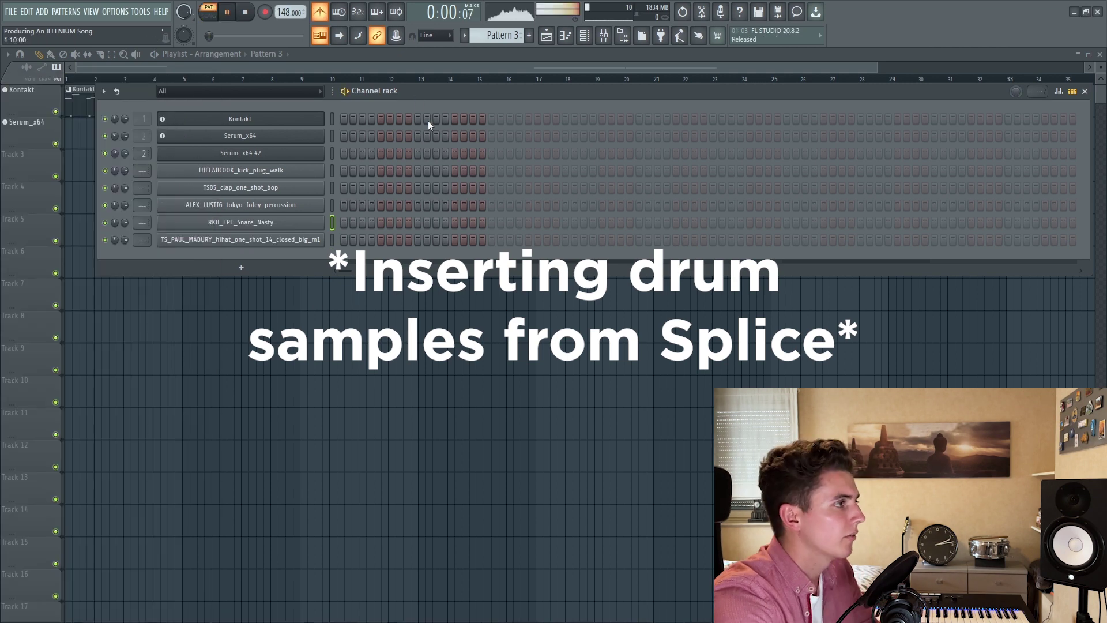
left_click(344, 170)
key("space")
left_click(418, 188)
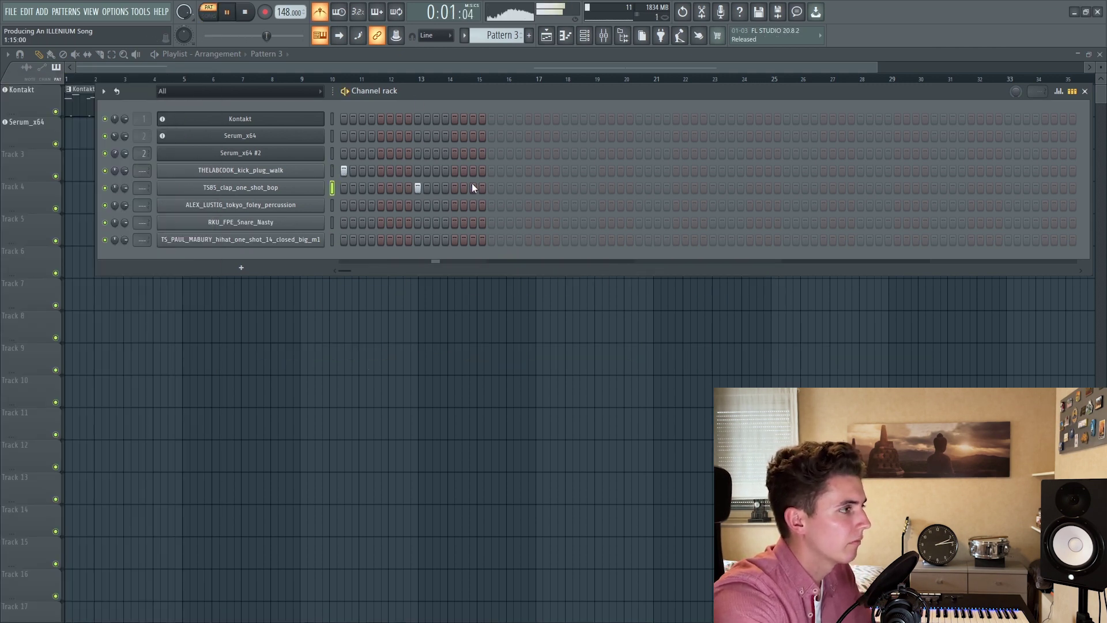
left_click(565, 188)
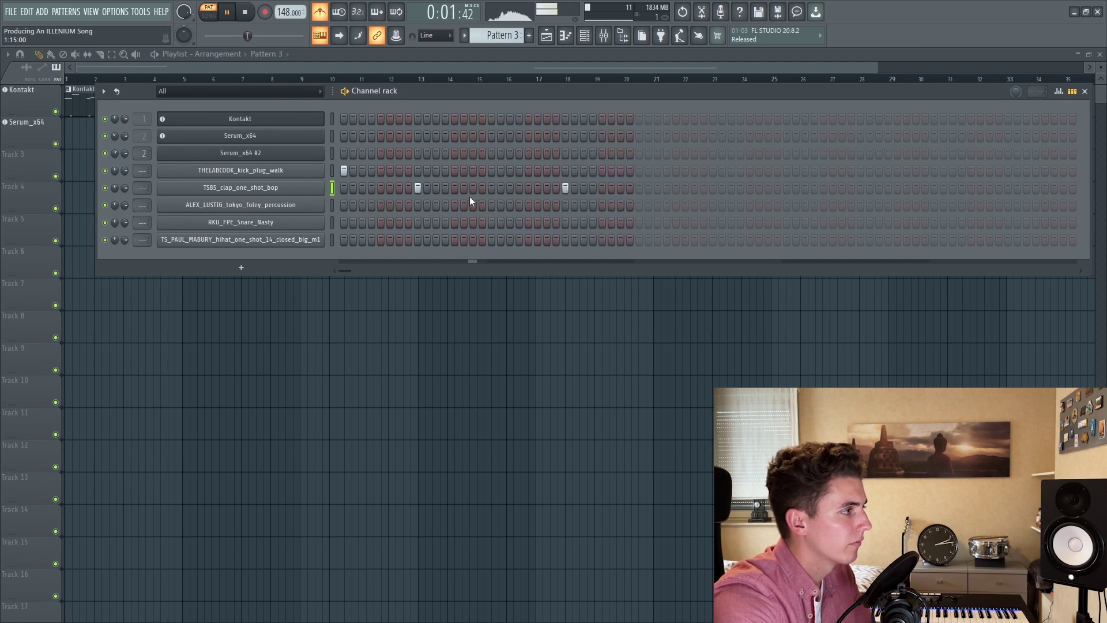
Place ALEX_LUSTIG_tokyo_foley_percussion on steps 9 and 25, and add THELABCOOK_kick_plug_walk hits on steps 7, 19 and 21.
left_click(565, 205)
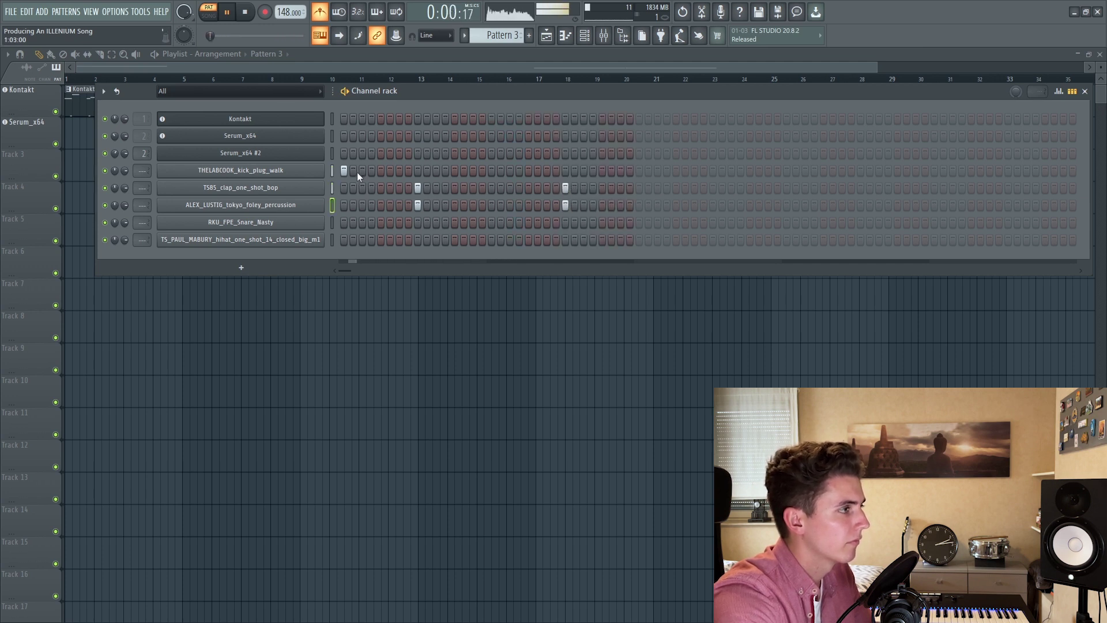
left_click(399, 171)
left_click(491, 171)
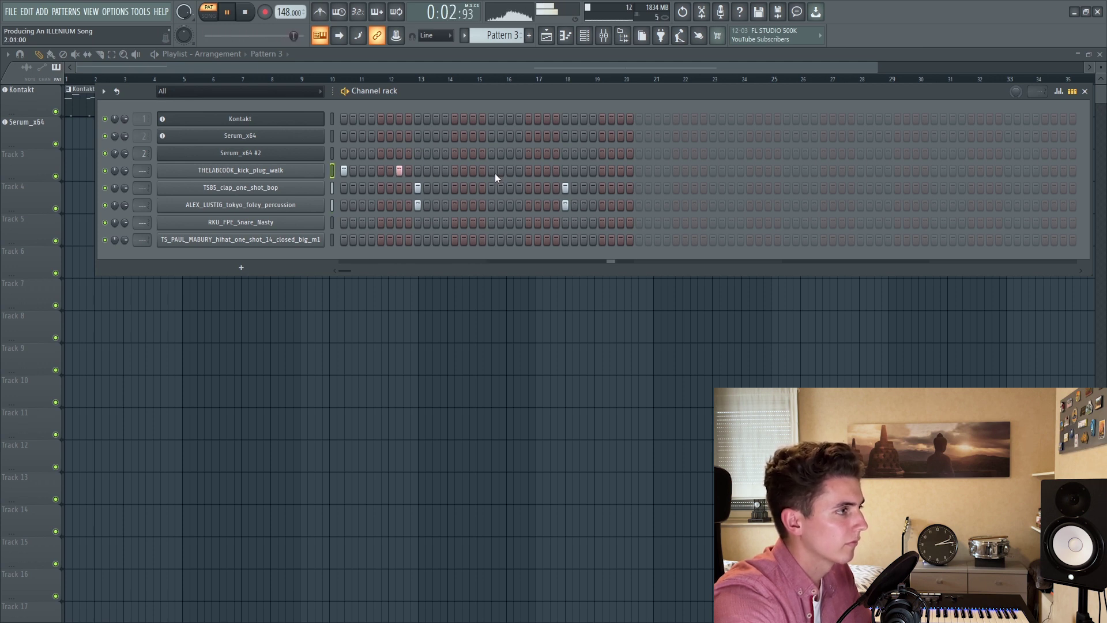
left_click(528, 171)
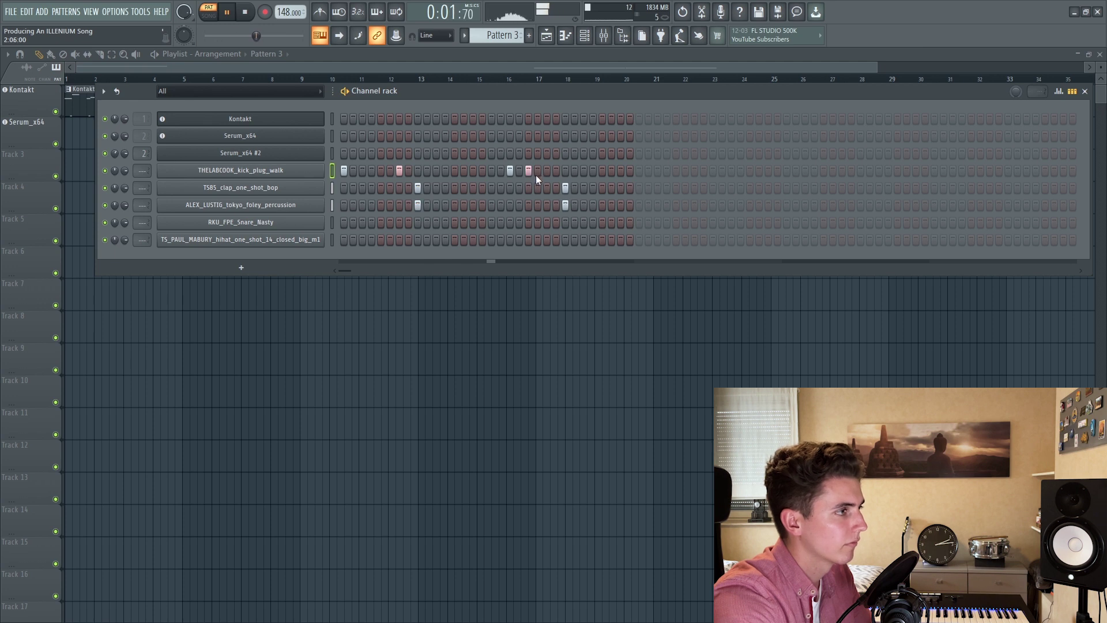
In the kick's piano roll, add a hit on step 15 and transpose all kick notes down two semitones to A#4.
right_click(323, 170)
left_click(346, 179)
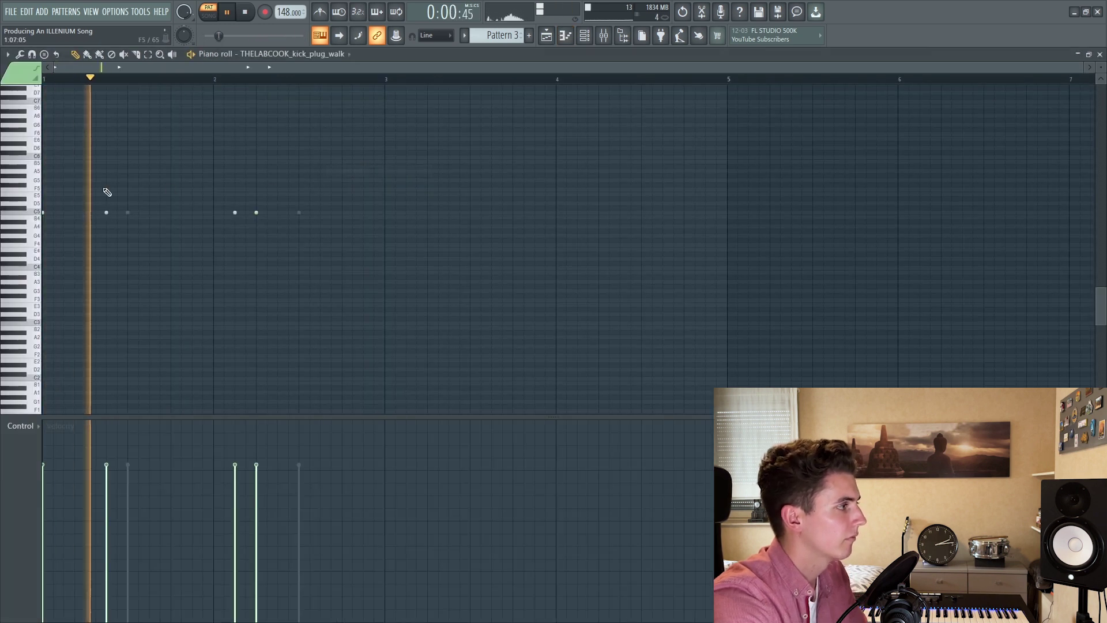
key("space")
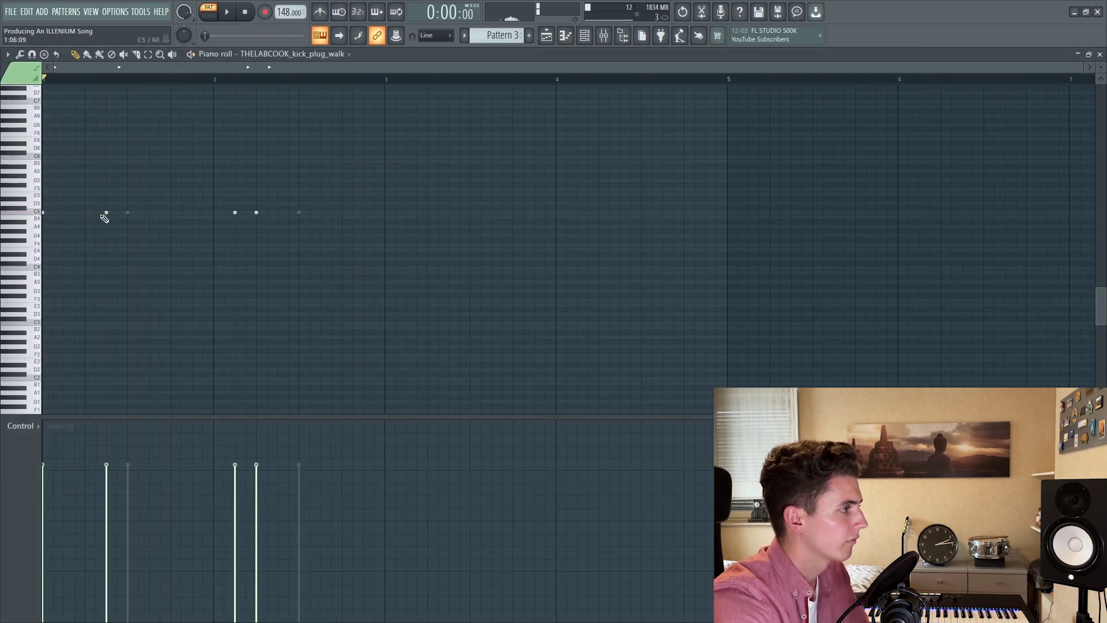
key("space")
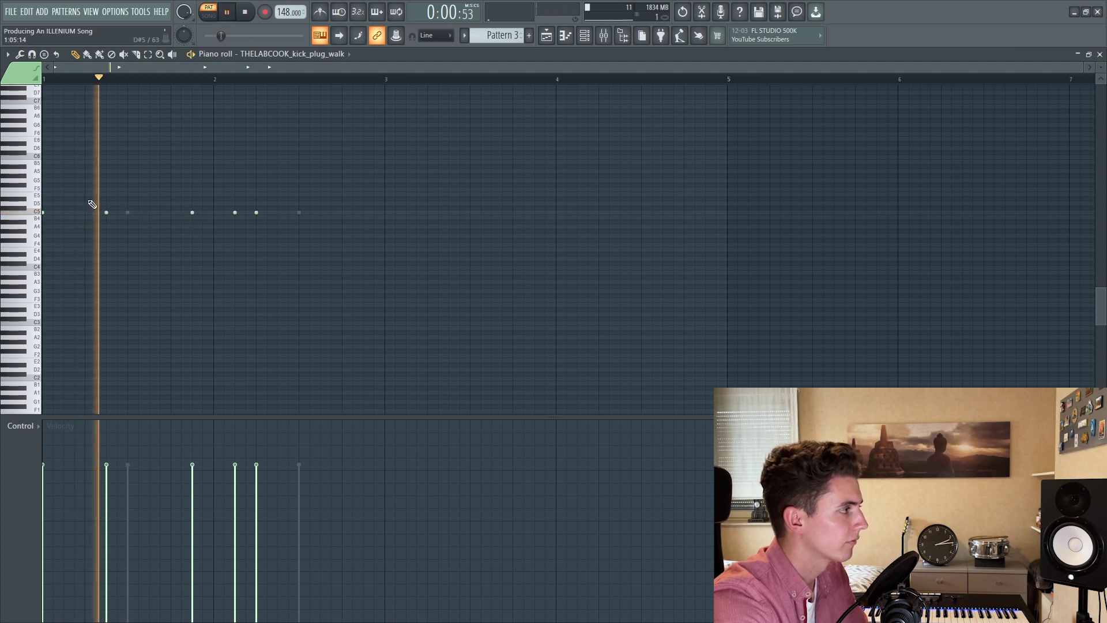
key("space")
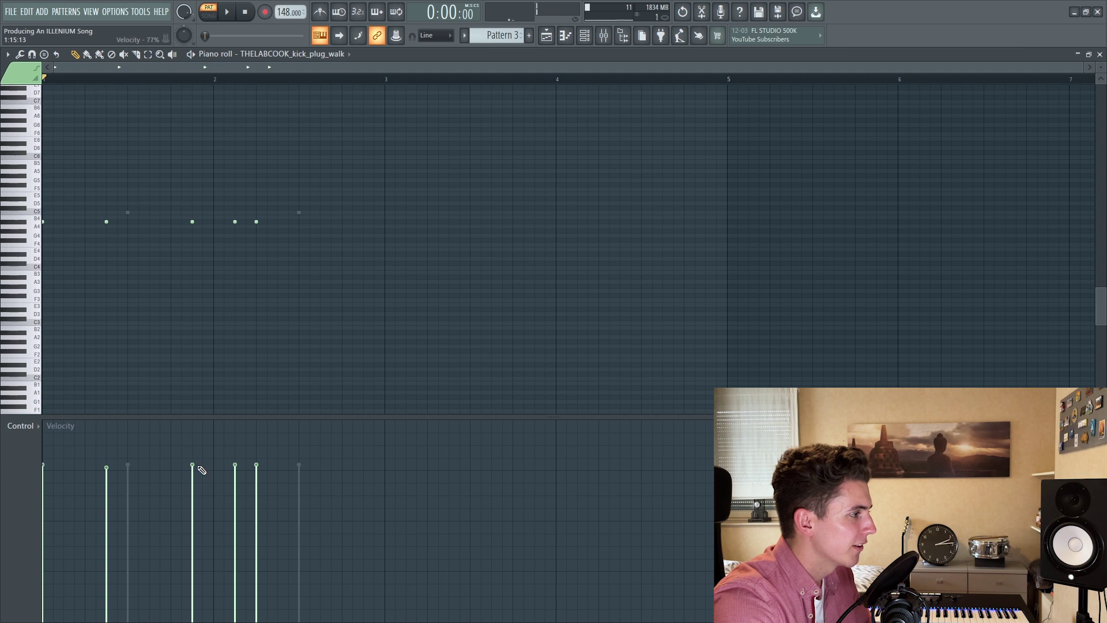
Lower the step 19 kick note to A4 and reduce its velocity to about 65%.
left_click(192, 464)
key("space")
left_click(235, 484)
left_click_drag(235, 221, 234, 225)
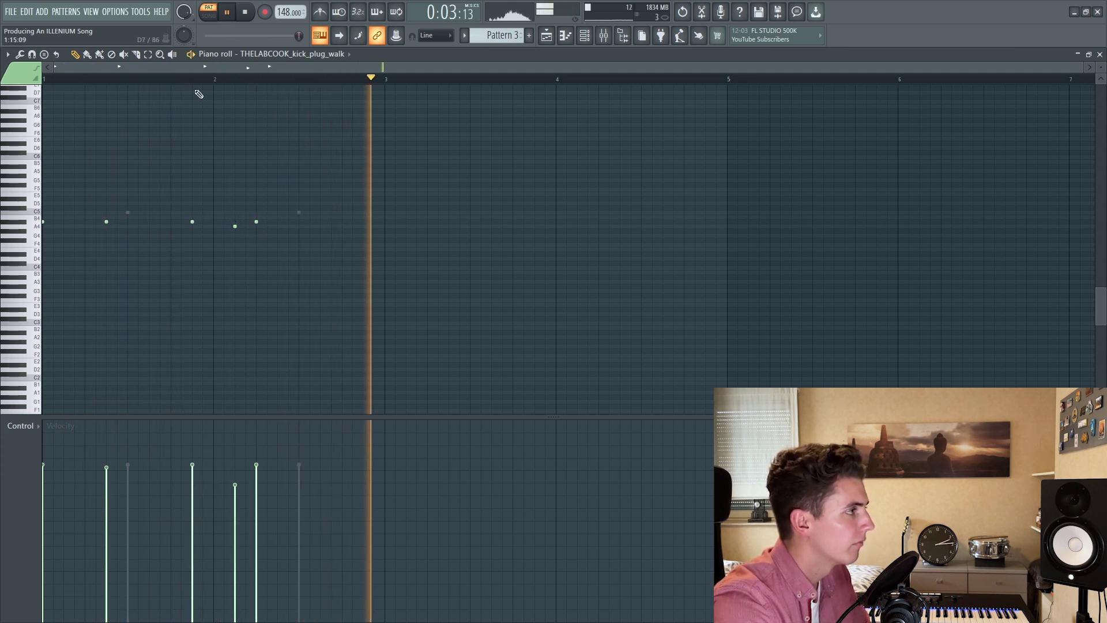
left_click(235, 491)
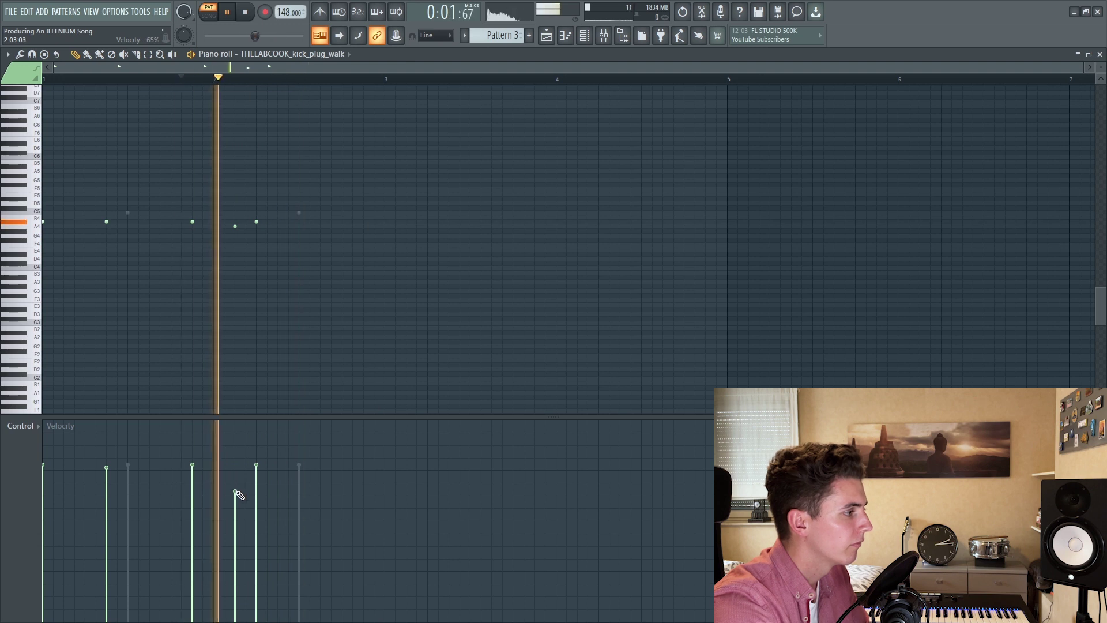
In the piano roll of TSBS_clap_one_shot_bop, lengthen the first note to 6 steps and the second to the end of bar 2.
key("F6")
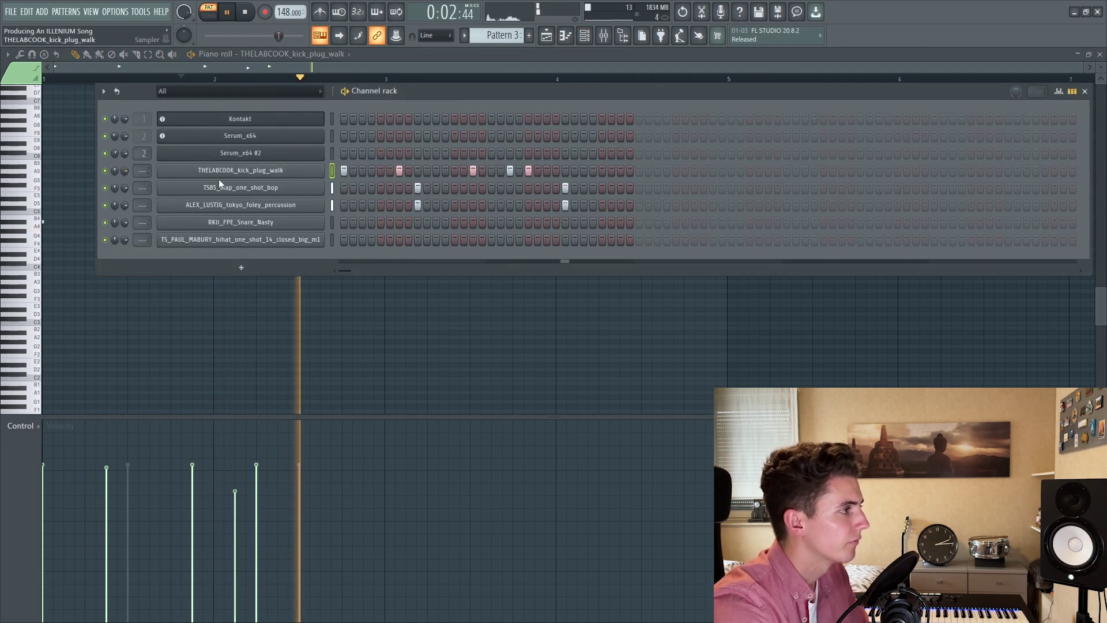
key("space")
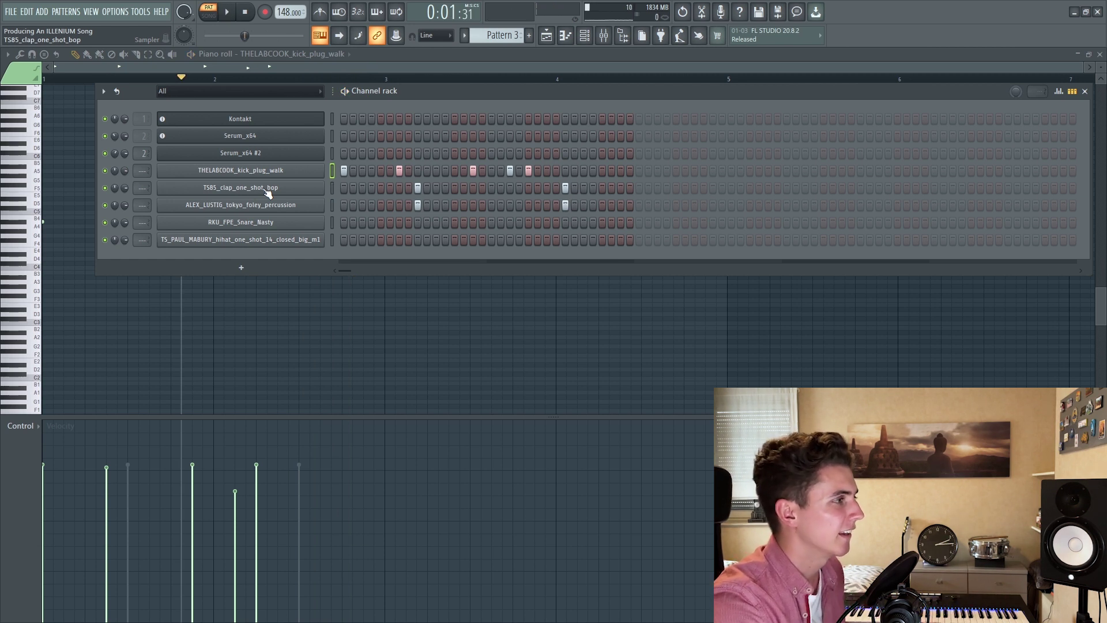
left_click(268, 190)
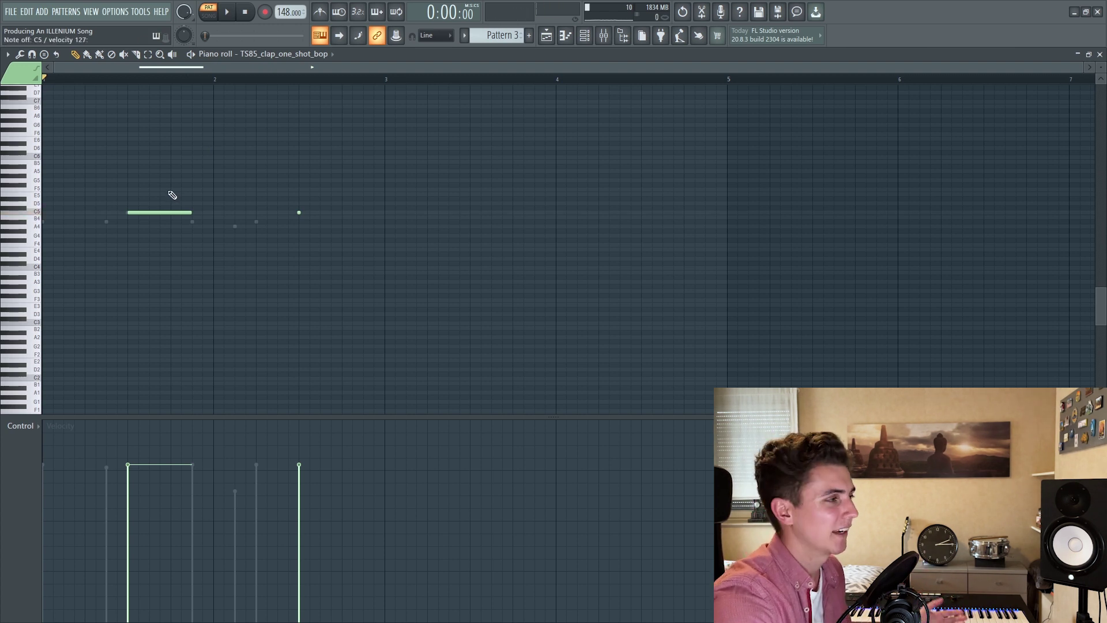
key("space")
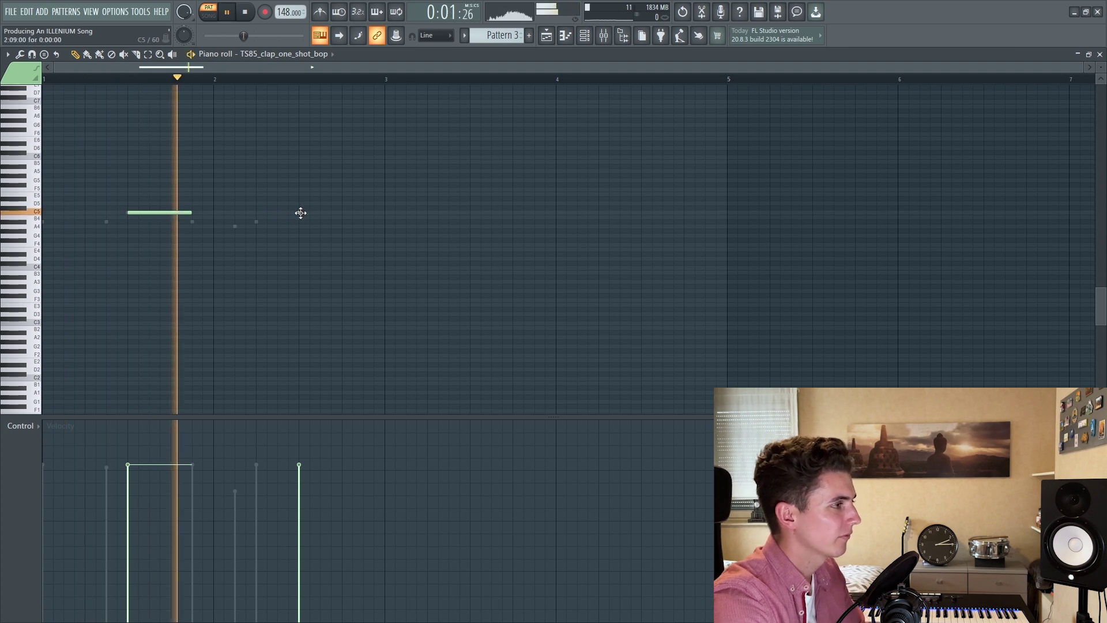
left_click_drag(315, 215, 379, 223)
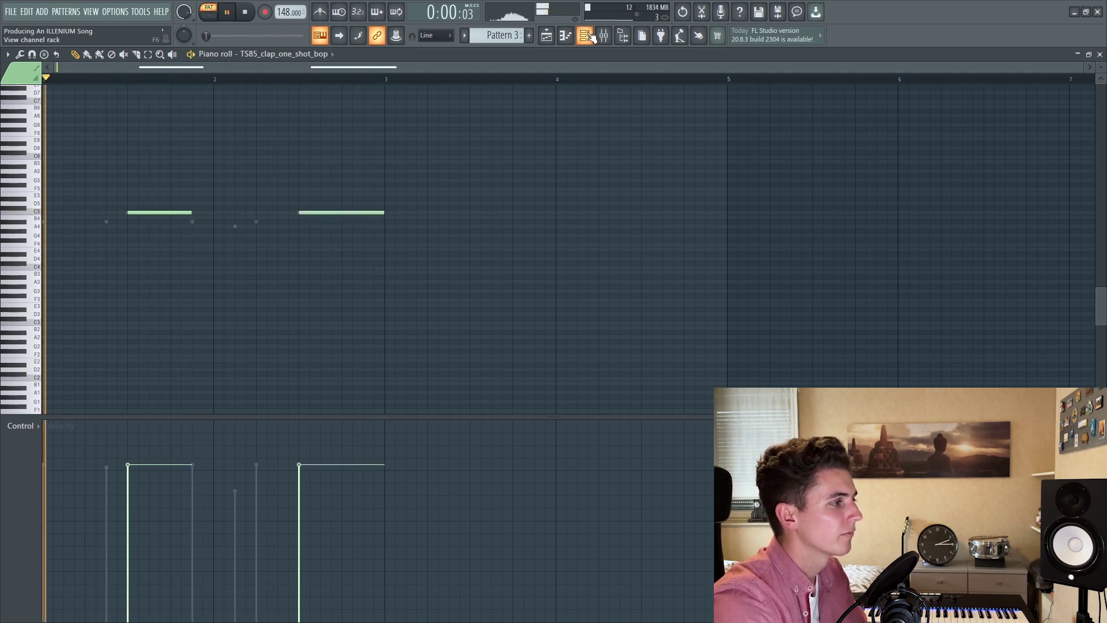
Enable the volume envelope for ALEX_LUSTIG_tokyo_foley_percussion and give the channel the same long notes as the clap.
left_click(584, 35)
key("space")
left_click(321, 206)
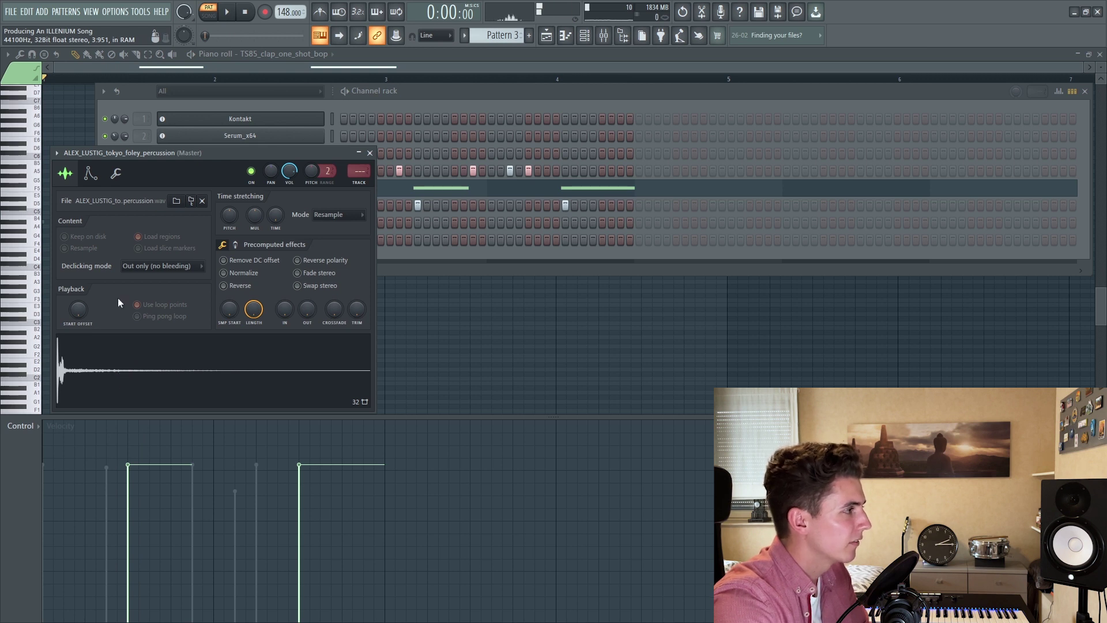
left_click(91, 172)
left_click(425, 109)
Add RKU_FPE_Snare_Nasty on steps 9 and 25 while the pattern plays.
key("space")
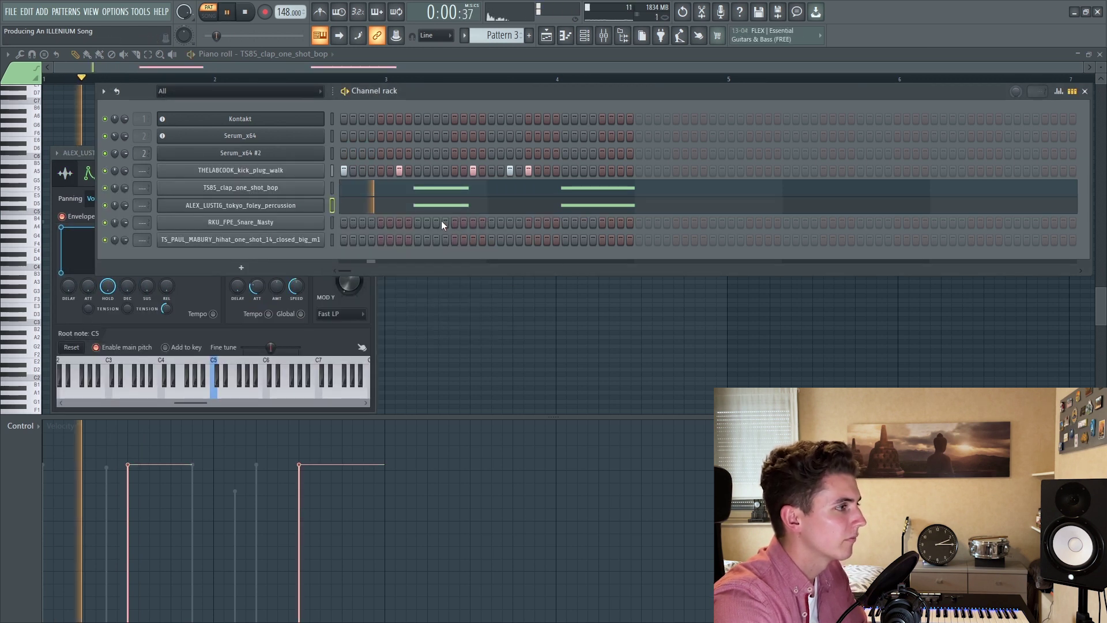
left_click(417, 223)
left_click(564, 222)
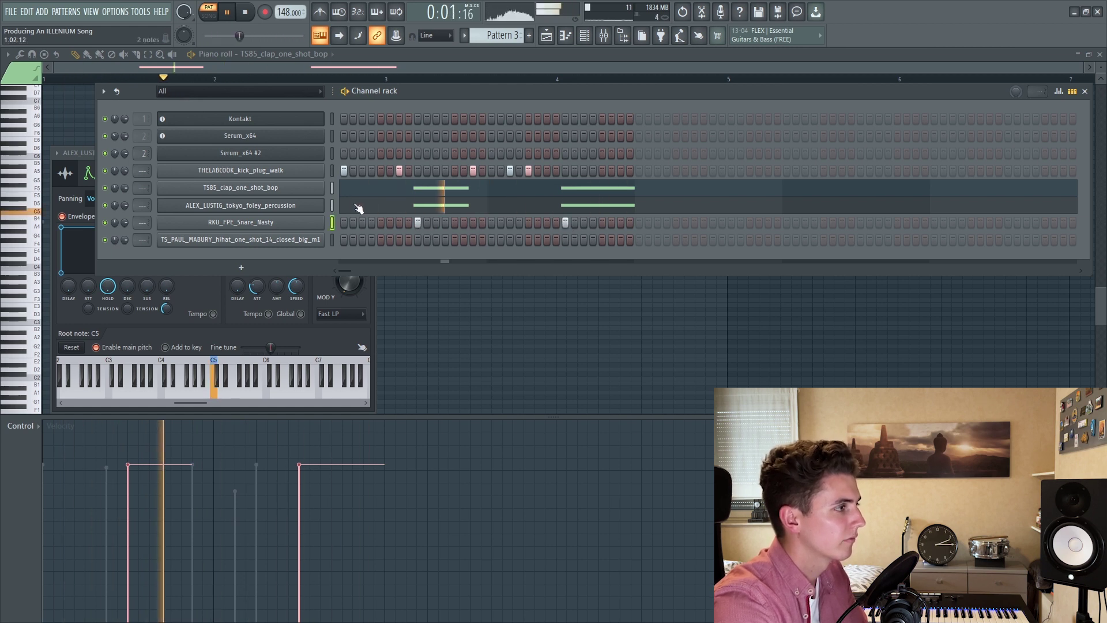
Route the five drum channels, from kick to hi-hat, to separate mixer tracks starting at Insert 3.
left_click_drag(332, 171, 332, 205)
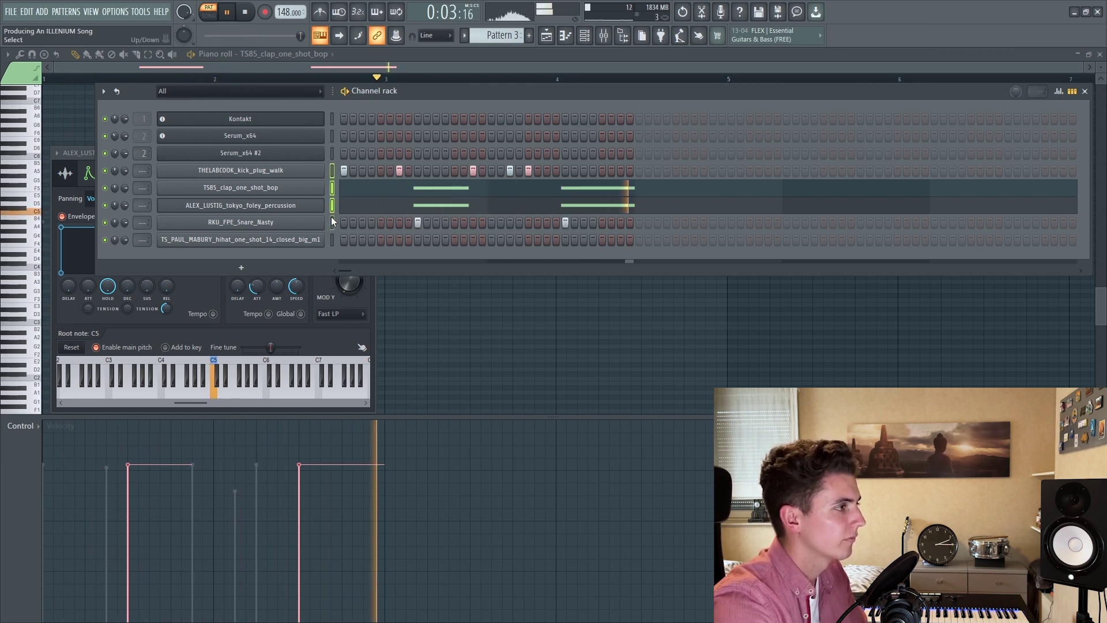
key("F9")
right_click(285, 226)
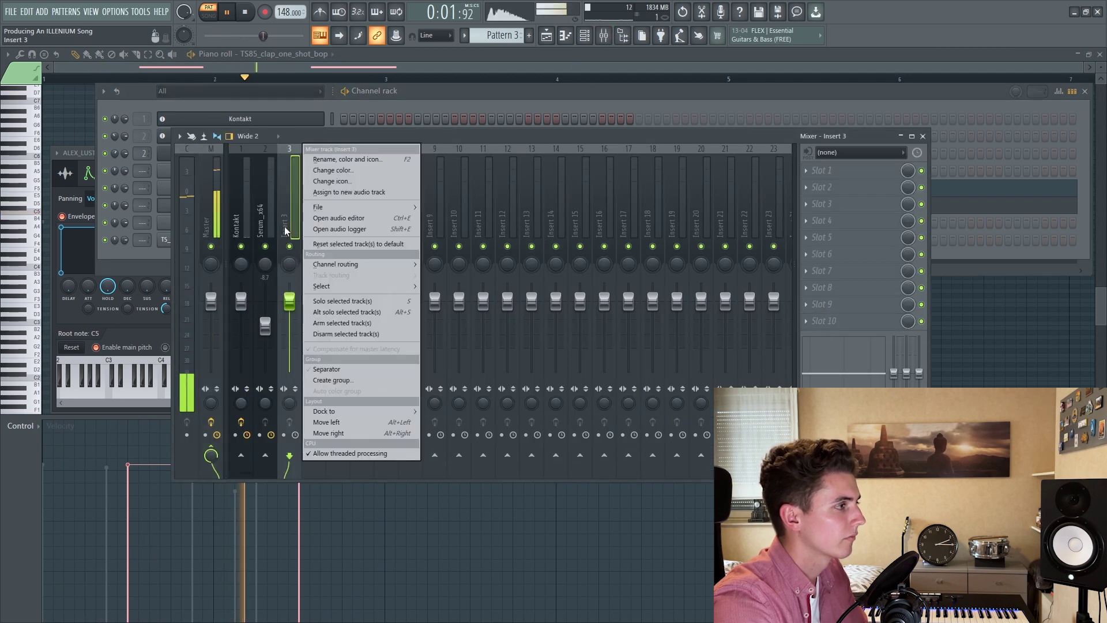
mouse_move(352, 264)
left_click(454, 269)
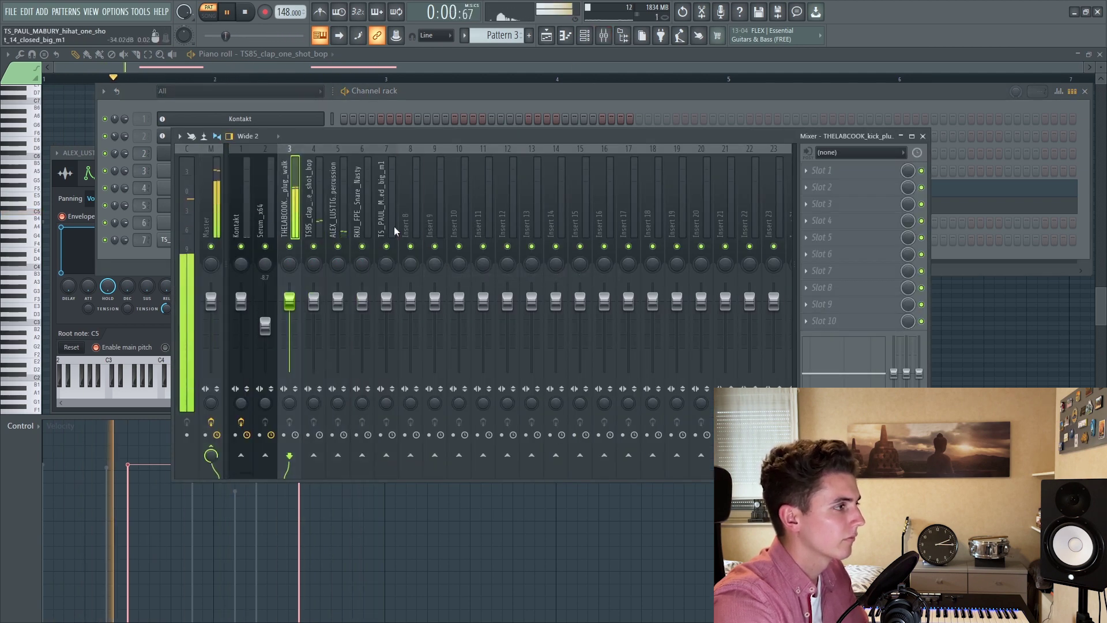
key("space")
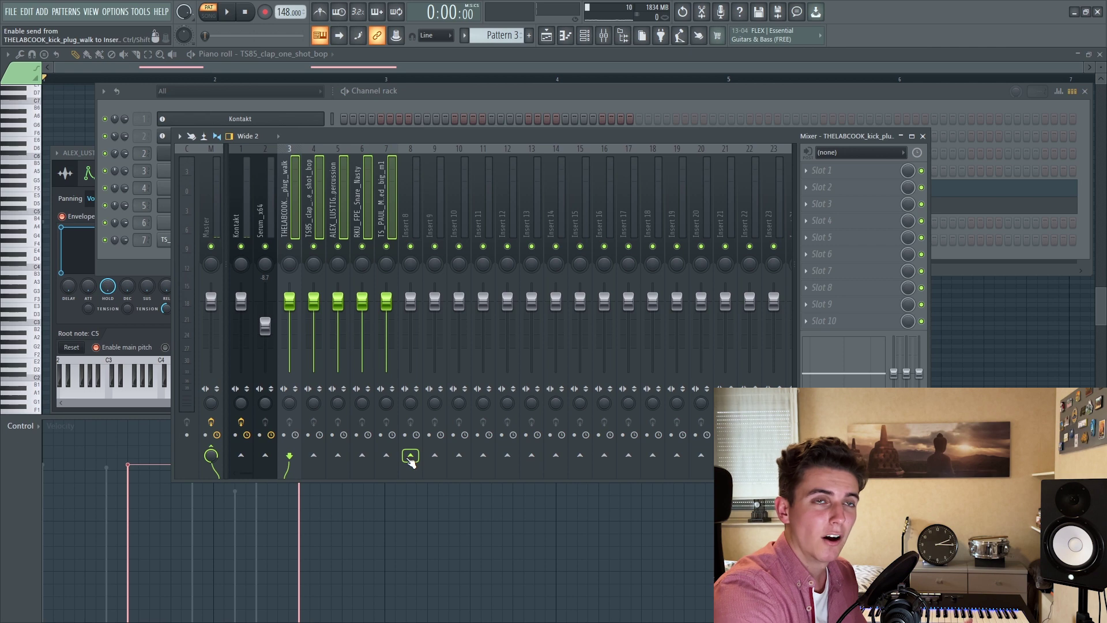
Route the five drum mixer tracks only to Insert 8 and rename that insert Drum Bus.
right_click(410, 461)
left_click(438, 474)
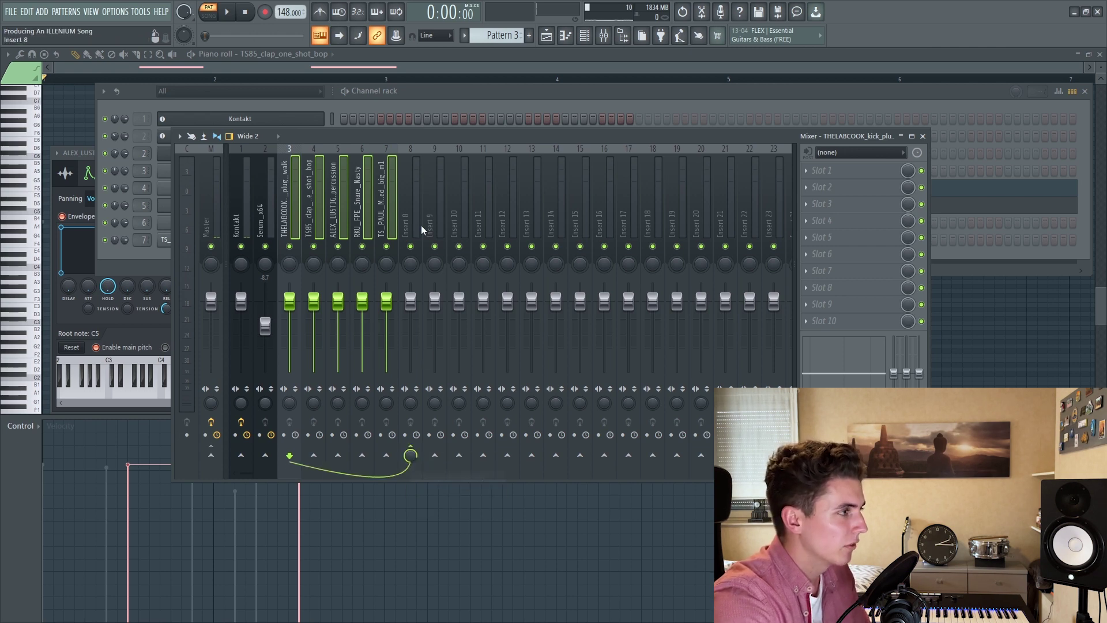
right_click(413, 224)
left_click(464, 159)
type("Drum Bu")
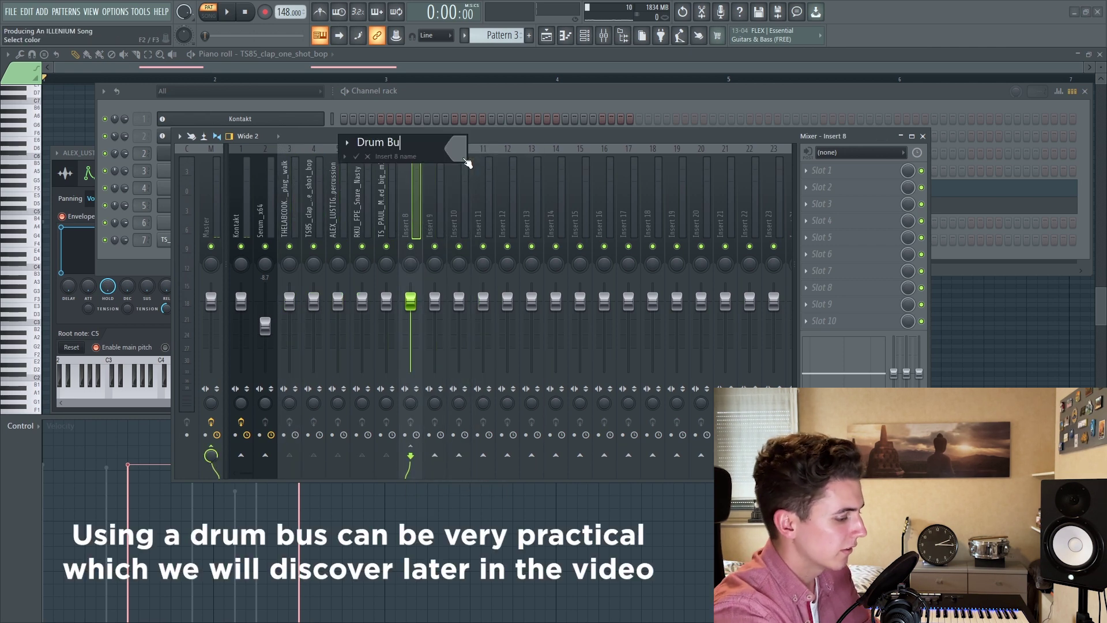
type("s")
key("Return")
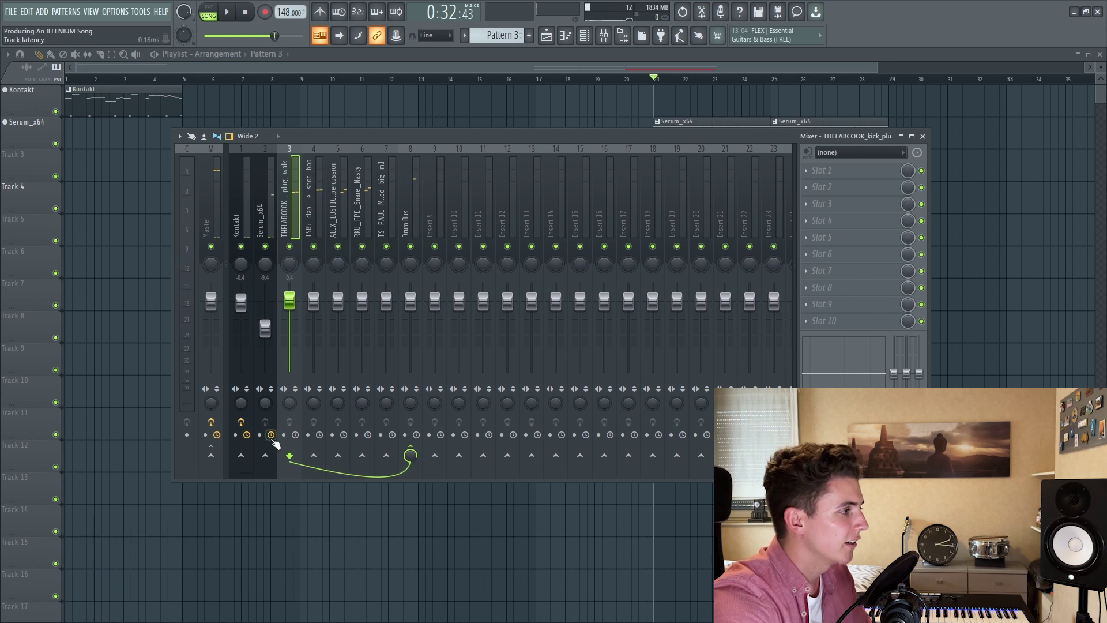
Sidechain the kick mixer track to the Serum_x64 track and load Fruity Limiter in slot 10 of Serum_x64.
right_click(265, 456)
key("Escape")
left_click(271, 210)
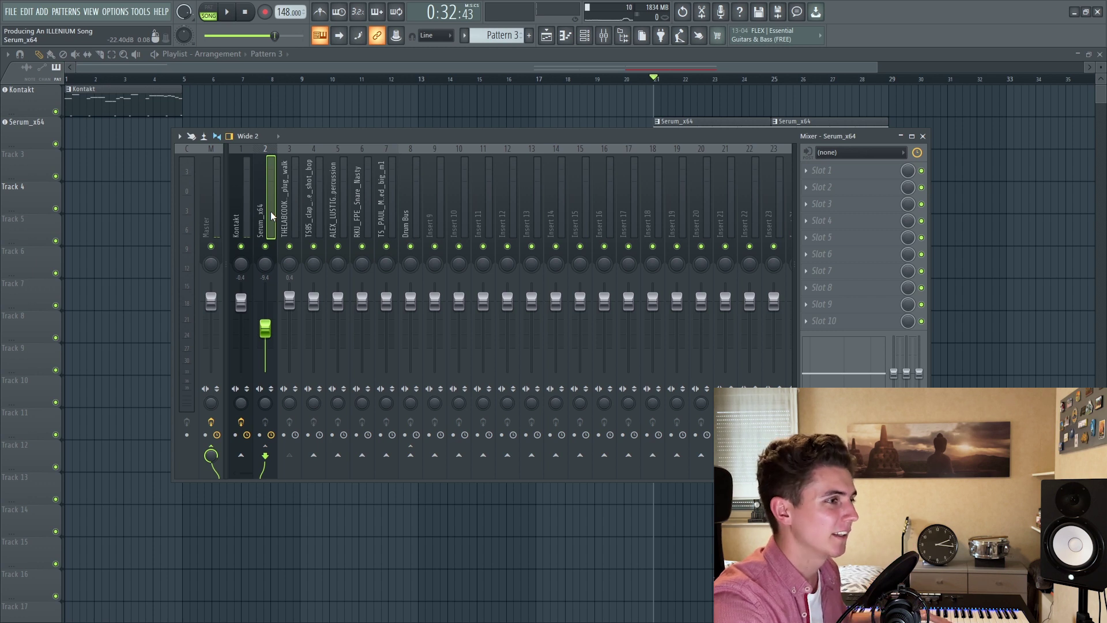
left_click(820, 321)
left_click(1059, 418)
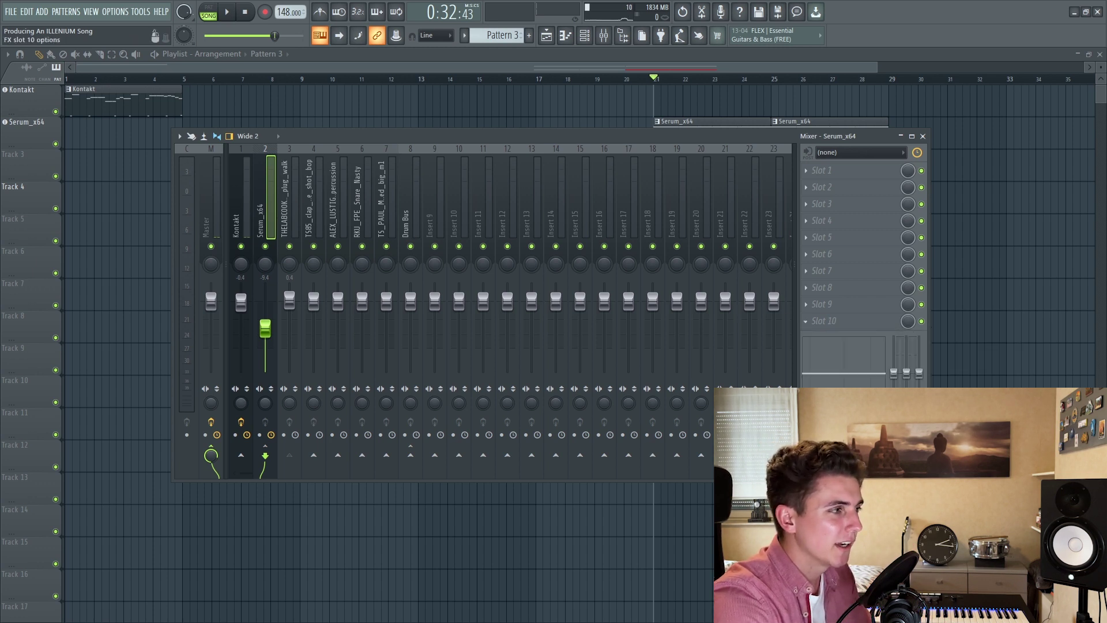
Switch Fruity Limiter to compressor mode and choose THELABCOOK_kick_plug_walk as its sidechain input.
left_click(184, 355)
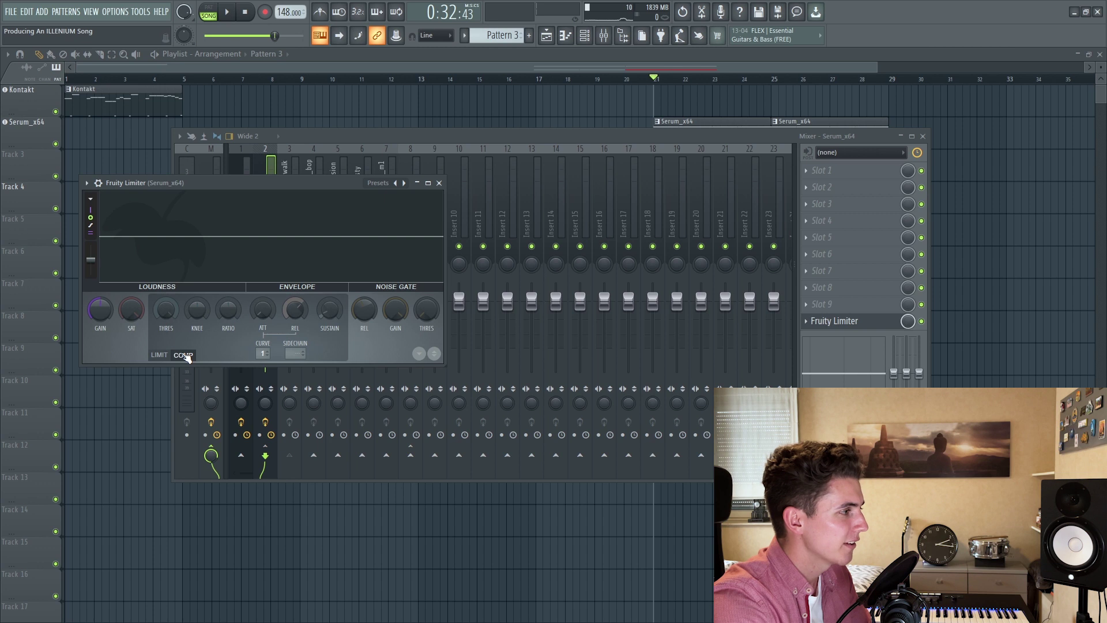
left_click(294, 352)
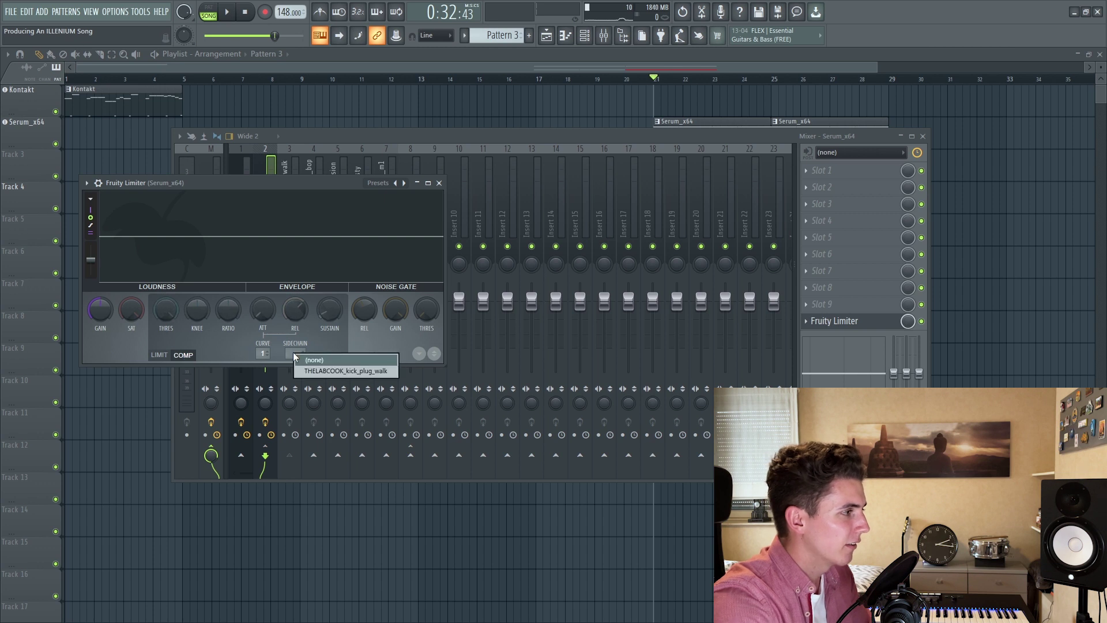
left_click(323, 372)
Lower the compressor threshold to about -24 dB, adjust knee and release during playback, and raise the Serum_x64 track to about -8.5 dB.
left_click_drag(165, 309, 165, 297)
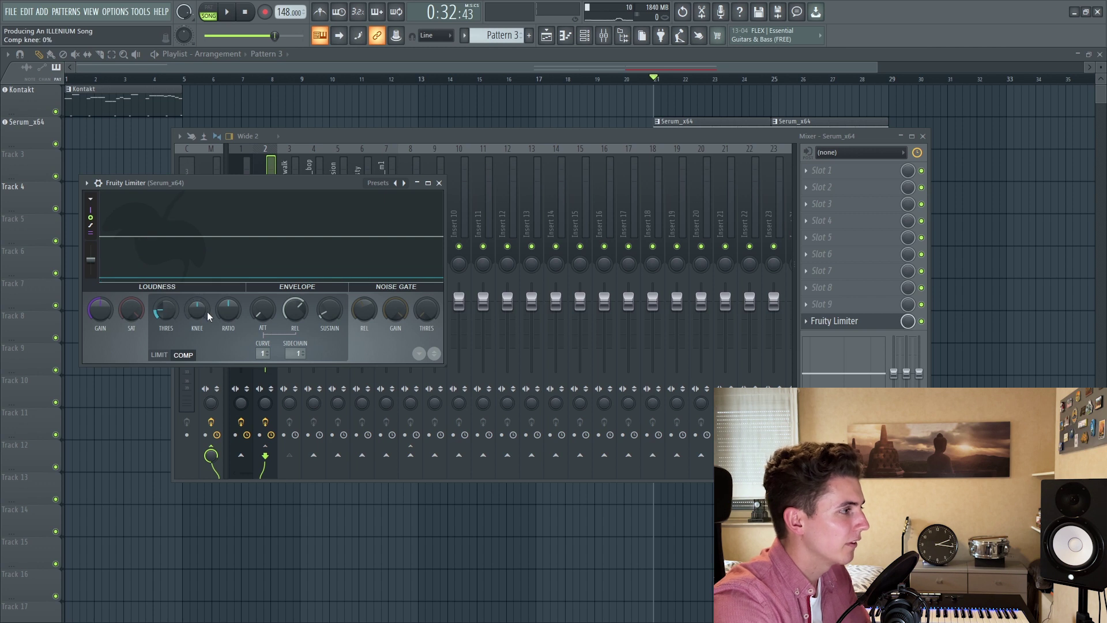
key("space")
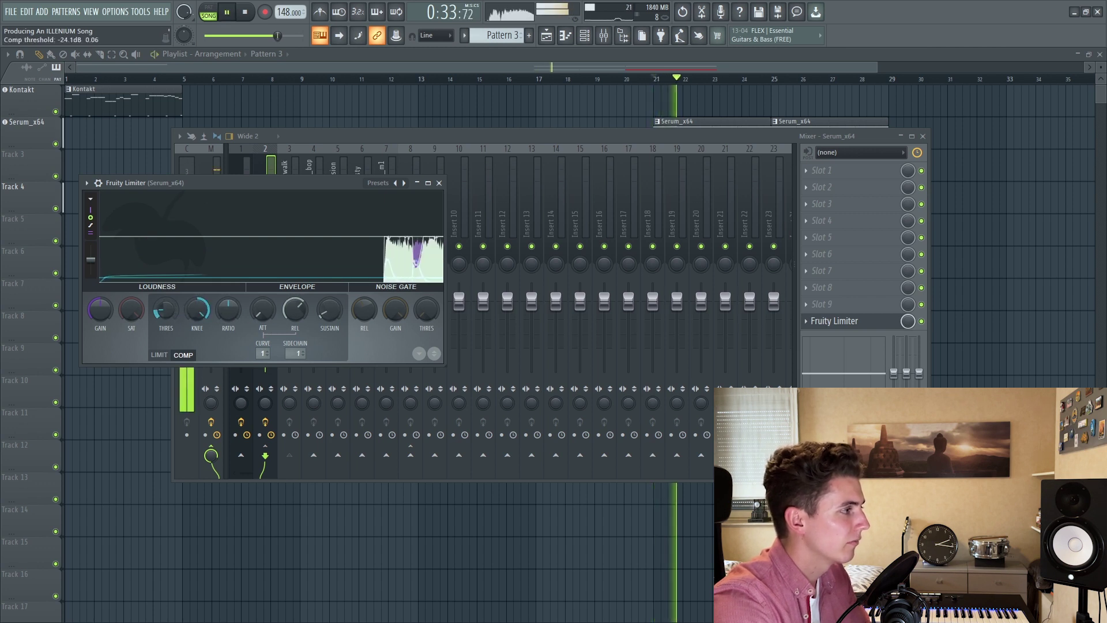
left_click_drag(294, 309, 294, 305)
left_click_drag(166, 310, 196, 312)
scroll(175, 320, "up", 2)
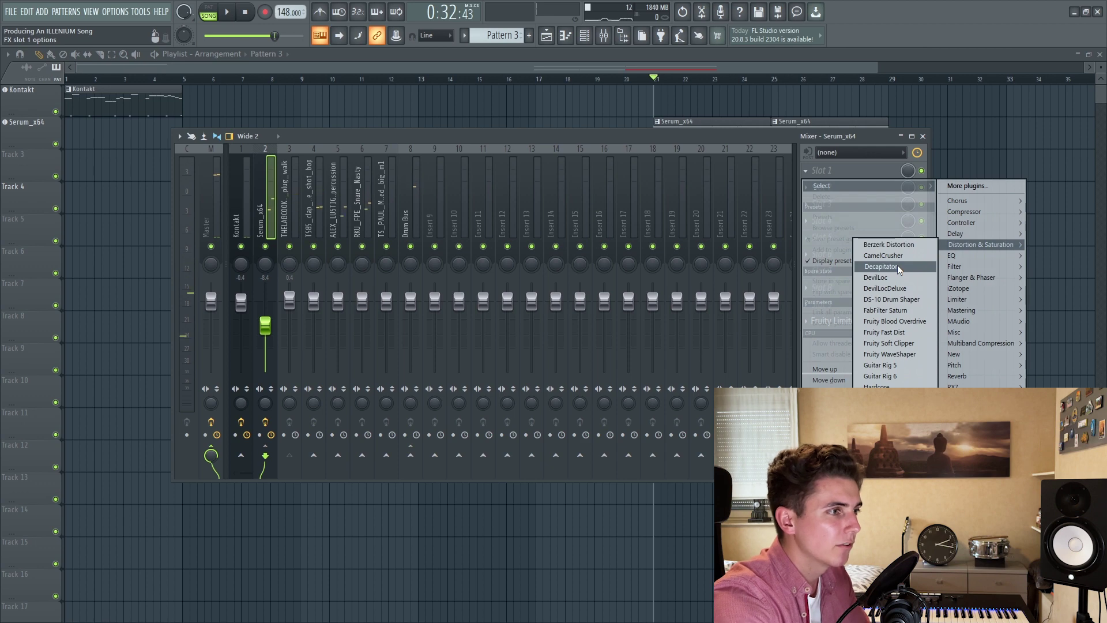
Load Decapitator in slot 1 of the Serum_x64 track and set its Drive to about 1.6 while listening.
left_click(897, 266)
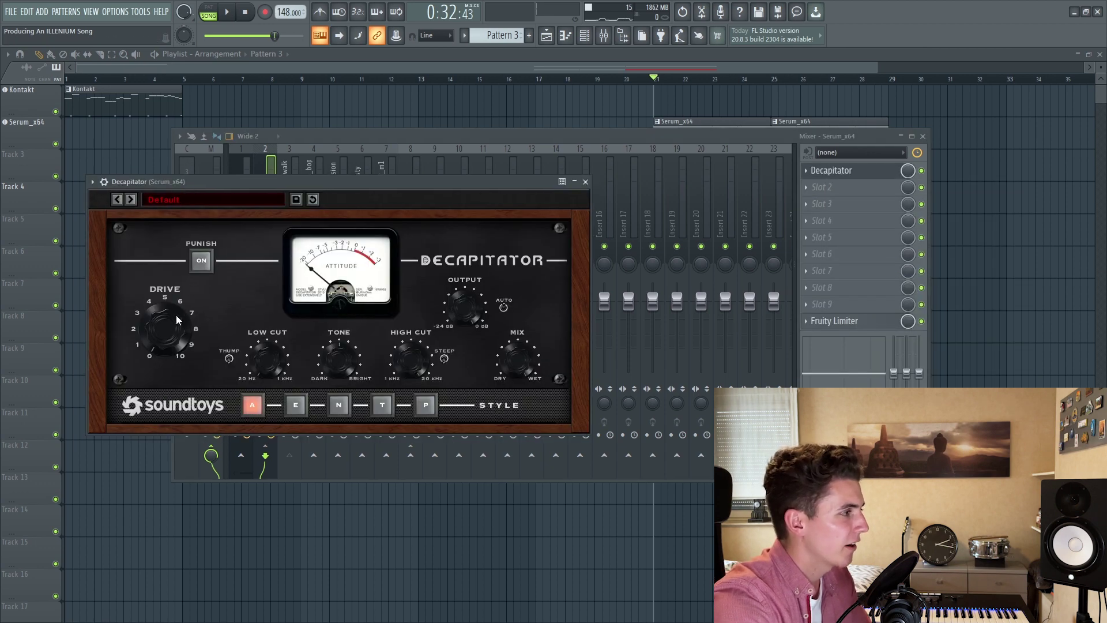
left_click_drag(176, 331, 182, 293)
left_click_drag(184, 183, 194, 181)
key("space")
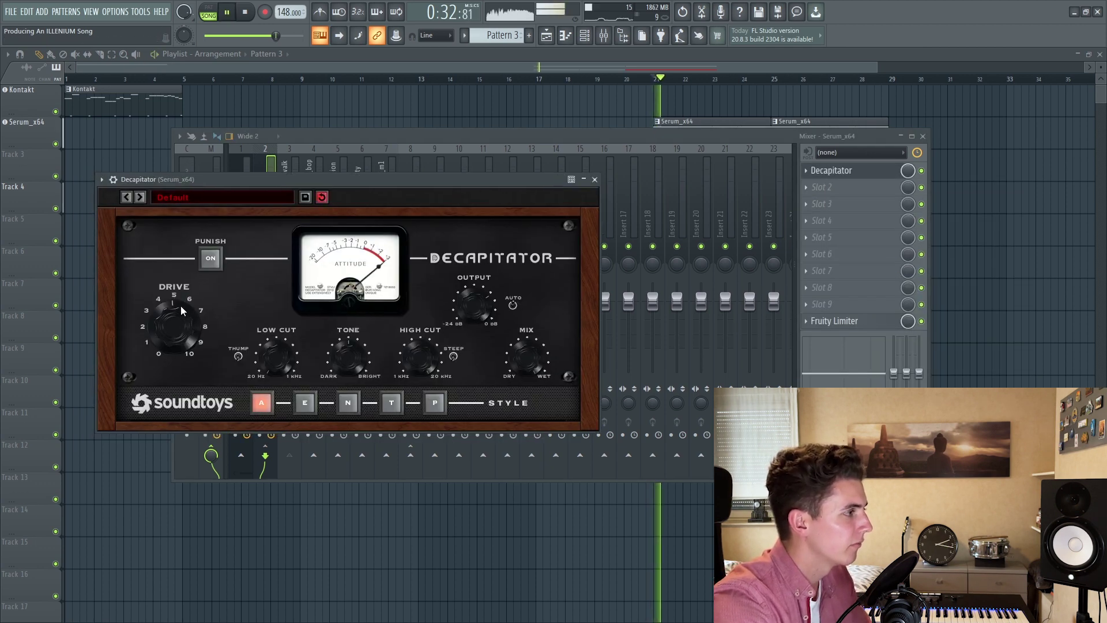
left_click_drag(180, 331, 180, 342)
left_click_drag(348, 369, 348, 368)
left_click_drag(172, 339, 171, 348)
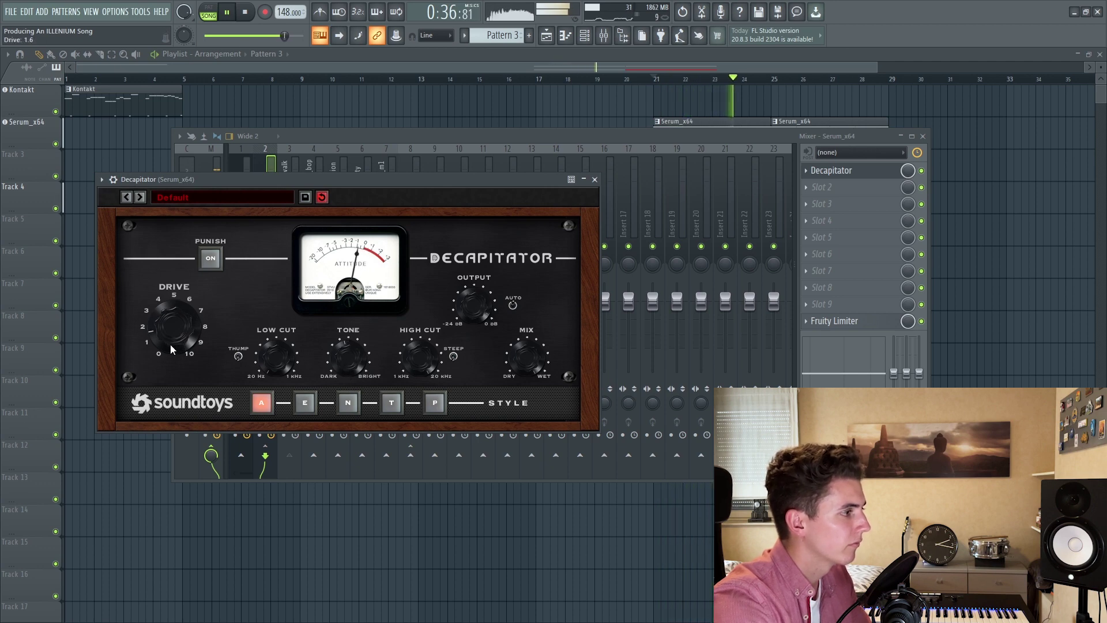
key("Escape")
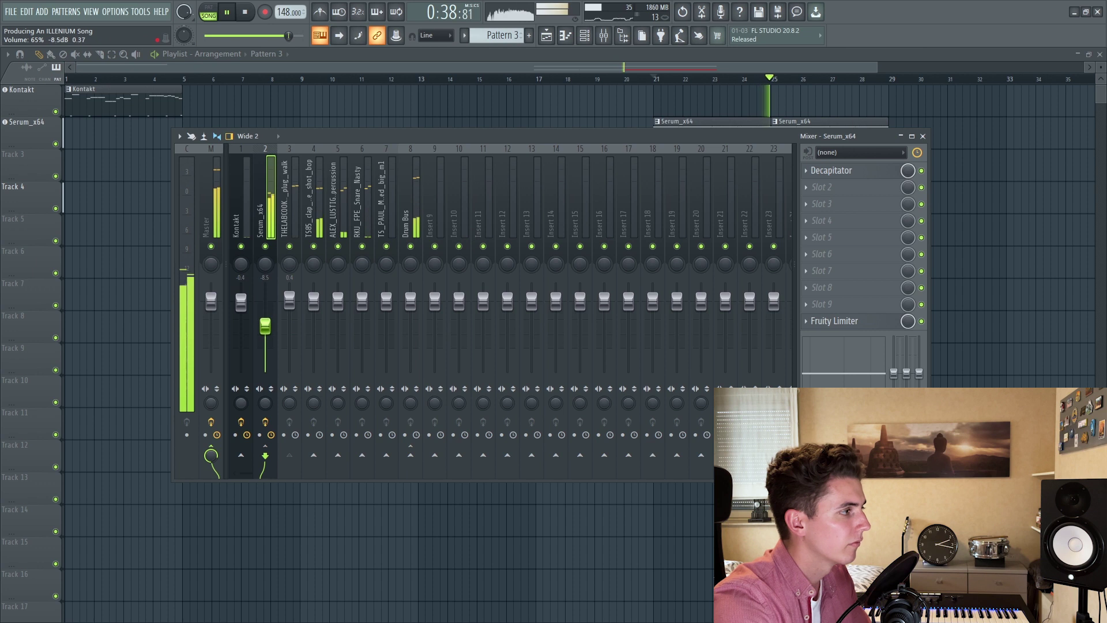
Play the drop section and fine-tune the Serum_x64 mixer track level to about -8.6 dB.
key("space")
key("space")
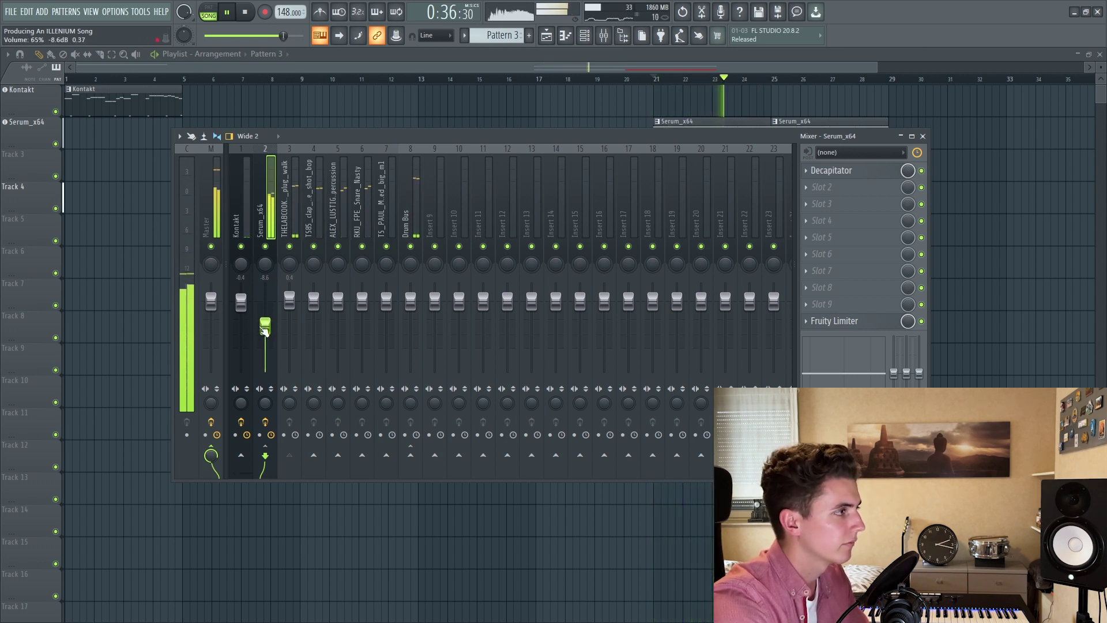
key("space")
key("F9")
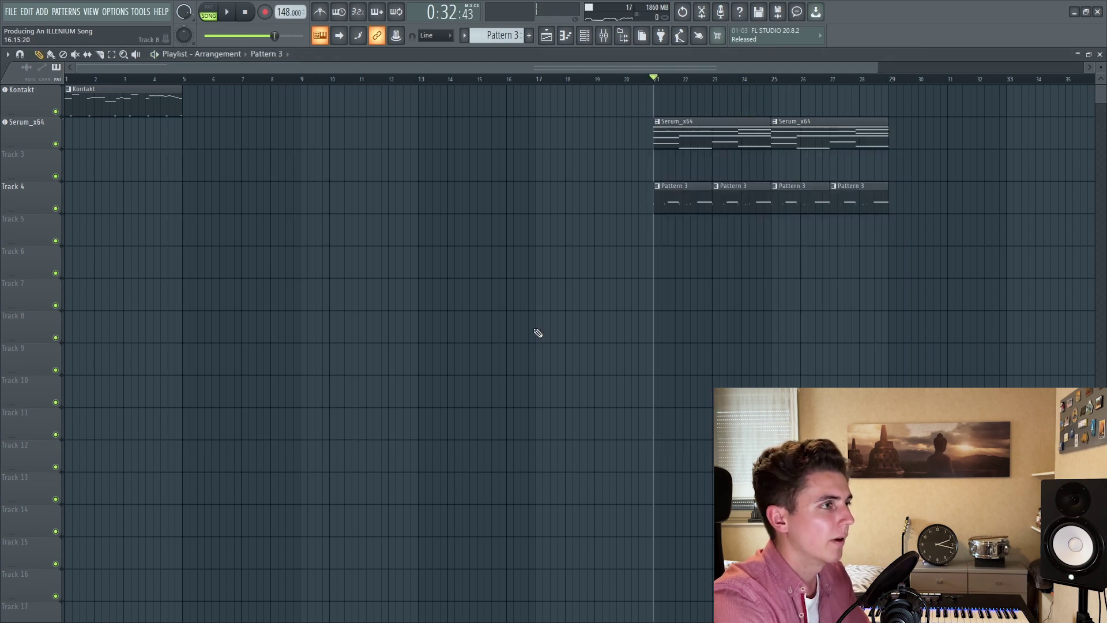
Place a second Kontakt clip at bar 5 of the playlist and copy all of its melody notes.
left_click(265, 98)
double_click(261, 91)
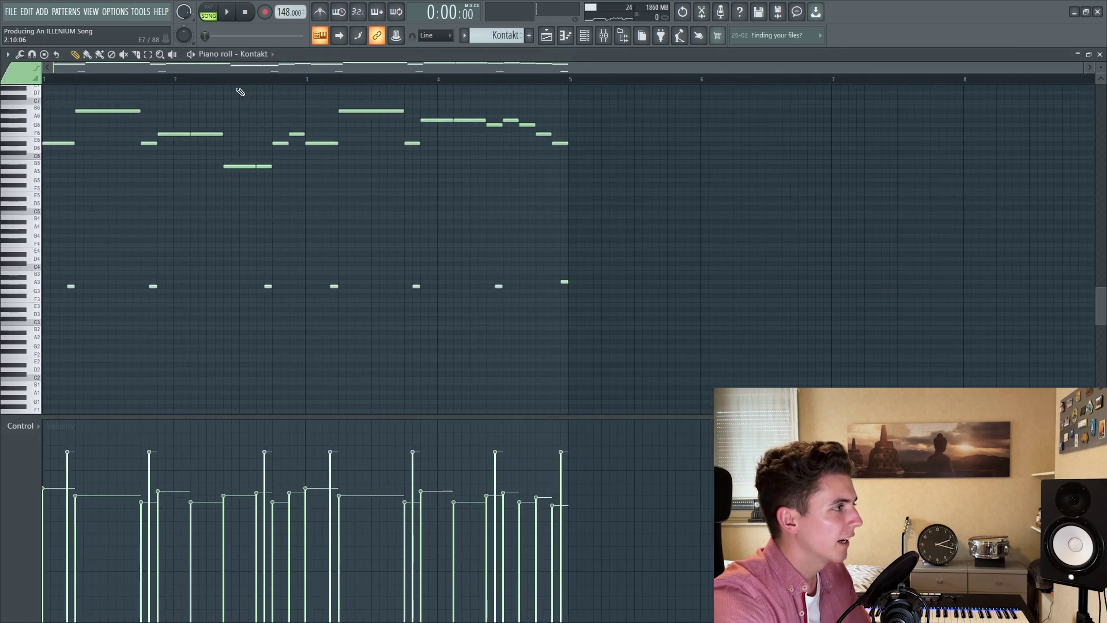
left_click_drag(43, 103, 225, 341)
left_click(549, 34)
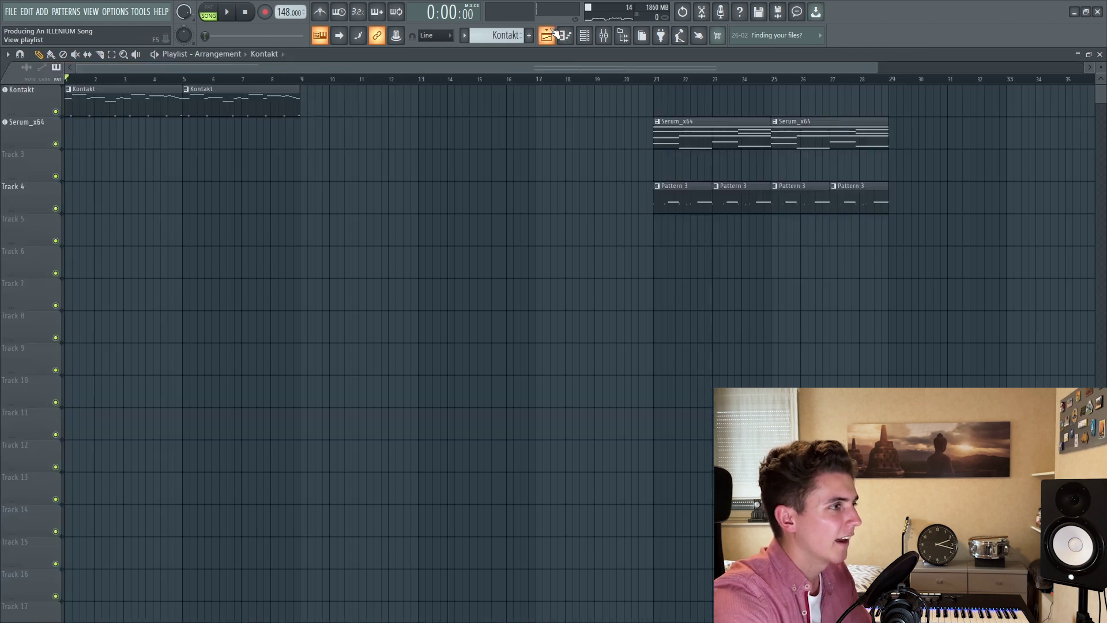
Insert a playlist track above Serum_x64 and make it an instrument track with a new Kontakt instance.
right_click(20, 129)
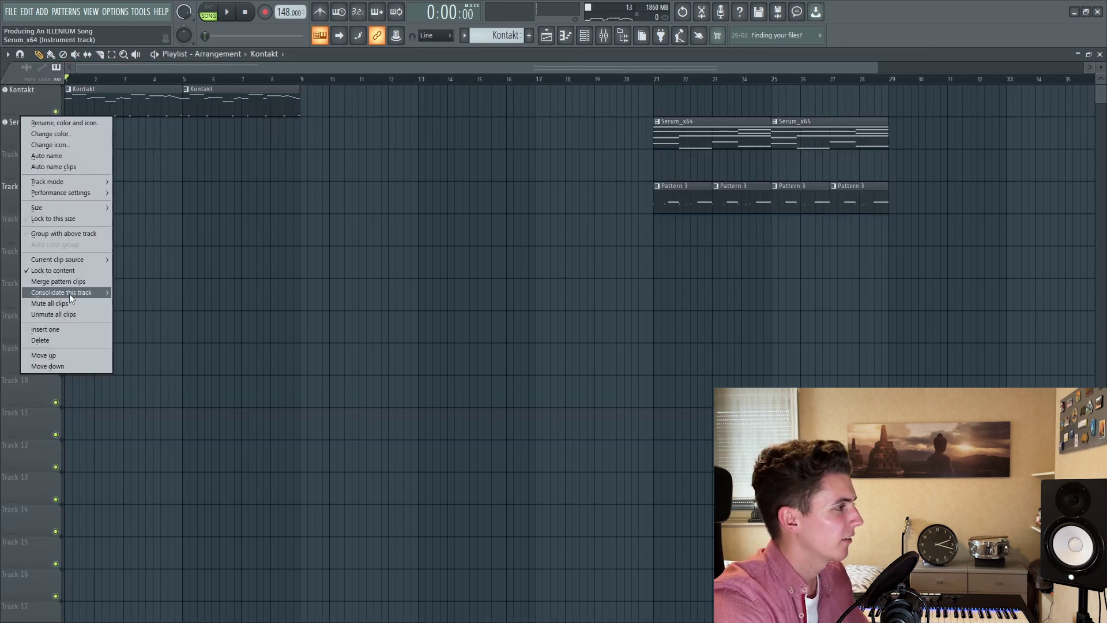
left_click(62, 333)
right_click(33, 124)
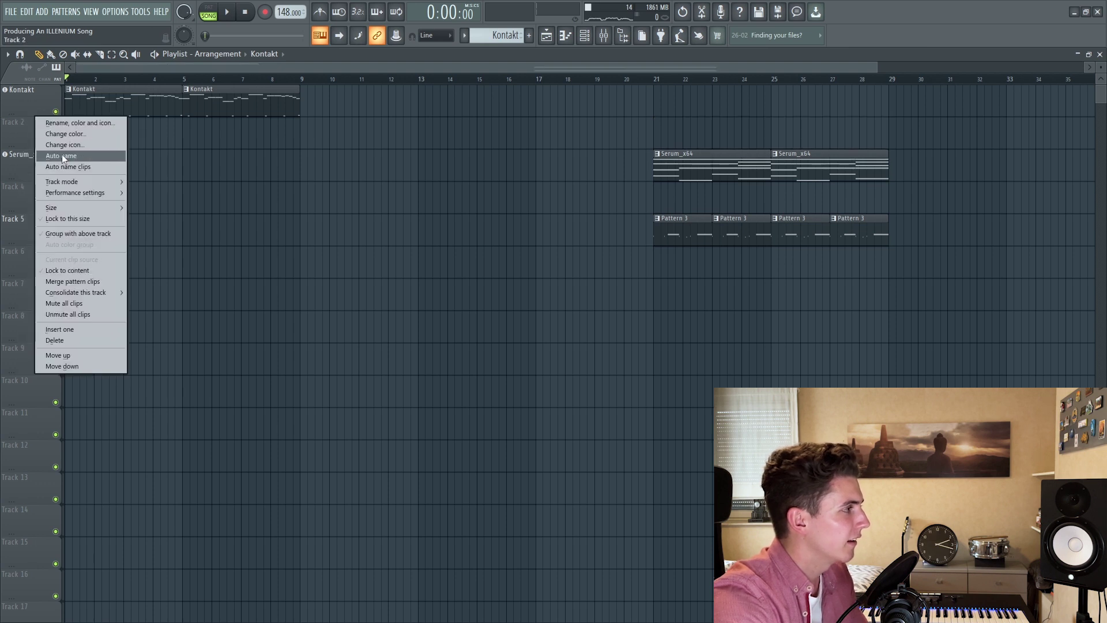
mouse_move(70, 181)
mouse_move(151, 204)
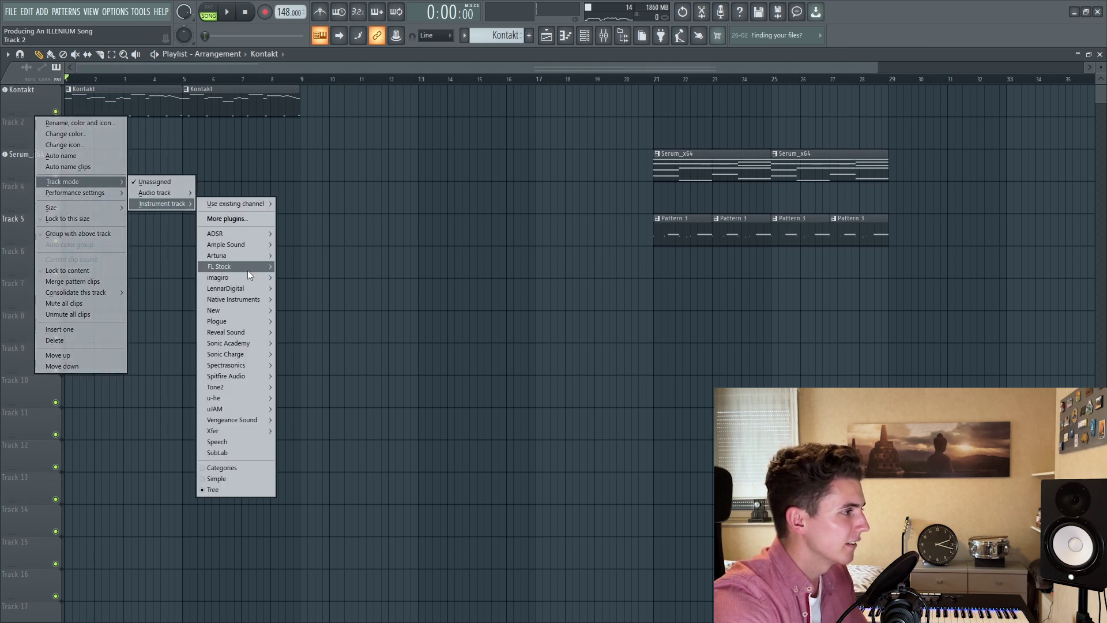
mouse_move(249, 298)
left_click(313, 324)
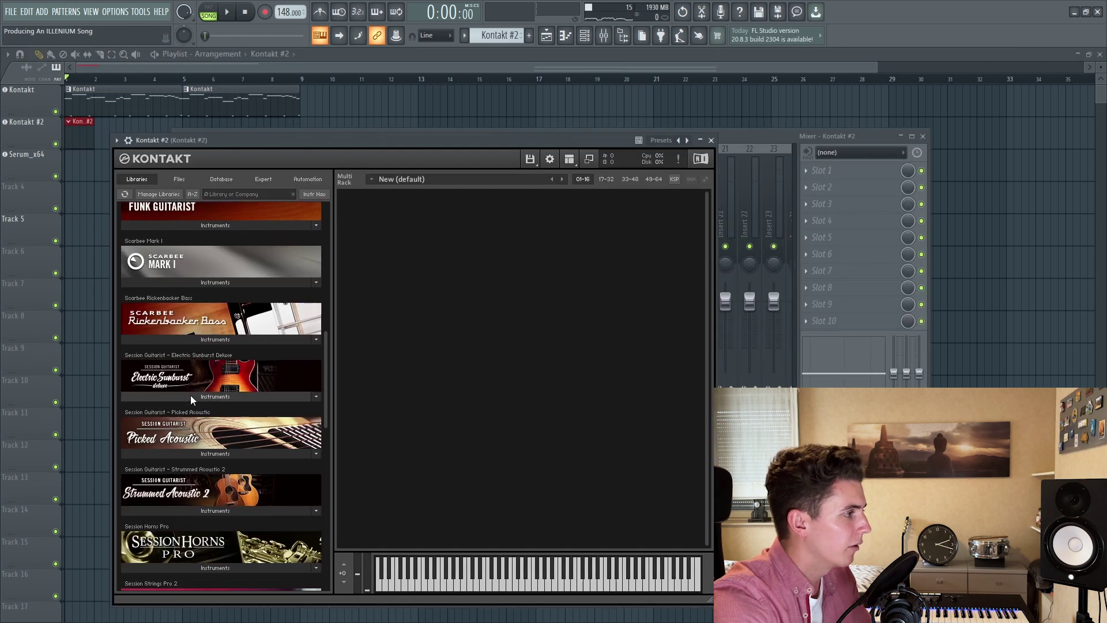
Load Electric Sunburst Deluxe (Melody) into the new Kontakt instance.
left_click(194, 397)
left_click_drag(192, 411, 423, 357)
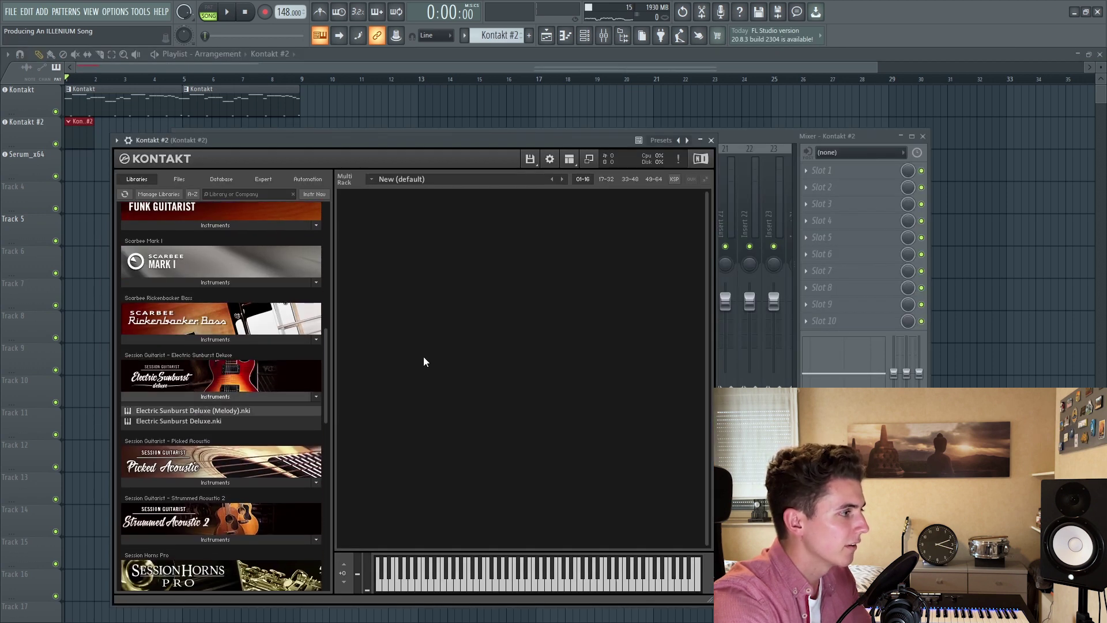
key("F9")
left_click(399, 524)
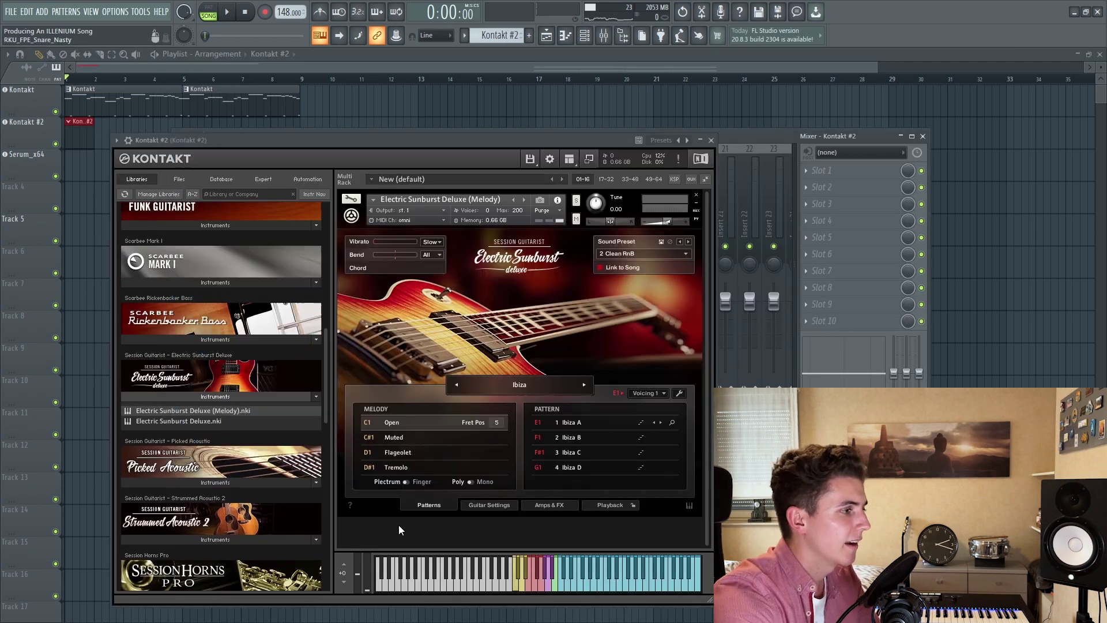
Paste the melody into Kontakt #2, audition guitar sound presets from 20 Crunch Modern Pop onward, and choose 22 Hi Gain Rock School.
left_click(689, 252)
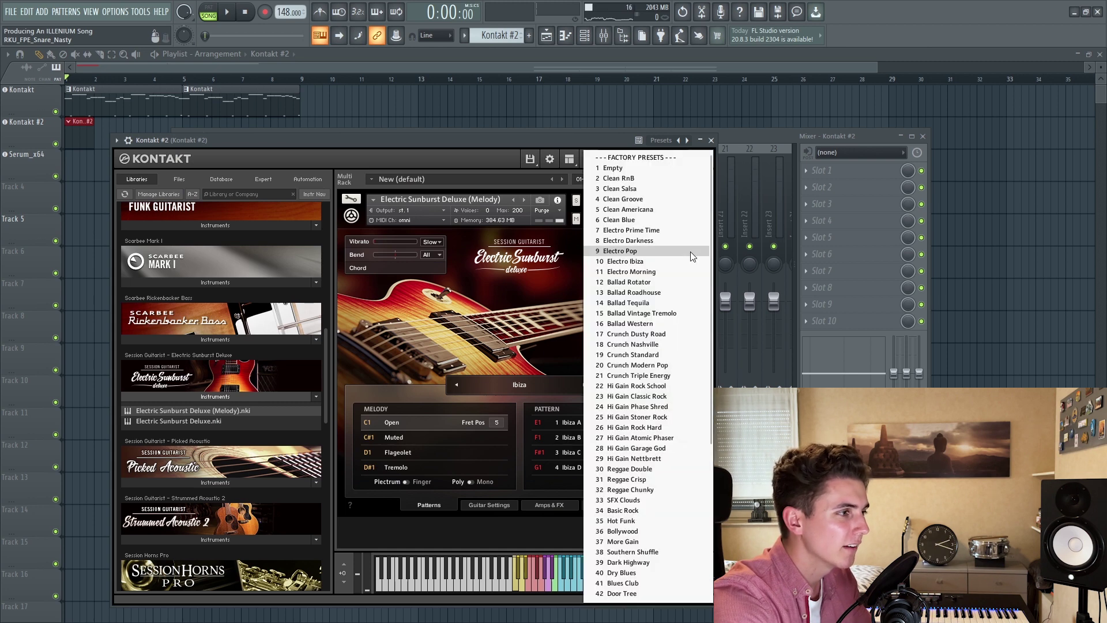
left_click(656, 365)
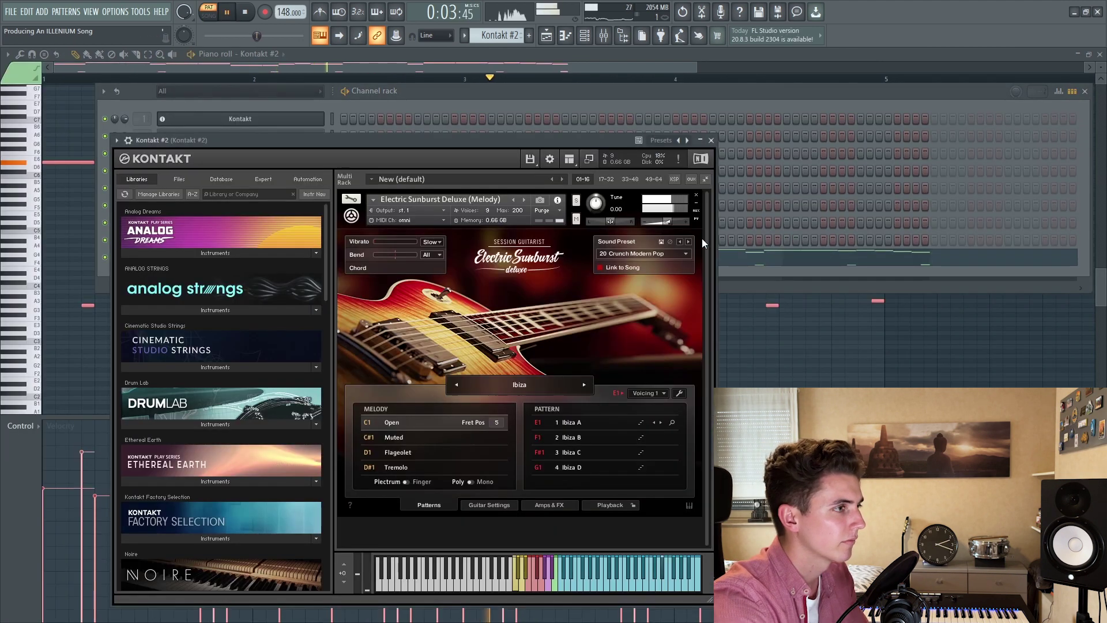
left_click(690, 241)
left_click(689, 241)
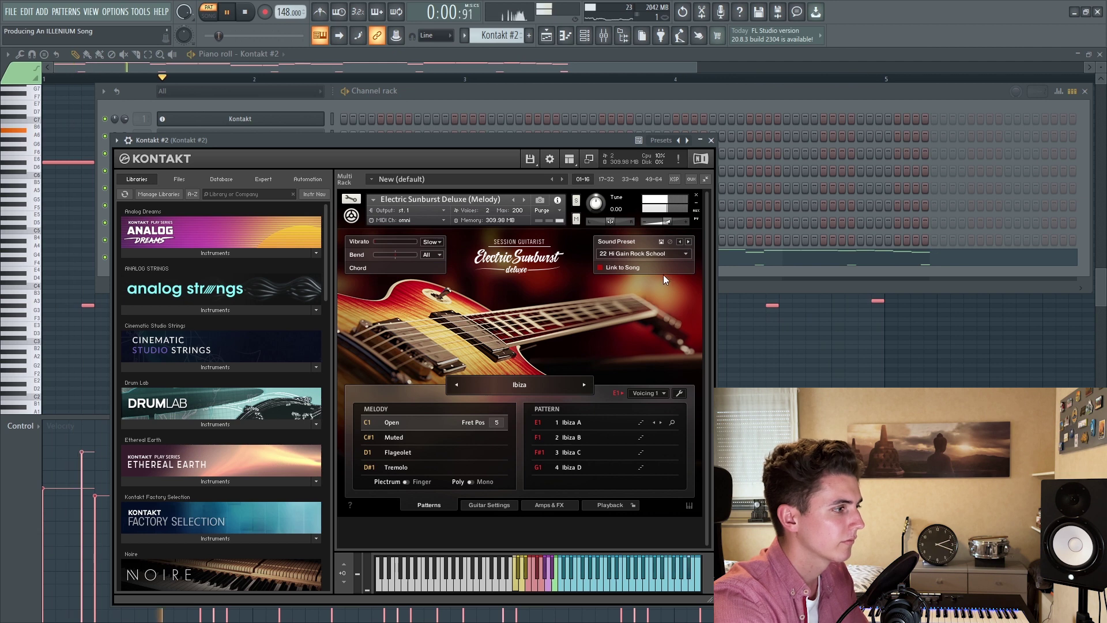
left_click(409, 480)
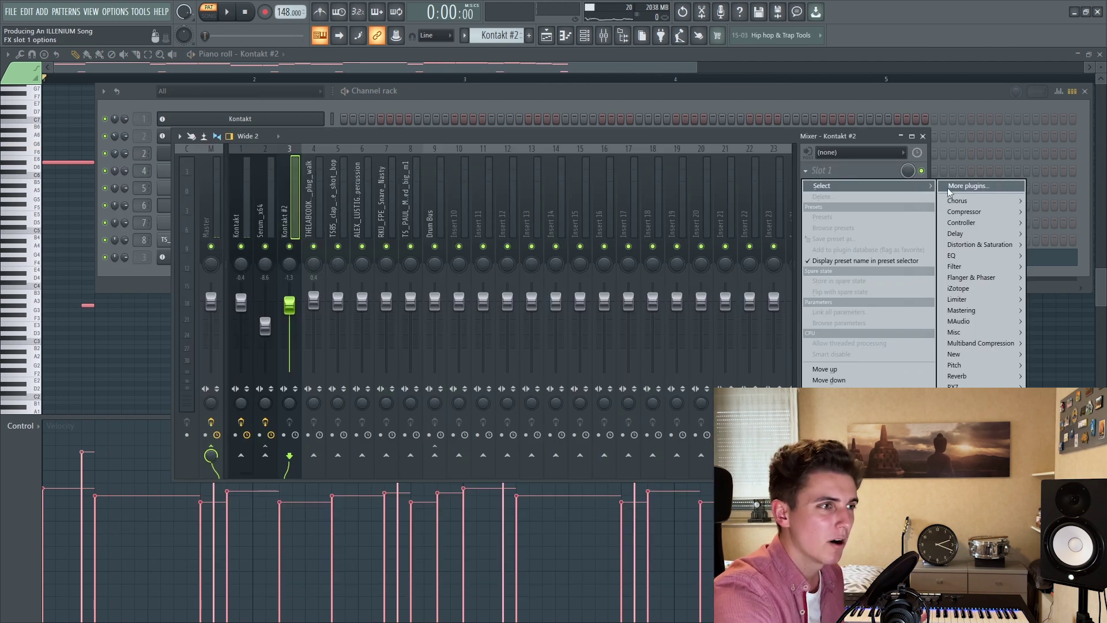
Load Decapitator in slot 1 of the Kontakt #2 mixer track and set its Drive to about 2.9.
mouse_move(994, 242)
left_click(908, 266)
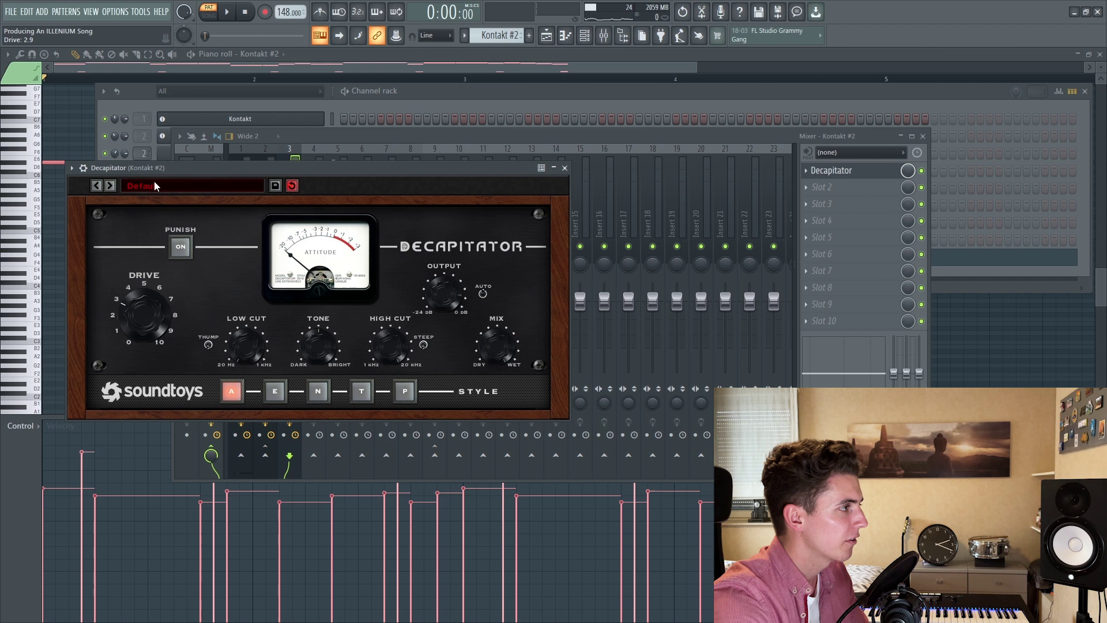
key("space")
Load CamelCrusher in slot 2 of the Kontakt #2 track with the British Clean patch and set its master volume to -7 dB.
left_click(821, 186)
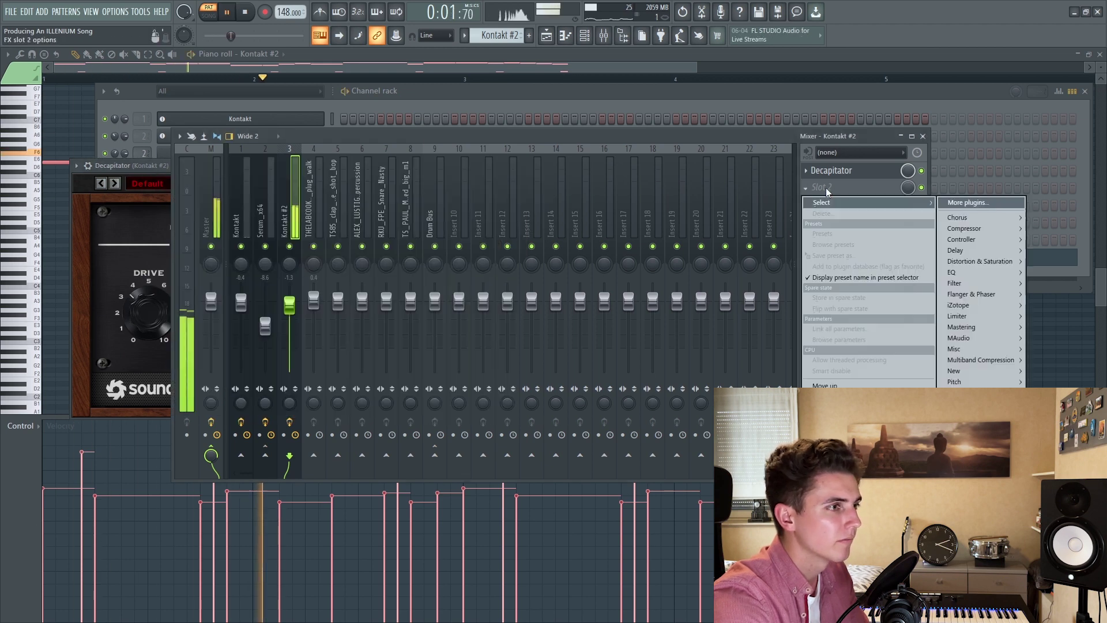
mouse_move(994, 259)
left_click(899, 274)
left_click(171, 268)
left_click(222, 412)
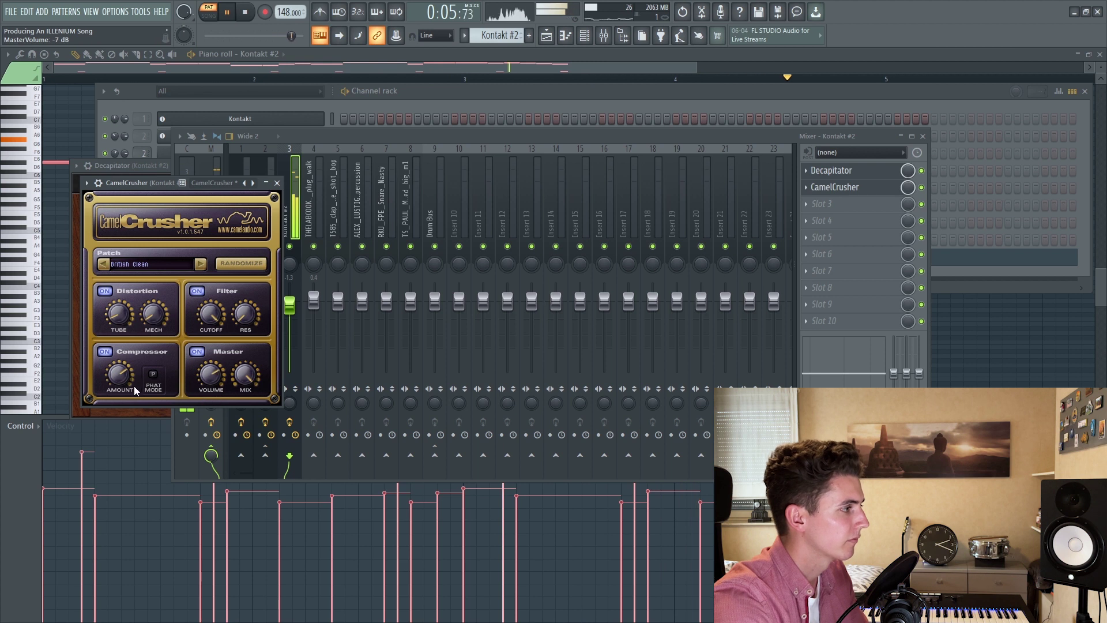
scroll(129, 374, "up", 2)
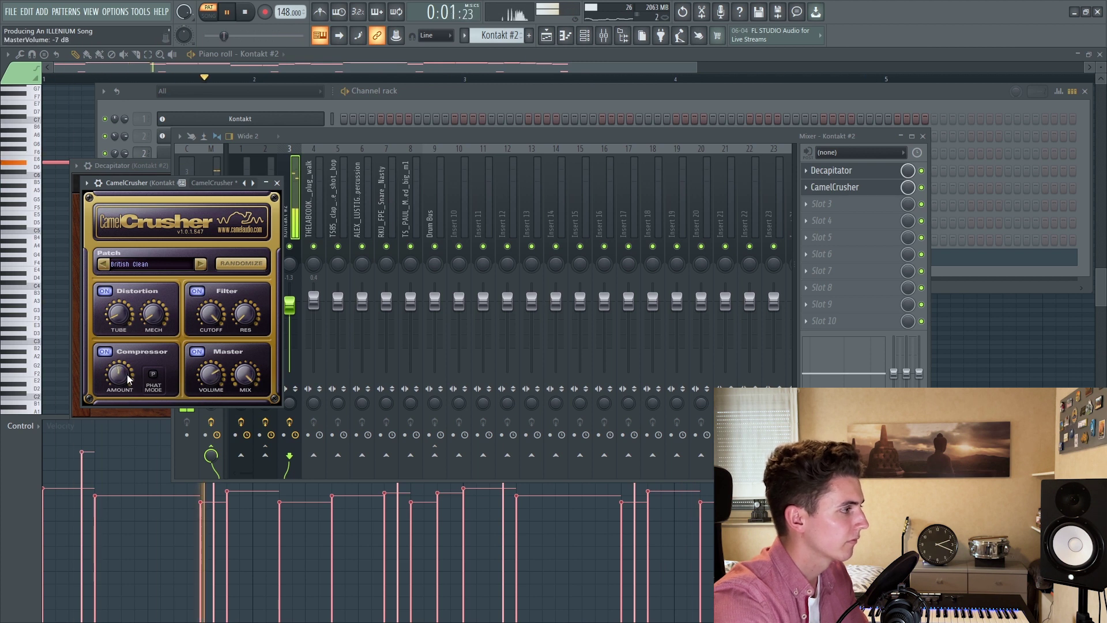
left_click(277, 182)
key("space")
Load ValhallaVintageVerb in slot 3 of the Kontakt #2 track with Mix at about 22% and Decay at about 2.6 s.
left_click(818, 203)
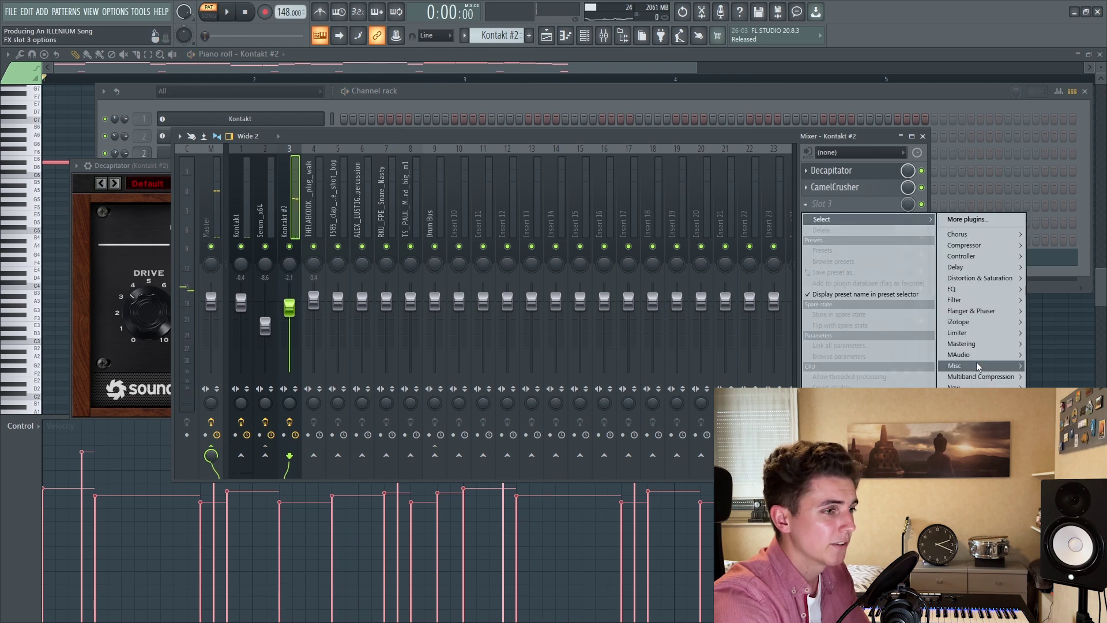
left_click(882, 415)
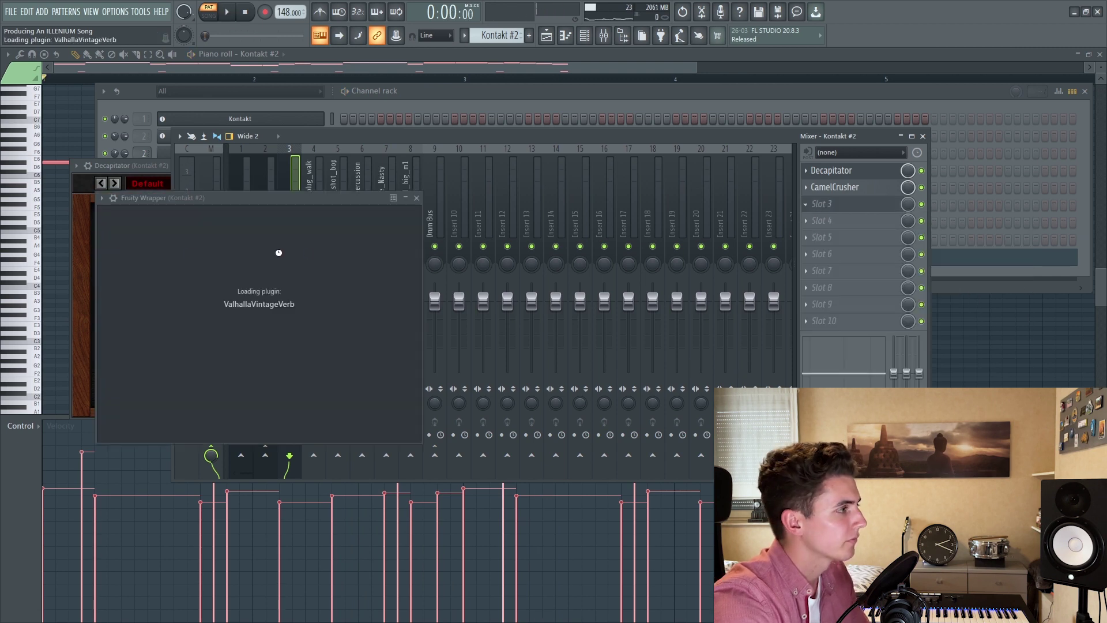
key("space")
left_click_drag(135, 293, 136, 401)
left_click_drag(208, 331, 208, 352)
left_click_drag(136, 306, 168, 308)
left_click_drag(218, 346, 218, 335)
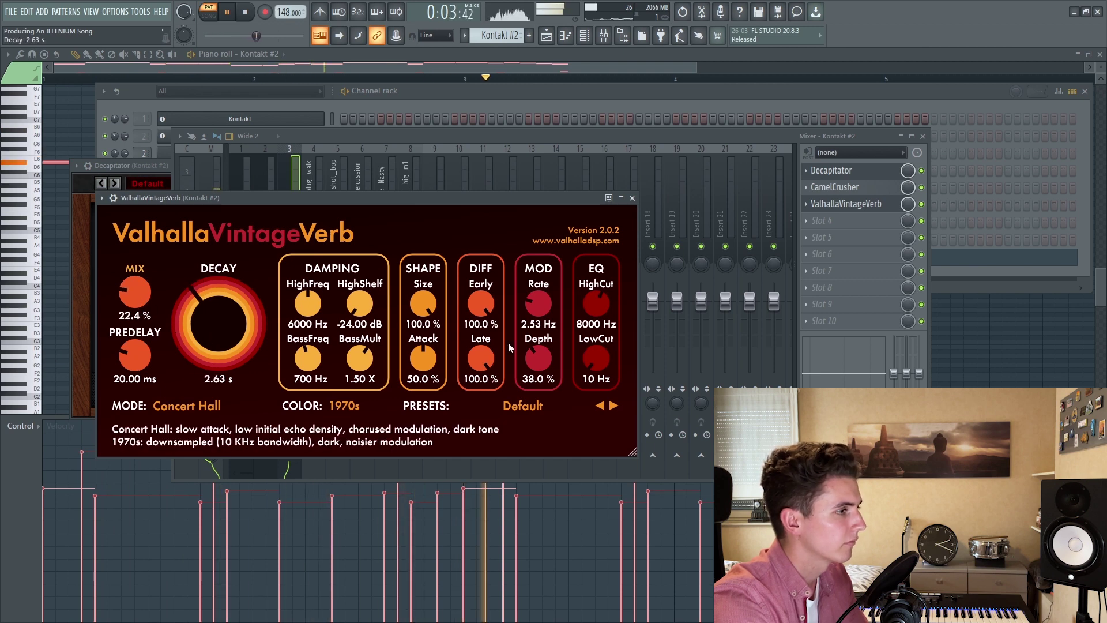
Refine the reverb to a 20% Mix, 2.37 s Decay and 160 Hz LowCut while listening.
left_click_drag(135, 292, 135, 323)
left_click_drag(603, 355, 603, 344)
left_click_drag(214, 316, 213, 326)
left_click_drag(136, 295, 148, 304)
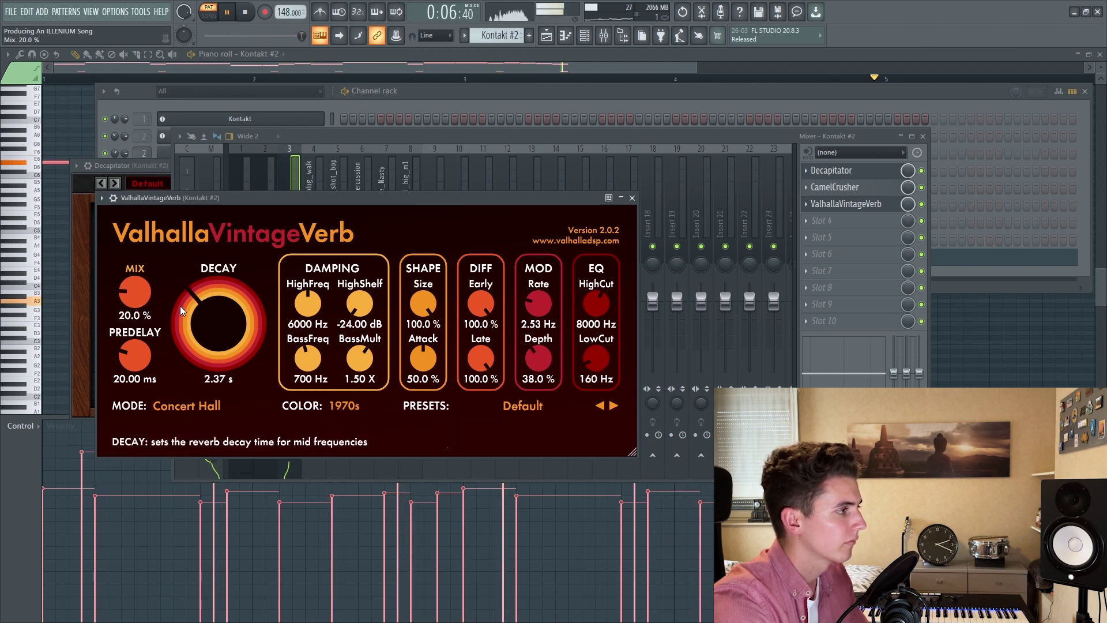
left_click(632, 198)
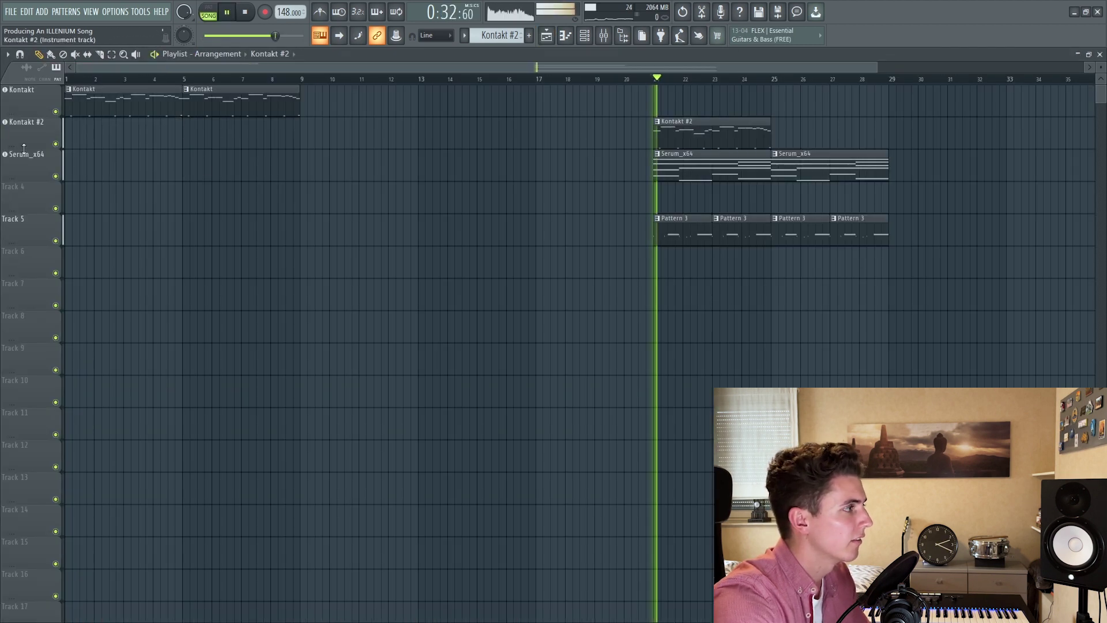
Play the Kontakt #2 clip at bar 21 with the drop and raise its mixer track to about -0.7 dB.
key("F9")
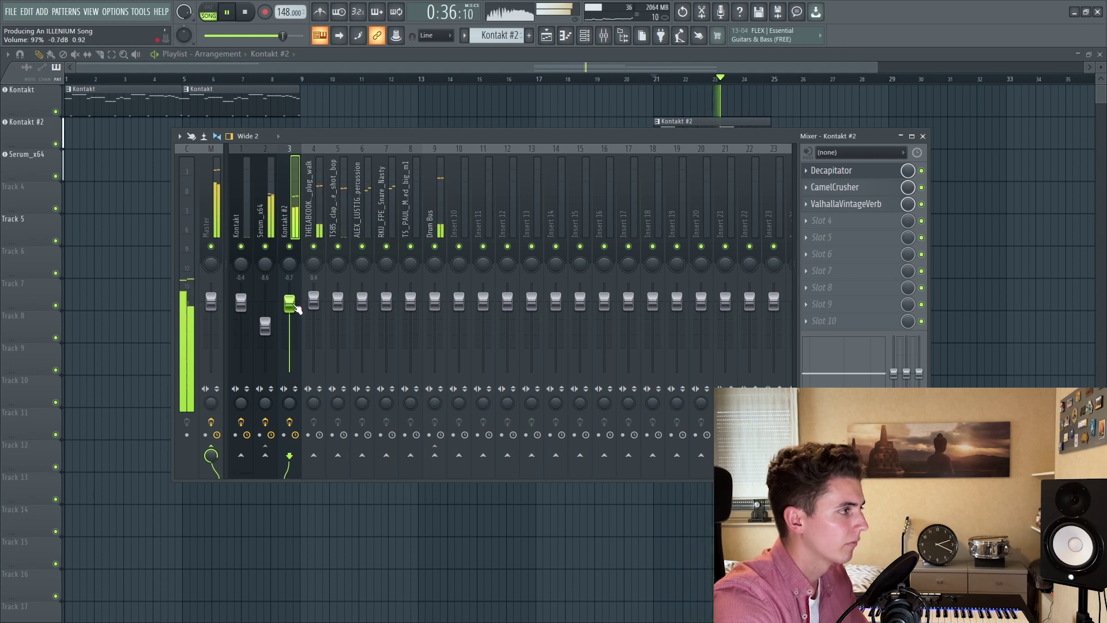
key("F9")
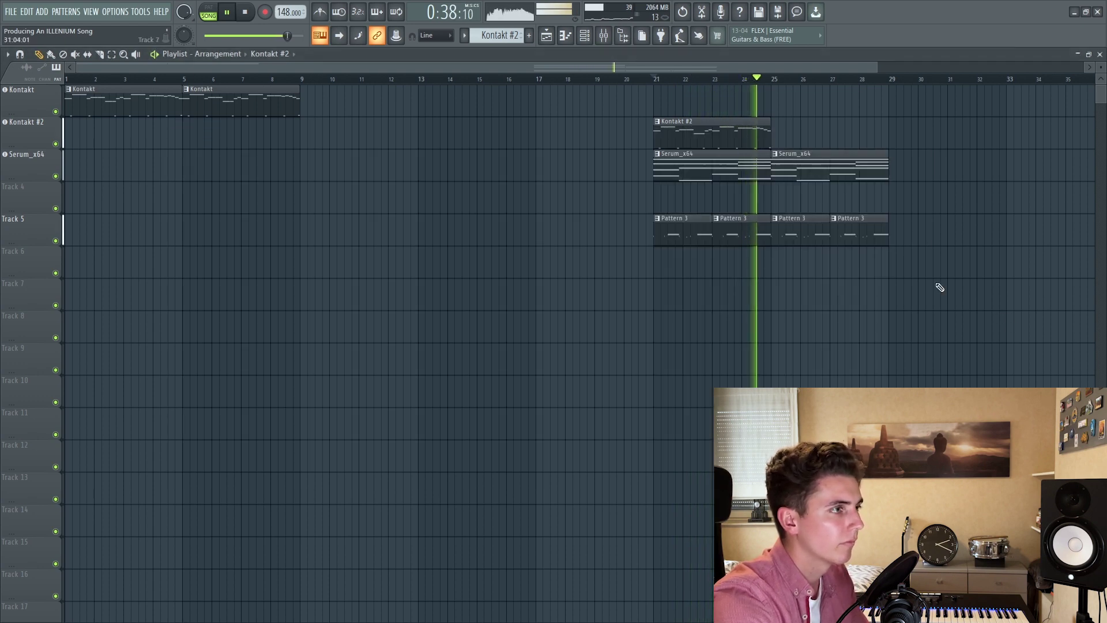
Shorten all notes of the first Serum_x64 chord to half a bar.
double_click(711, 167)
key("space")
scroll(647, 91, "down", 3)
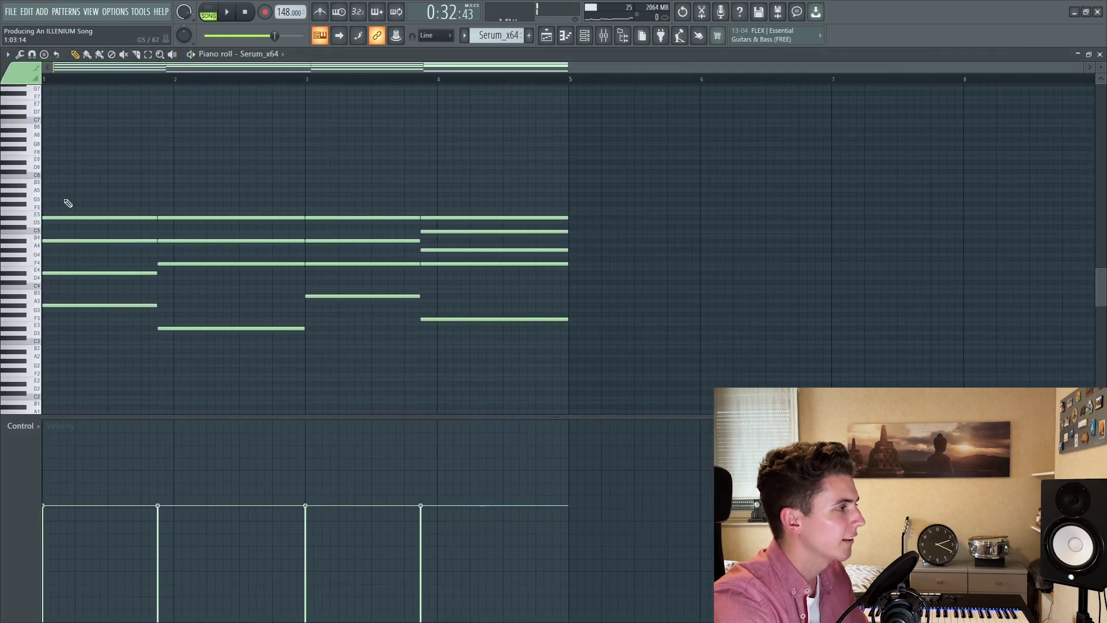
left_click_drag(64, 203, 153, 305)
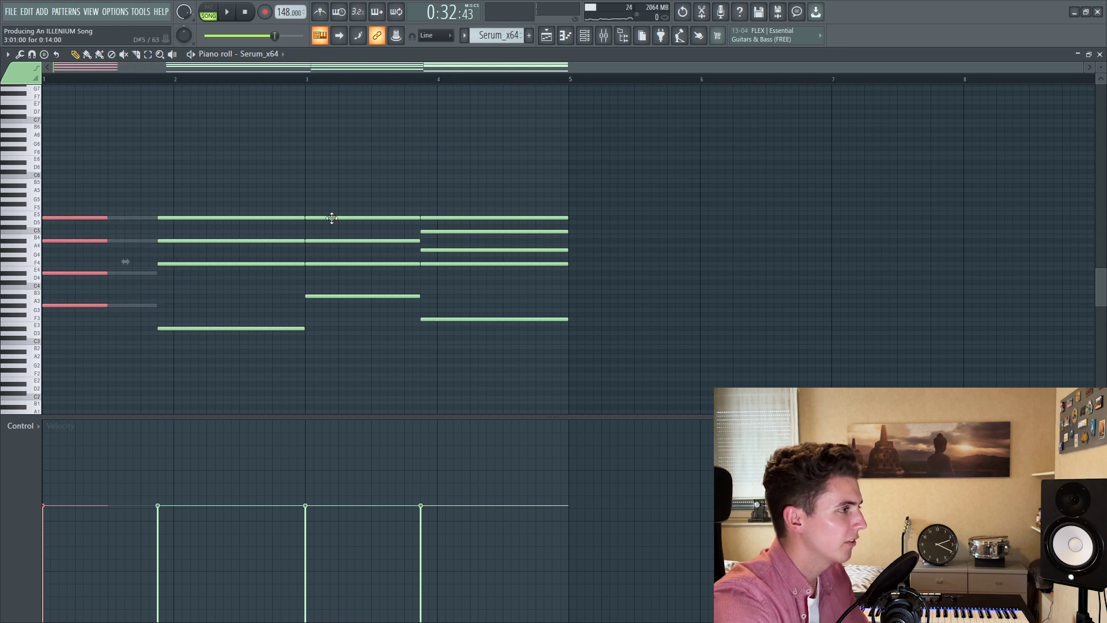
Shorten the notes of the third Serum_x64 chord to about half a bar, leaving a gap before the fourth chord.
left_click_drag(332, 218, 397, 334)
right_click(140, 218)
right_click(140, 218)
key("space")
left_click_drag(138, 202, 114, 321)
left_click_drag(345, 208, 373, 299)
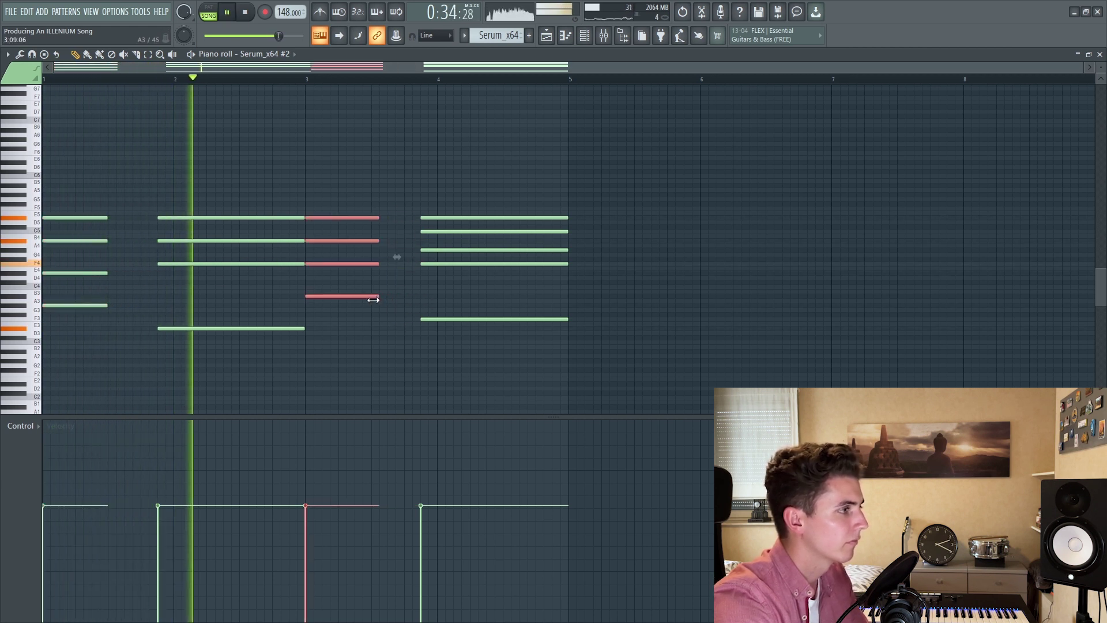
key("F5")
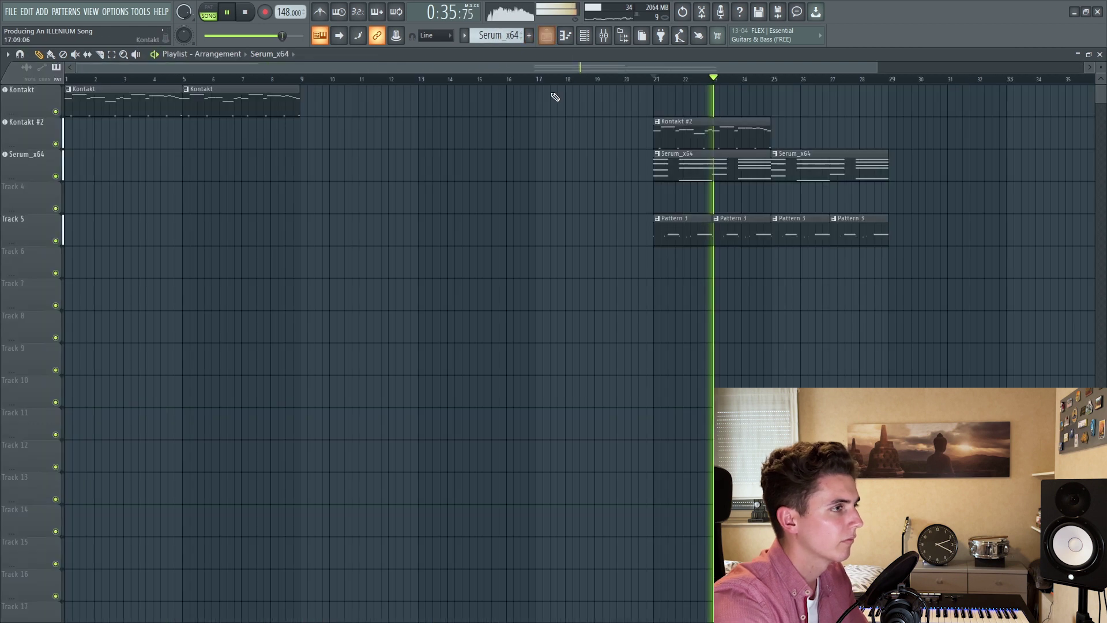
Shorten the two long high notes of the Kontakt #2 melody to a quarter bar each.
double_click(673, 122)
key("space")
key("space")
left_click_drag(403, 130, 371, 130)
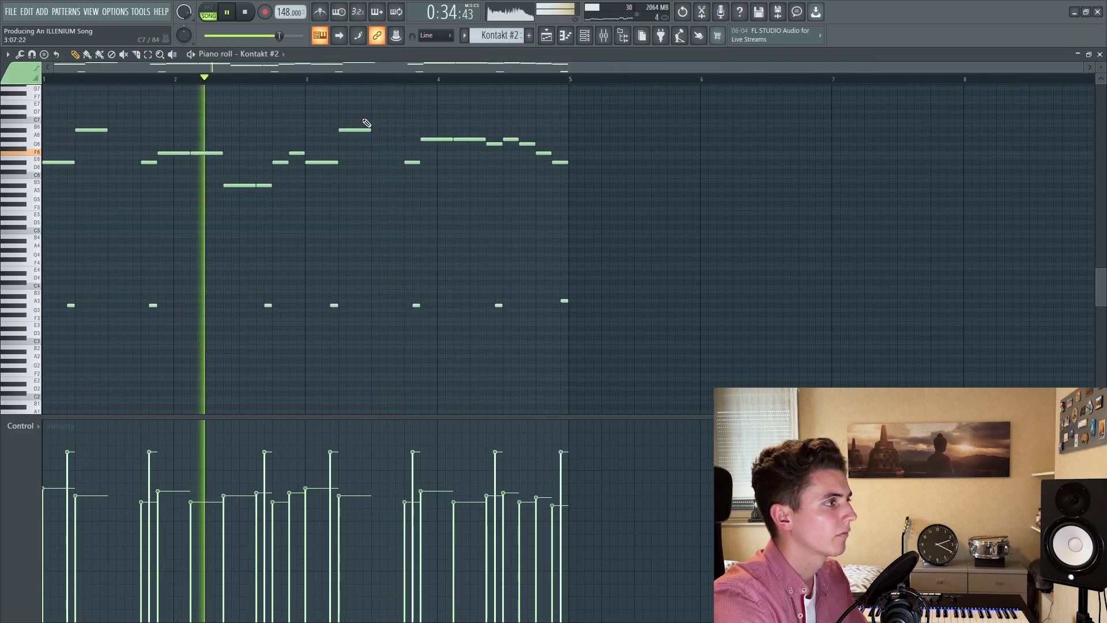
Clone the Kontakt #2 guitar channel in the channel rack.
key("F9")
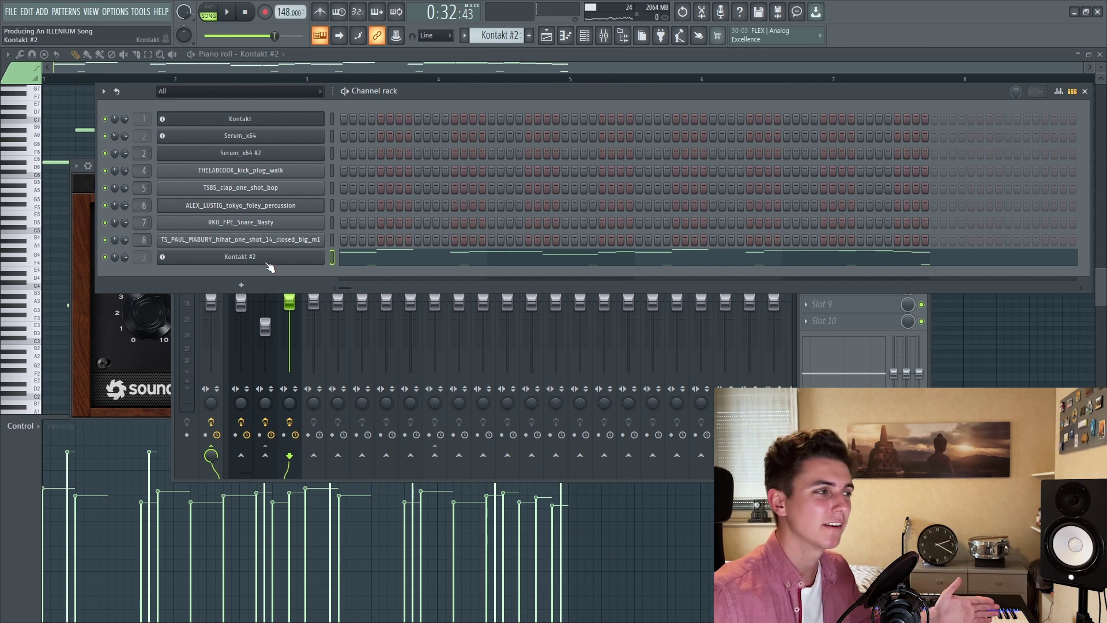
right_click(269, 265)
left_click(352, 357)
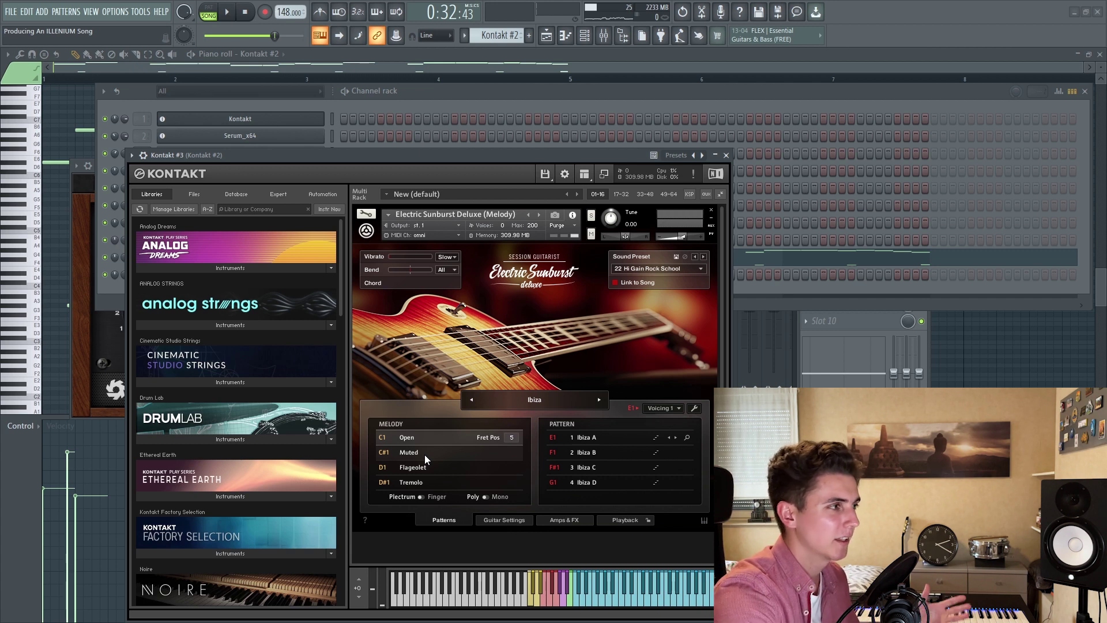
Give the cloned Kontakt #3 guitar the melody with the Muted articulation, and mute the Kontakt #2 channel.
left_click(115, 274)
key("l")
key("space")
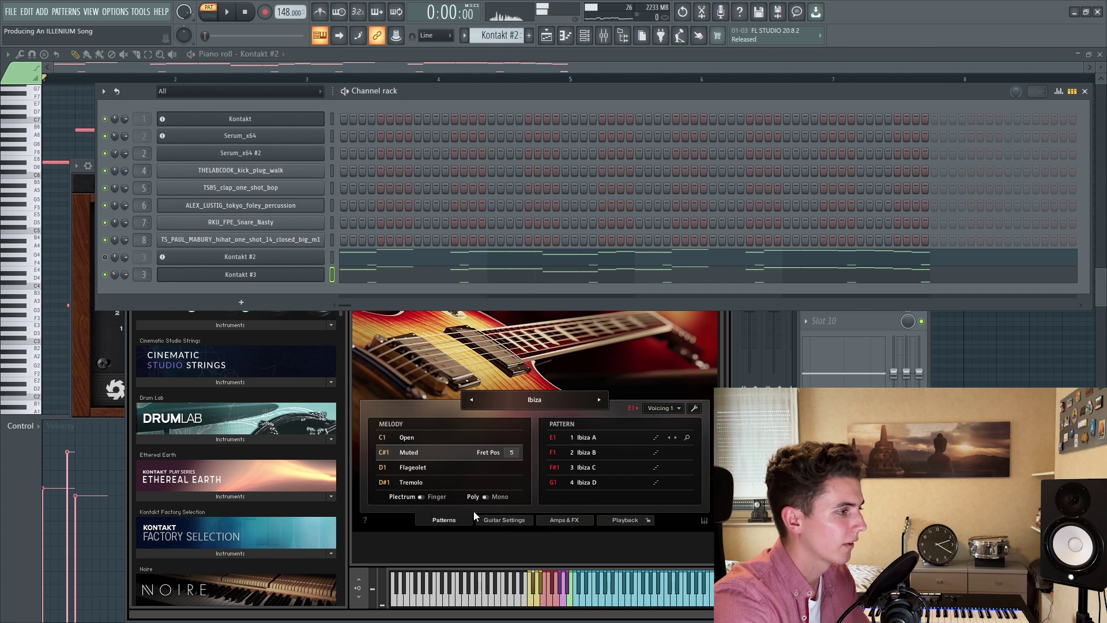
Lengthen the muted-note decay and set the velocity reduction to about 19% in the Kontakt #3 guitar settings.
left_click(491, 517)
key("space")
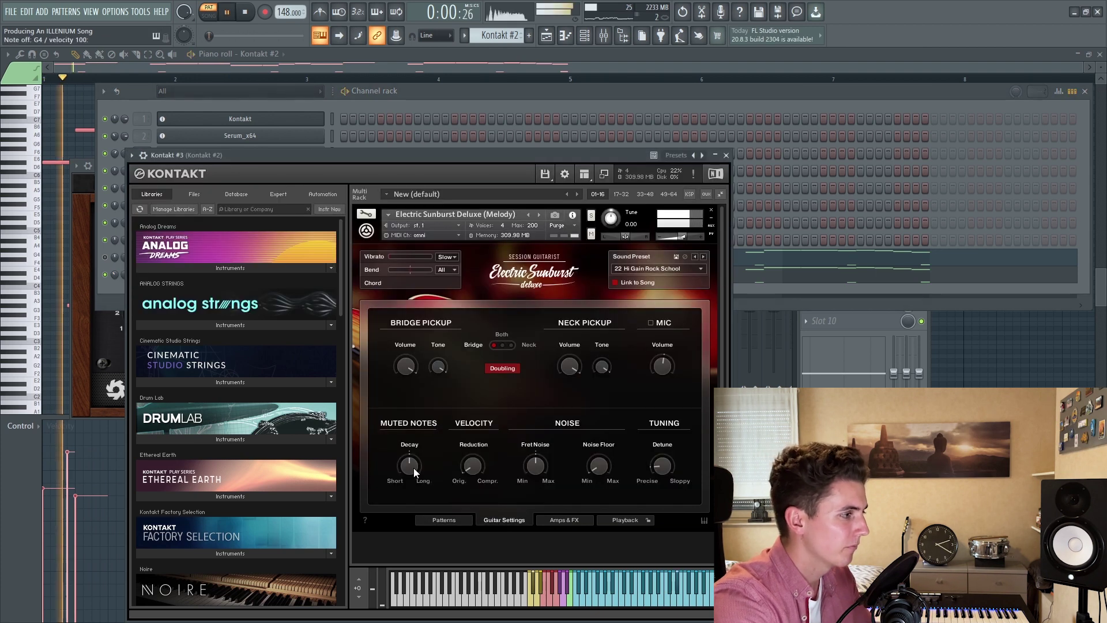
mouse_move(470, 463)
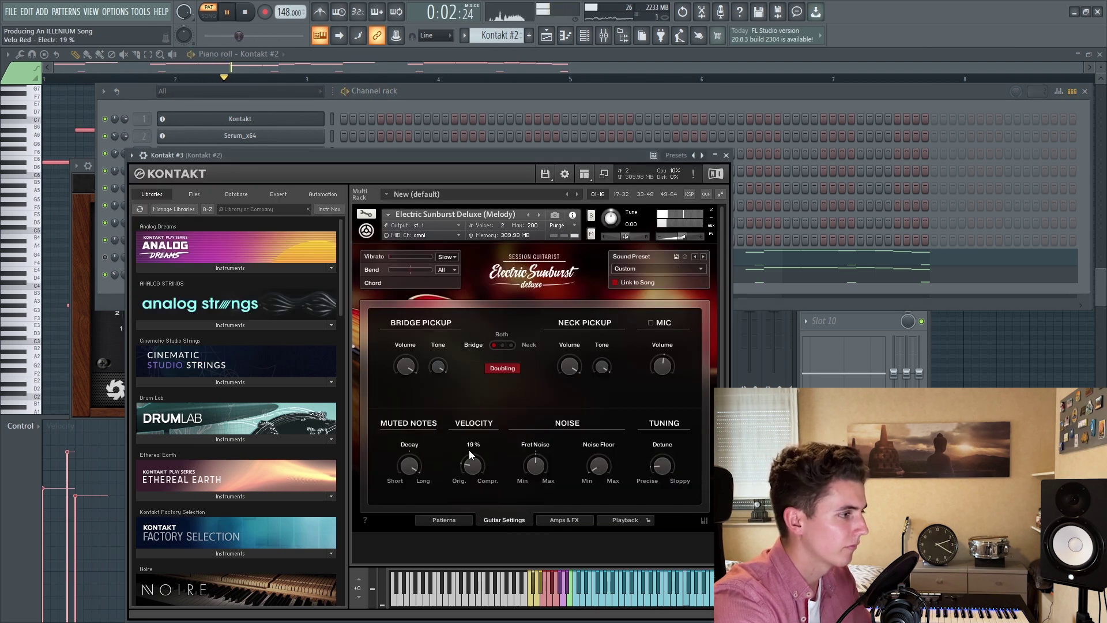
left_click(726, 155)
key("space")
Clone the Kontakt #3 guitar channel and switch the clone's melody articulation to Flageolet.
right_click(221, 275)
left_click(350, 374)
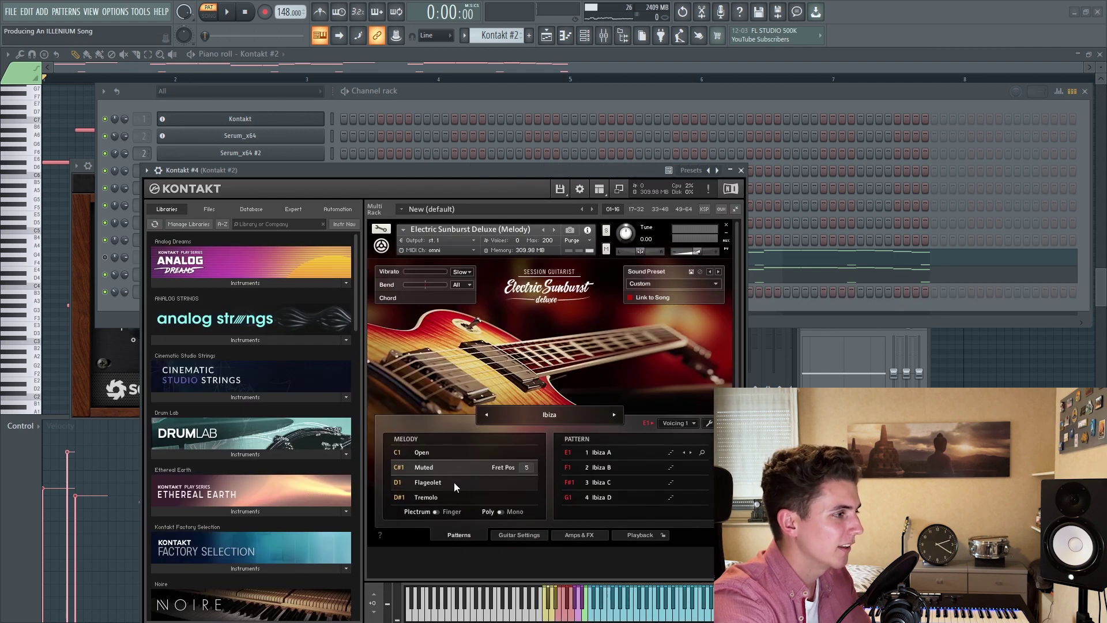
left_click(452, 482)
left_click(140, 303)
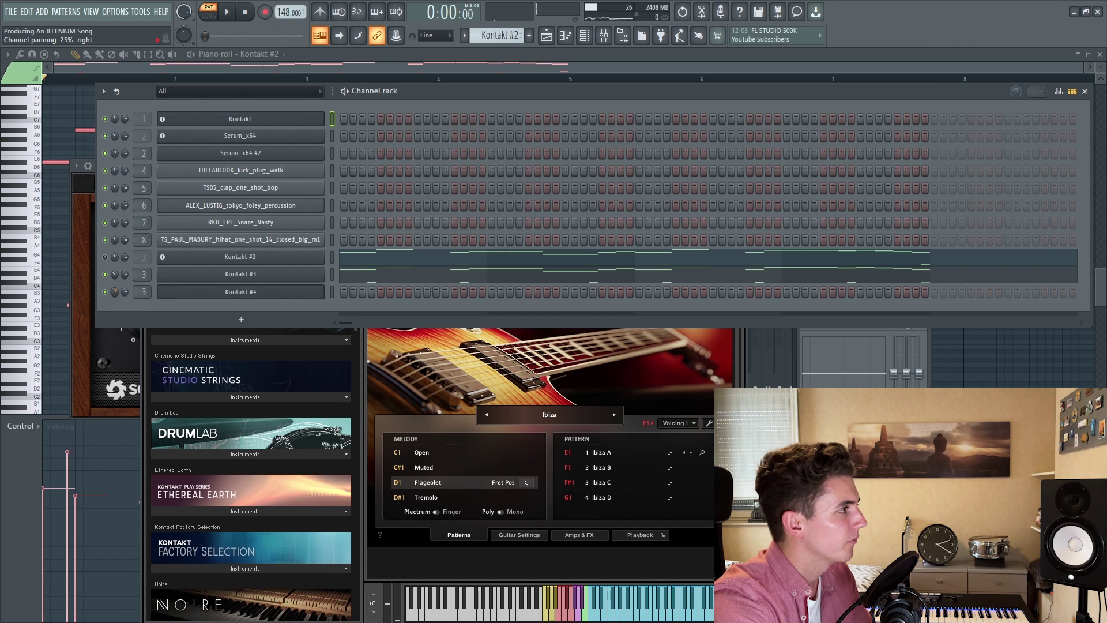
Paste the guitar melody into the Kontakt #4 channel and transpose its melody notes down one octave.
key("ctrl+v")
left_click(384, 292)
scroll(172, 210, "up", 1)
left_click_drag(33, 118, 46, 216)
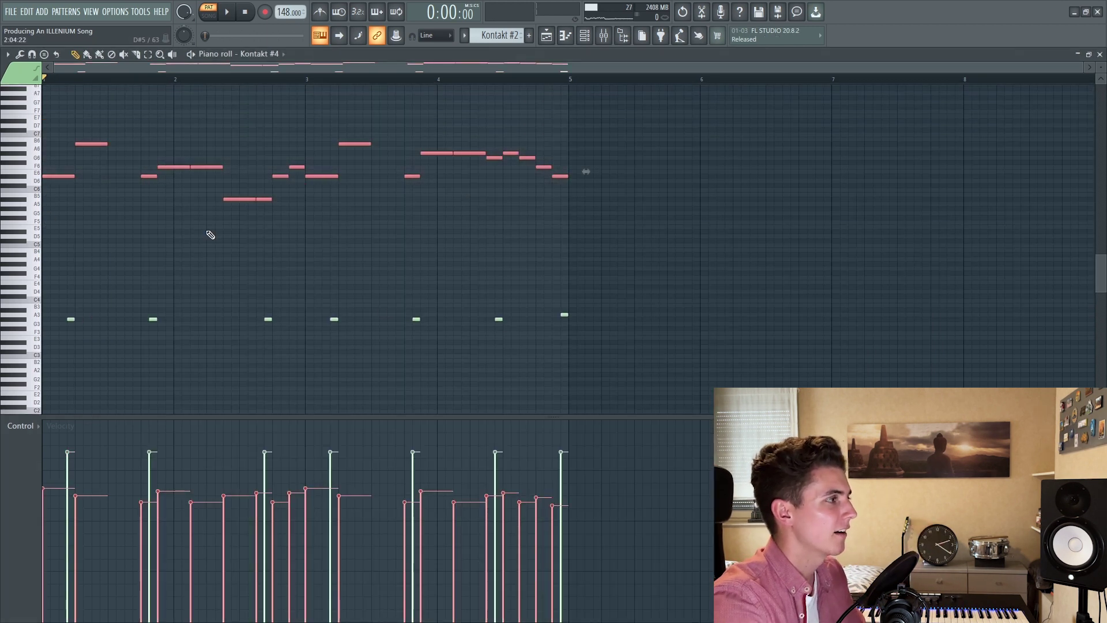
key("space")
key("ctrl+Down")
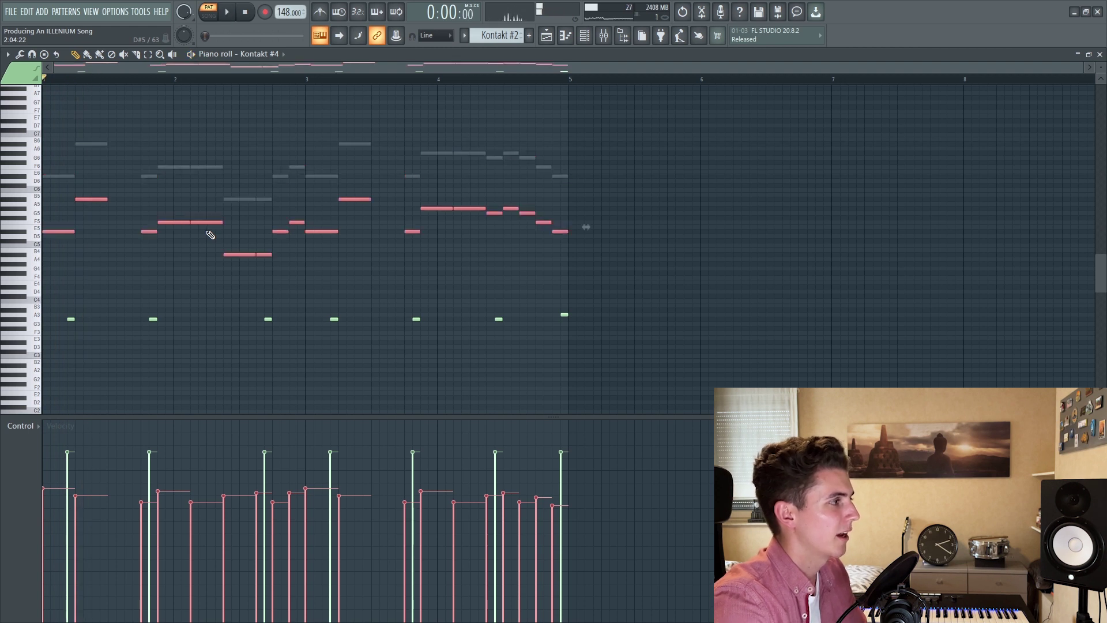
key("space")
Audition the Kontakt #4 guitar solo, and re-enable all channels to play the three guitar layers together.
key("F6")
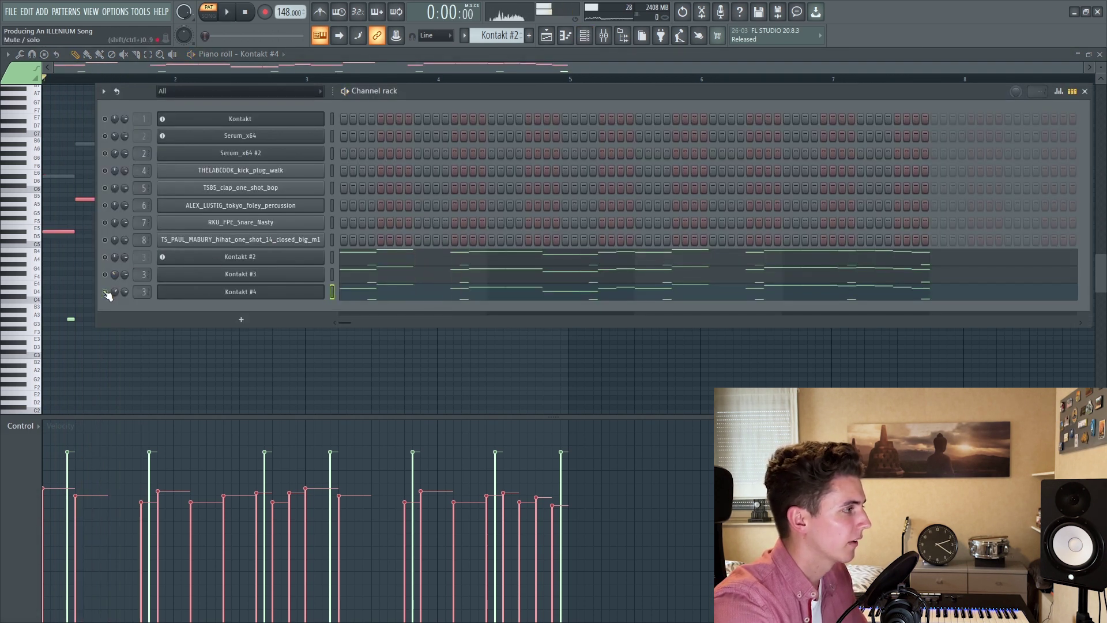
right_click(107, 294)
key("space")
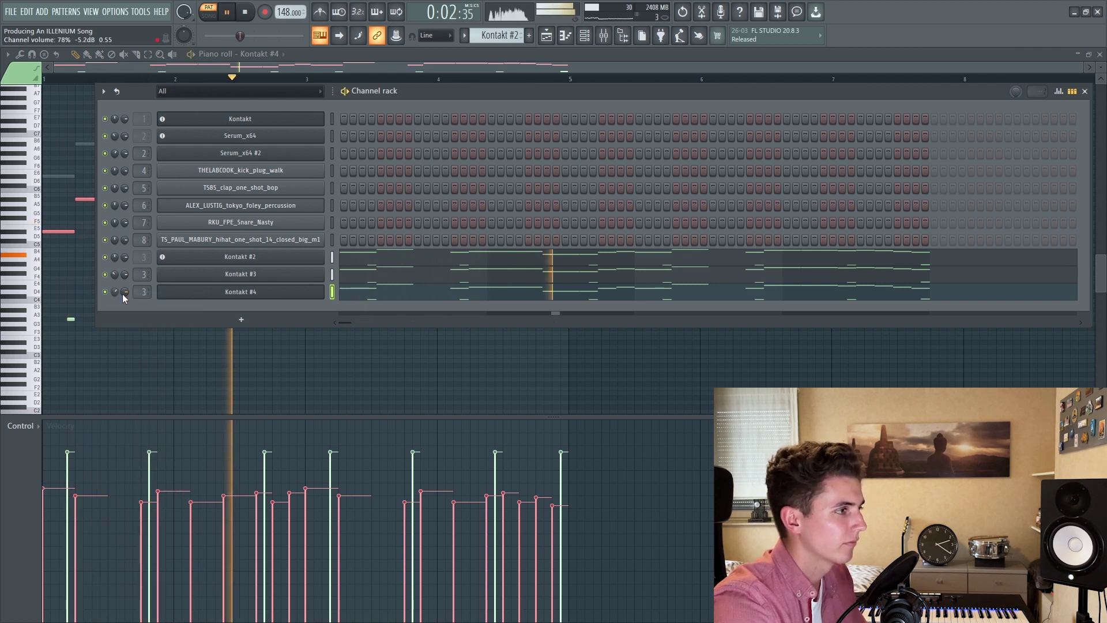
key("space")
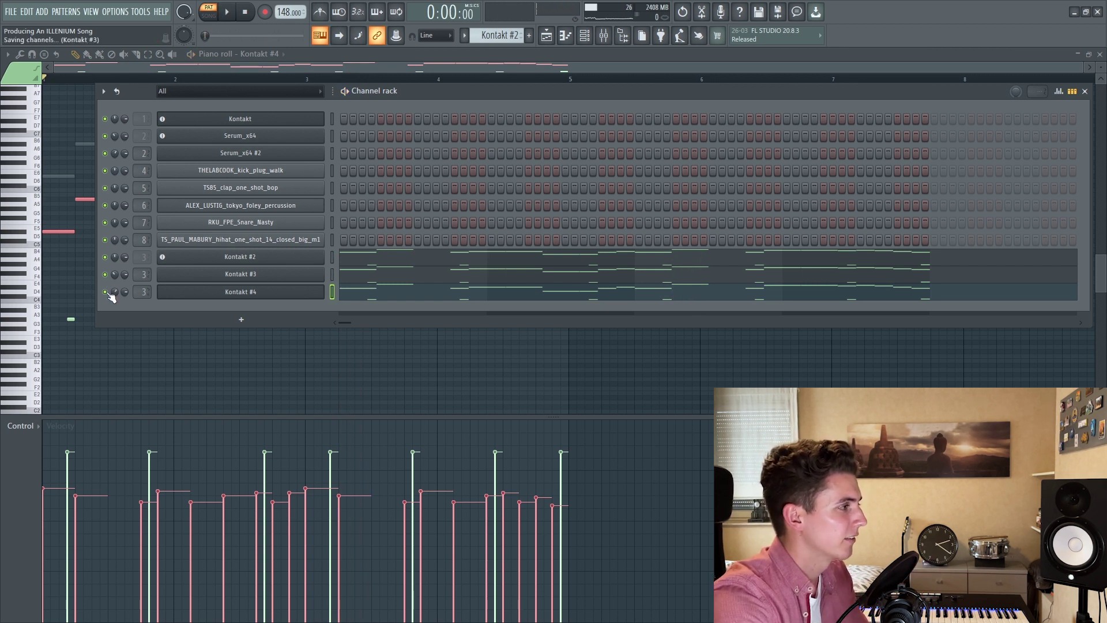
key("space")
key("space")
left_click_drag(108, 293, 108, 280)
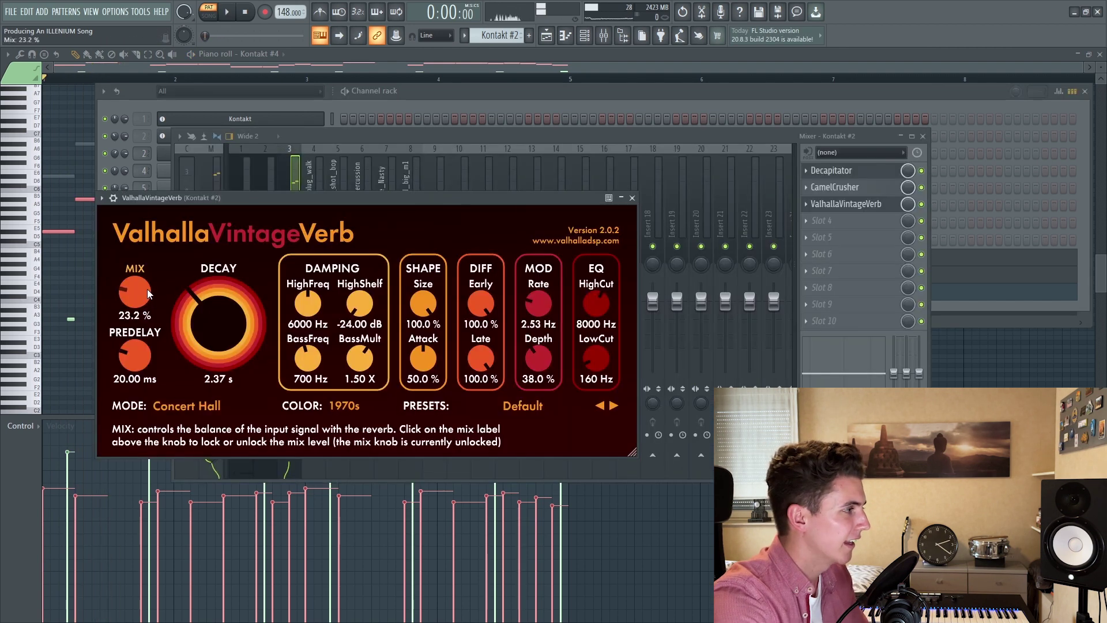
Adjust the ValhallaVintageVerb reverb mix on the Kontakt #2 mixer track to about 23%.
scroll(147, 288, "down", 3)
left_click_drag(177, 299, 239, 293)
left_click(632, 197)
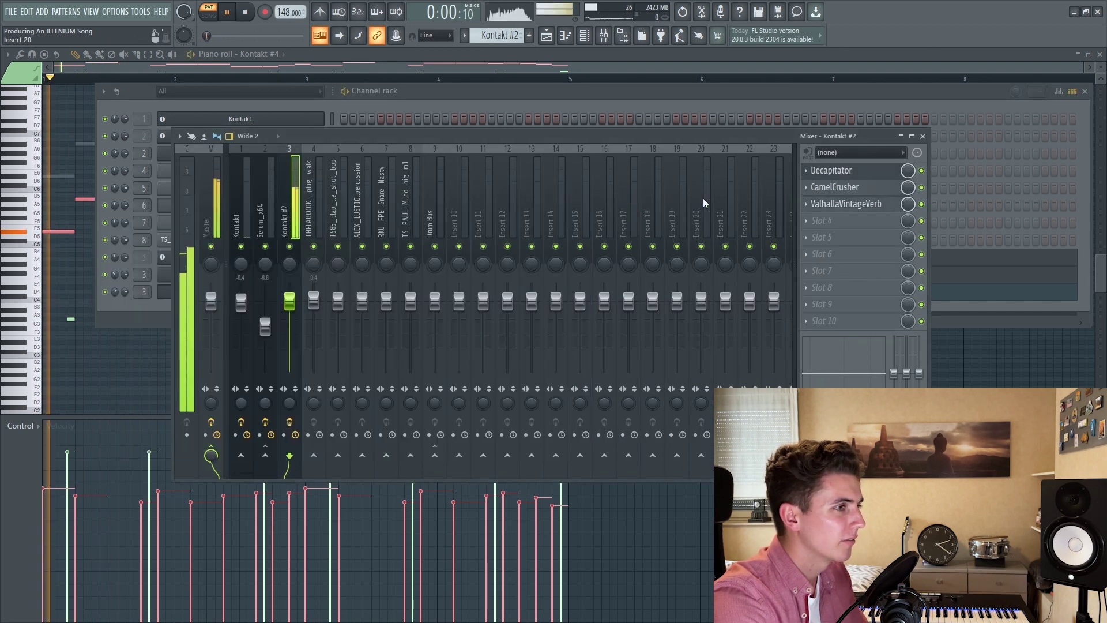
Add ValhallaDelay in slot 4 of the Kontakt #2 mixer track and load the guitar echo preset BBD-Eternal 8th-note.
left_click(859, 220)
mouse_move(968, 283)
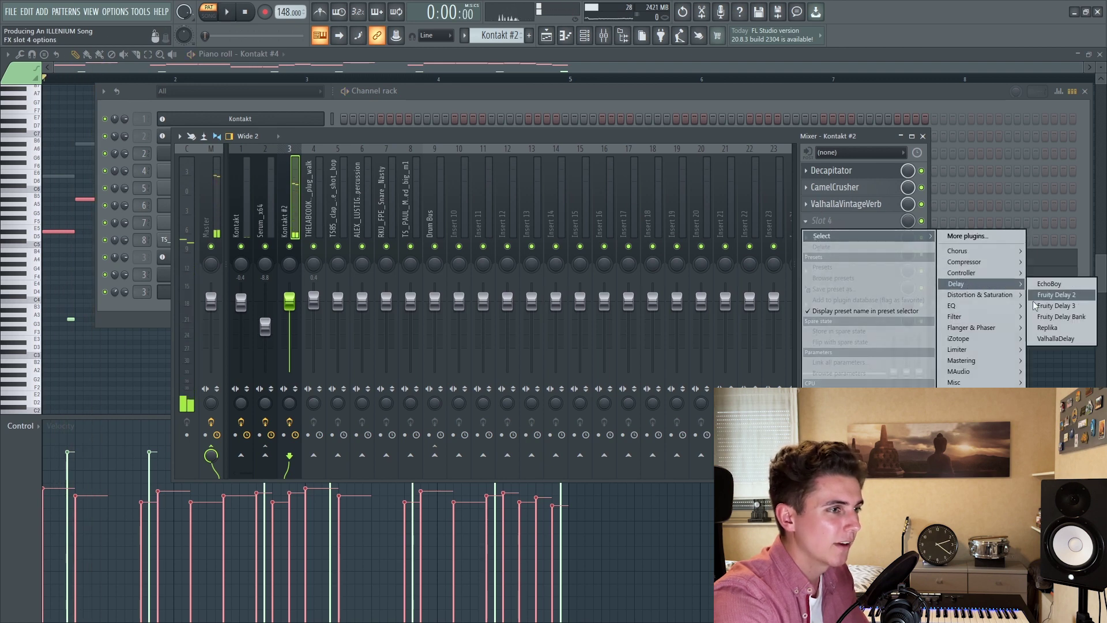
left_click(1056, 339)
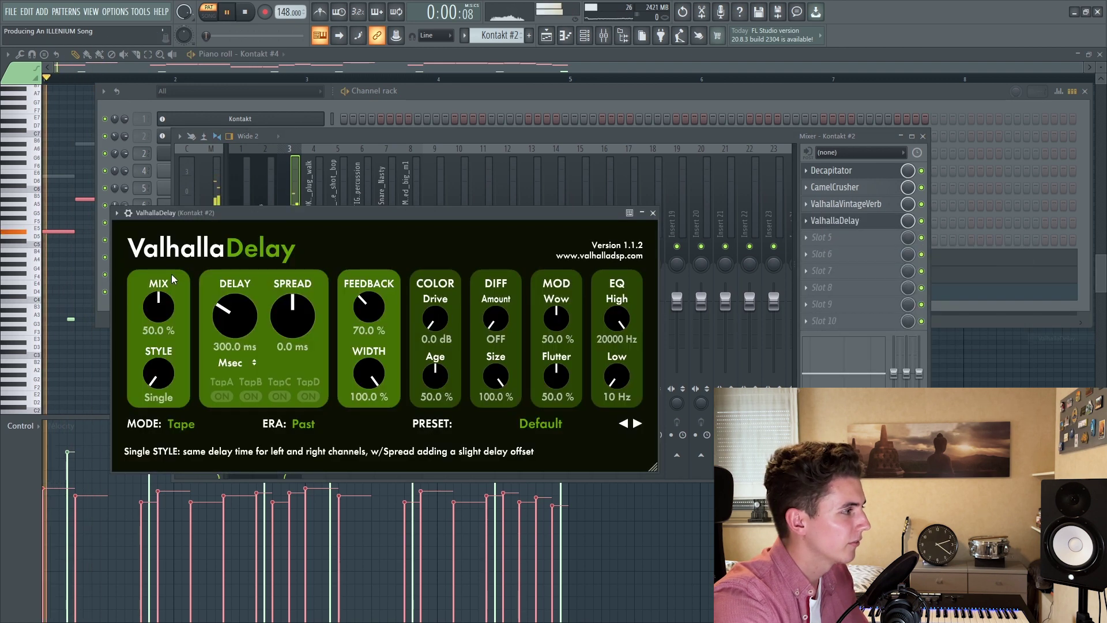
left_click(513, 424)
mouse_move(491, 307)
mouse_move(614, 346)
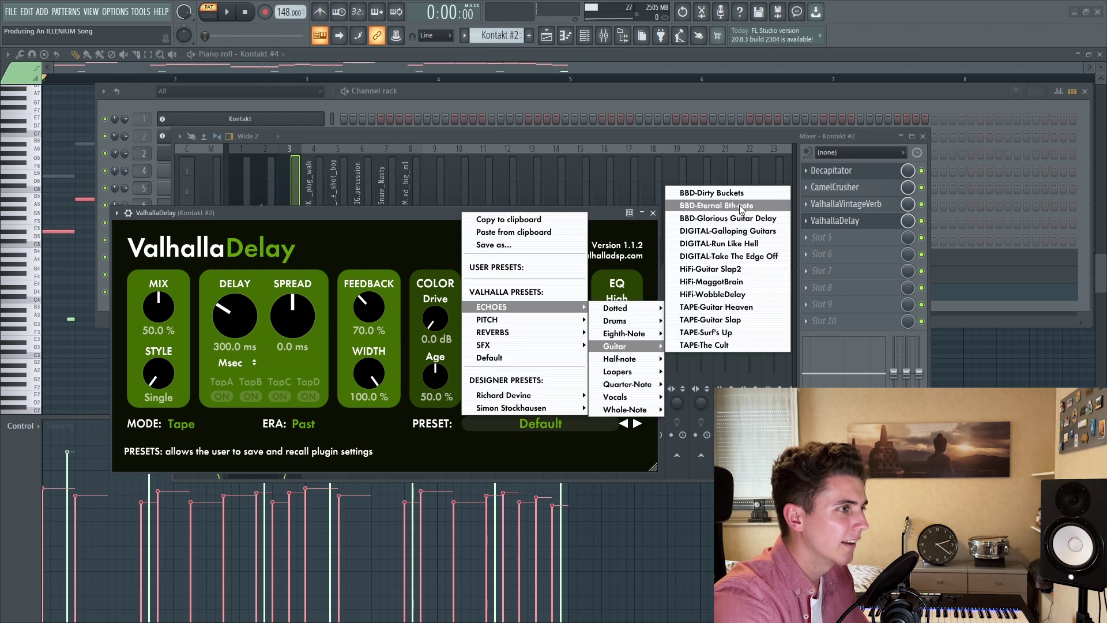
left_click(739, 205)
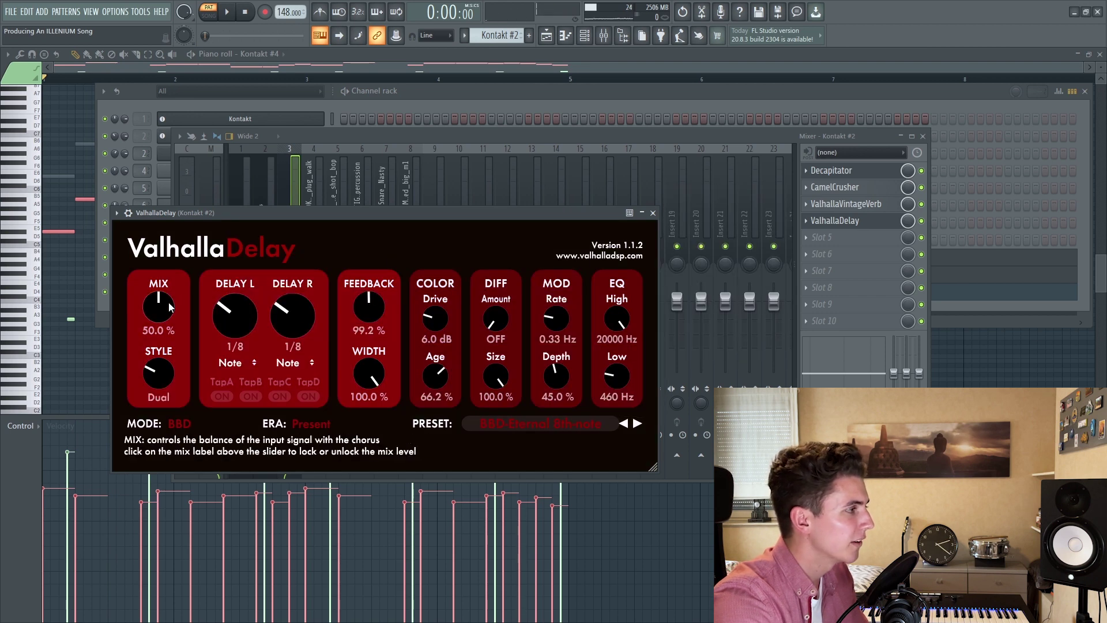
Lower the ValhallaDelay mix to about 19% and its feedback to about 65% while the guitars play.
left_click_drag(188, 213, 192, 210)
key("space")
left_click_drag(163, 304, 163, 309)
left_click_drag(364, 309, 362, 330)
left_click_drag(163, 309, 161, 319)
left_click_drag(372, 311, 372, 329)
left_click_drag(164, 306, 163, 313)
left_click_drag(384, 299, 385, 306)
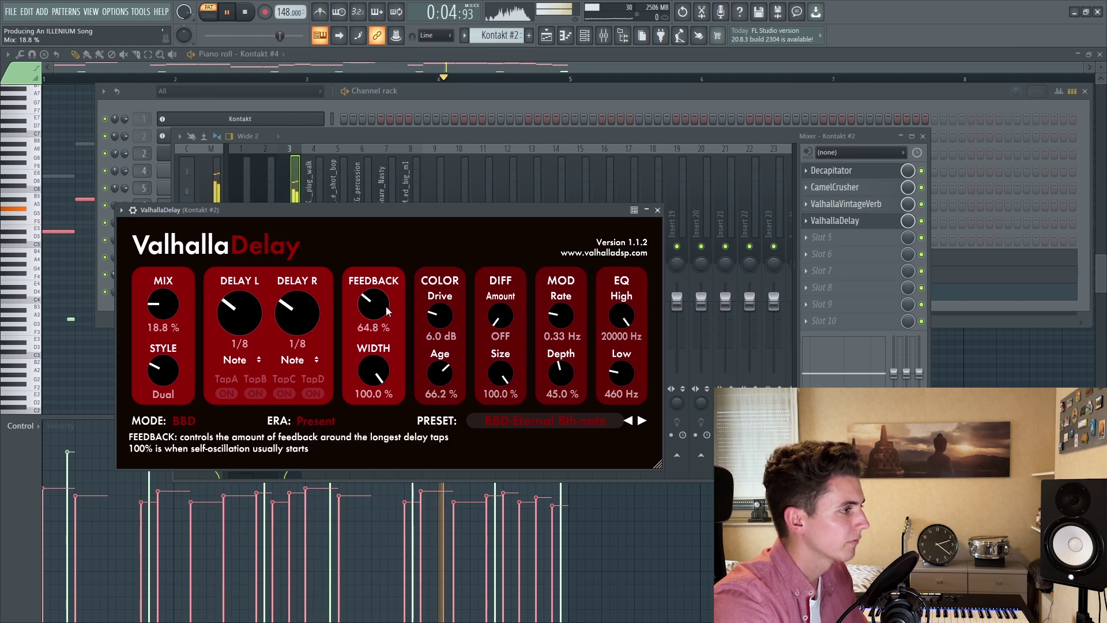
left_click(657, 210)
key("space")
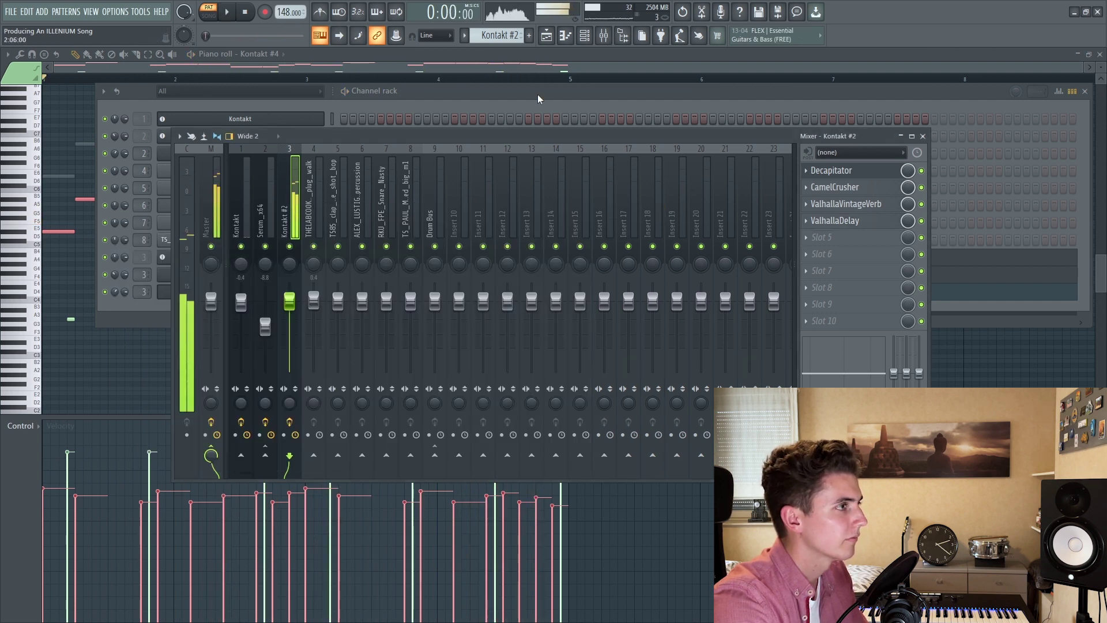
Duplicate the Kontakt #2 clip from bar 21 to bar 25 in the playlist.
left_click(547, 37)
left_click(662, 79)
scroll(654, 73, "up", 3)
left_click_drag(633, 131, 789, 132)
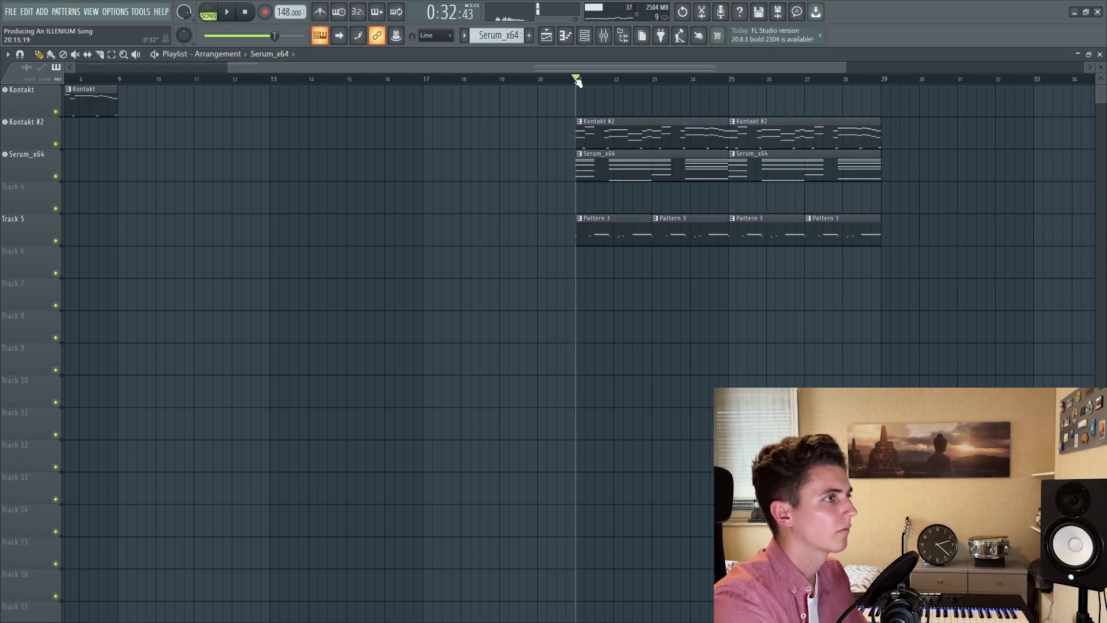
Play the drop and balance the mixer levels, setting Kontakt #2 to about -0.9 dB and Serum_x64 to about -7.9 dB.
key("space")
left_click(606, 37)
left_click_drag(273, 329, 289, 302)
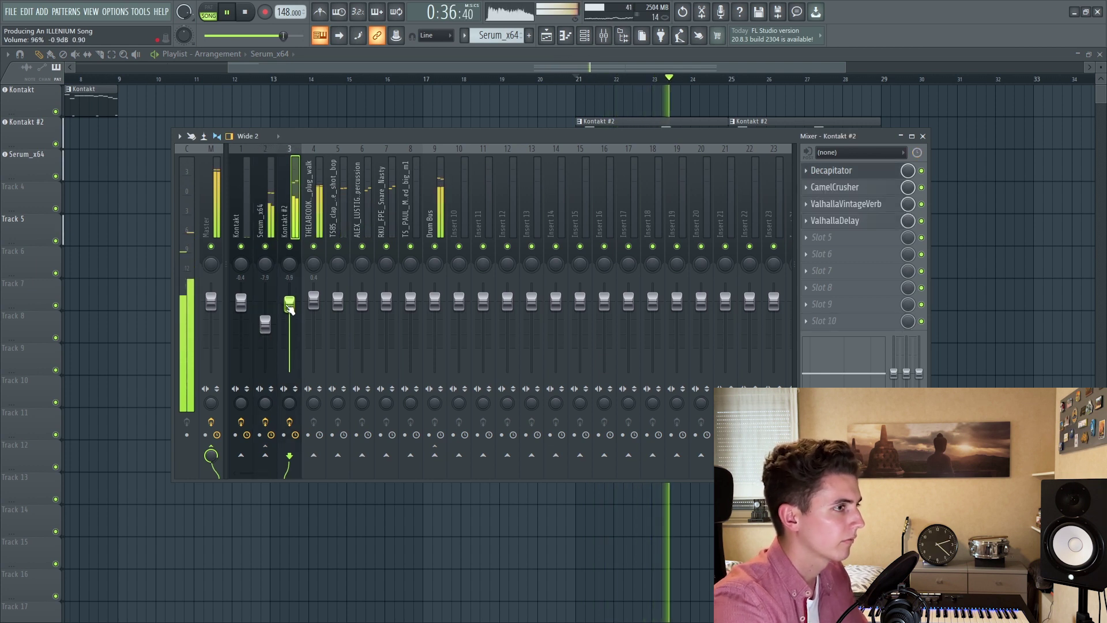
key("space")
Insert FabFilter Pro-Q 3 in slot 3 of the Kontakt #2 track, ahead of the reverb, with the Basic 100Hz preset.
mouse_move(835, 220)
left_mouse_down()
mouse_move(834, 237)
mouse_move(850, 226)
left_mouse_up()
left_click(830, 204)
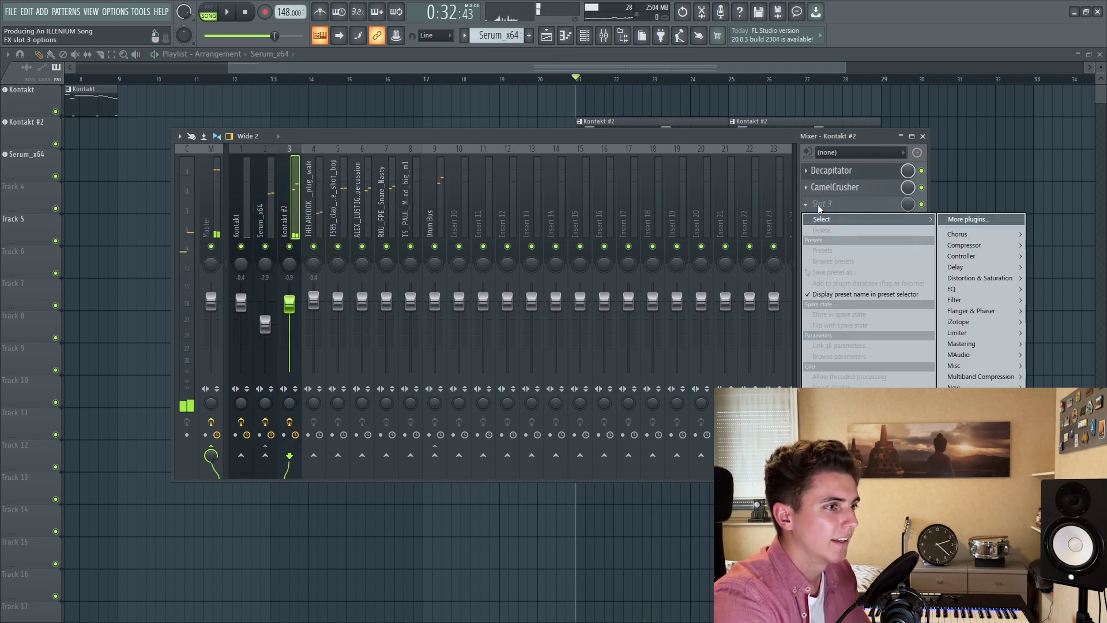
mouse_move(993, 290)
left_click(902, 311)
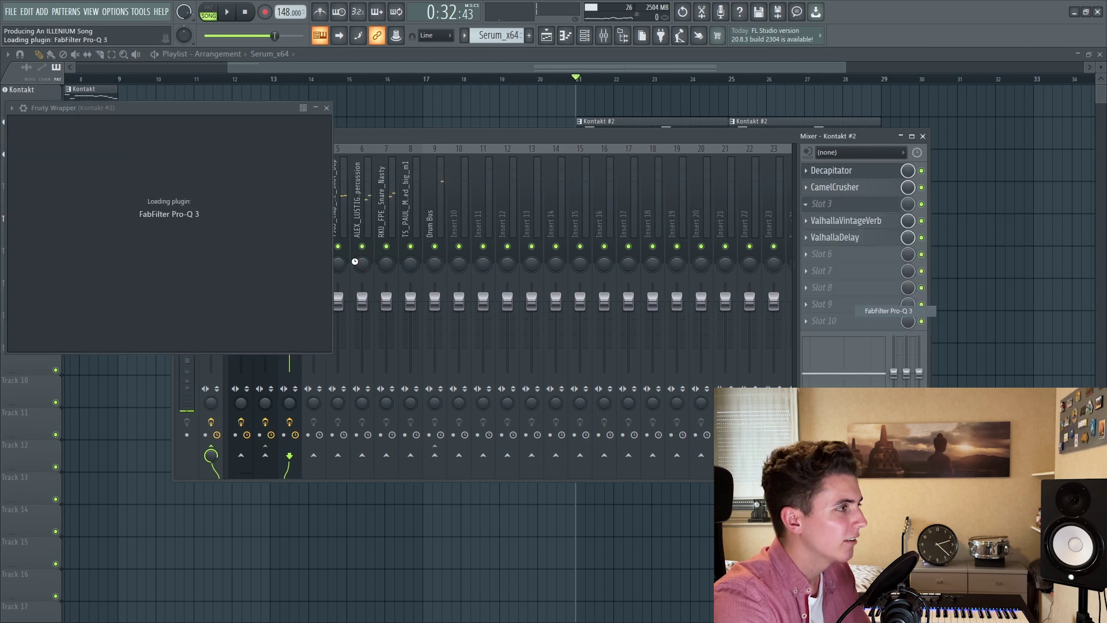
left_click(364, 126)
left_click(381, 216)
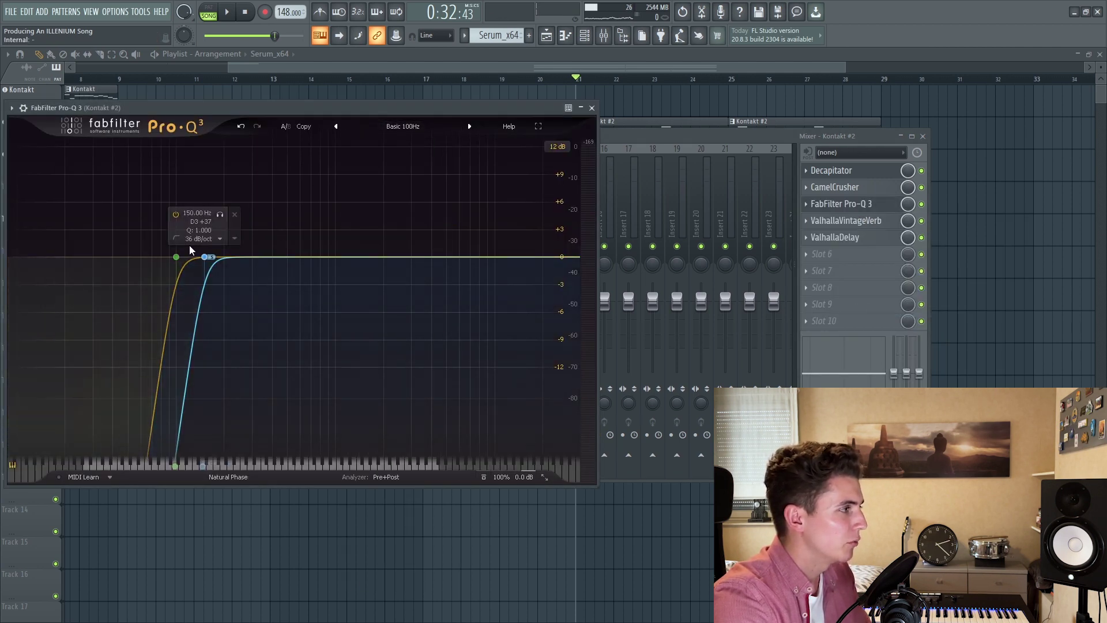
Add a bell cut of about 2.3 dB at about 154 Hz to the Kontakt #2 guitar EQ.
key("space")
left_click_drag(194, 258, 206, 279)
key("space")
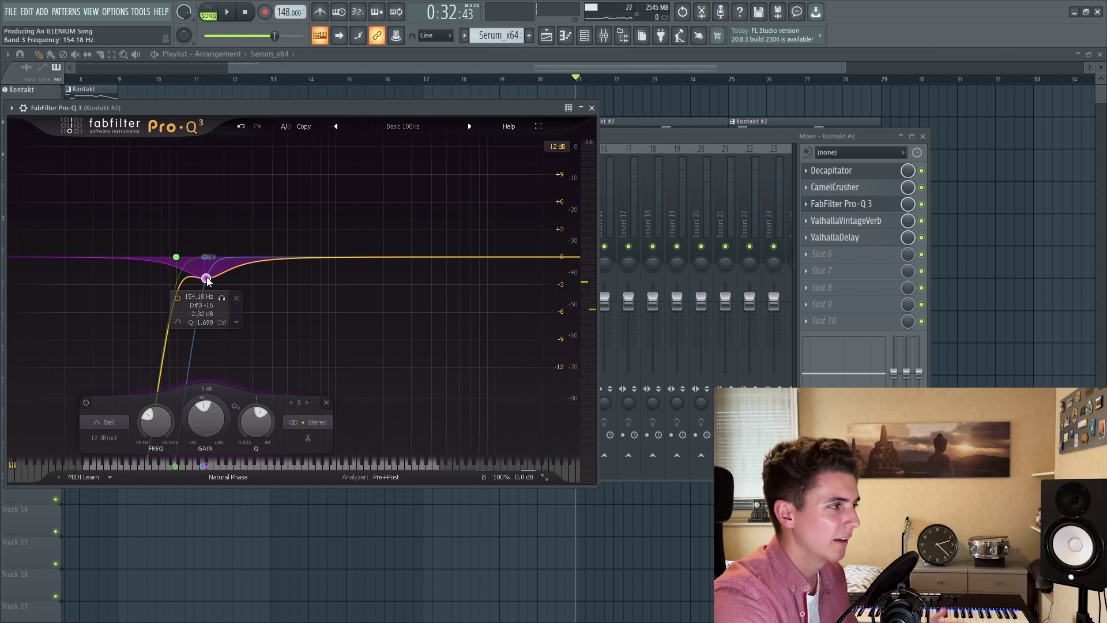
Add a second bell cut in the guitar's low mids and set the low cut to about 98 Hz with Q about 0.95.
key("space")
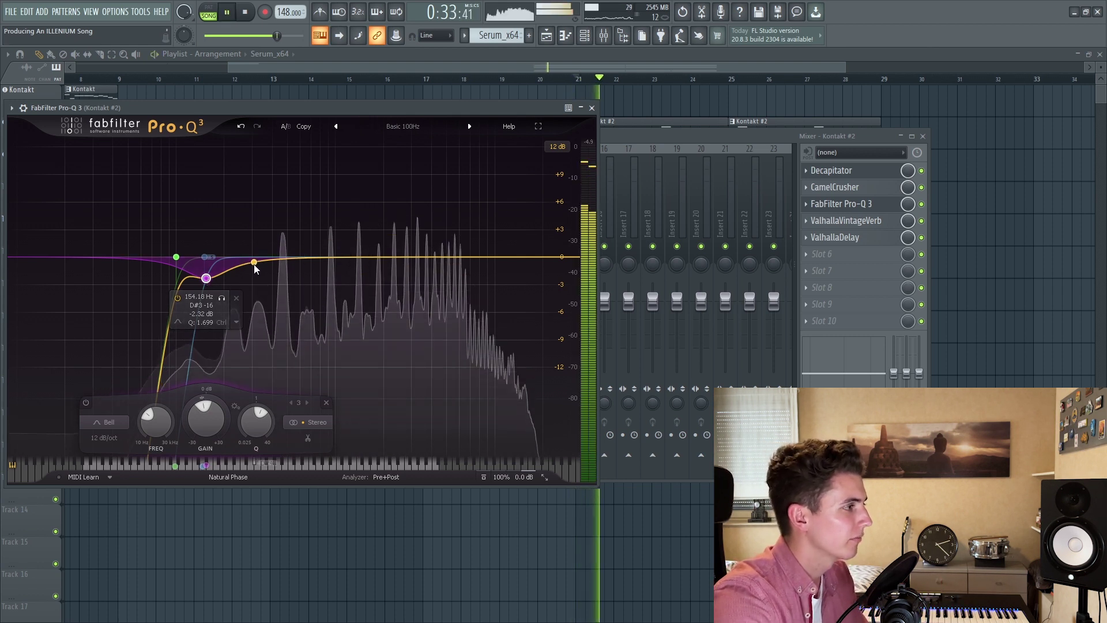
double_click(261, 264)
left_click_drag(262, 271, 209, 279)
left_click(207, 278)
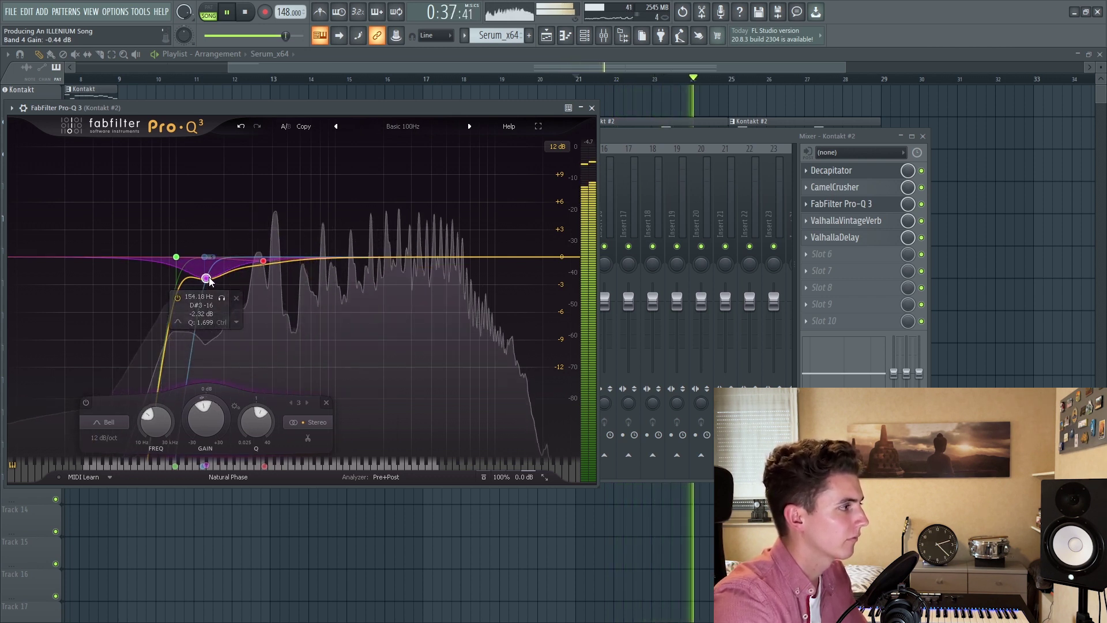
scroll(176, 257, "down", 2)
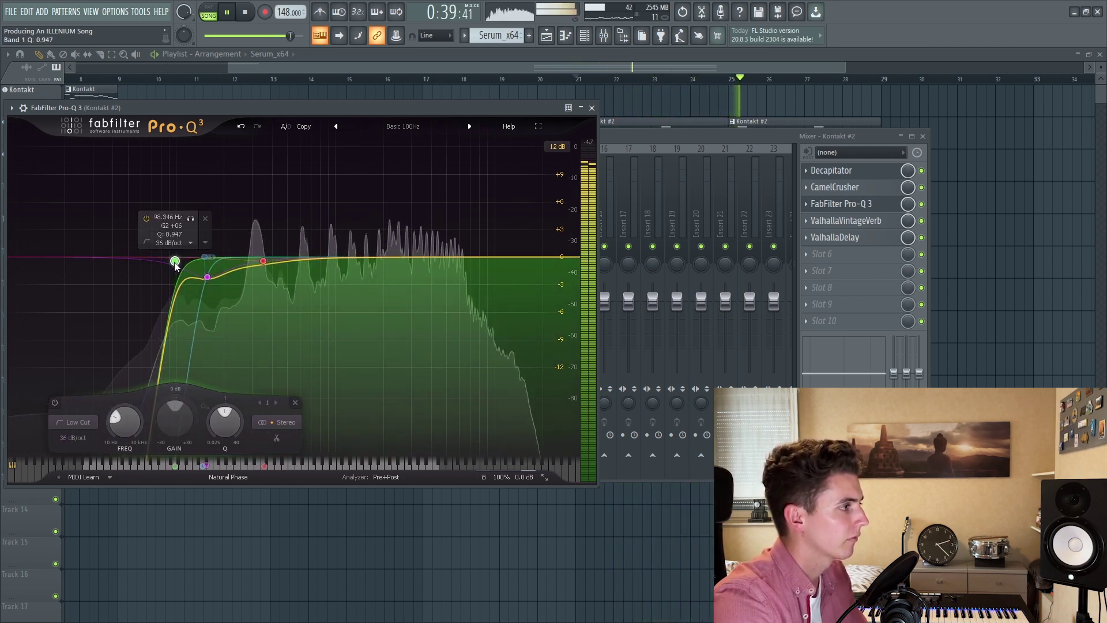
left_click_drag(265, 261, 280, 282)
left_click(591, 108)
key("space")
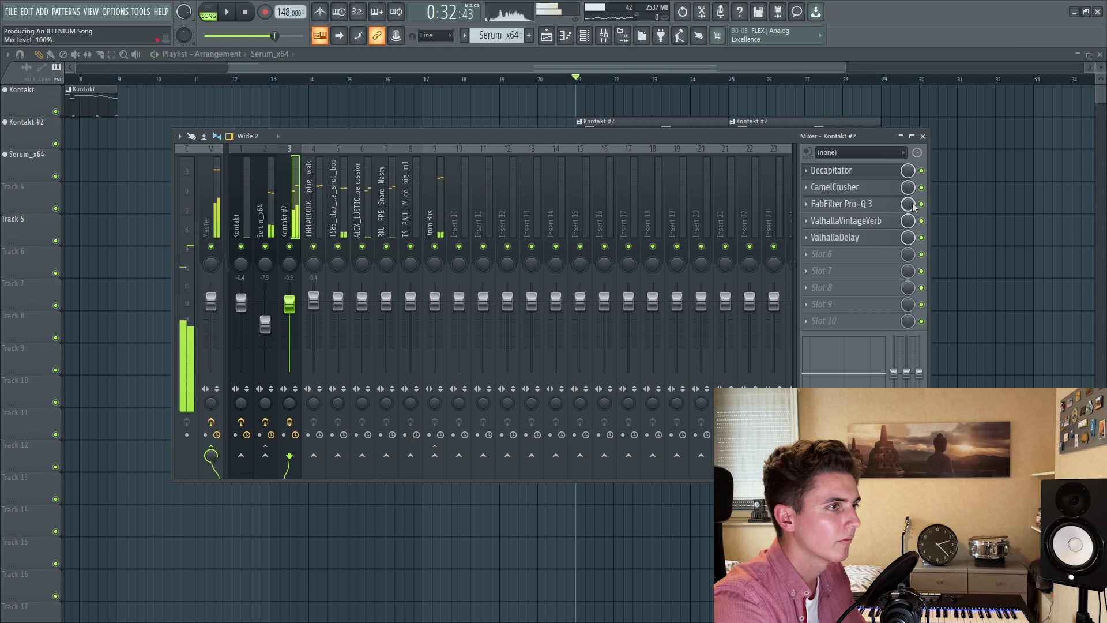
Sidechain the kick's mixer track to the Kontakt #2 mixer track.
left_click(315, 360)
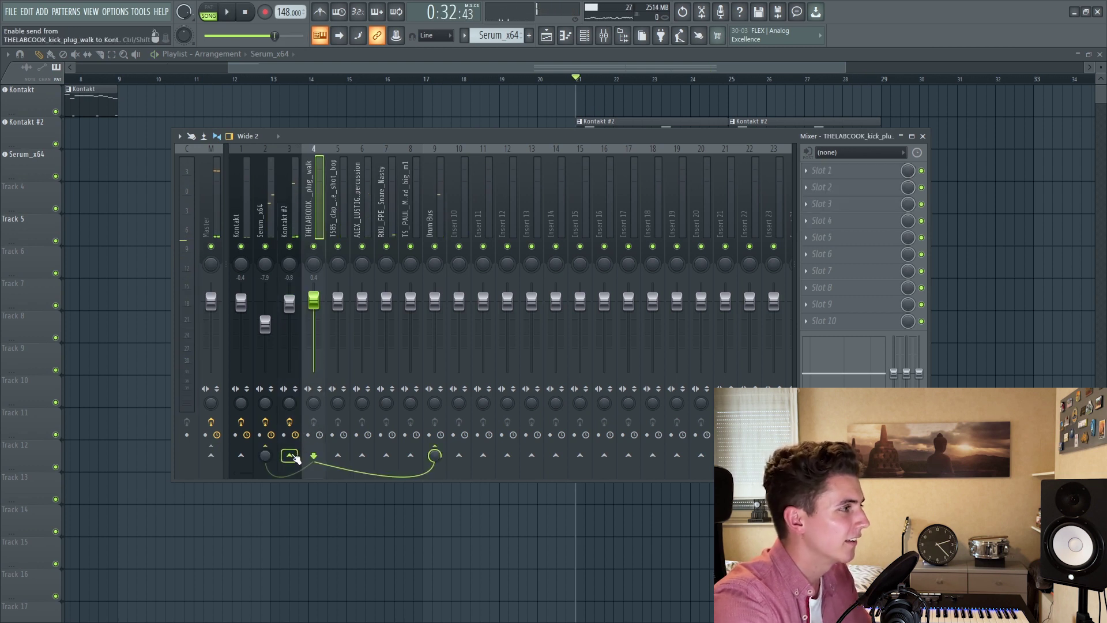
right_click(292, 456)
left_click(316, 486)
Add Fruity Limiter in slot 10 of the Kontakt #2 track as a compressor with sidechain input 1 and a 100% knee.
left_click(291, 345)
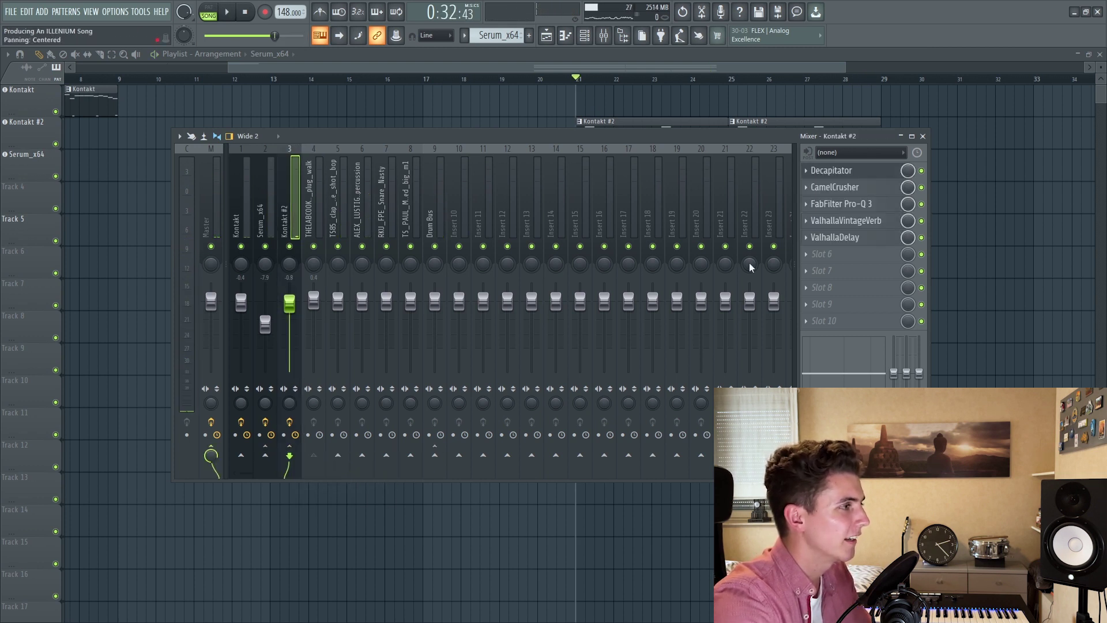
left_click(825, 321)
mouse_move(824, 336)
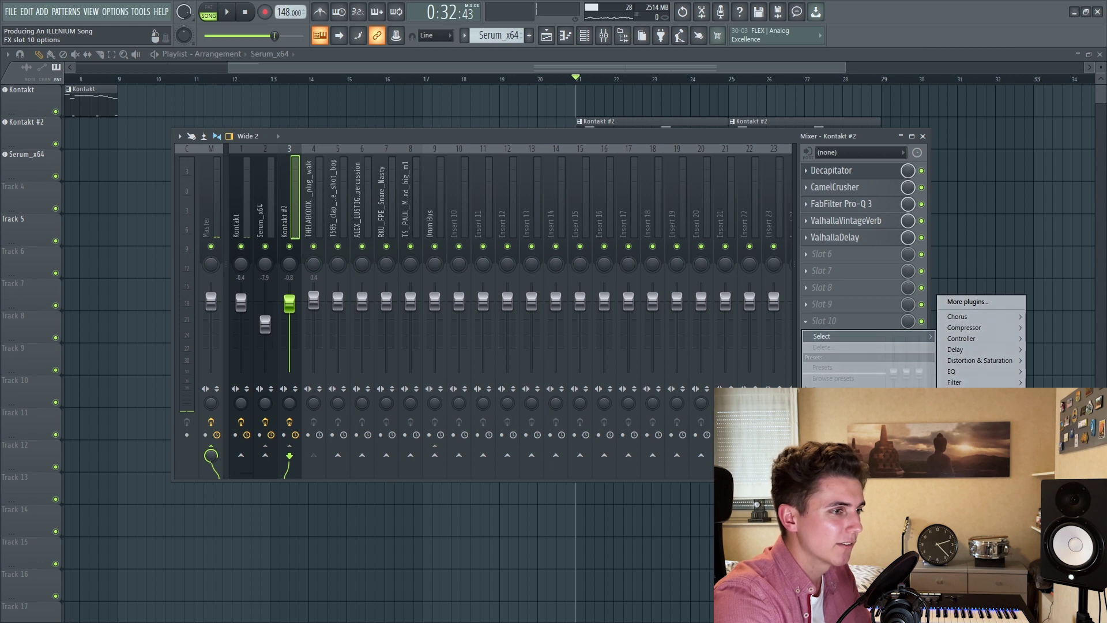
left_click(1060, 415)
left_click(295, 353)
left_click(304, 364)
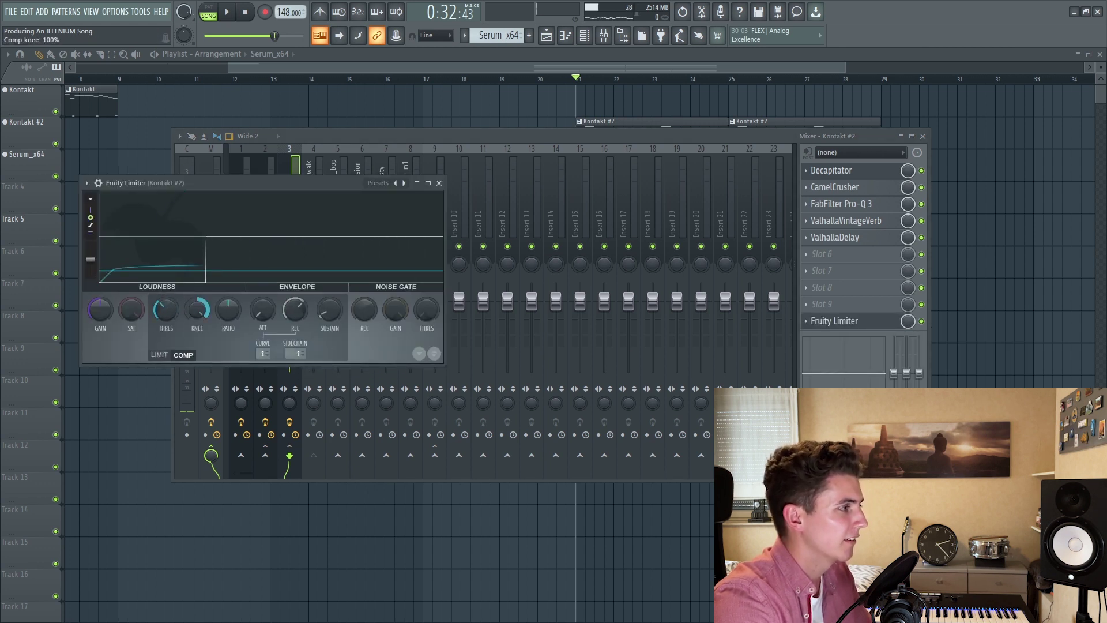
left_click_drag(197, 310, 196, 310)
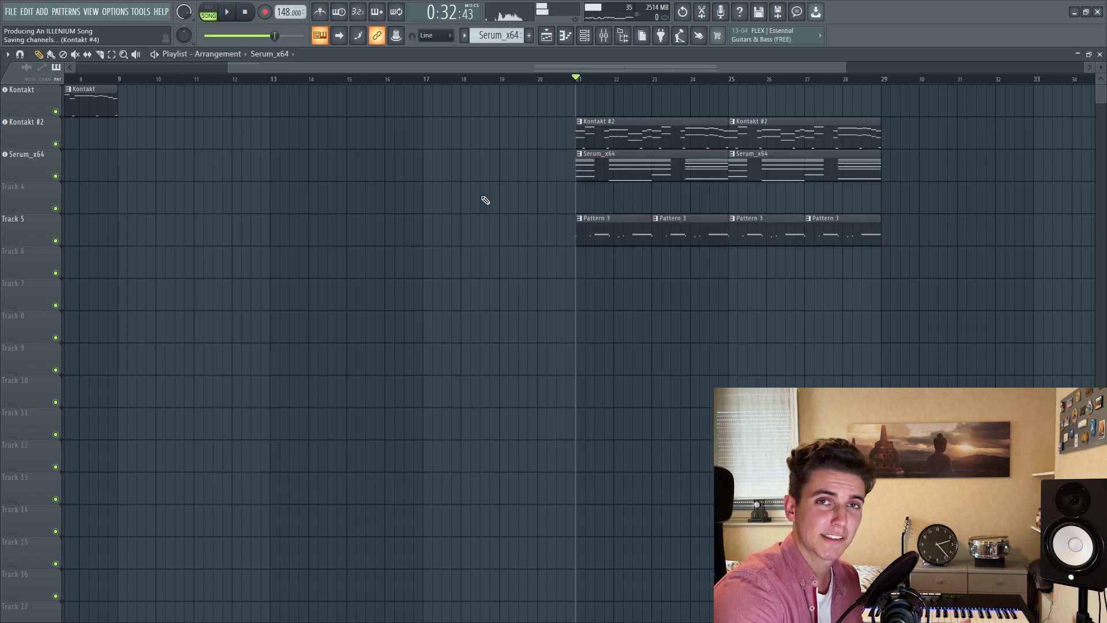
Turn empty playlist Track 4 into an instrument track running SubLab.
right_click(14, 188)
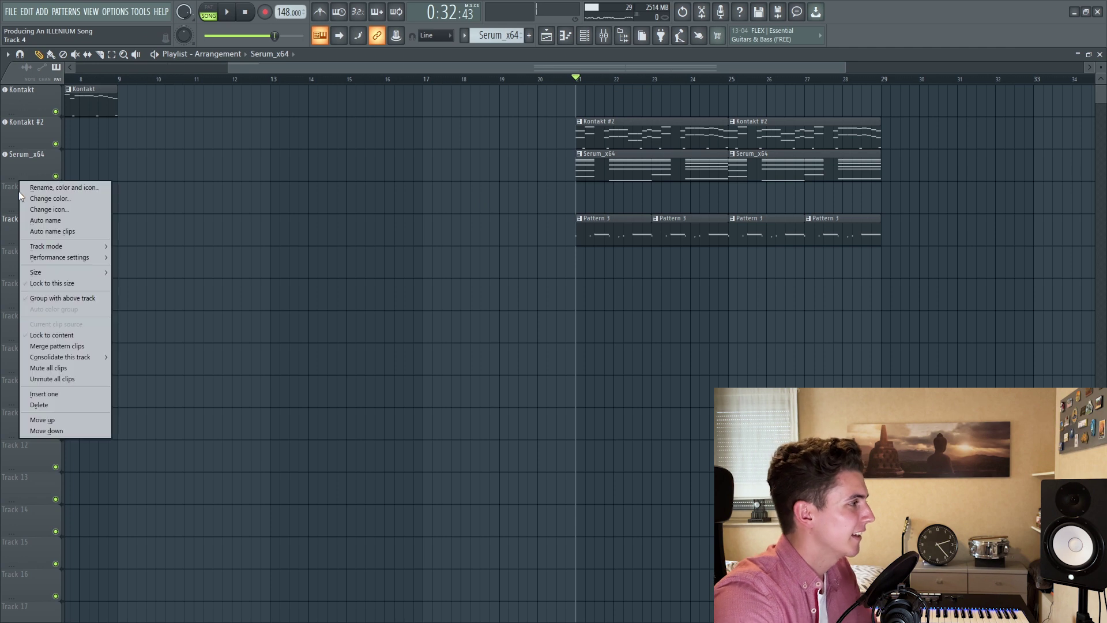
mouse_move(72, 244)
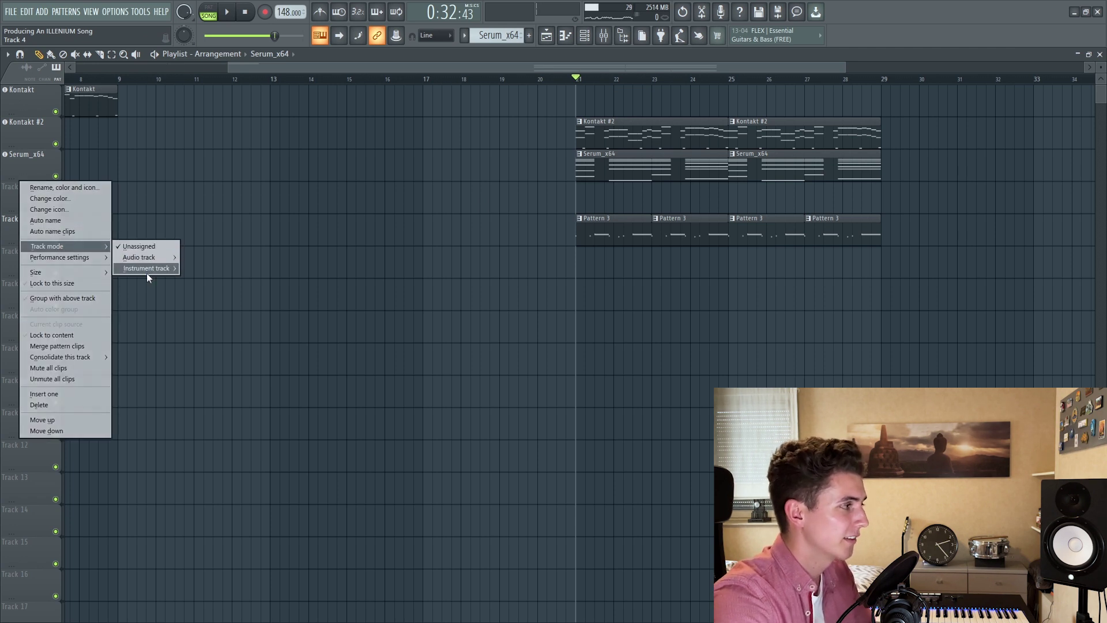
mouse_move(147, 272)
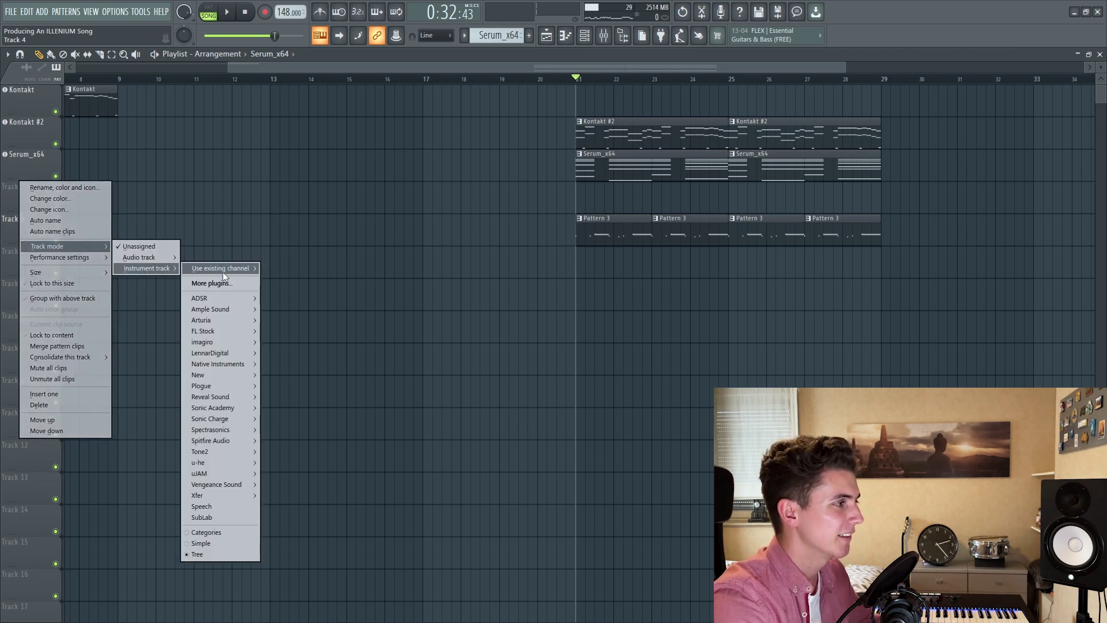
left_click(225, 517)
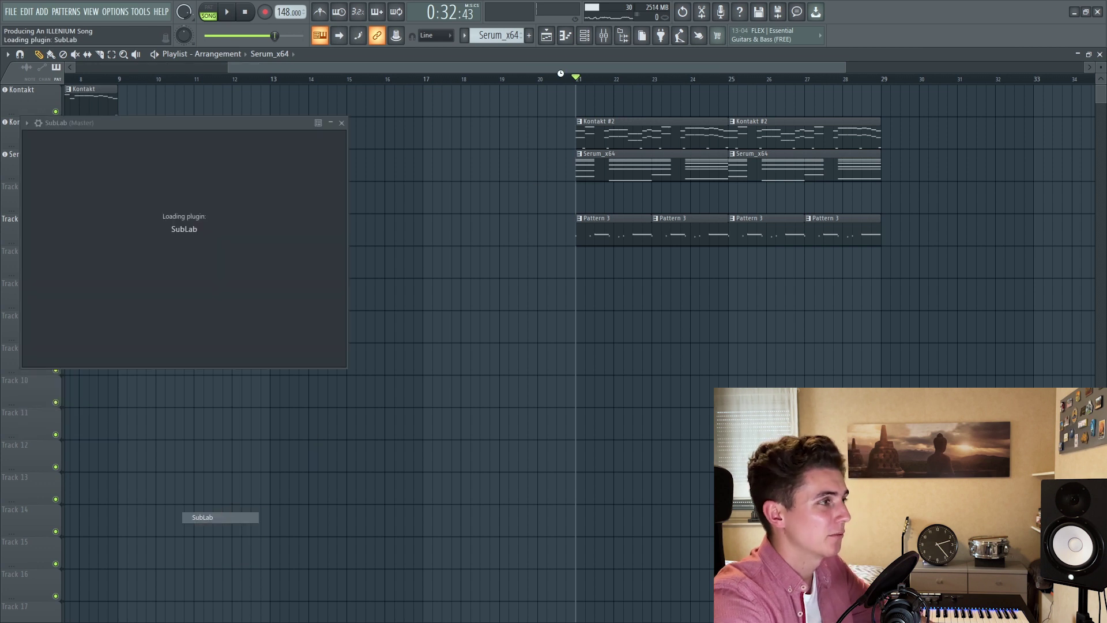
left_click_drag(172, 122, 275, 130)
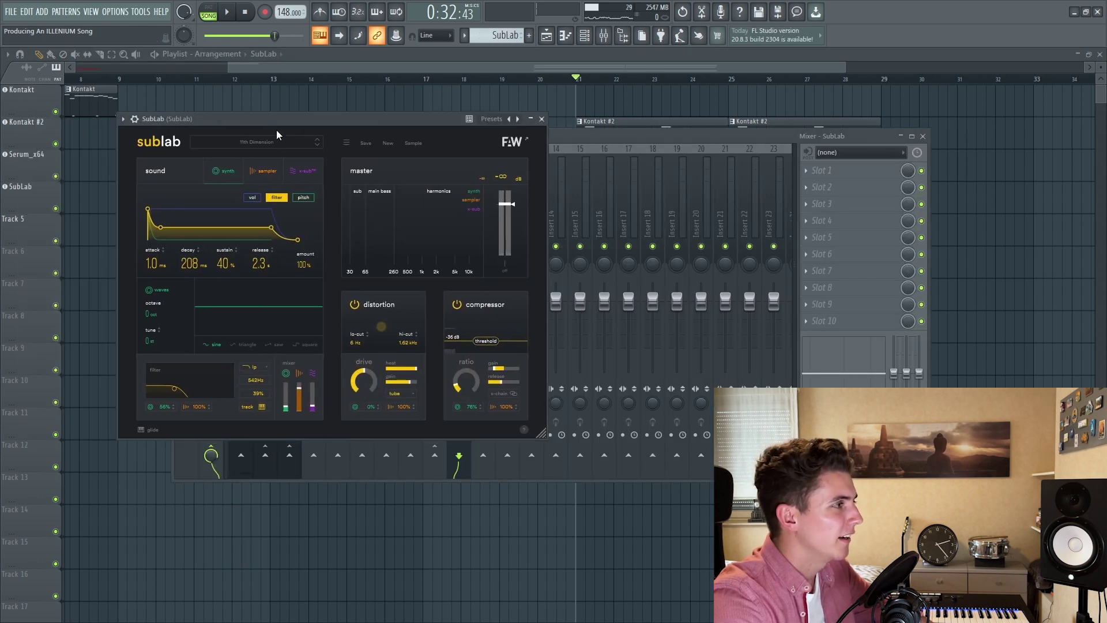
Load SubLab's 808 Signature 1 preset and shorten its volume envelope release to about 272 ms.
left_click(278, 143)
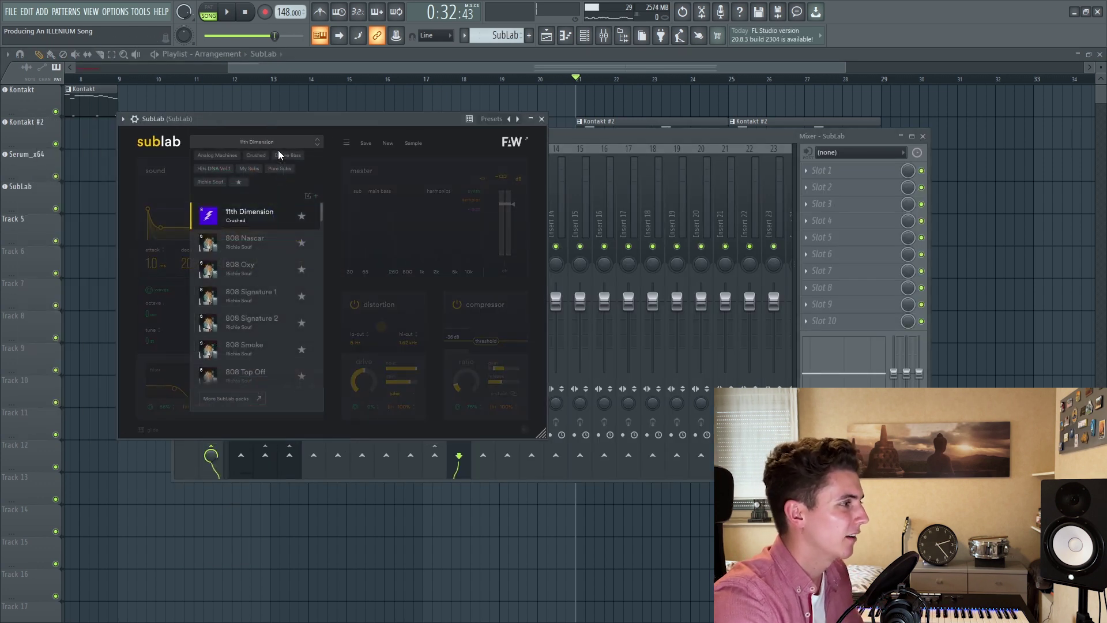
left_click(265, 292)
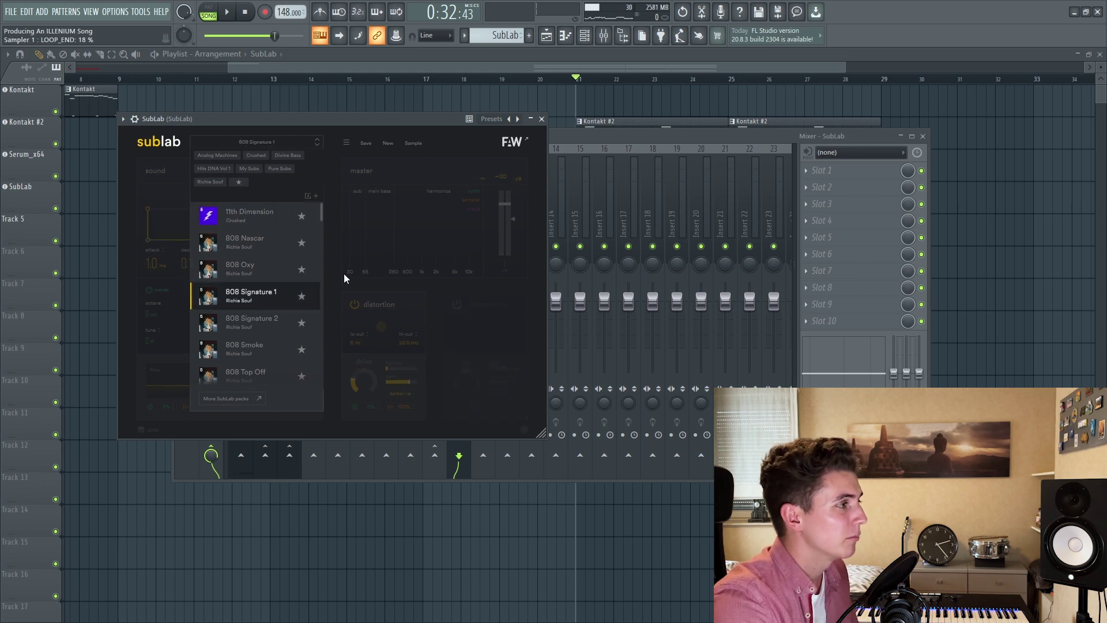
left_click(253, 197)
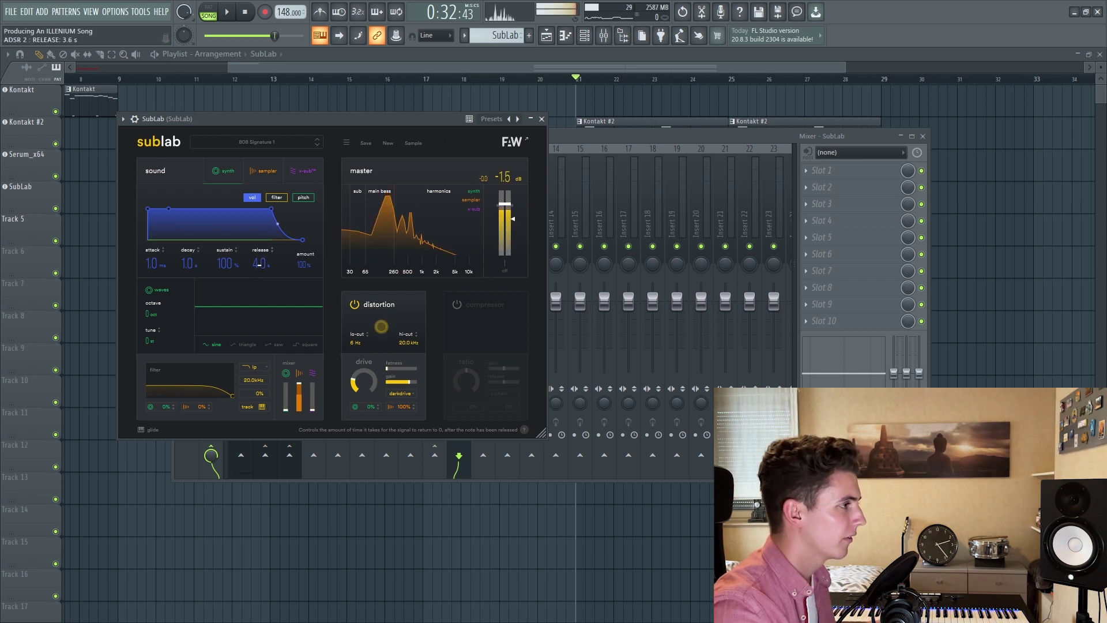
left_click_drag(258, 263, 259, 289)
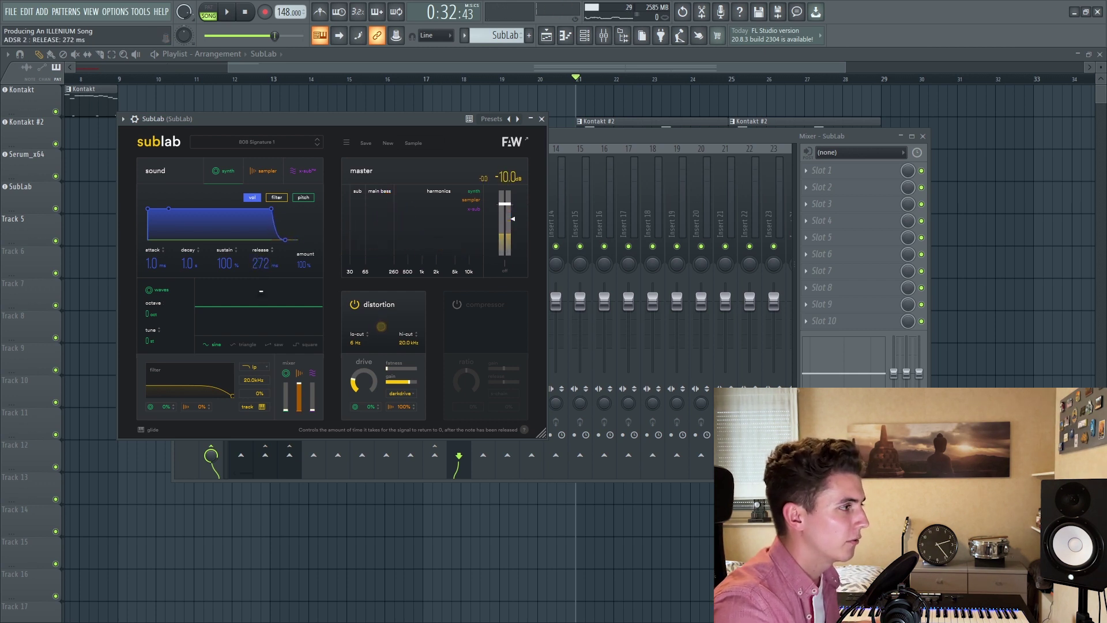
left_click(541, 118)
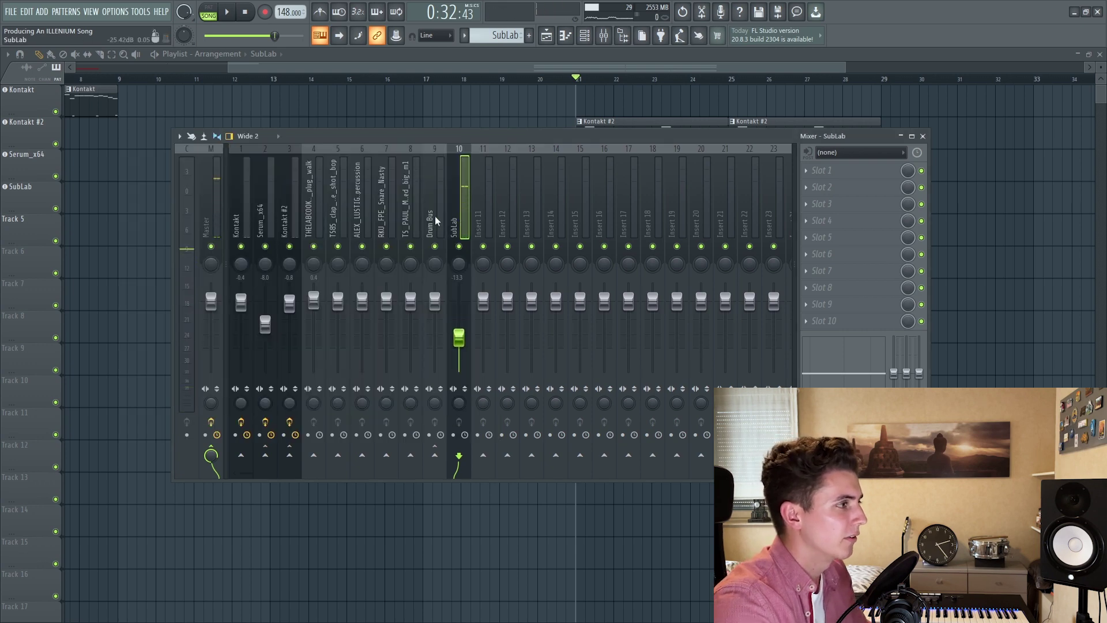
Write a four-bar SubLab bassline of G#2, D#2, A#2 and F2 and lower its mixer fader to about -19.7 dB.
left_click(338, 216)
key("F7")
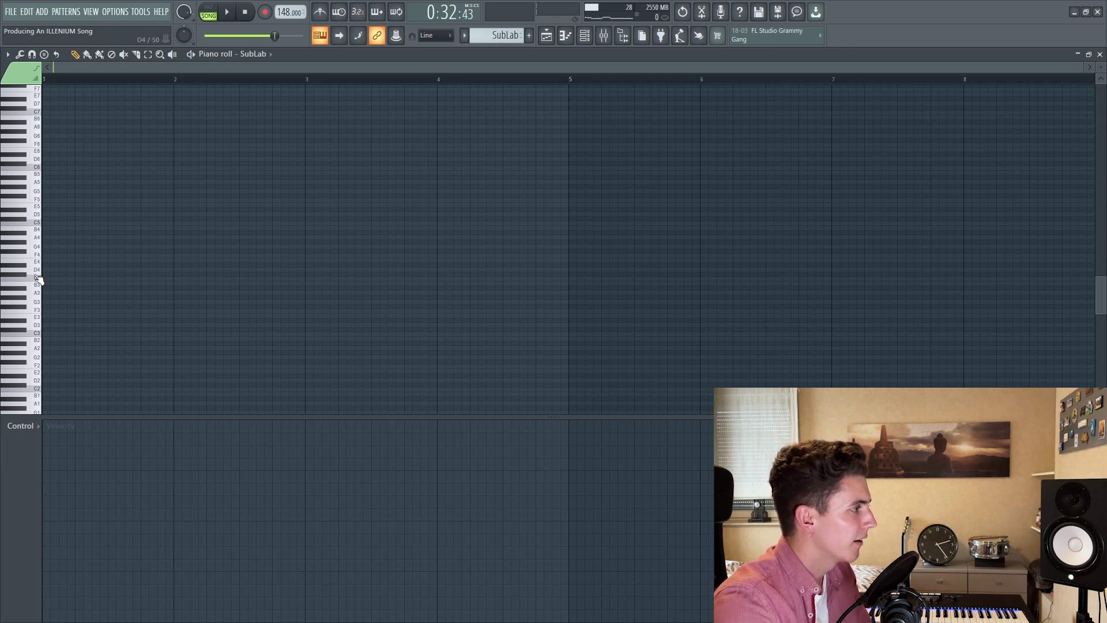
key("space")
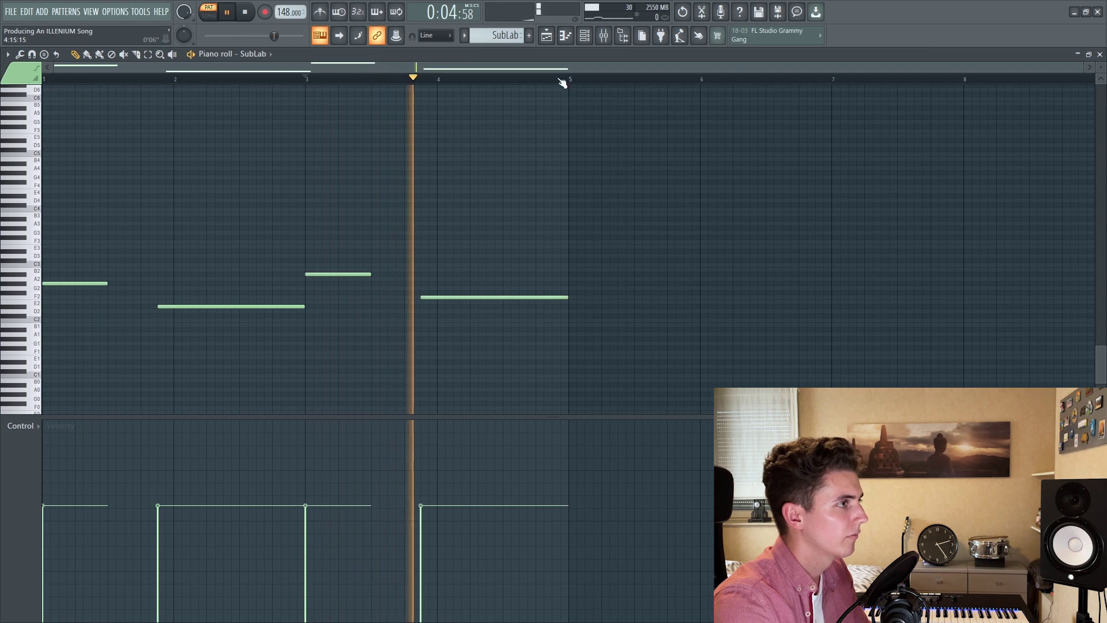
left_click(546, 35)
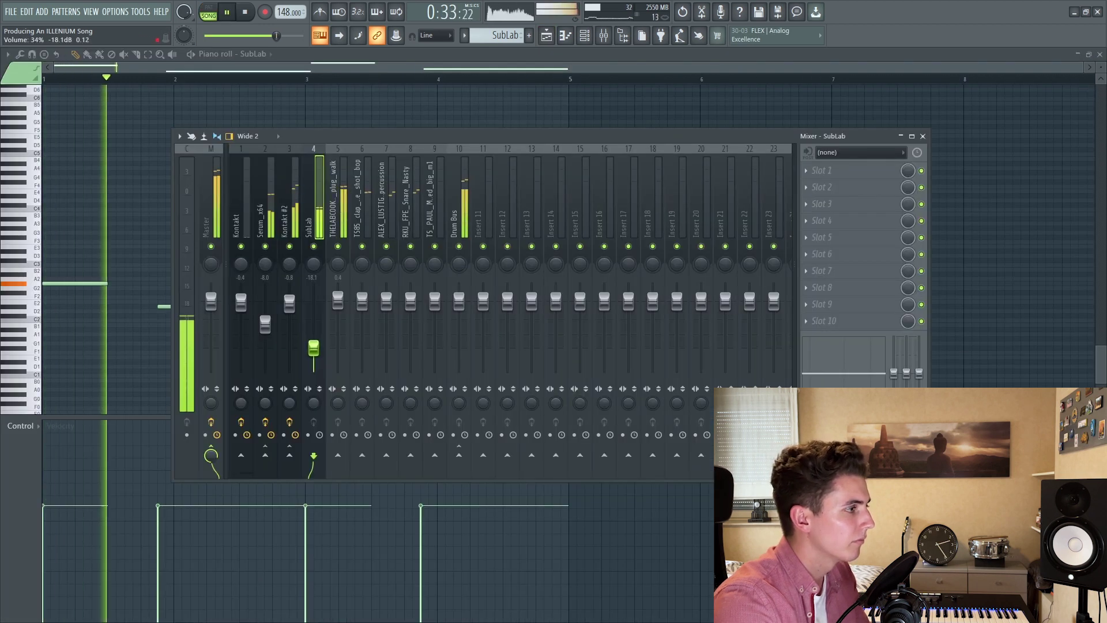
key("space")
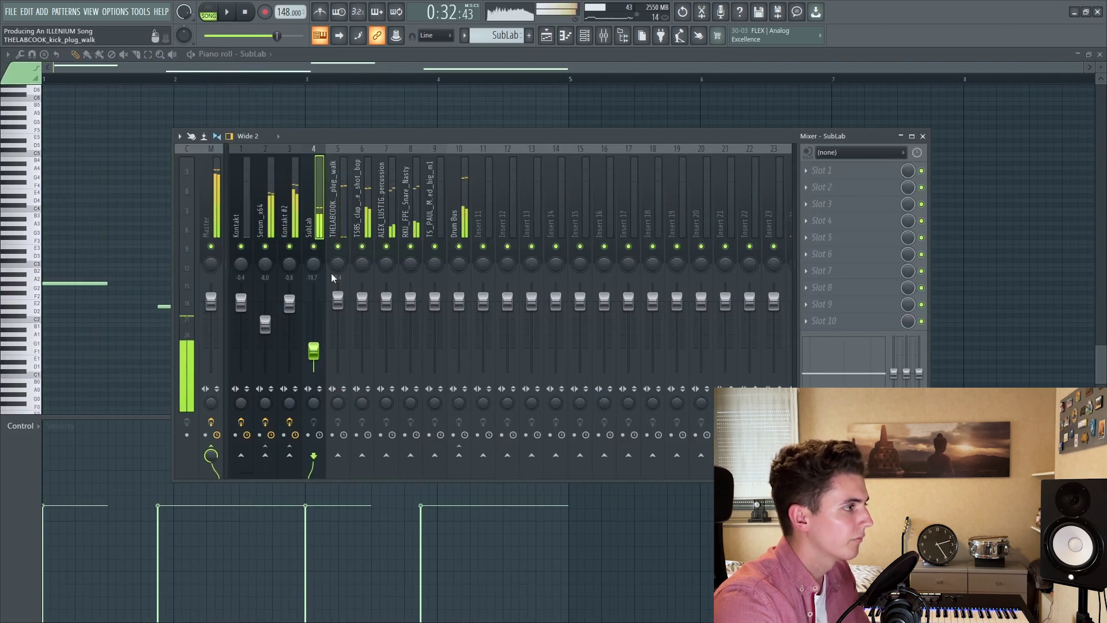
Sidechain the kick's mixer track to the SubLab mixer track.
left_click(333, 333)
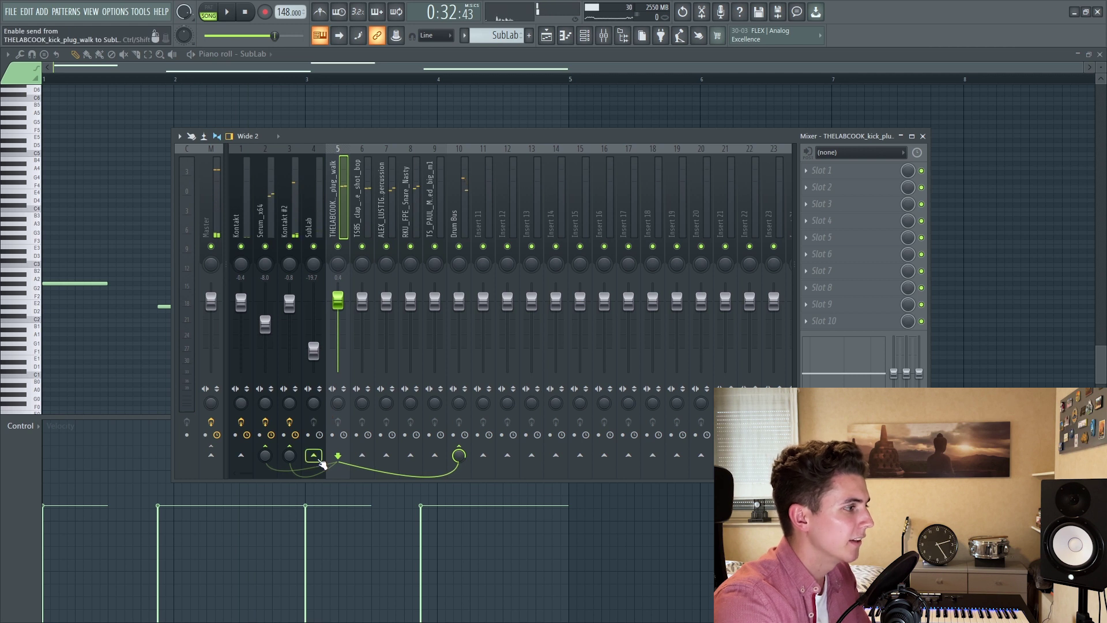
right_click(314, 454)
left_click(357, 491)
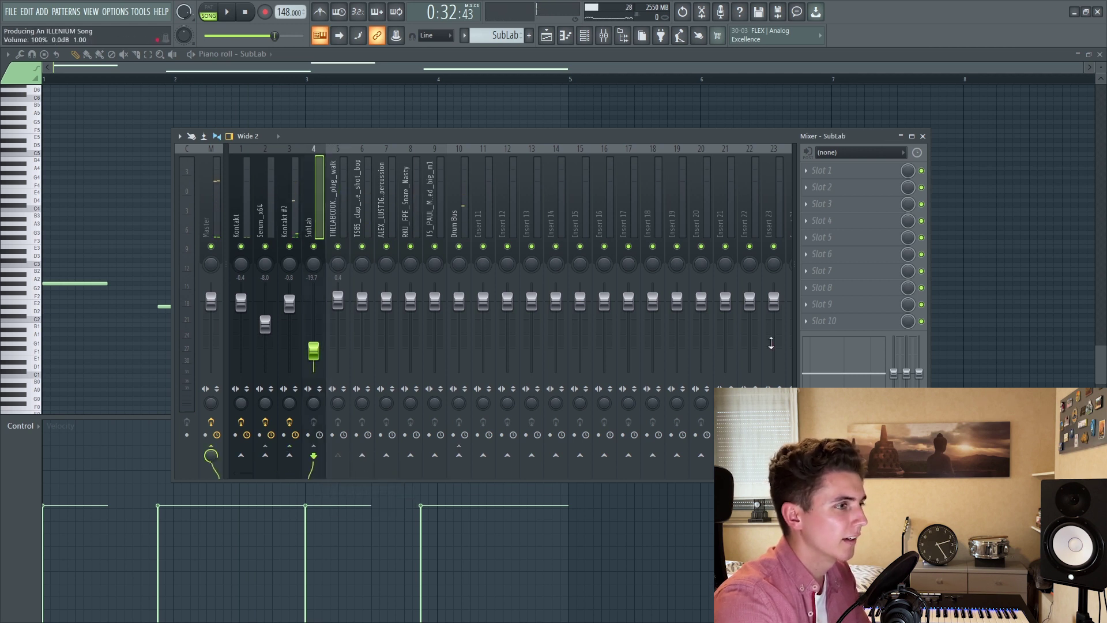
Add Fruity Limiter in slot 10 of the SubLab track as a compressor with sidechain input 1 and a threshold of about -24 dB.
left_click(819, 326)
left_click(1061, 350)
left_click(213, 385)
key("space")
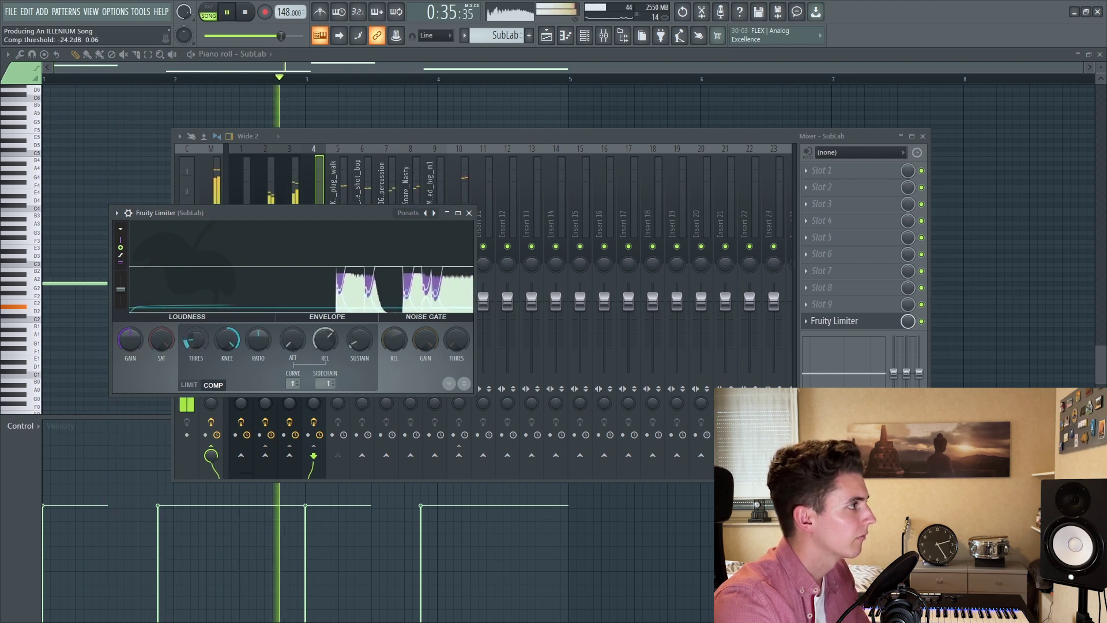
Balance the SubLab and Serum_x64 mixer faders during playback, setting Serum_x64 to about -7.9 dB.
left_click(468, 212)
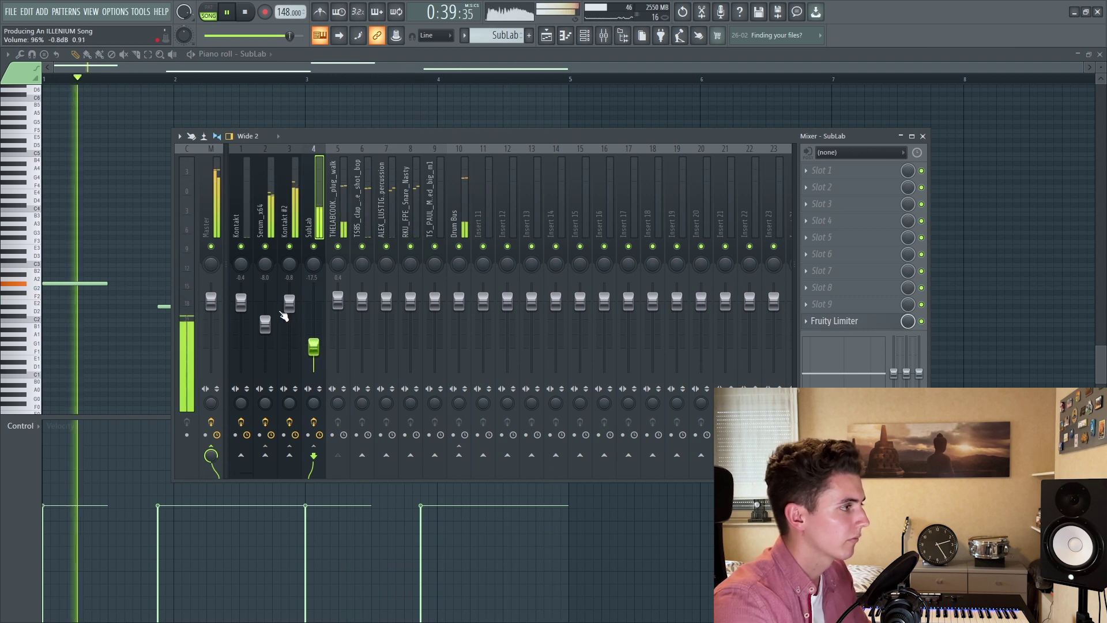
left_click(265, 324)
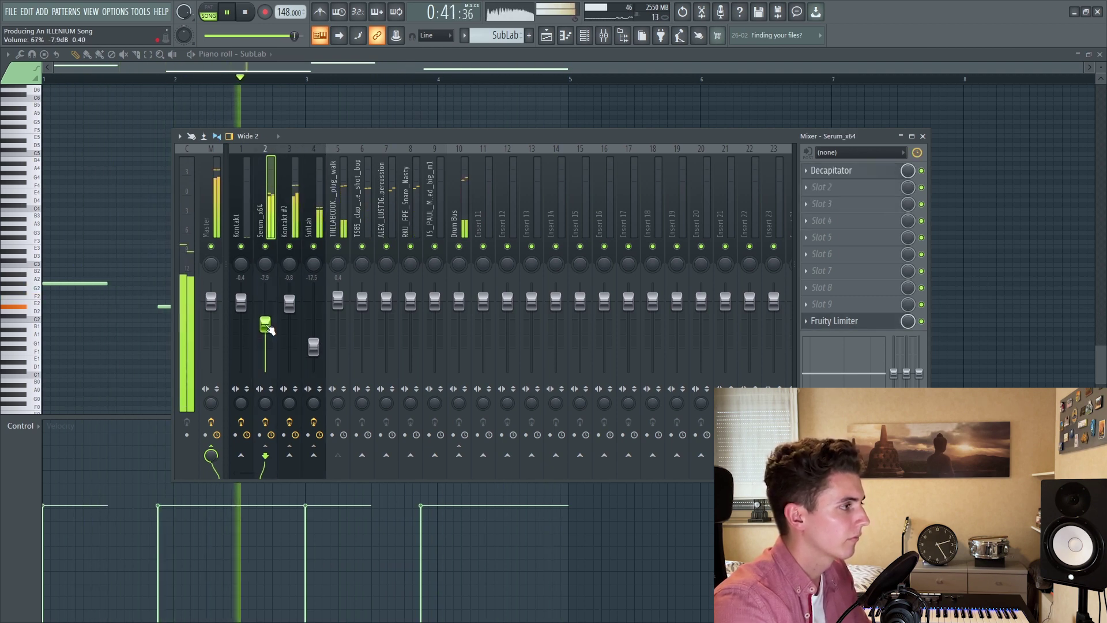
key("space")
Extend the drop clips to bar 37 and fill the drum track from bar 29 onward with Pattern 4 clips.
left_click(546, 35)
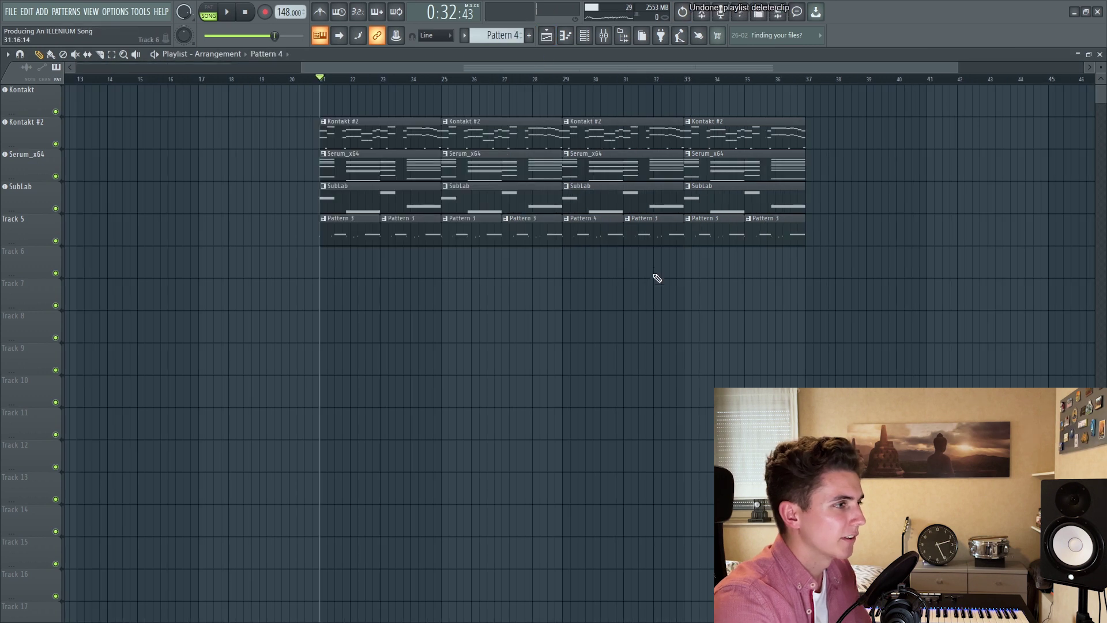
right_click(798, 242)
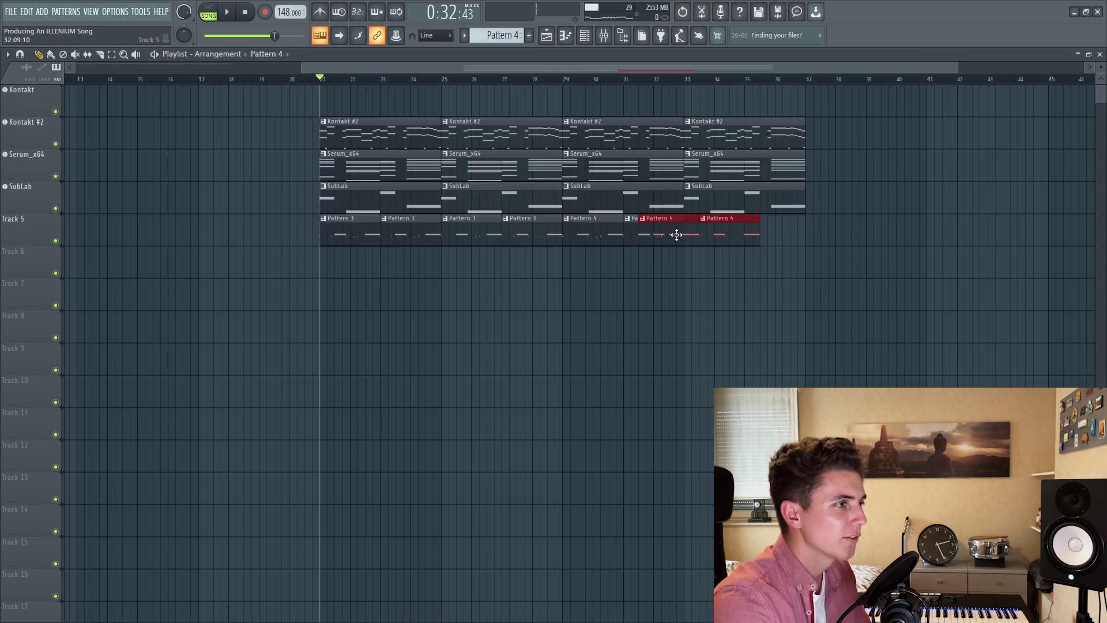
left_click_drag(648, 235, 706, 234)
Enable a volume envelope on Pattern 4's closed hi-hat channel and set its release to about 16%.
double_click(708, 234)
key("F6")
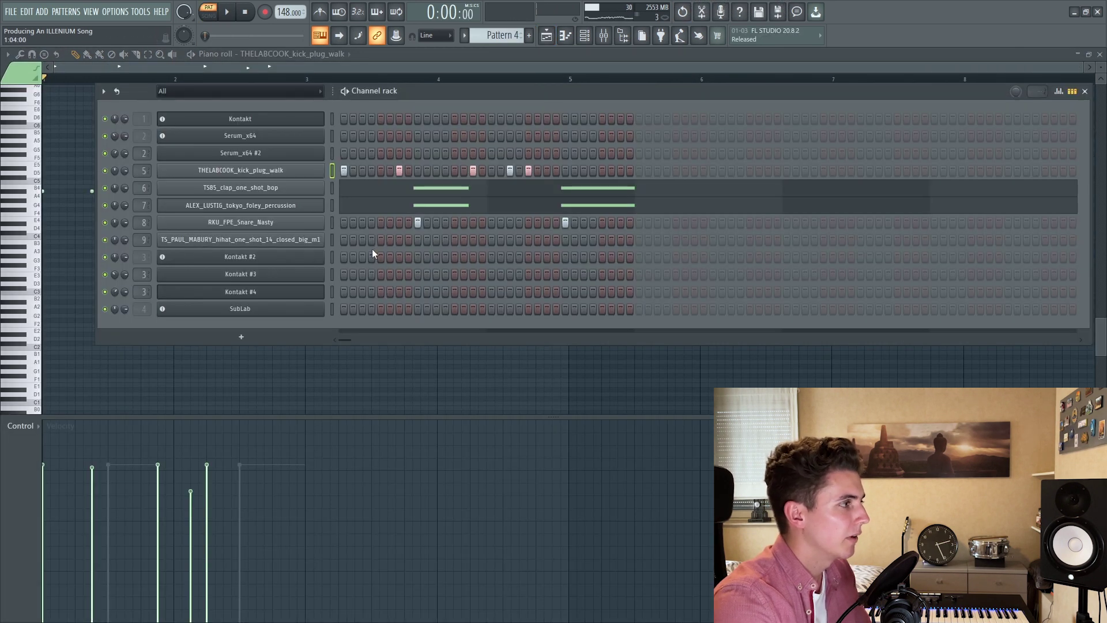
left_click(322, 245)
left_click(104, 188)
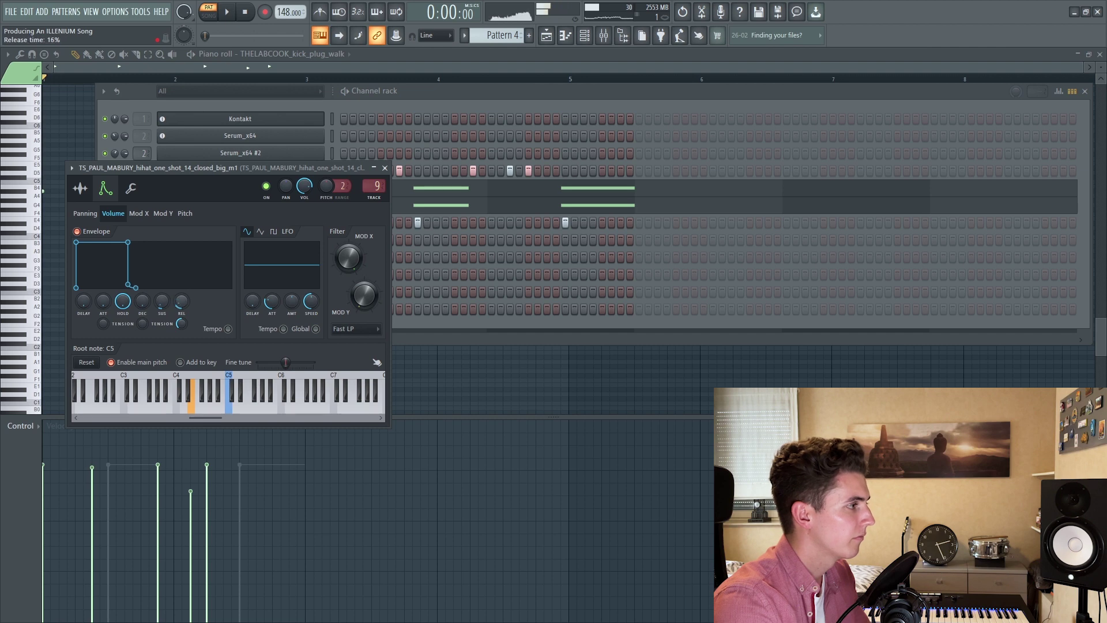
Enter eighth-note C5 hi-hats across bar 1 of Pattern 4 with varied velocities and duplicate them into bar 2.
left_click(305, 234)
key("F6")
left_click_drag(52, 184, 167, 183)
key("space")
mouse_move(51, 501)
left_mouse_down()
mouse_move(60, 522)
mouse_move(74, 495)
mouse_move(92, 518)
mouse_move(109, 491)
mouse_move(125, 514)
mouse_move(141, 493)
mouse_move(165, 524)
left_mouse_up()
key("space")
key("ctrl+a")
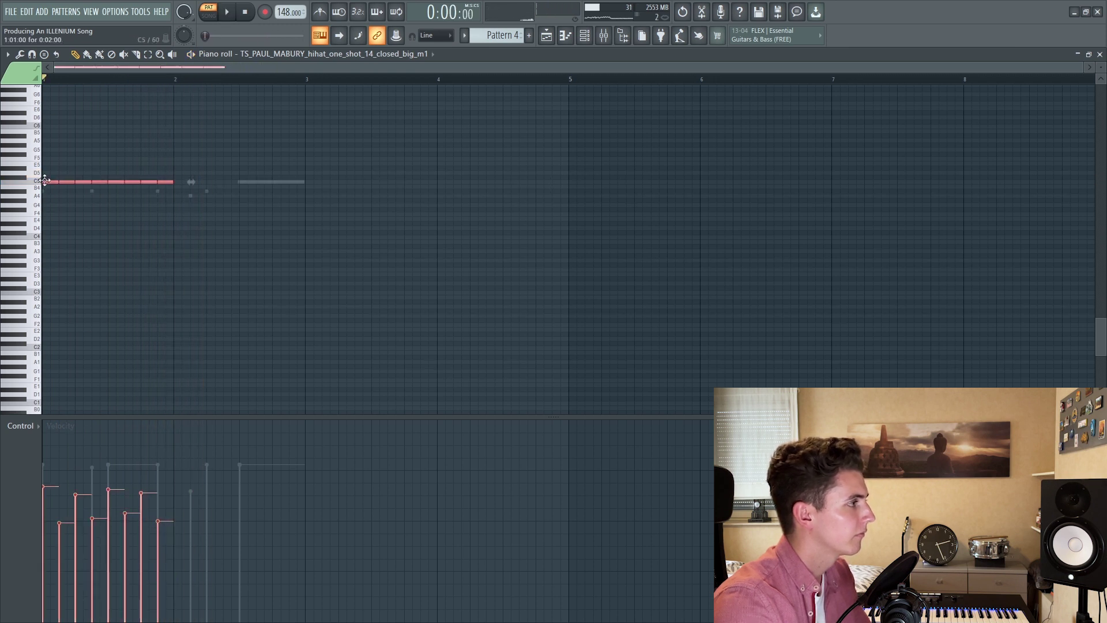
key("ctrl+b")
key("space")
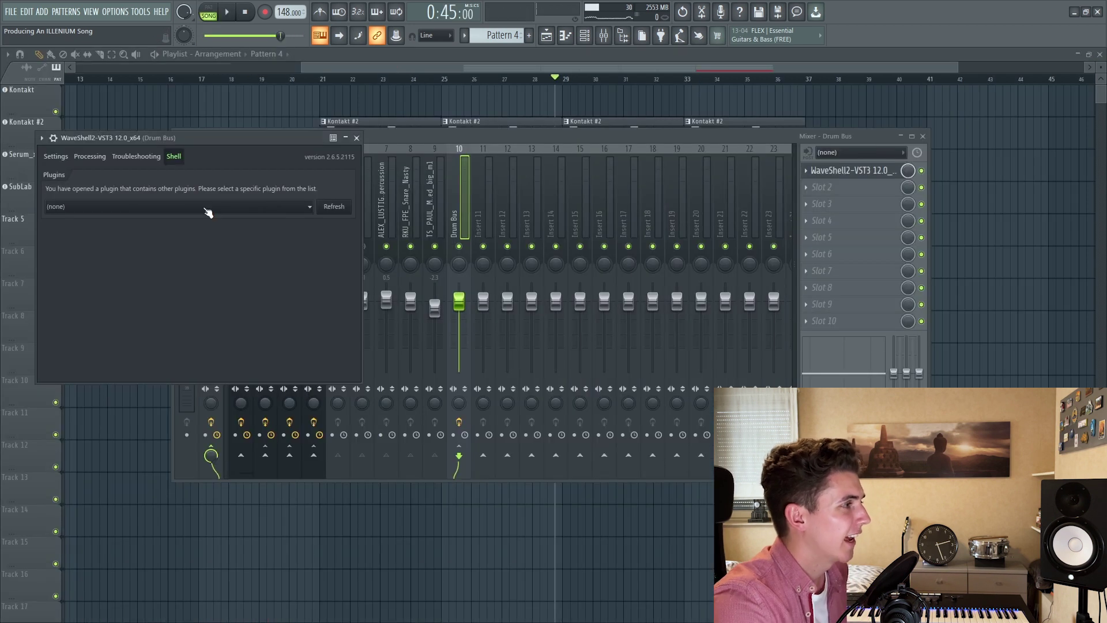
Load the stereo Infected Mushroom Pusher on the Drum Bus and raise its High and Magic amounts during playback.
left_click(205, 209)
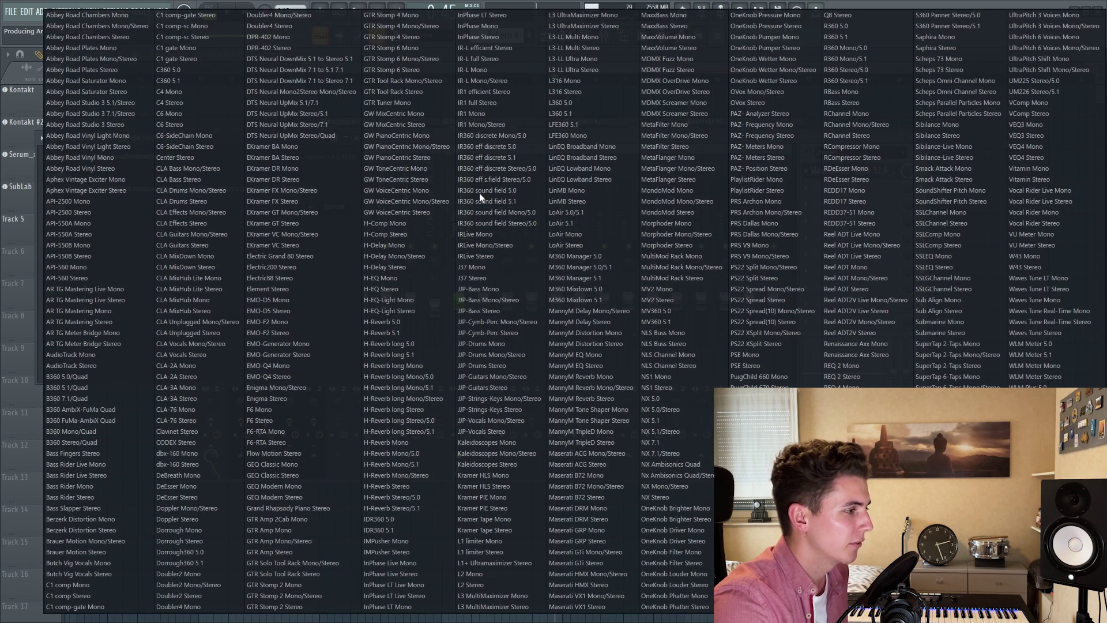
left_click(414, 540)
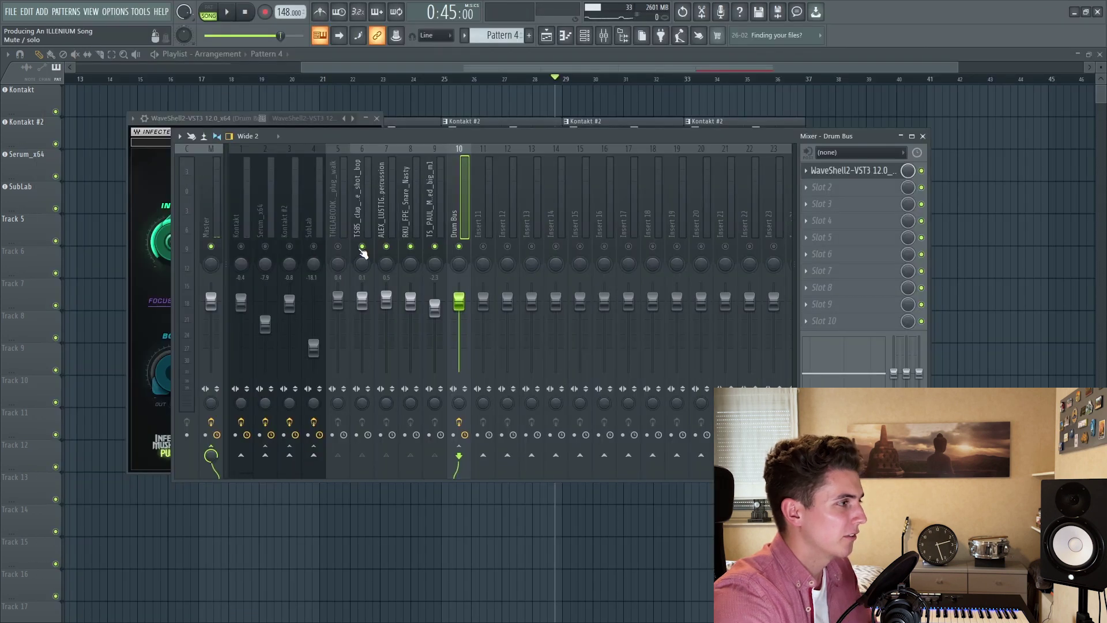
key("space")
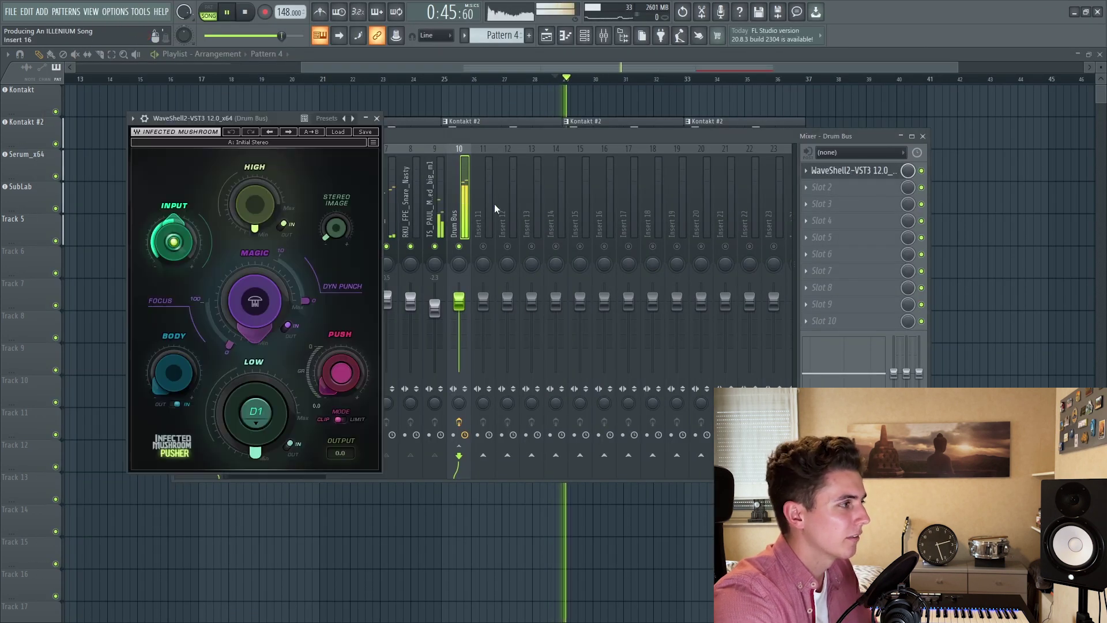
left_click_drag(254, 204, 254, 190)
left_click_drag(254, 301, 254, 288)
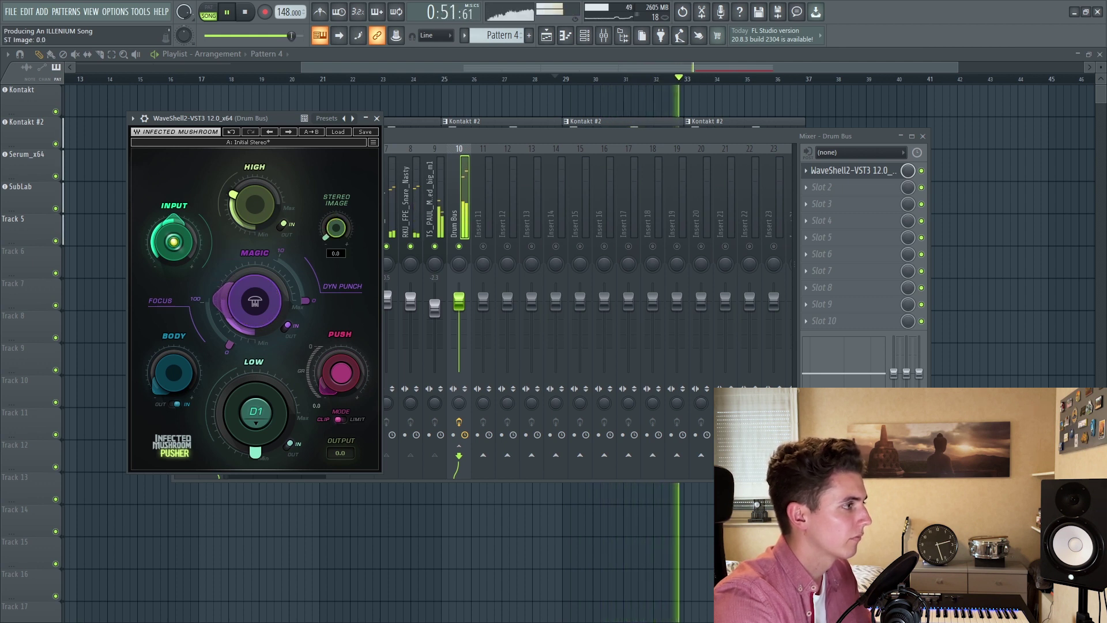
left_click(435, 257)
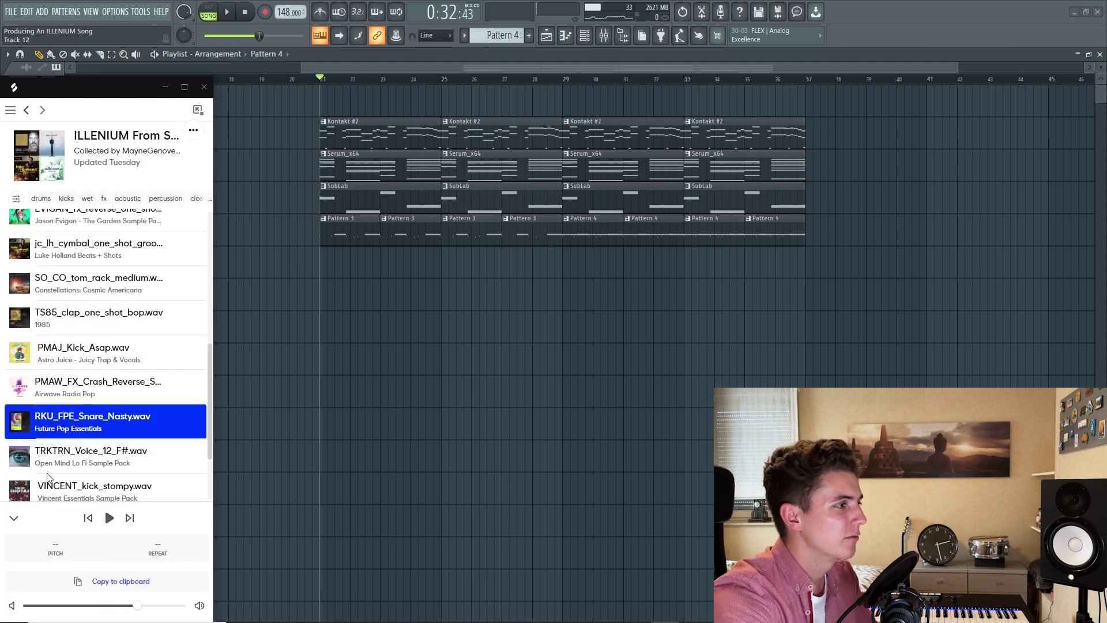
Bring the Splice sample TRKTRN_Voice_12_F# into playlist Track 8 near bar 21 and audition it with the drop.
left_click(20, 459)
left_click_drag(56, 455, 376, 327)
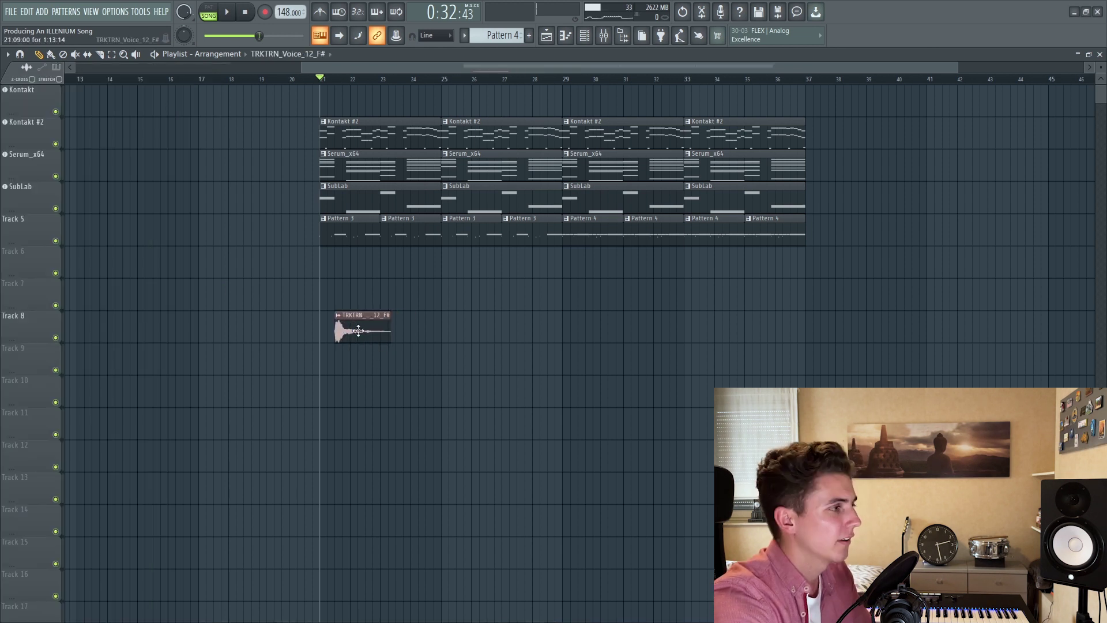
double_click(360, 330)
key("space")
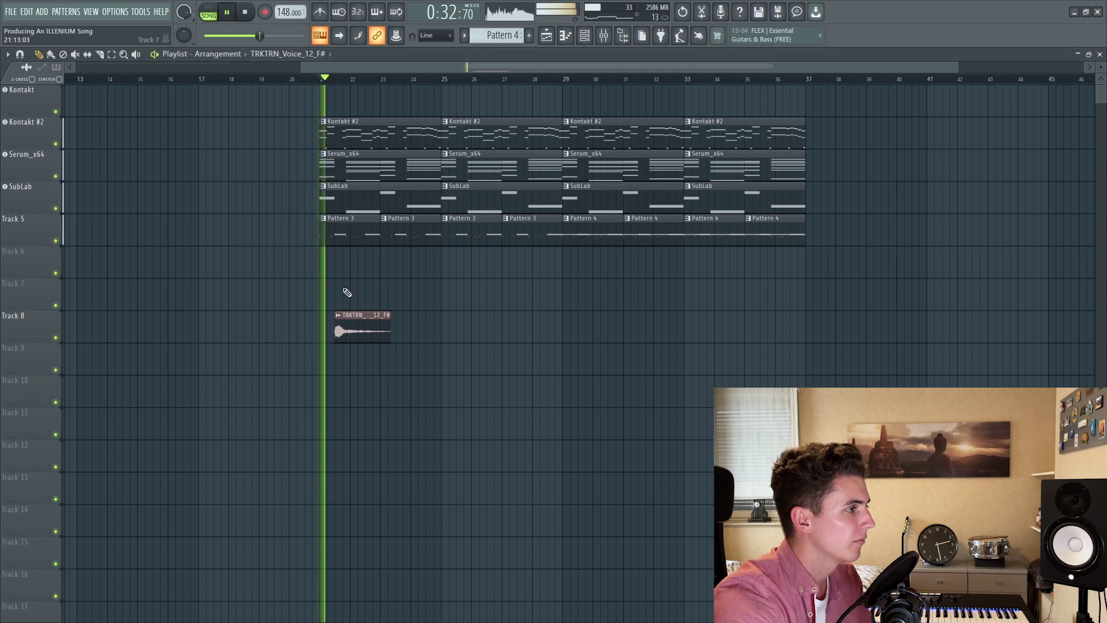
Tune the TRKTRN_Voice_12_F# sample by ear against the drop, raising its pitch shift to +900 cents.
double_click(360, 324)
key("space")
key("space")
key("space")
left_click_drag(221, 202, 220, 187)
key("space")
key("space")
key("space")
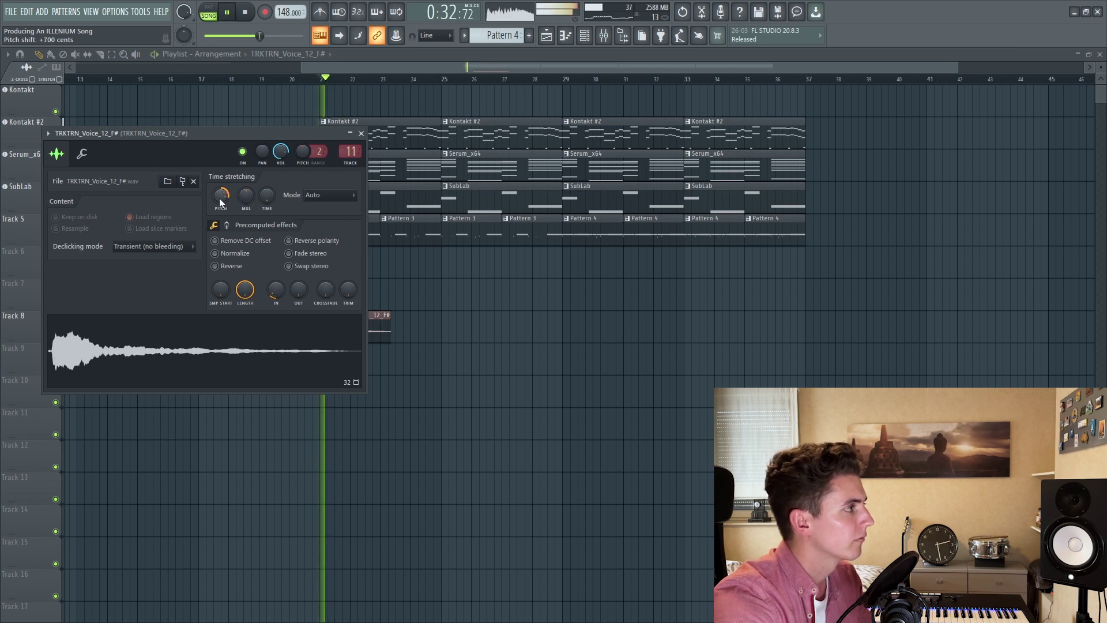
key("space")
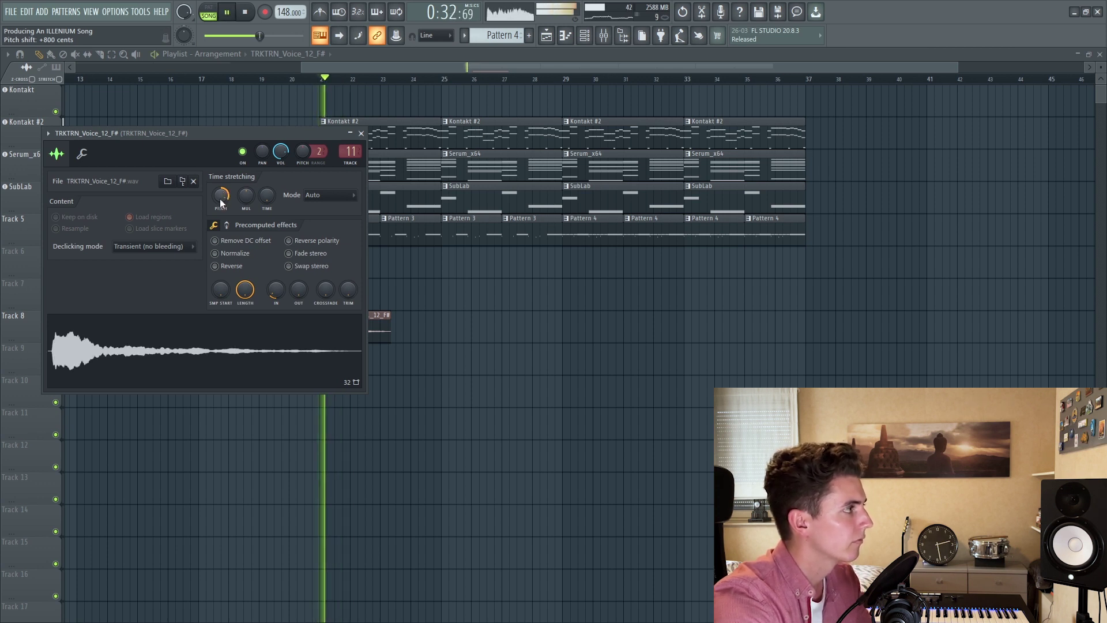
key("space")
scroll(221, 195, "up", 1)
key("space")
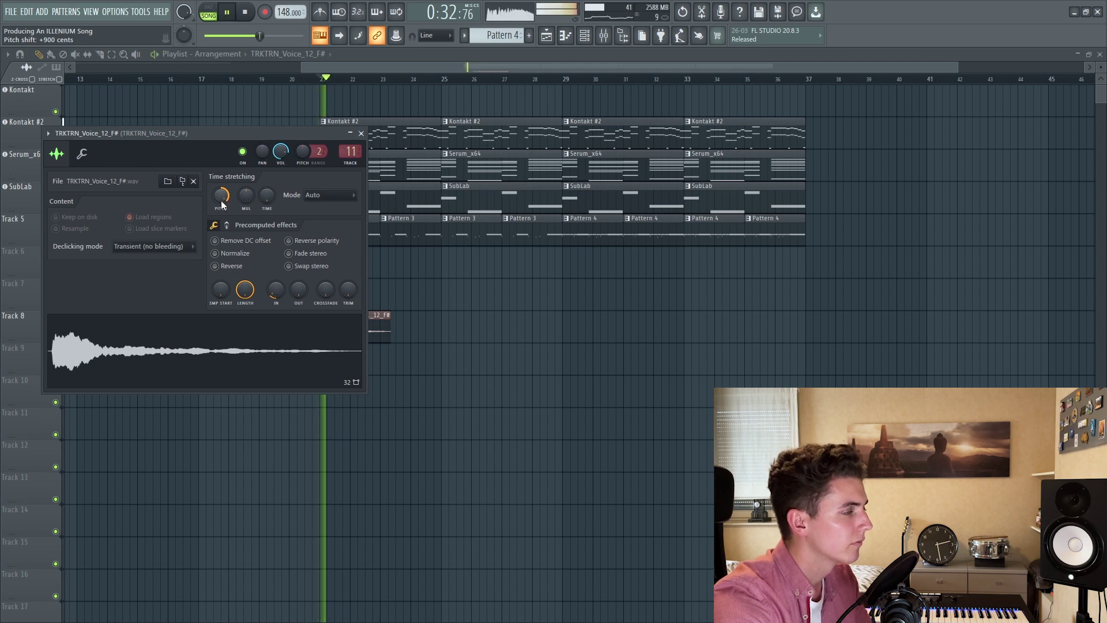
Load ValhallaVintageVerb on the TRKTRN_Voice_12_F# mixer insert and lower its decay and mix.
key("space")
key("F9")
left_click(474, 257)
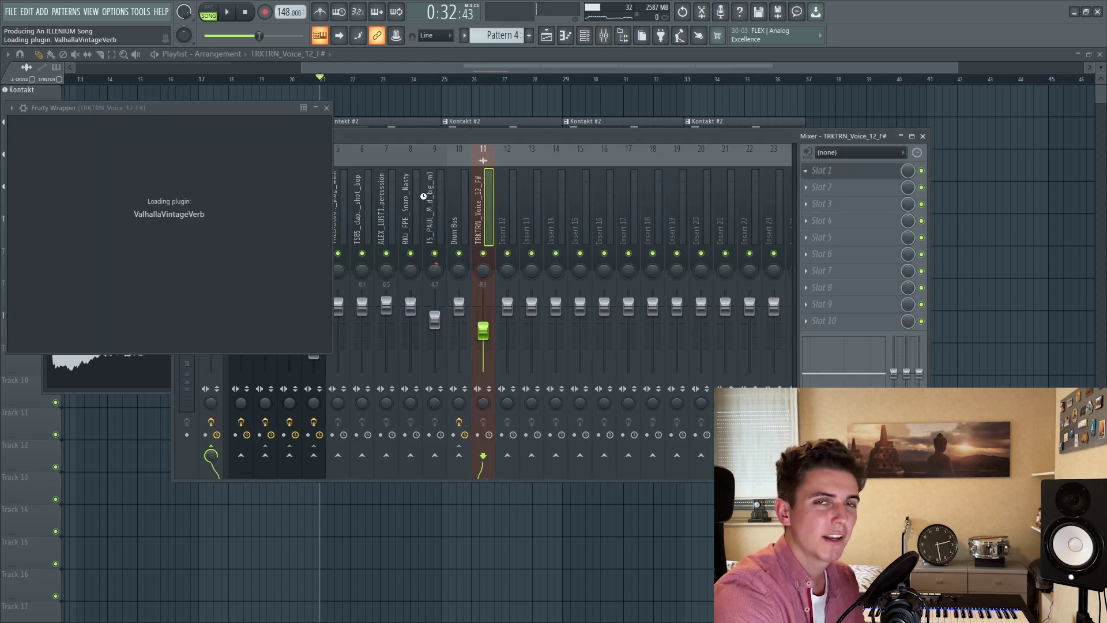
left_click_drag(143, 219, 142, 248)
left_click_drag(53, 201, 53, 308)
Bring KSHMR_Crash_17_Long from Sounds of KSHMR Vol. 3 into playlist Track 10 at bar 21 and audition it with the drop.
key("F12")
key("alt+F8")
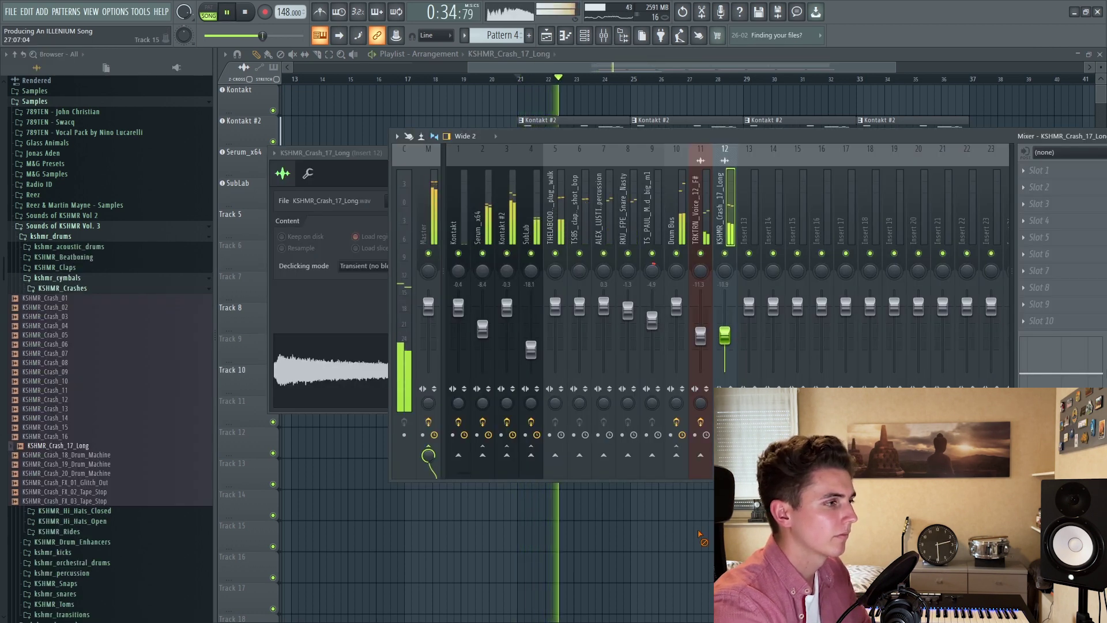
key("F12")
scroll(545, 85, "up", 3)
scroll(545, 85, "up", 3)
key("space")
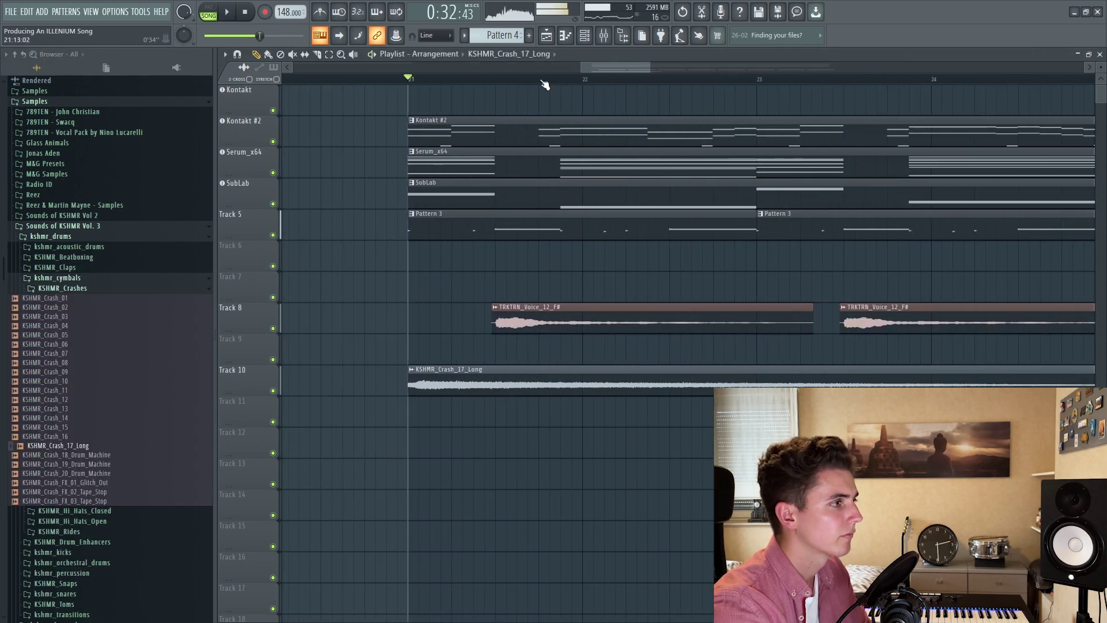
Cut a gap in the KSHMR_Crash_17_Long clip on Track 10 matching the chords' rest before bar 22 and play it back.
key("space")
left_click_drag(429, 371, 607, 383)
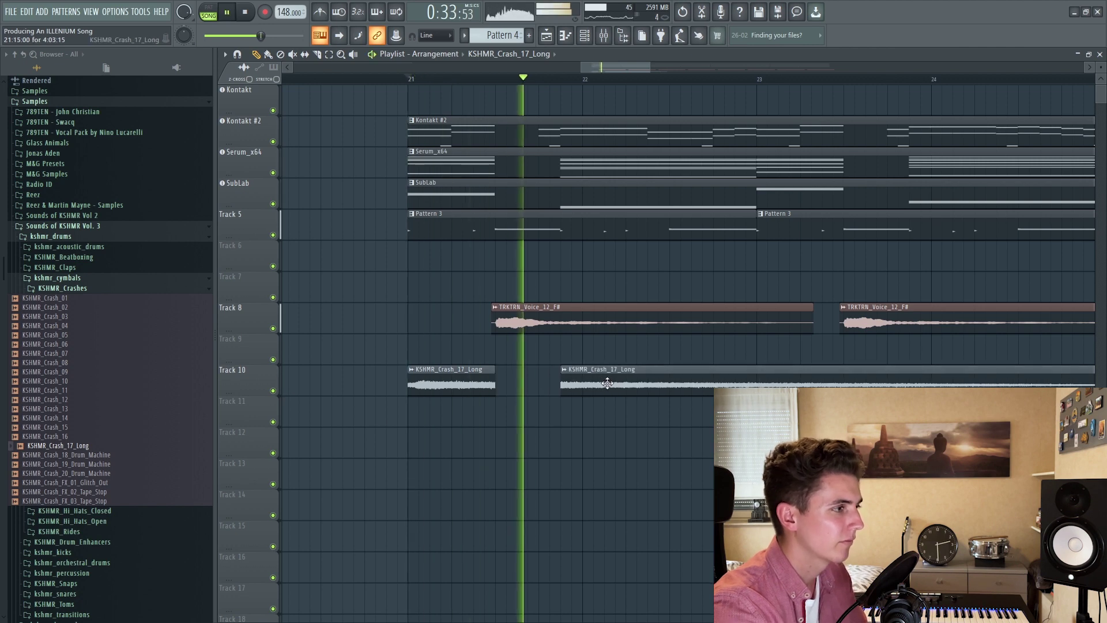
scroll(570, 73, "down", 5)
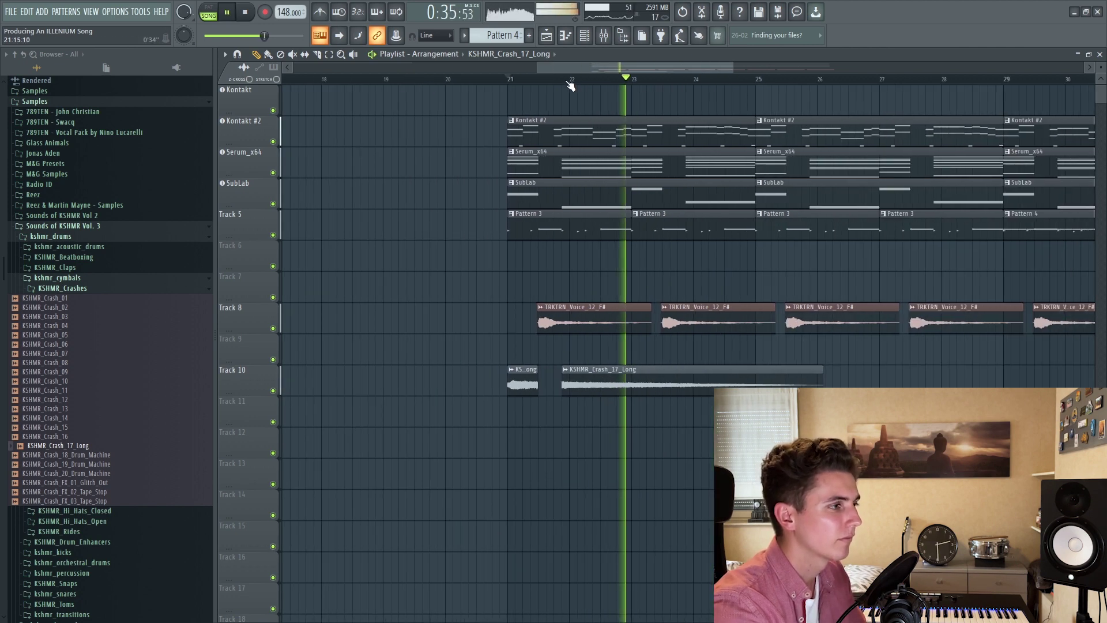
left_click(597, 38)
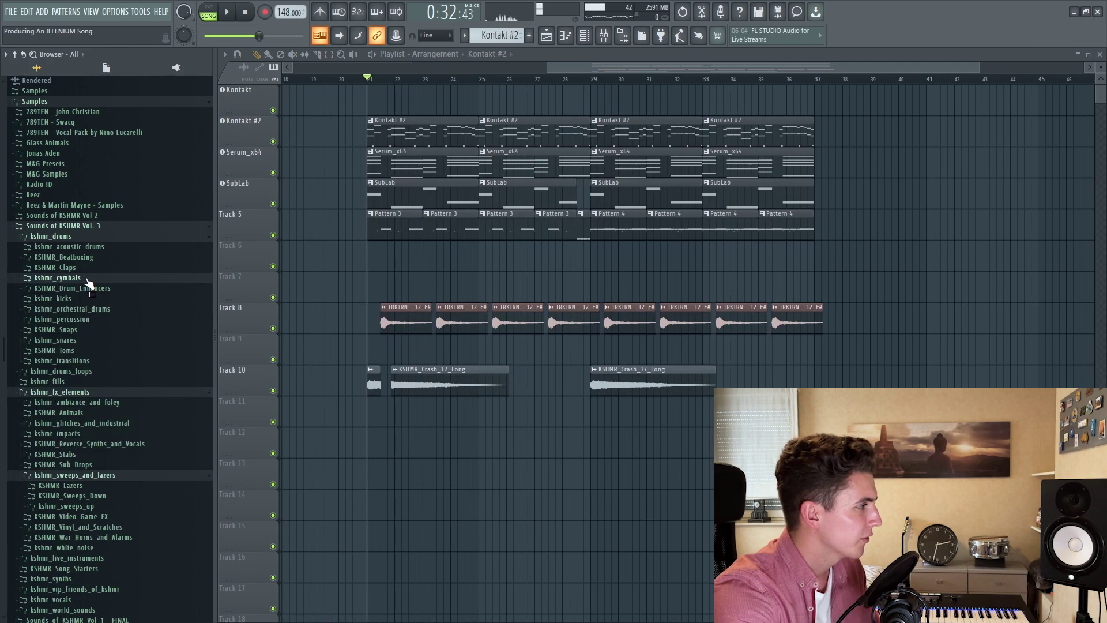
Audition the KSHMR_Main_Drums_Mid samples and place KSHMR_Orchestral_Drum_Mid_15 hits on playlist Tracks 6 and 7 from around bar 21.
left_click(102, 309)
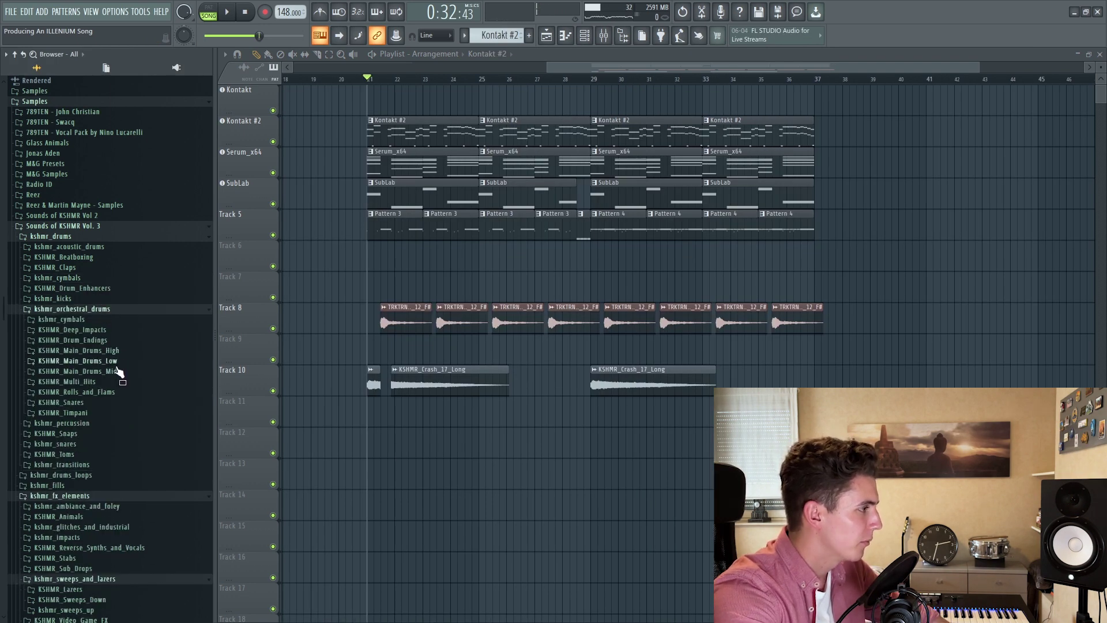
scroll(119, 376, "down", 3)
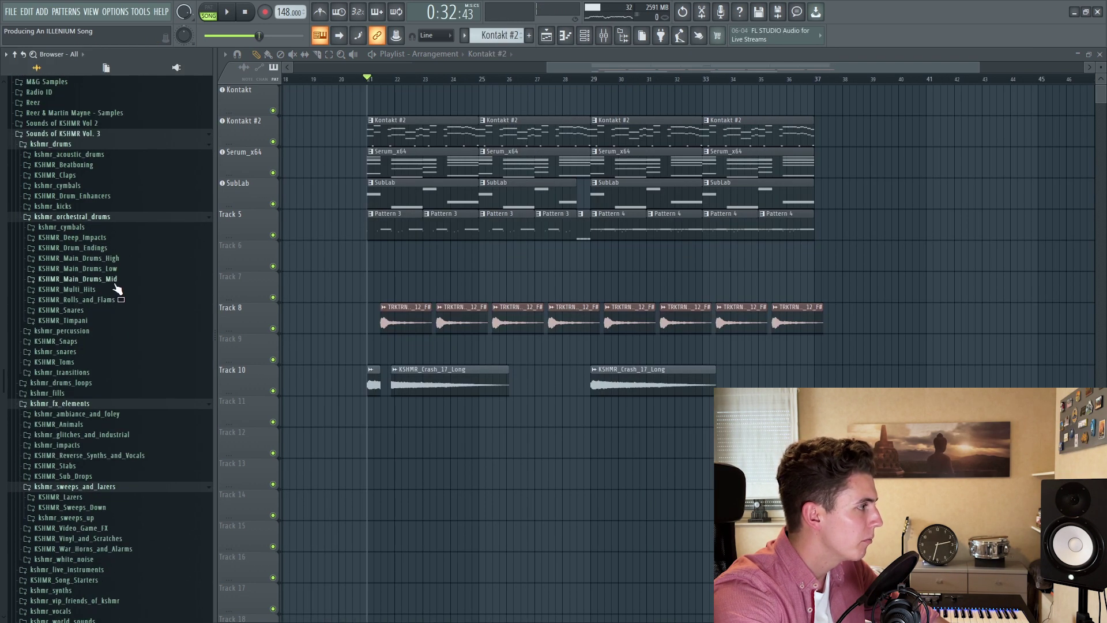
left_click(104, 279)
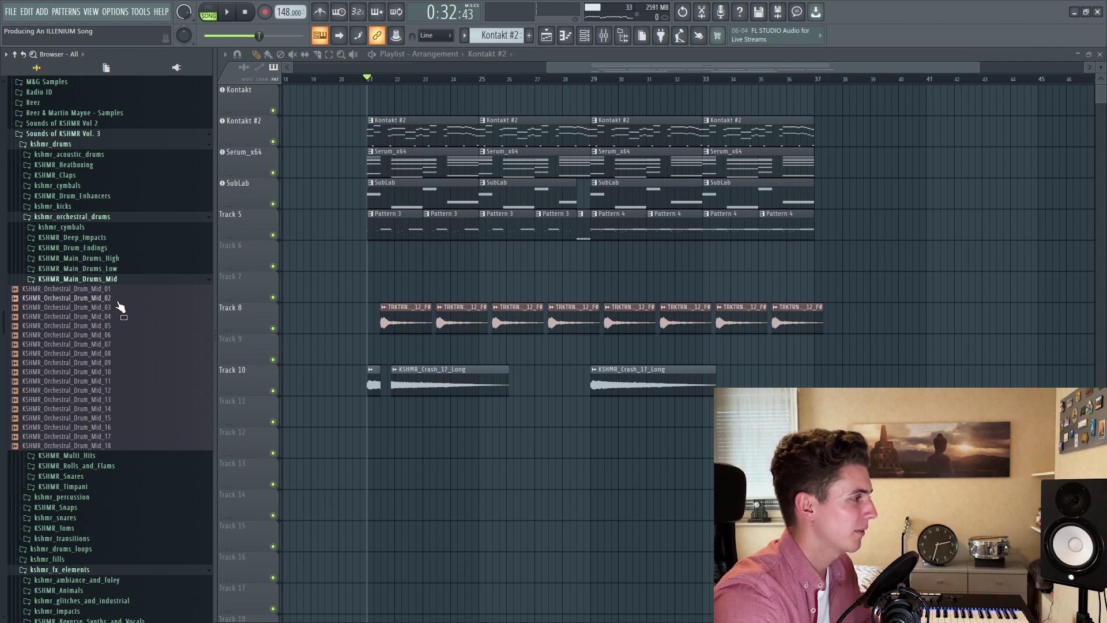
left_click(120, 335)
left_click(120, 372)
key("Down")
key("Down")
key("Down")
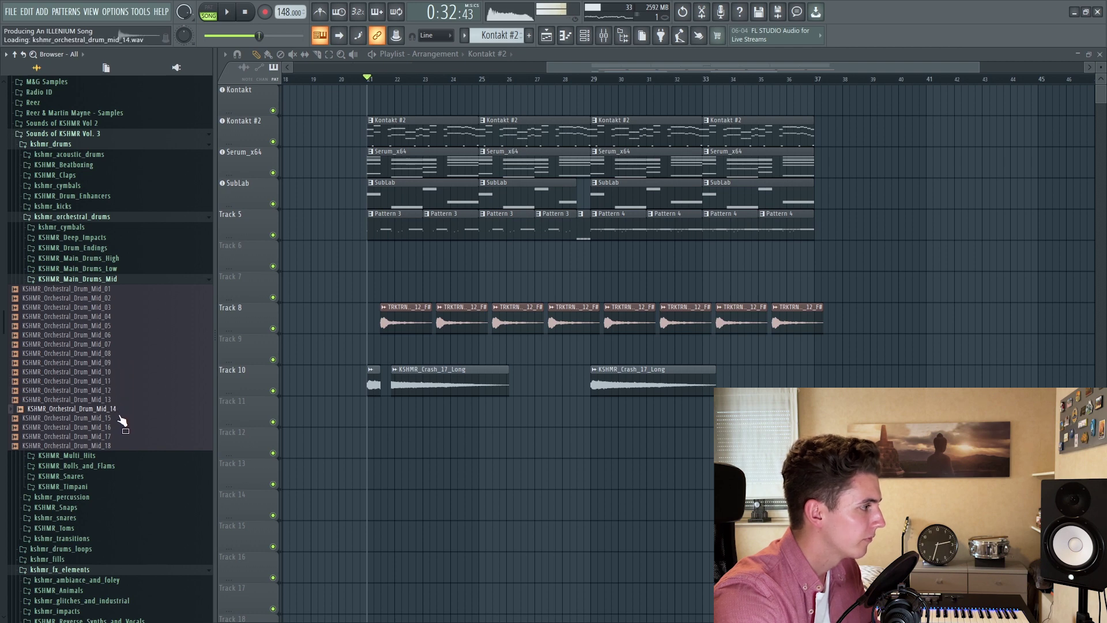
left_click_drag(377, 304, 379, 278)
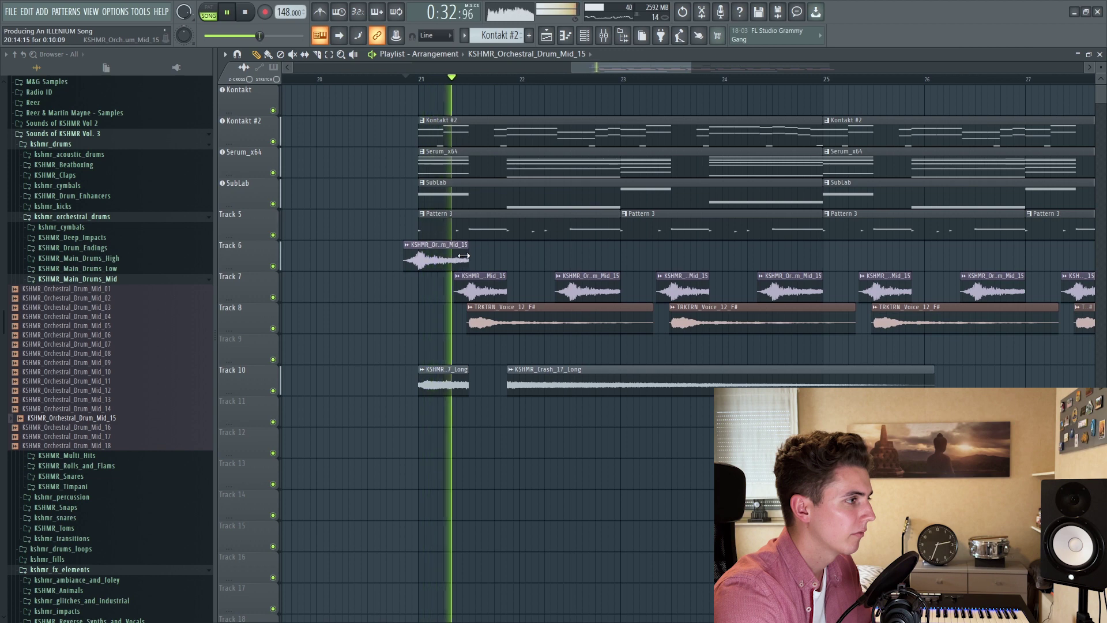
Load FabFilter Pro-Q 3 on the KSHMR_Orchestral_Drum_Mid_15 mixer insert with the Basic 100Hz preset.
key("F9")
key("space")
left_click(958, 170)
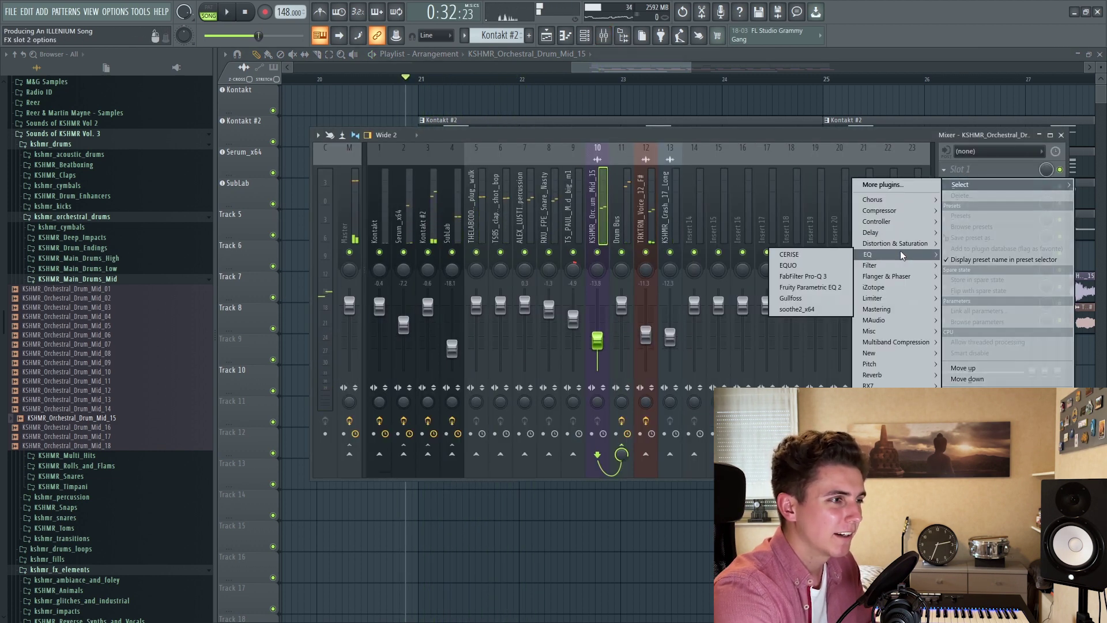
left_click(807, 276)
left_click(657, 186)
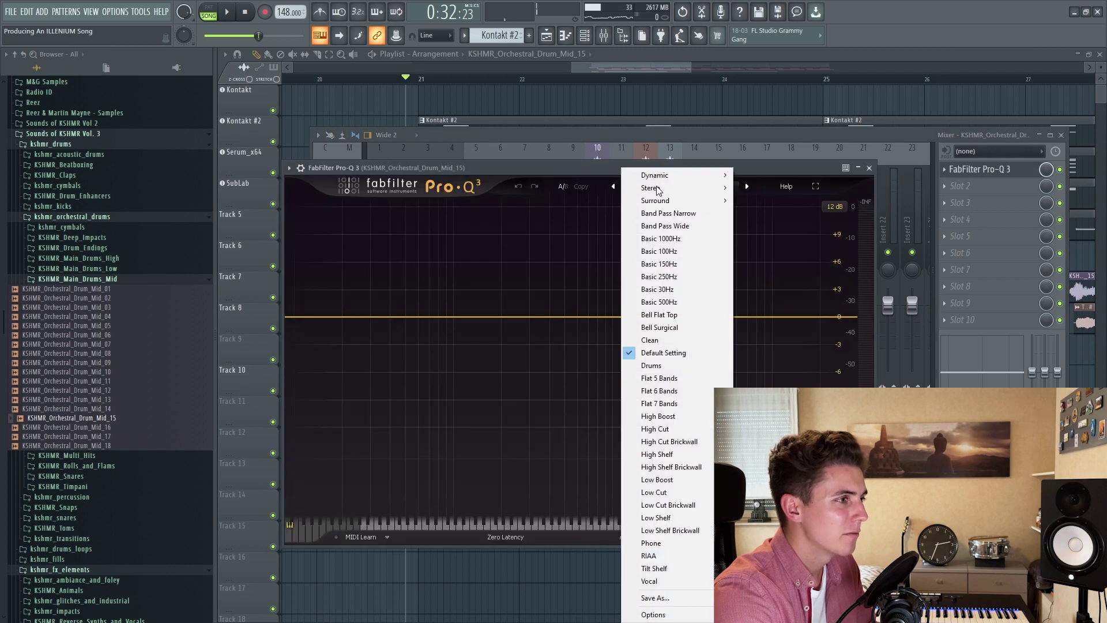
left_click(658, 252)
Set the orchestral drum's low cut to about 71 Hz and add a bell cut of about -1.1 dB near 97 Hz.
left_click_drag(484, 317, 432, 320)
key("space")
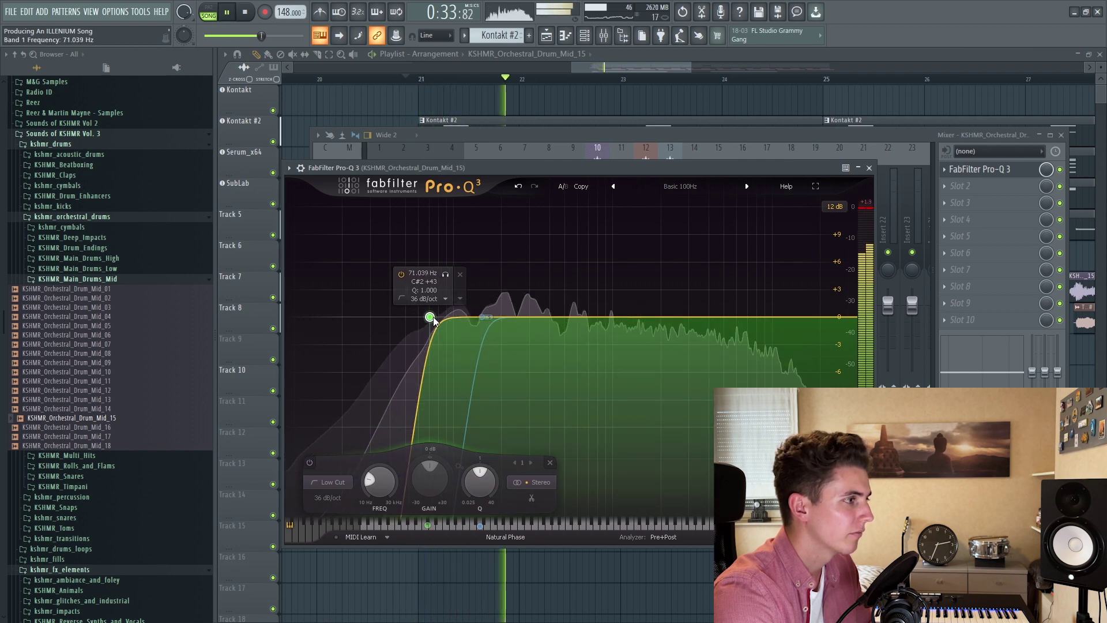
left_click(450, 325)
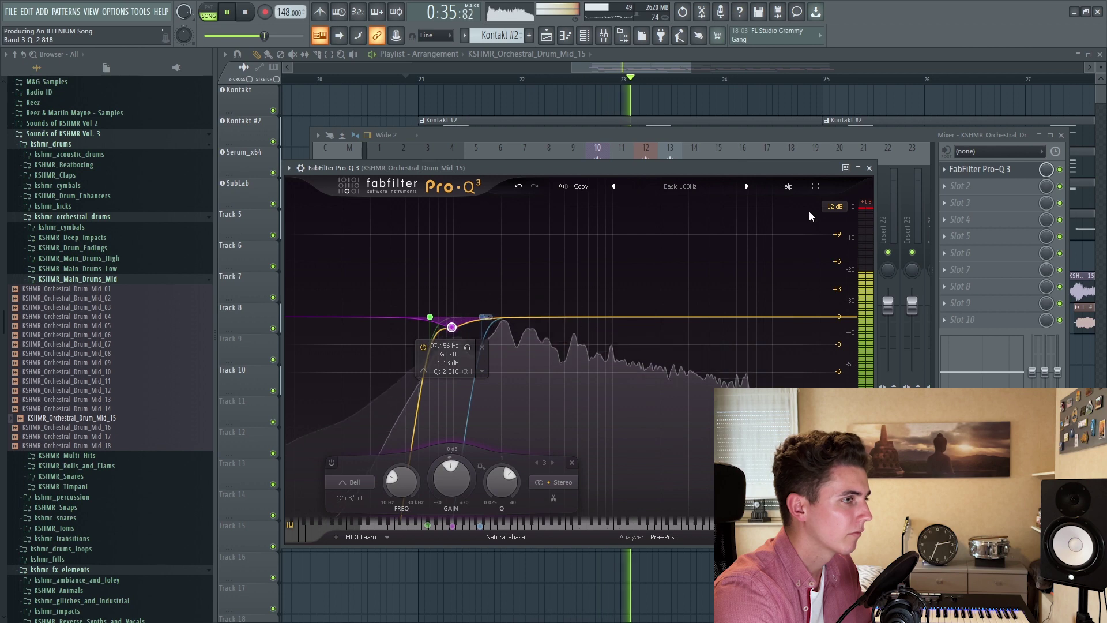
key("Escape")
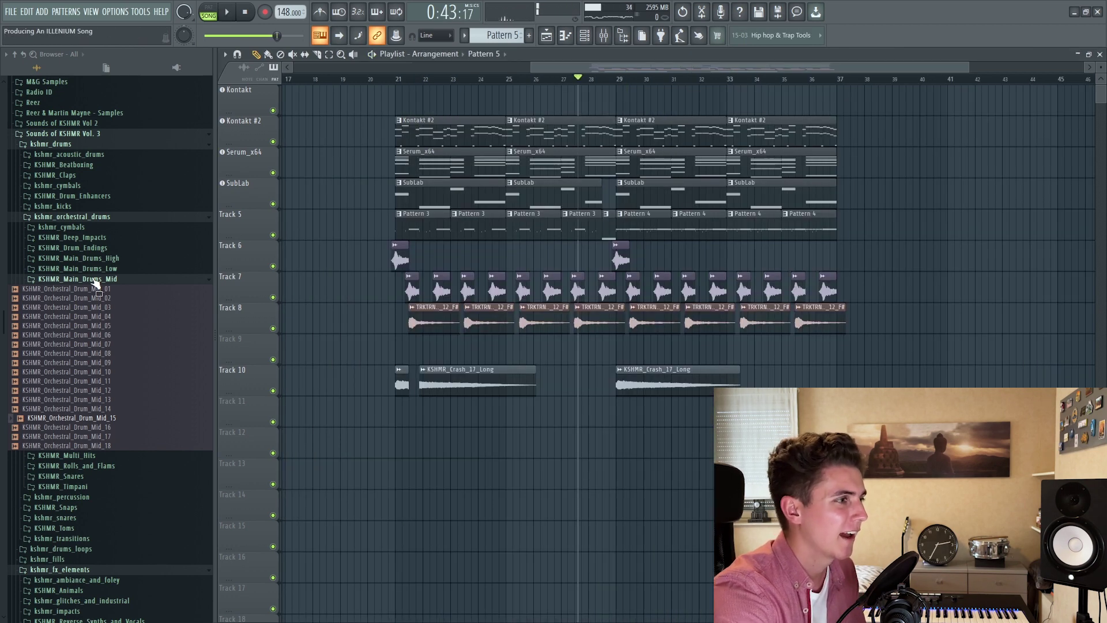
Audition the KSHMR_Big_Snares samples and place KSHMR_Big_Snare_17 on playlist Track 9 just after bar 29, aligning it with the other clips.
left_click(92, 217)
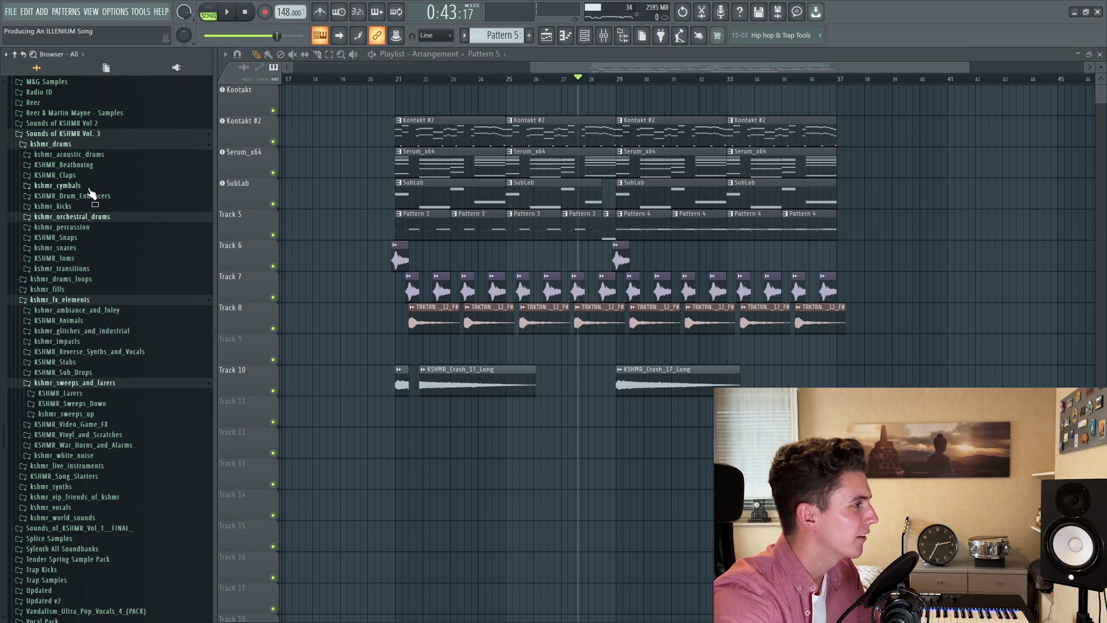
left_click(86, 248)
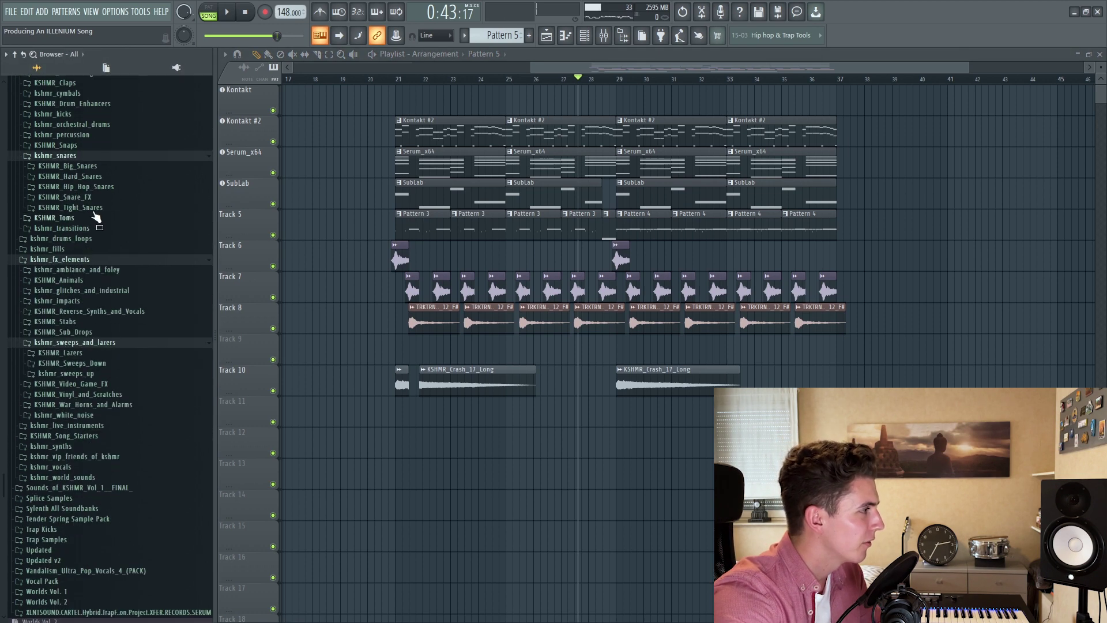
left_click(95, 167)
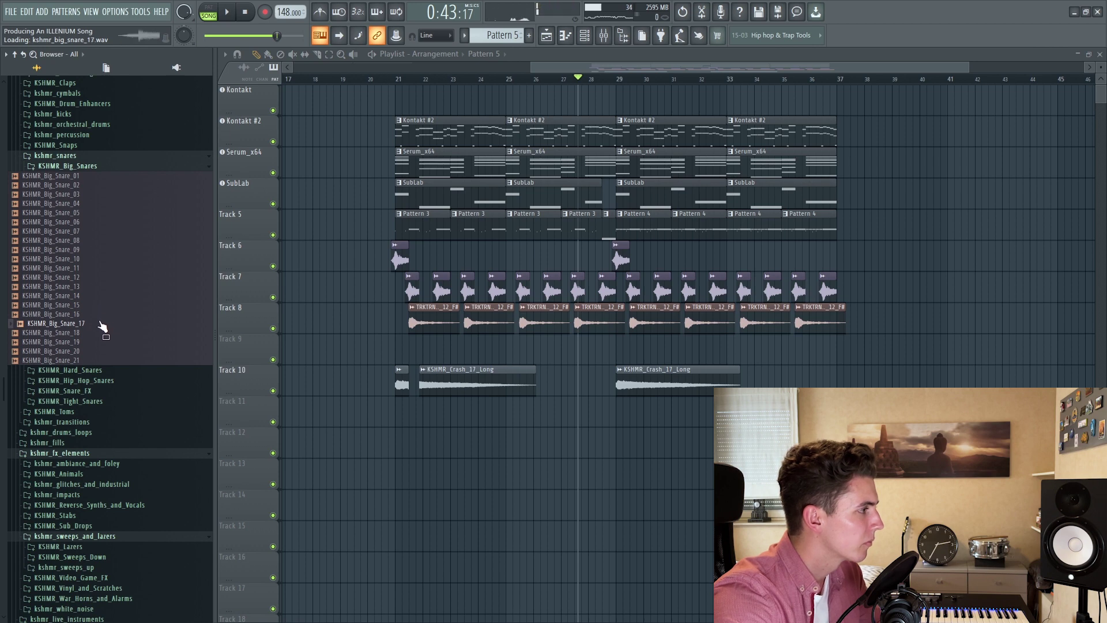
left_click_drag(94, 331, 628, 344)
scroll(607, 351, "up", 5)
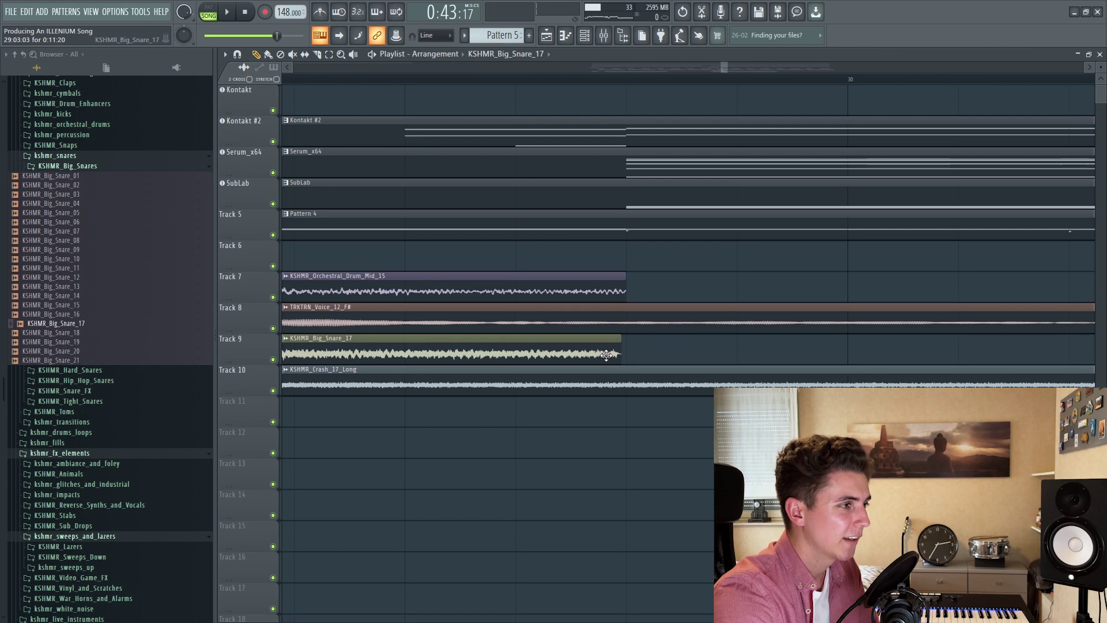
scroll(619, 82, "down", 5)
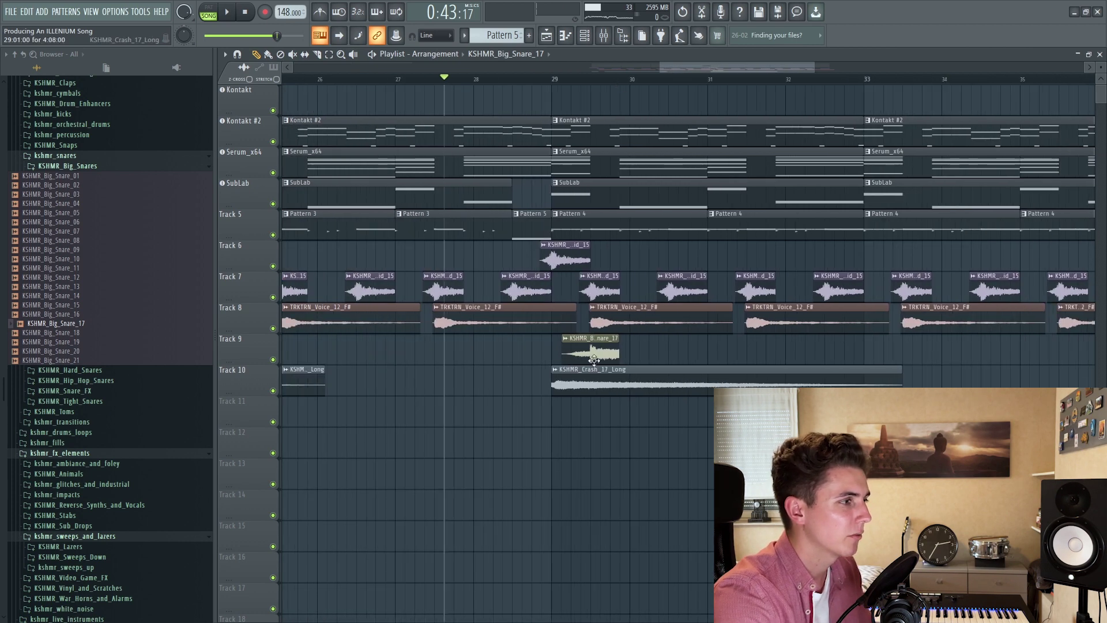
Route KSHMR_Big_Snare_17 to mixer insert 14 and load ValhallaVintageVerb on it.
left_click(605, 35)
right_click(694, 213)
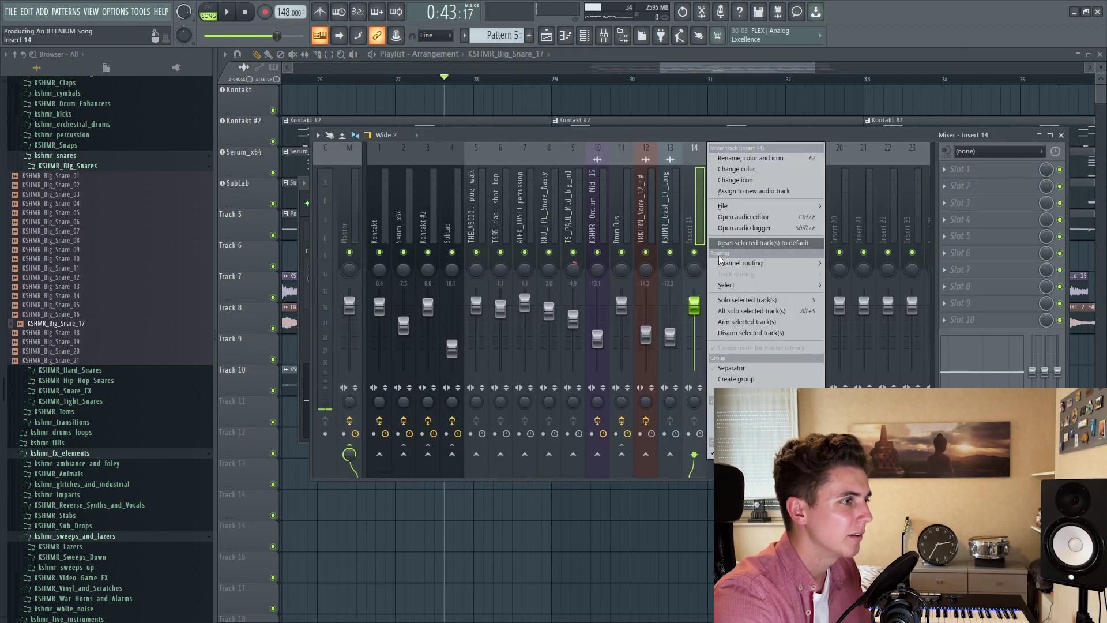
left_click(864, 263)
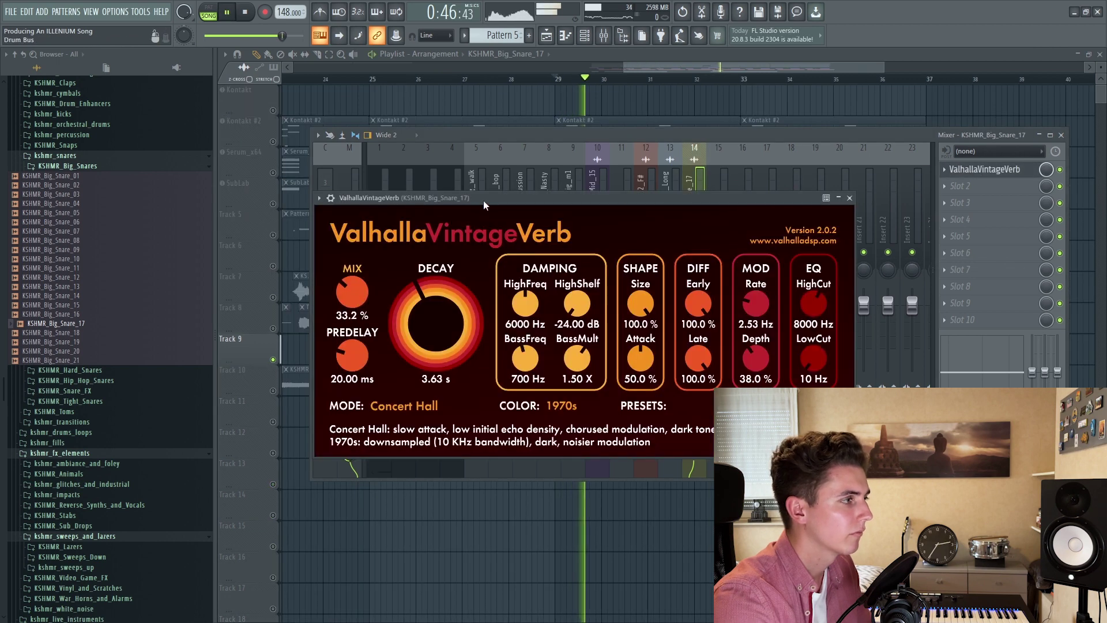
scroll(444, 285, "down", 1)
scroll(801, 354, "up", 5)
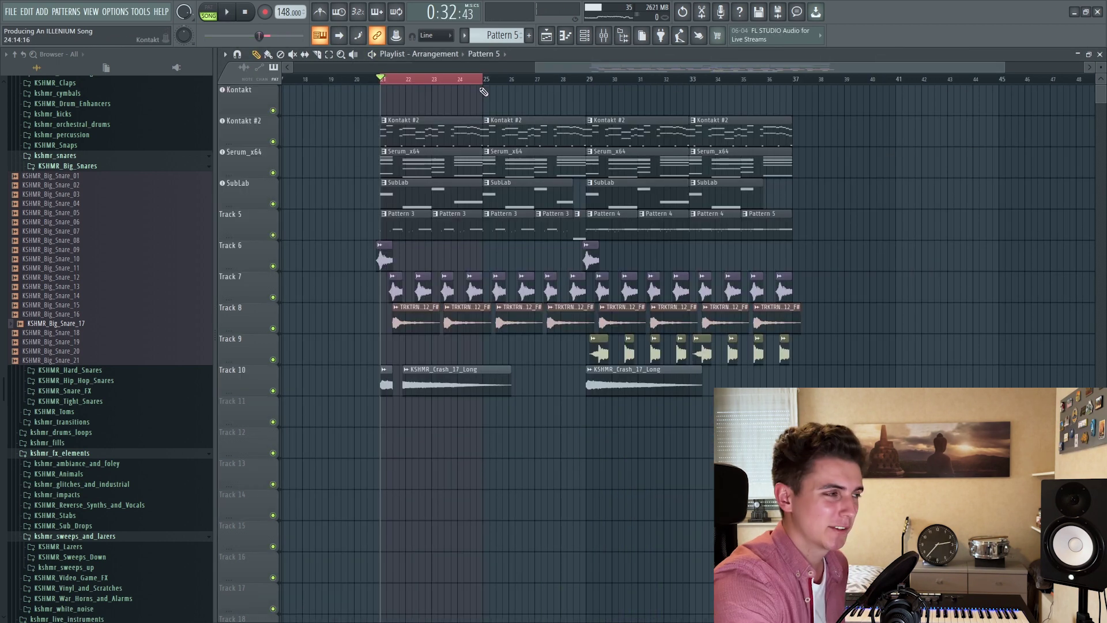
Create an automation clip for SubLab's channel pitch over bars 21 to 25.
left_click(247, 188)
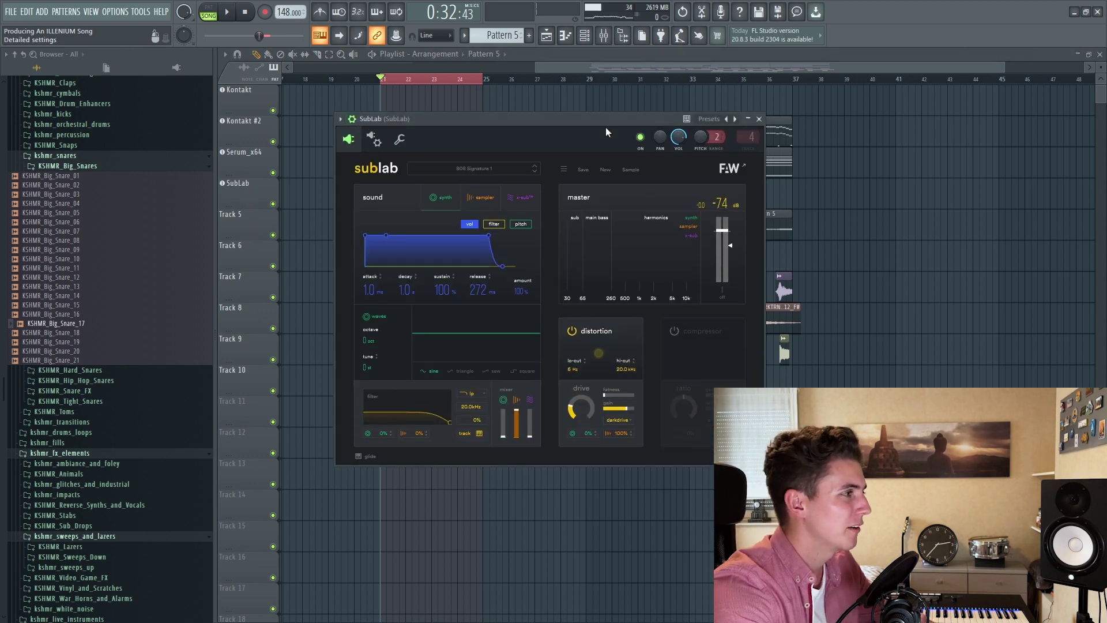
right_click(702, 138)
left_click(741, 178)
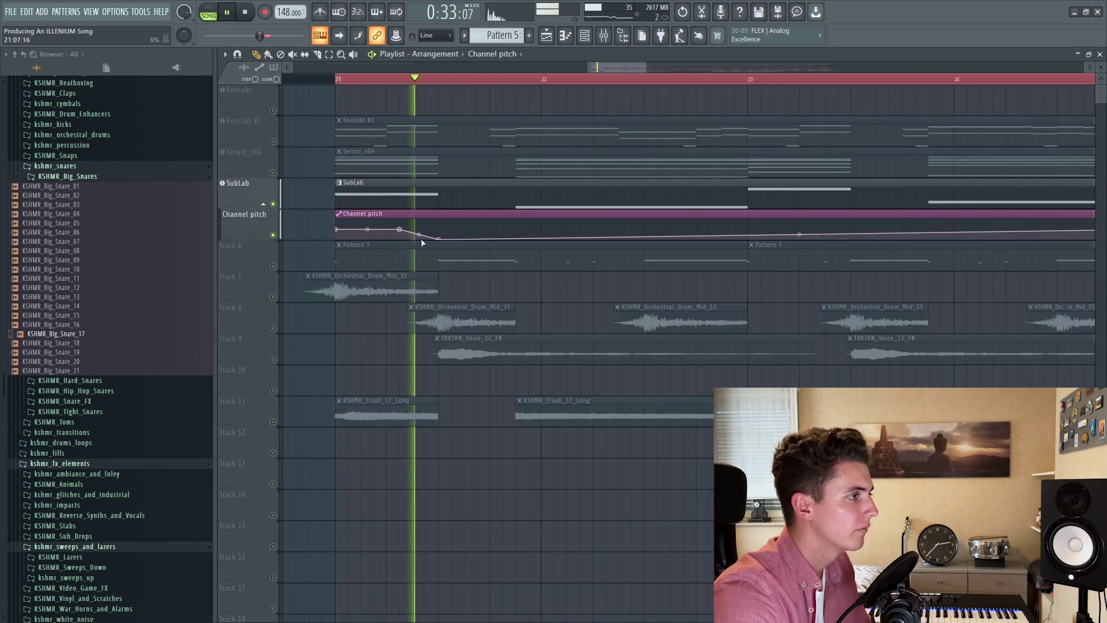
Shape a pitch dip in SubLab's Channel pitch automation after bar 21, pasting the 50% value into the points around it and at bar 23.
right_click(389, 231)
left_click(419, 424)
right_click(491, 235)
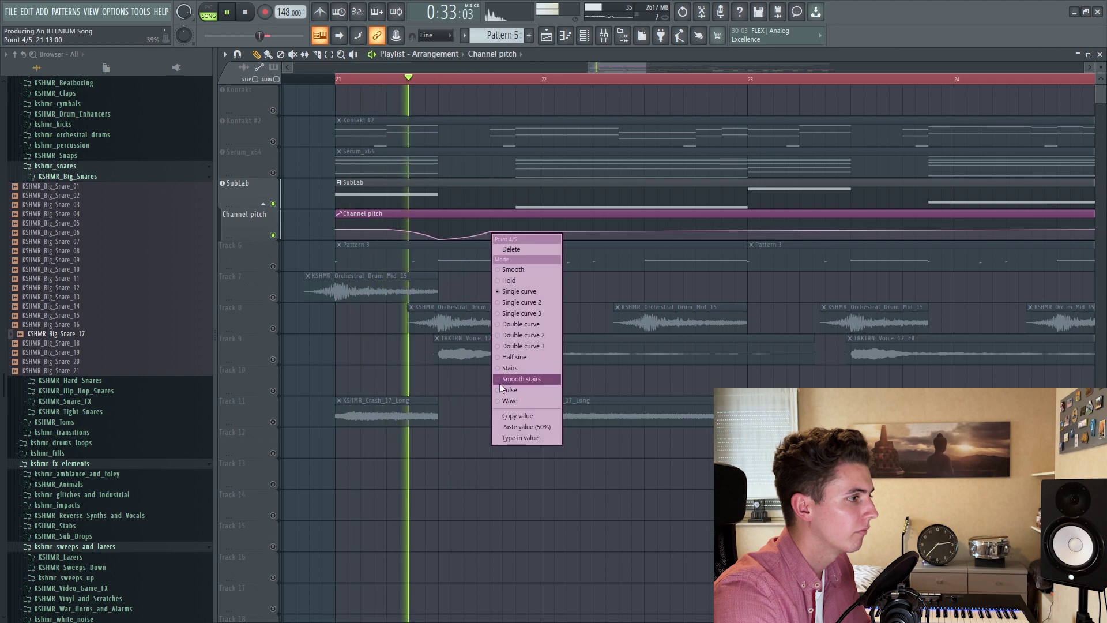
left_click(503, 426)
scroll(516, 289, "down", 2)
right_click(655, 227)
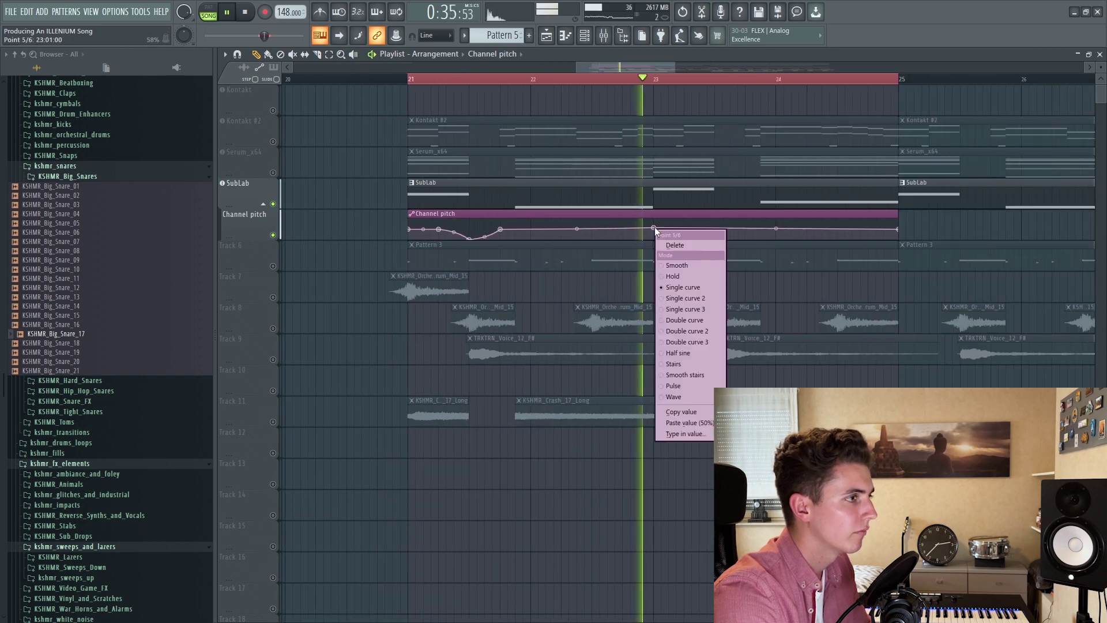
left_click(674, 421)
Play back the SubLab pitch automation and unsolo the SubLab track so all playlist tracks sound.
key("space")
key("space")
key("space")
right_click(275, 200)
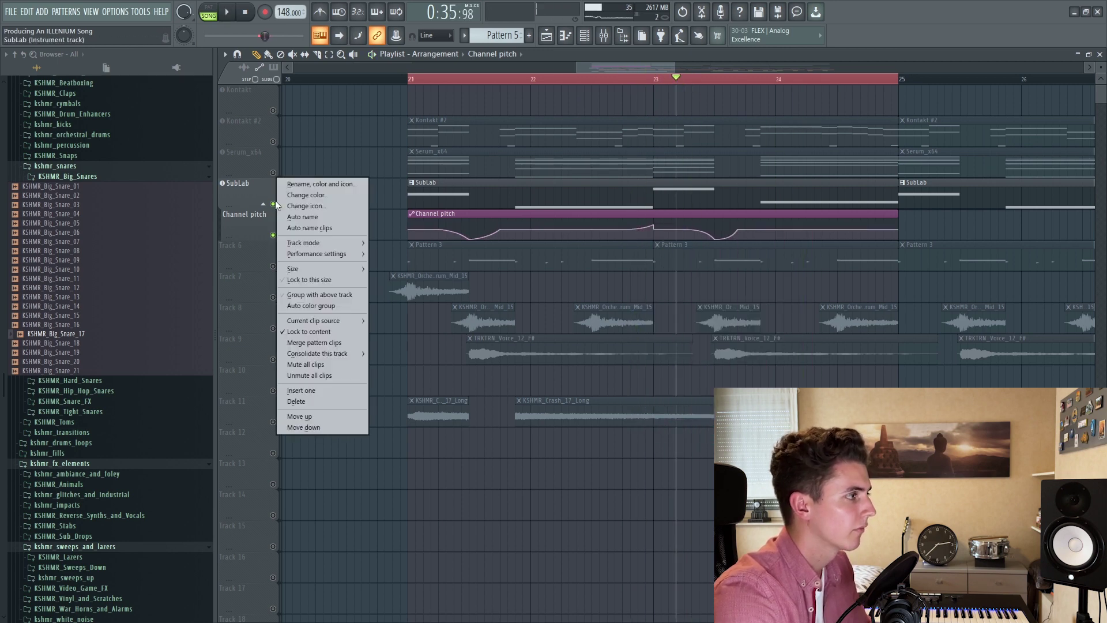
right_click(274, 204)
right_click(274, 204)
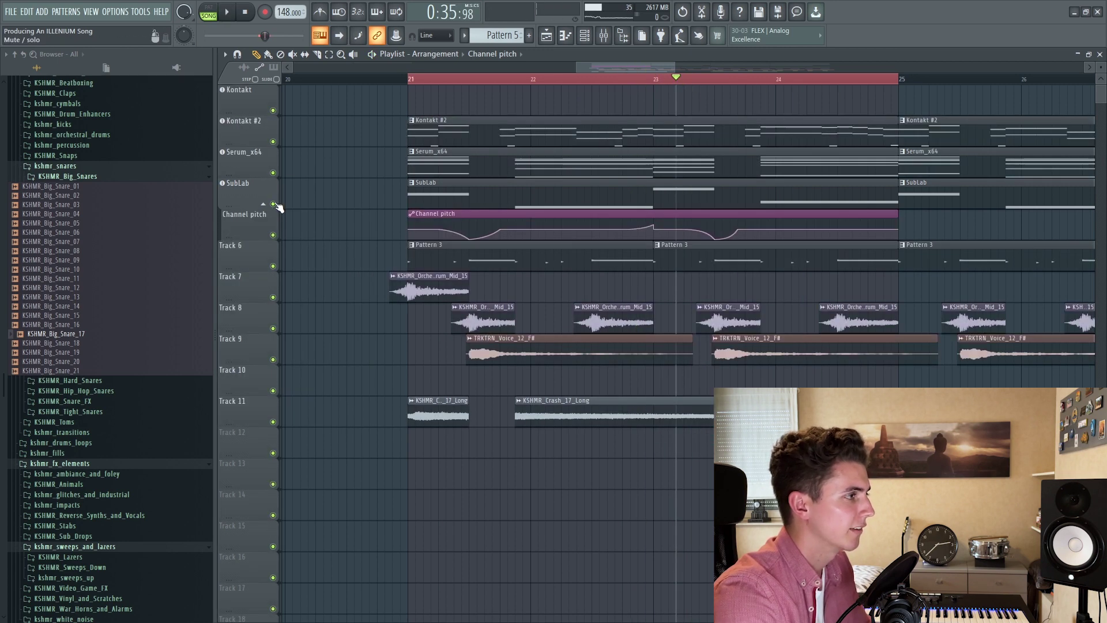
Play the full drop from bar 21, shorten the Channel pitch automation clip and duplicate it along its track.
left_click(413, 80)
scroll(412, 80, "down", 3)
key("space")
left_click_drag(611, 214, 507, 219)
key("ctrl+b")
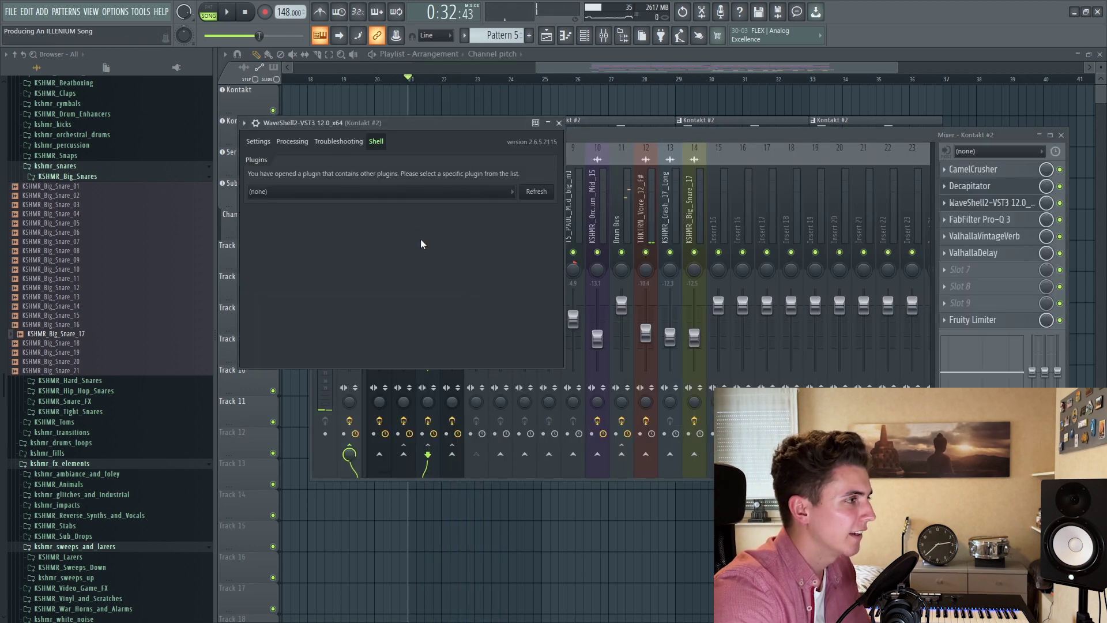
Choose the S1 Stereo Imager in the WaveShell on the Kontakt #2 insert and raise its width above 1 during playback.
left_click(412, 194)
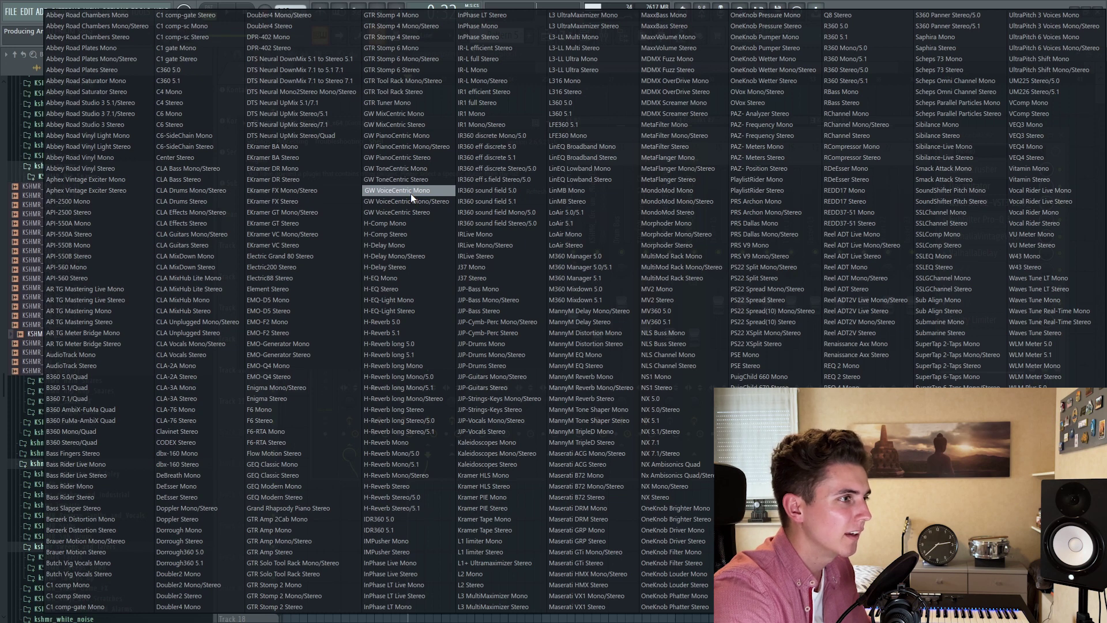
key("space")
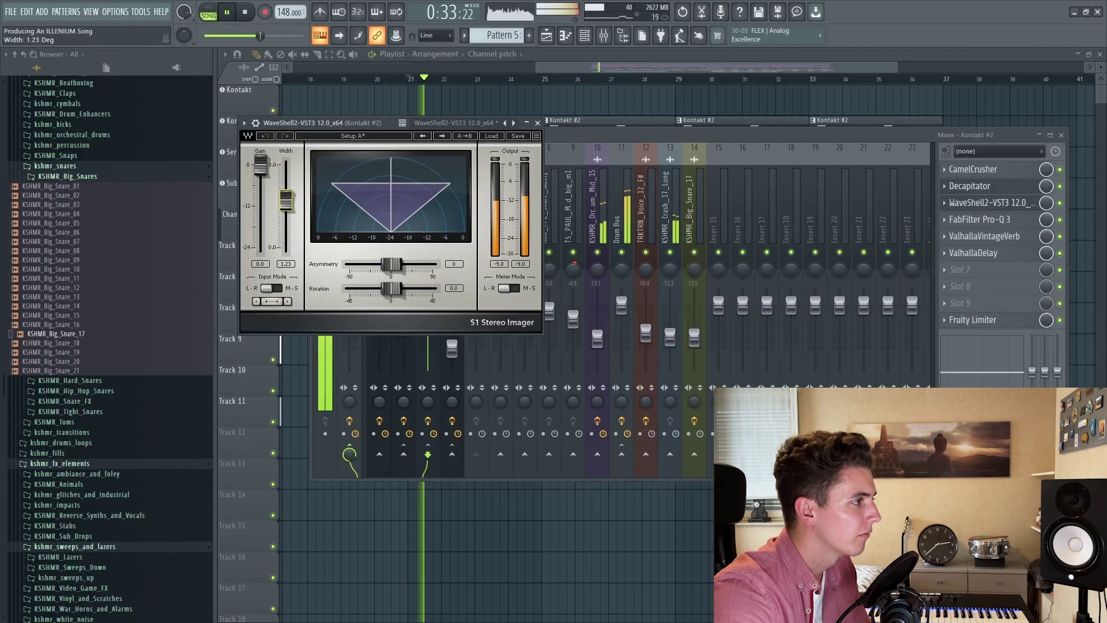
left_click_drag(285, 200, 285, 196)
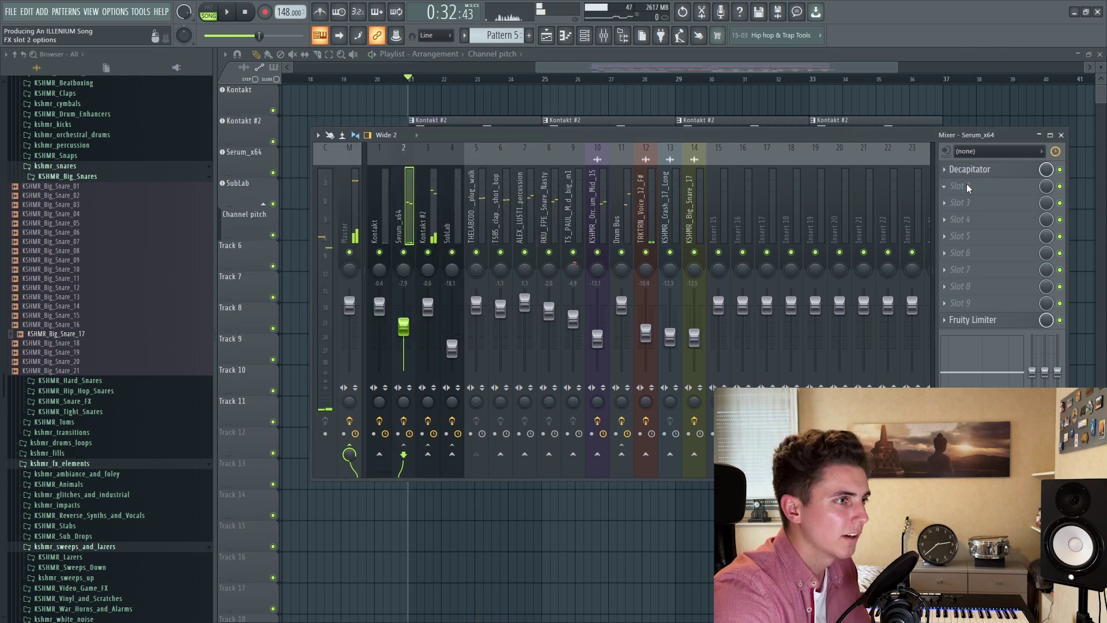
Load the S1 Stereo Imager in the second effect slot of the Serum_x64 insert and raise its width to 1.40.
left_click(967, 188)
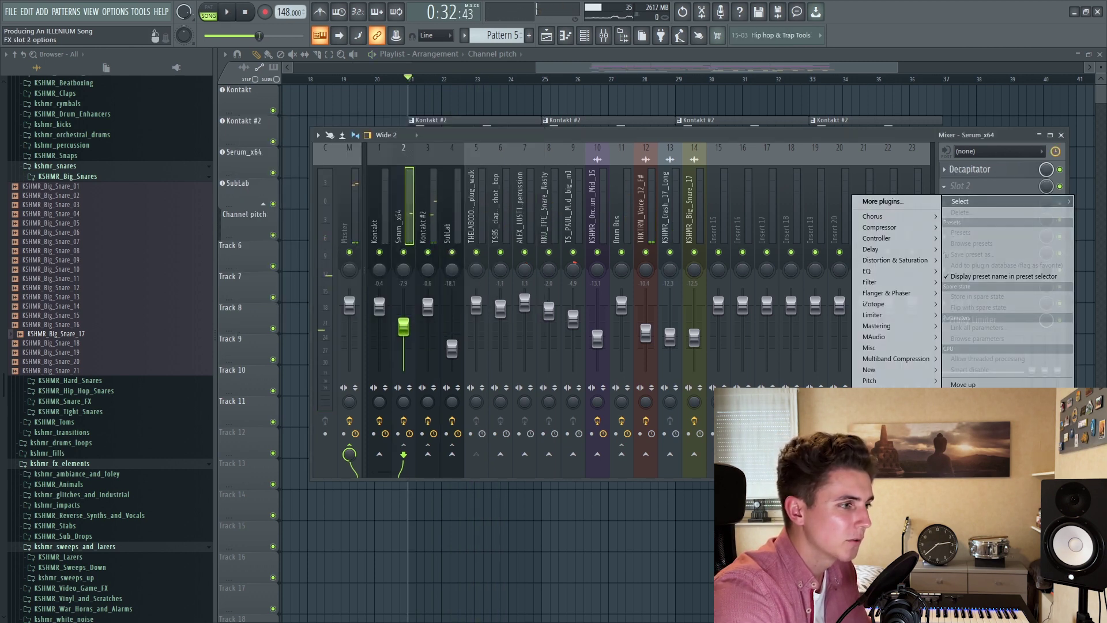
left_click(893, 446)
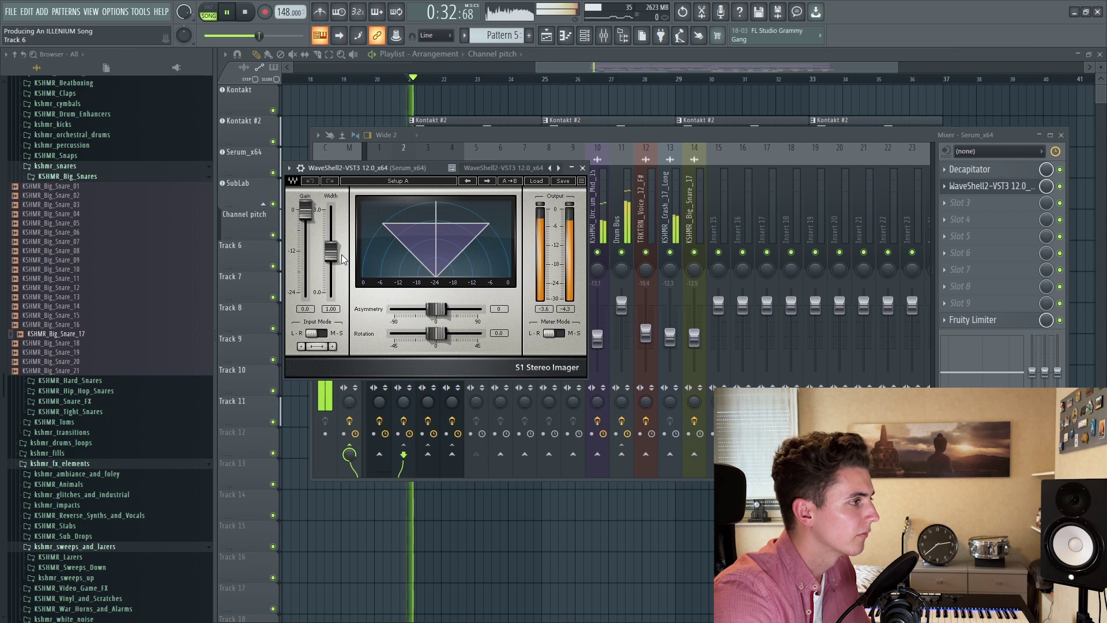
left_click_drag(331, 238, 331, 241)
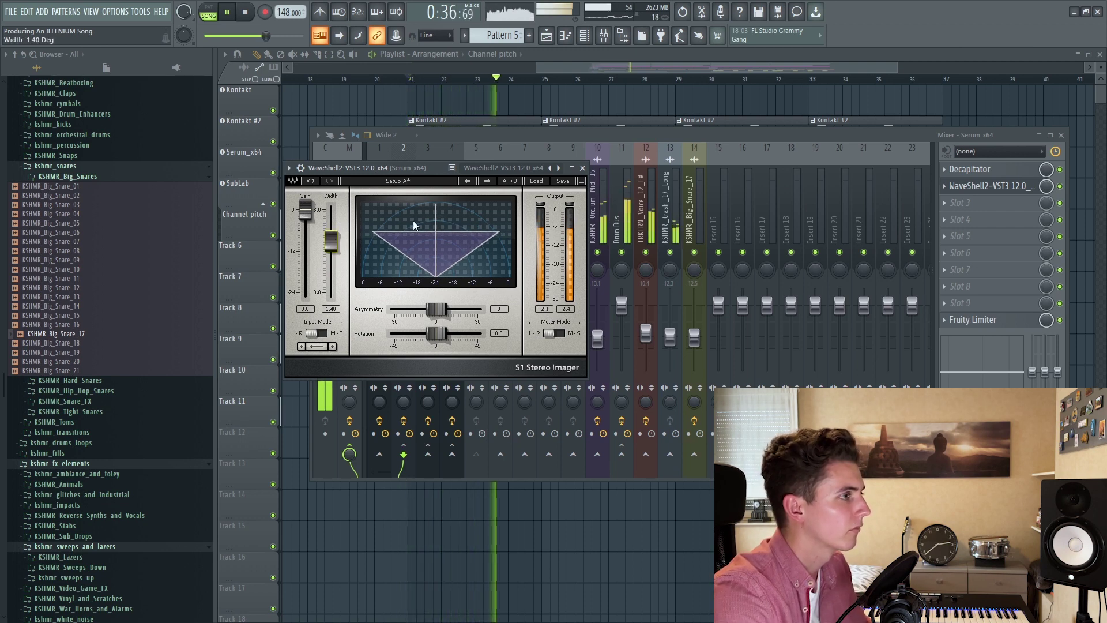
key("Escape")
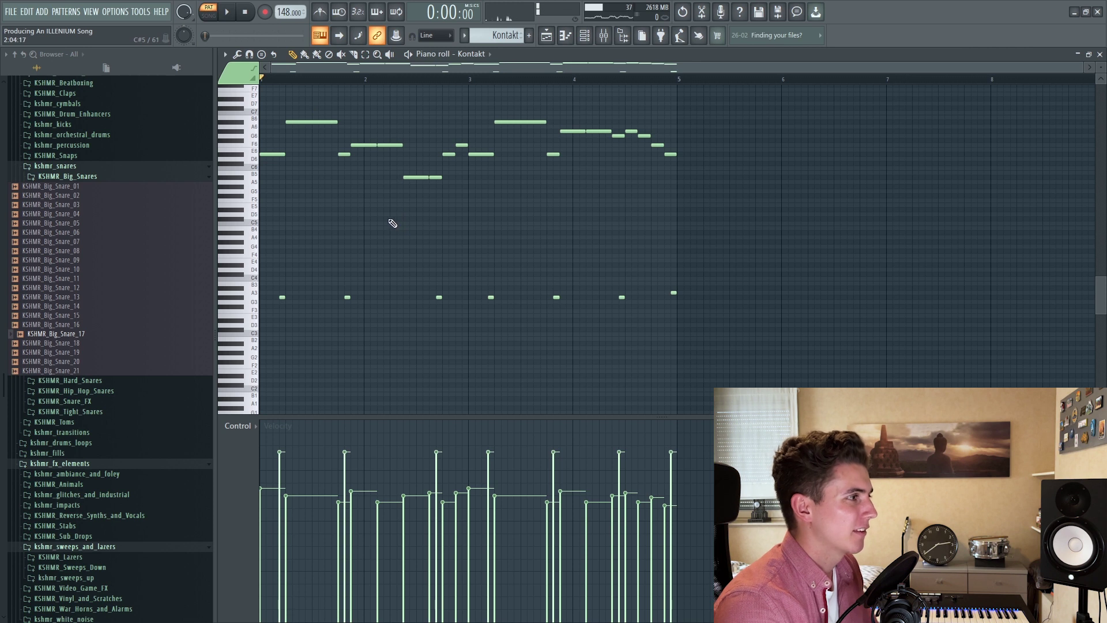
Start an Intro pattern for the Kontakt guitar and lay out a four-bar melody variation in its piano roll.
scroll(392, 223, "up", 3)
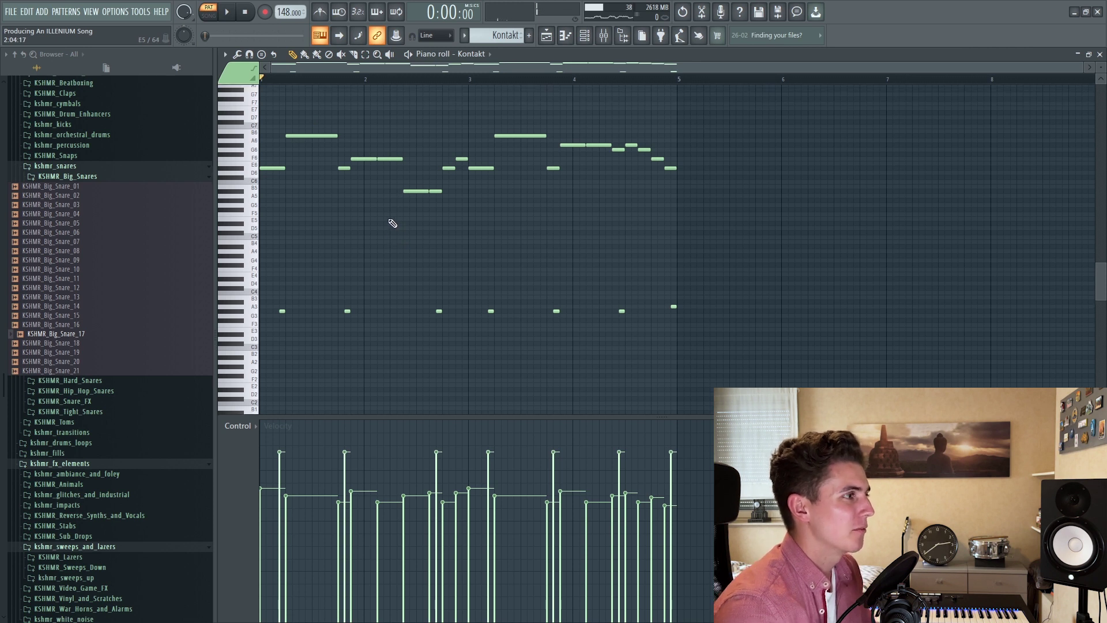
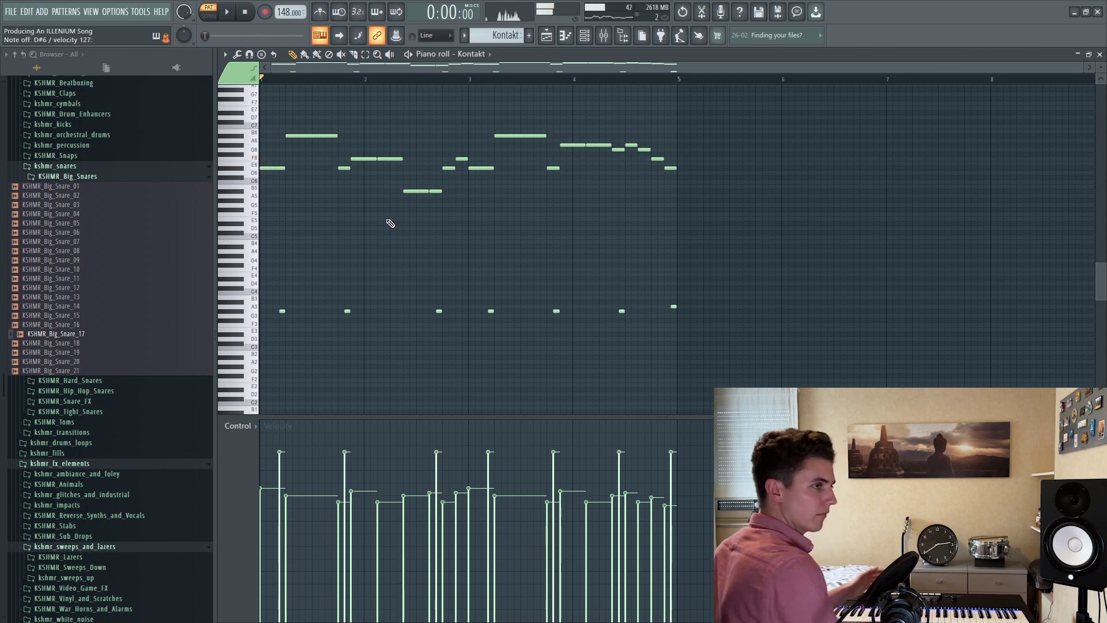
left_click(496, 35)
left_click(519, 43)
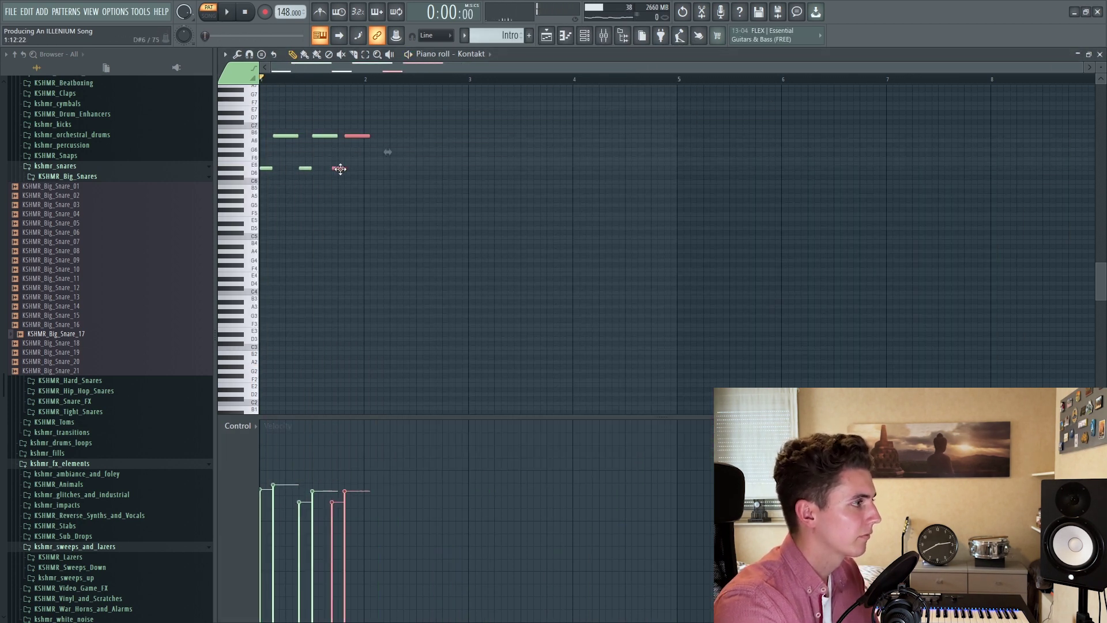
left_click_drag(404, 186, 455, 186)
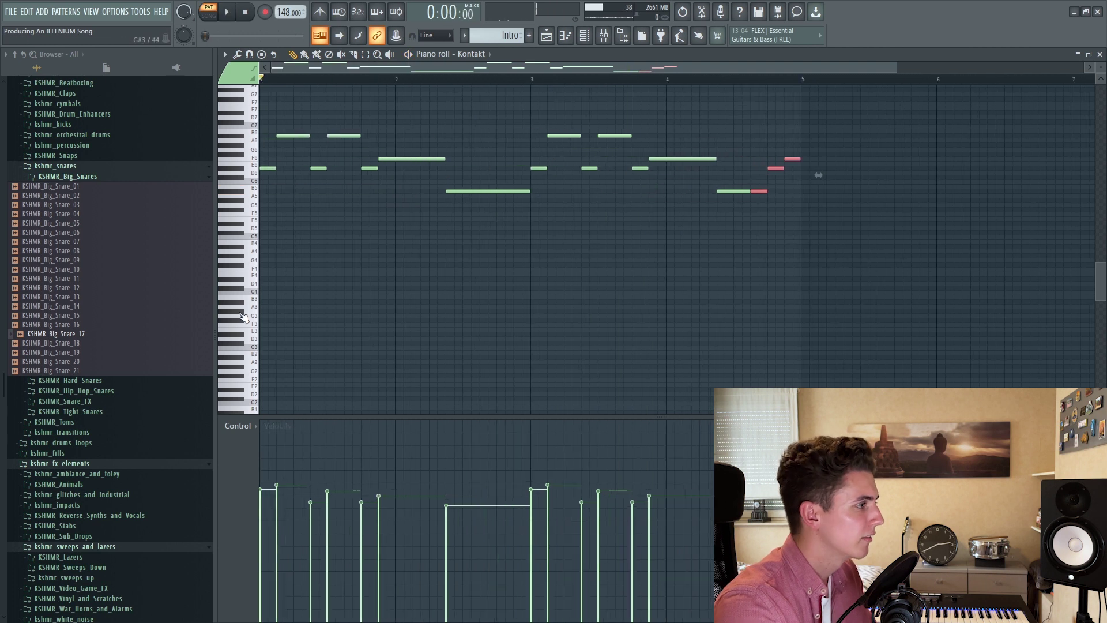
Add short low notes between the Intro melody notes and extend the F6 note before bar 2 up to bar 3.
left_click(372, 310)
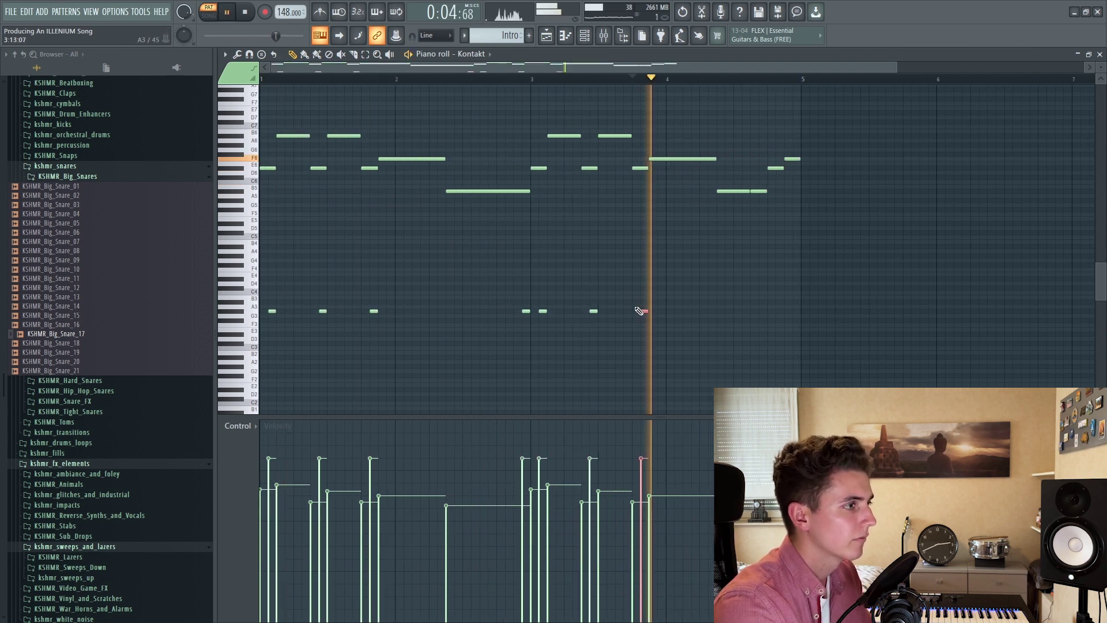
left_click(712, 306)
left_click(796, 306)
left_click_drag(444, 159, 530, 158)
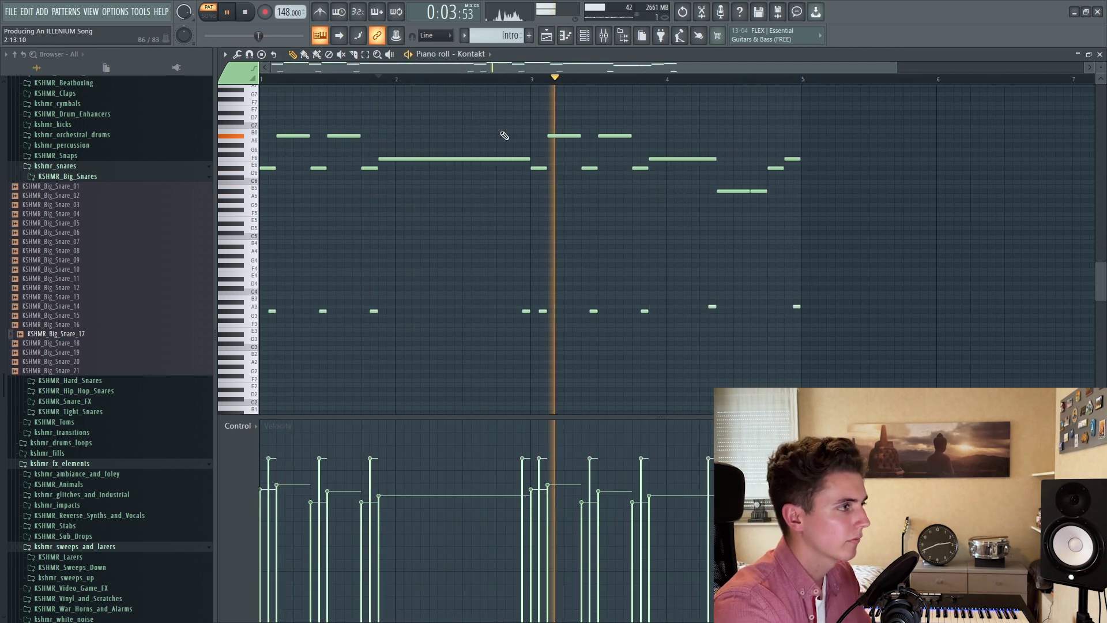
scroll(641, 82, "down", 1)
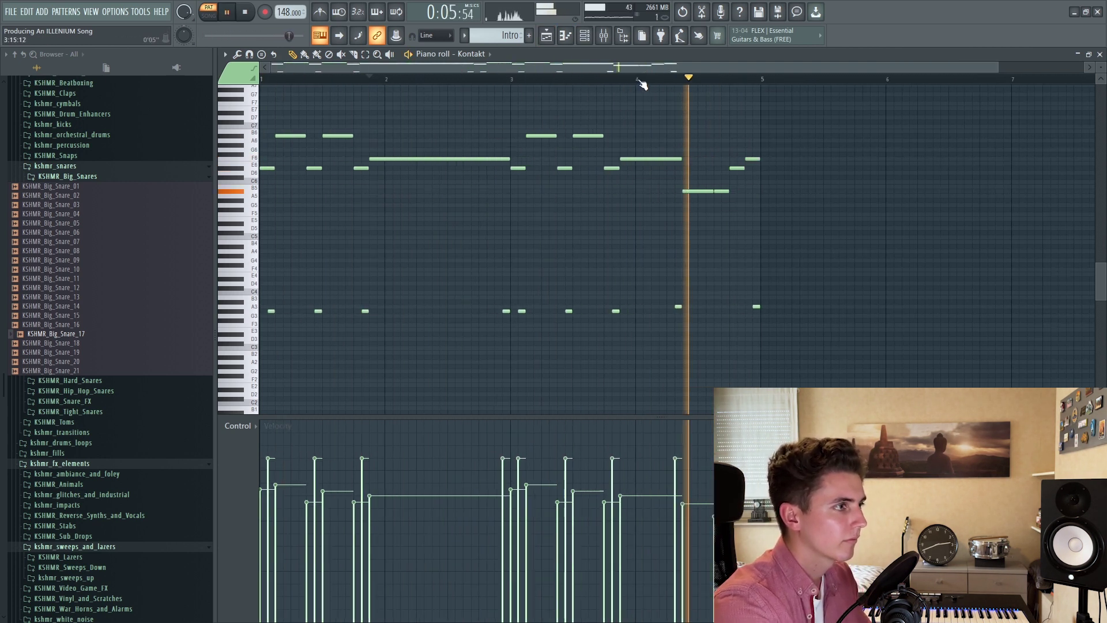
key("space")
Place the Intro clips from bar 1 and set up the Kontakt #5 channel with the NOIRE Pure piano.
key("F5")
key("l")
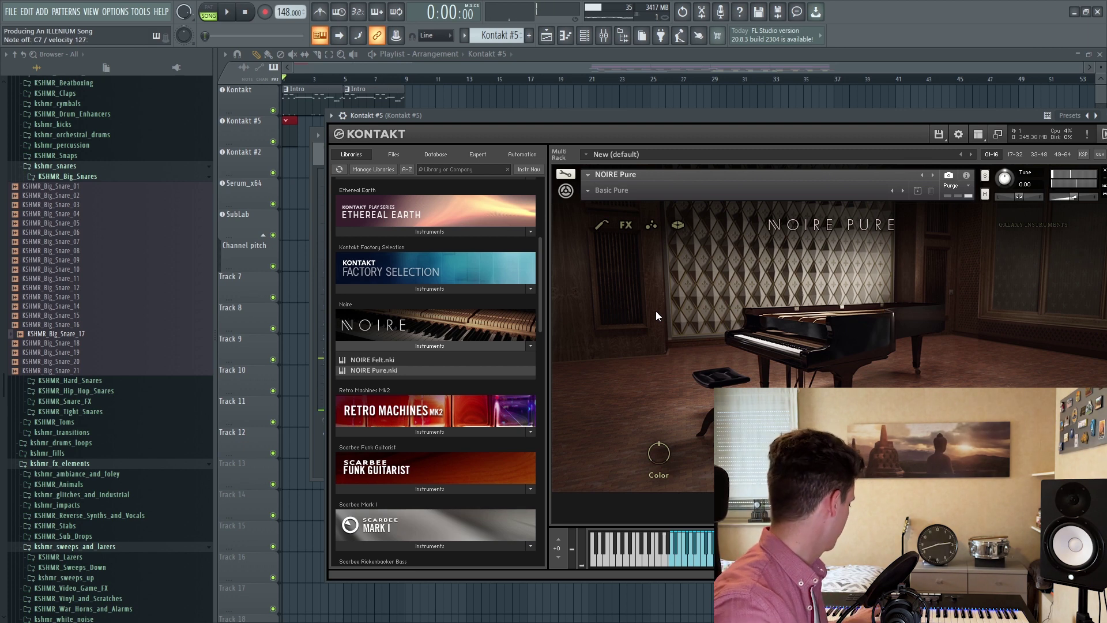
key("F7")
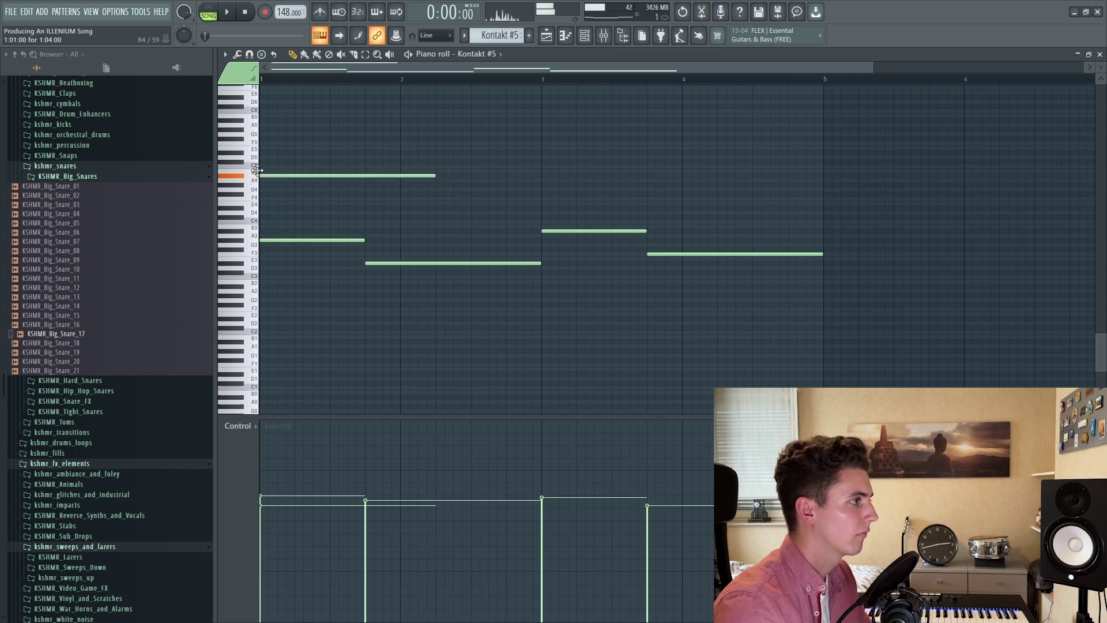
Match the first upper piano note to its bass note, and add upper notes over the second and third bass notes.
left_click_drag(433, 176, 366, 198)
key("space")
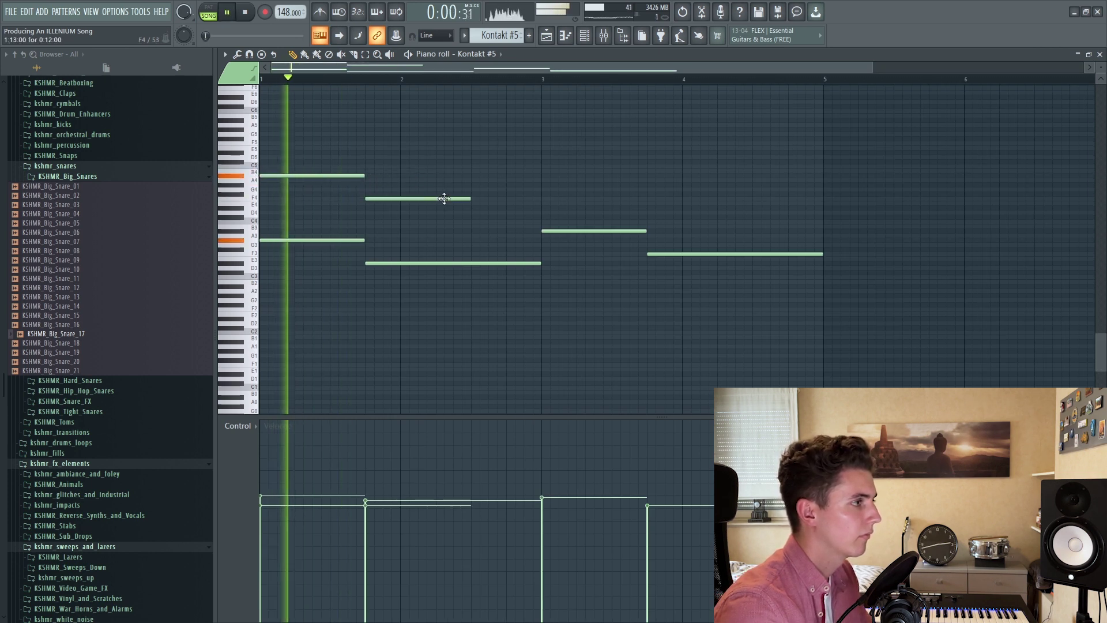
left_click_drag(469, 198, 564, 156)
key("space")
key("space")
Add an upper note over the last bass note of the piano pattern and play it back from bar 3.
left_click(533, 80)
left_click_drag(556, 103, 821, 186)
left_click(549, 502)
key("space")
key("space")
key("space")
key("space")
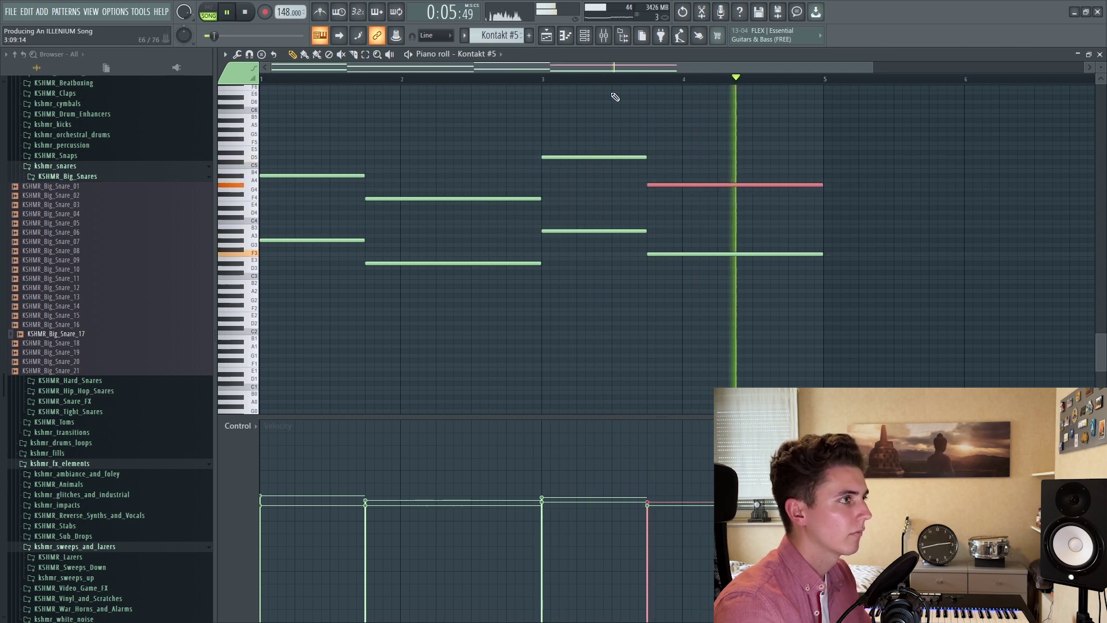
Duplicate the Intro and Kontakt #5 clips in the playlist to fill bars 9 to 17.
key("F5")
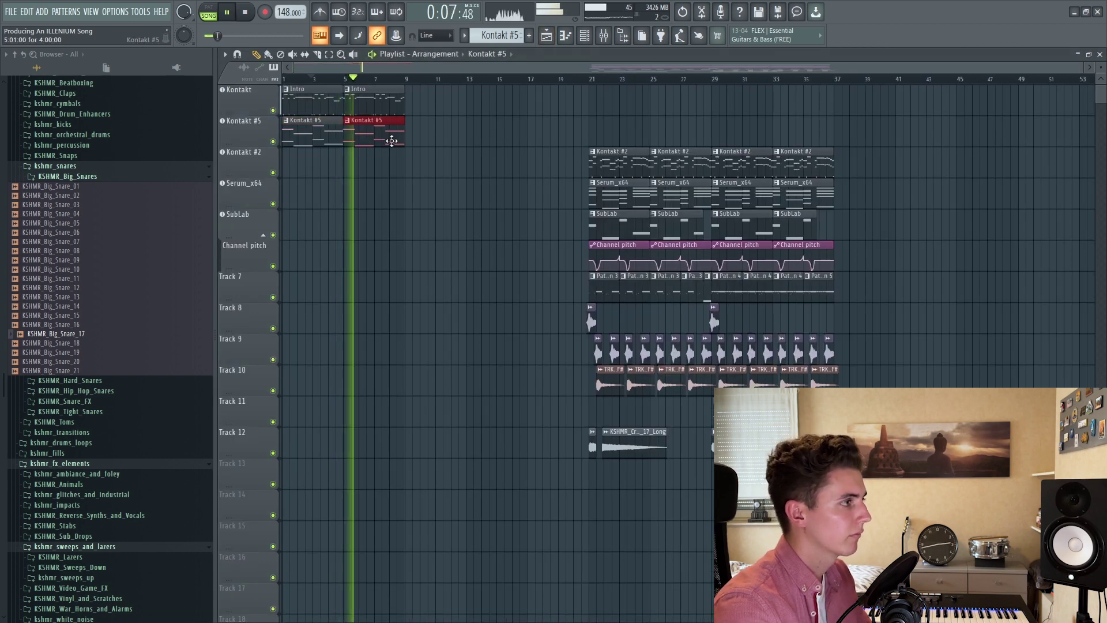
left_click_drag(413, 145, 300, 108)
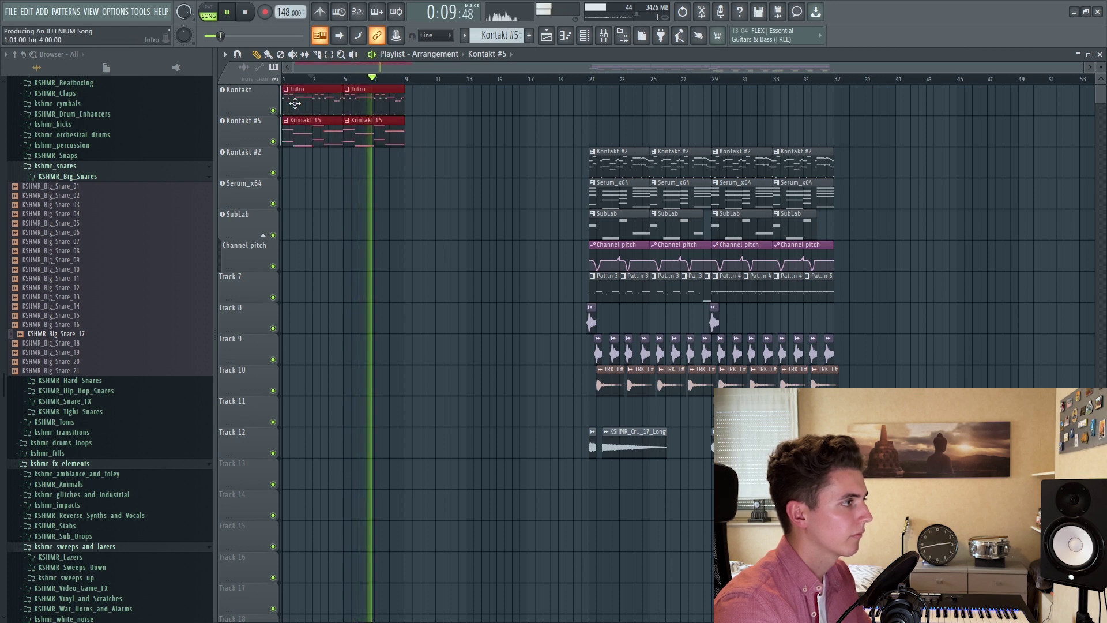
key("ctrl+b")
left_click(433, 190)
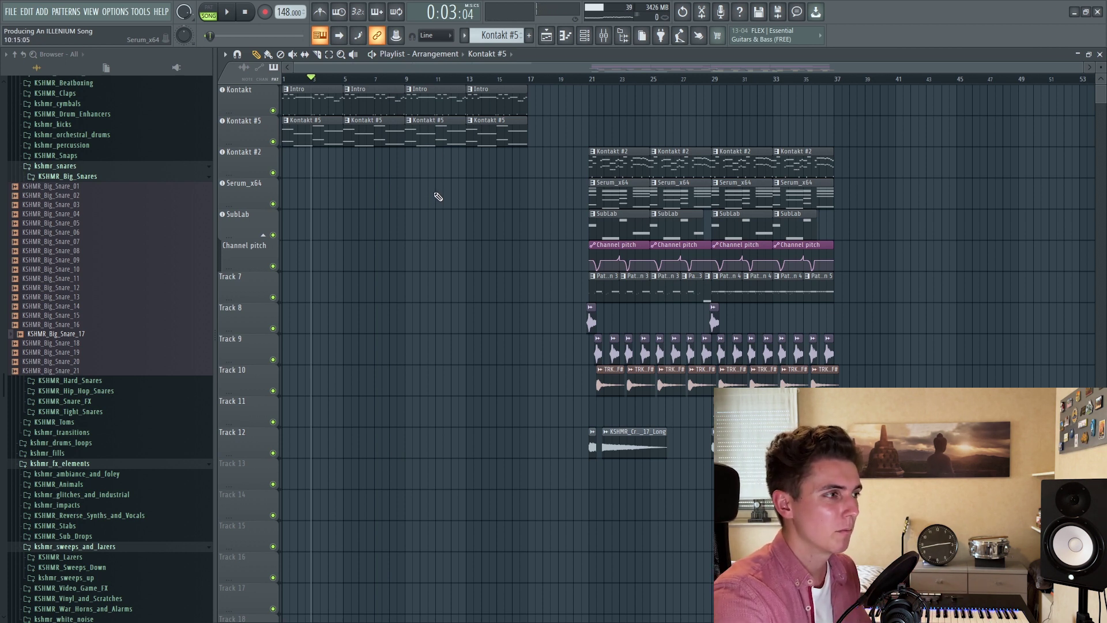
Turn the Kontakt #5 clip at bar 9 into its own unique pattern.
left_click(411, 81)
scroll(409, 81, "up", 3)
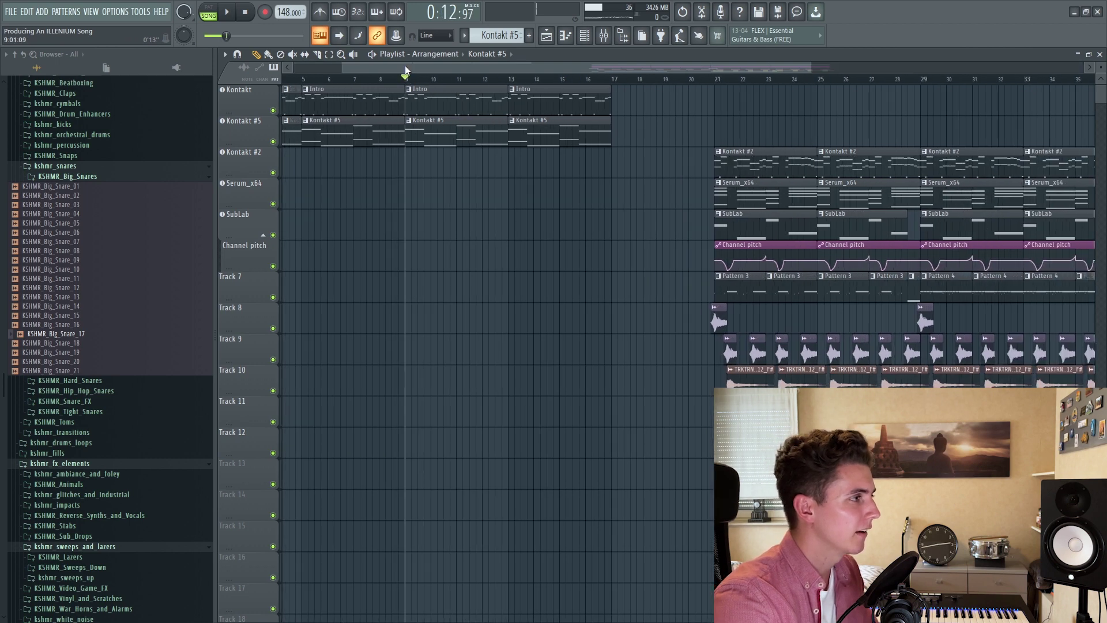
right_click(353, 123)
left_click(373, 196)
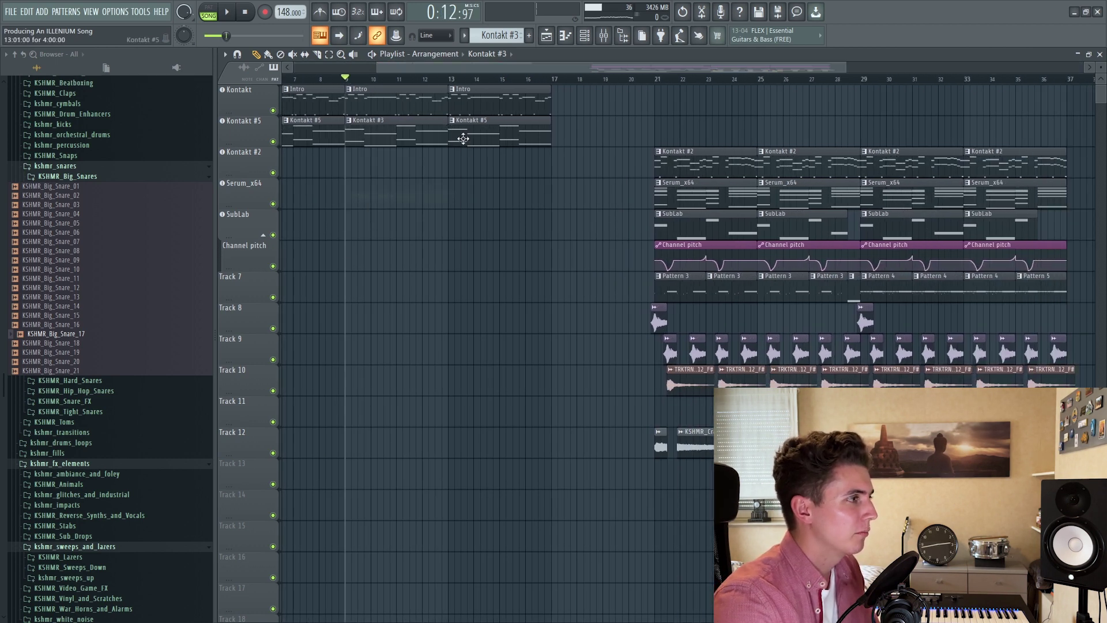
Copy the bass notes one octave lower in the bar 9 piano pattern and preview the result.
double_click(412, 136)
left_click_drag(279, 238, 279, 297)
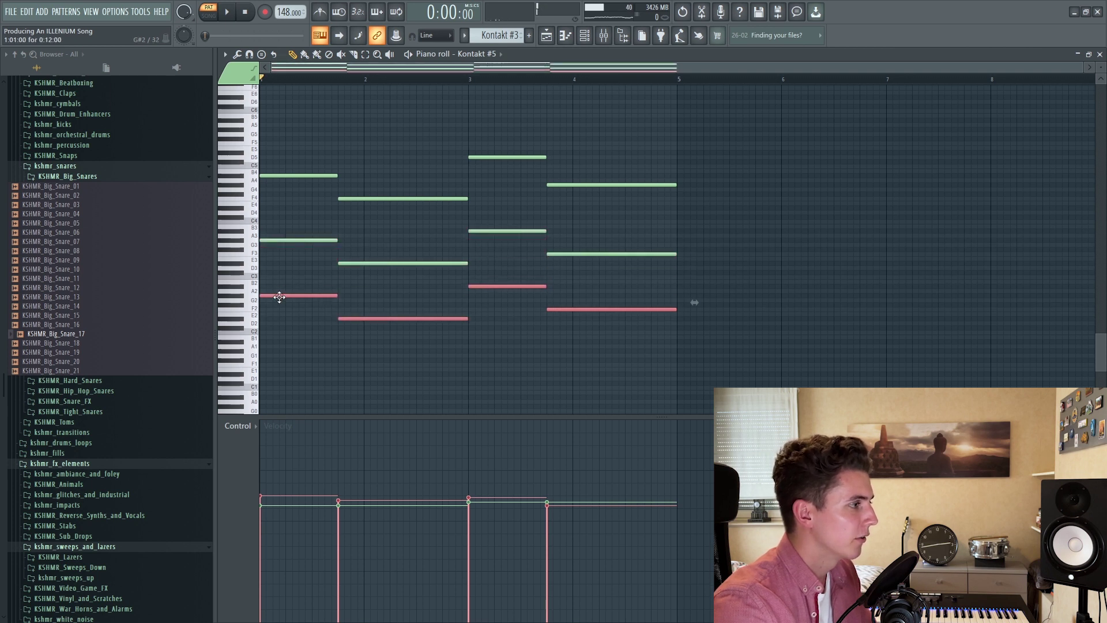
key("space")
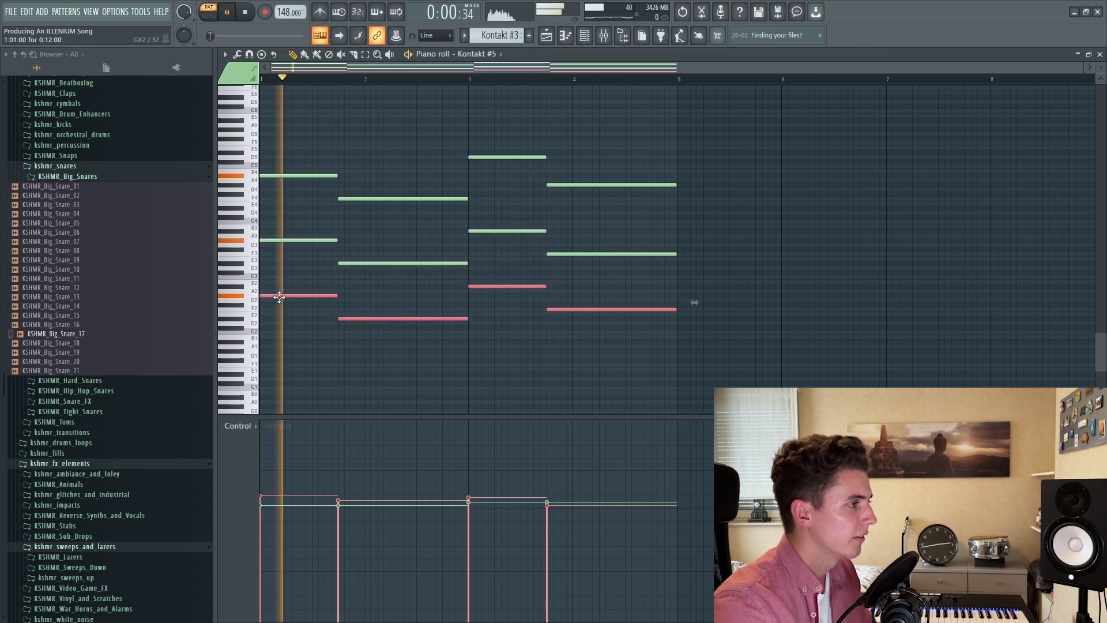
key("space")
Add an inner note to each of the first two piano chords, extending the second one to bar 3.
left_click(268, 193)
key("space")
key("space")
left_click(339, 231)
key("space")
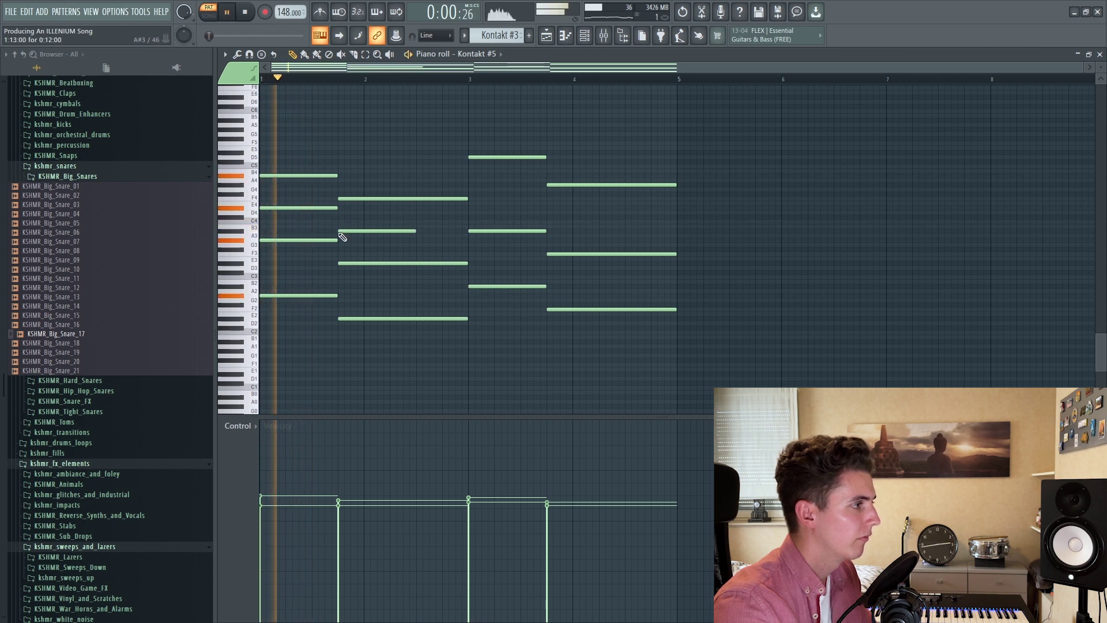
left_click_drag(414, 231, 467, 231)
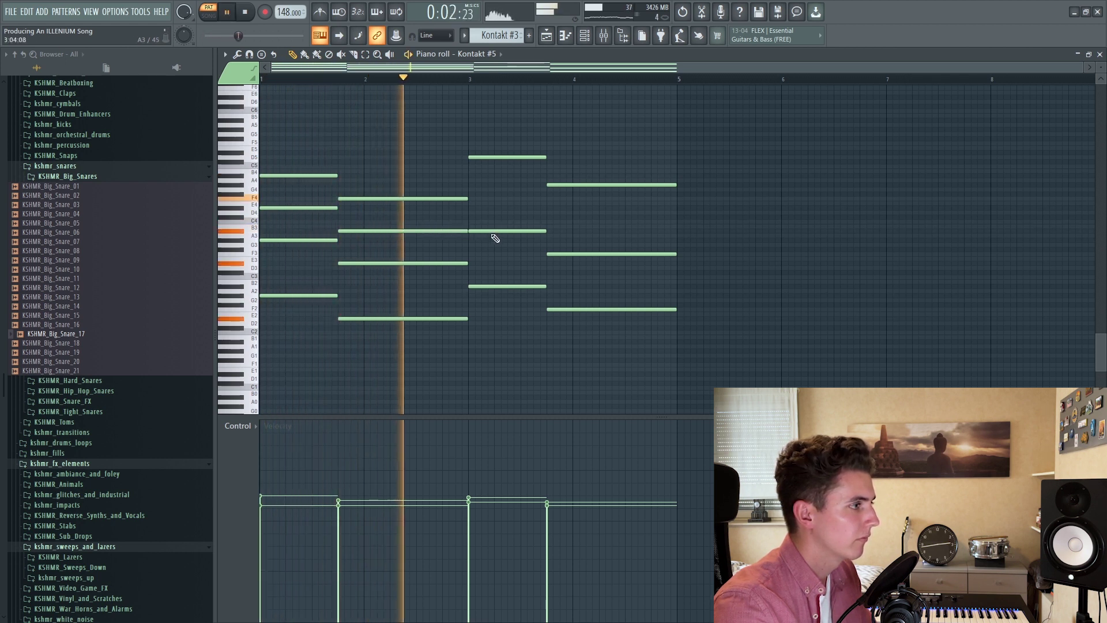
Add a C5 inner note to the bar 3 piano chord and an inner note across the last chord to bar 5.
left_click(489, 199)
key("space")
key("space")
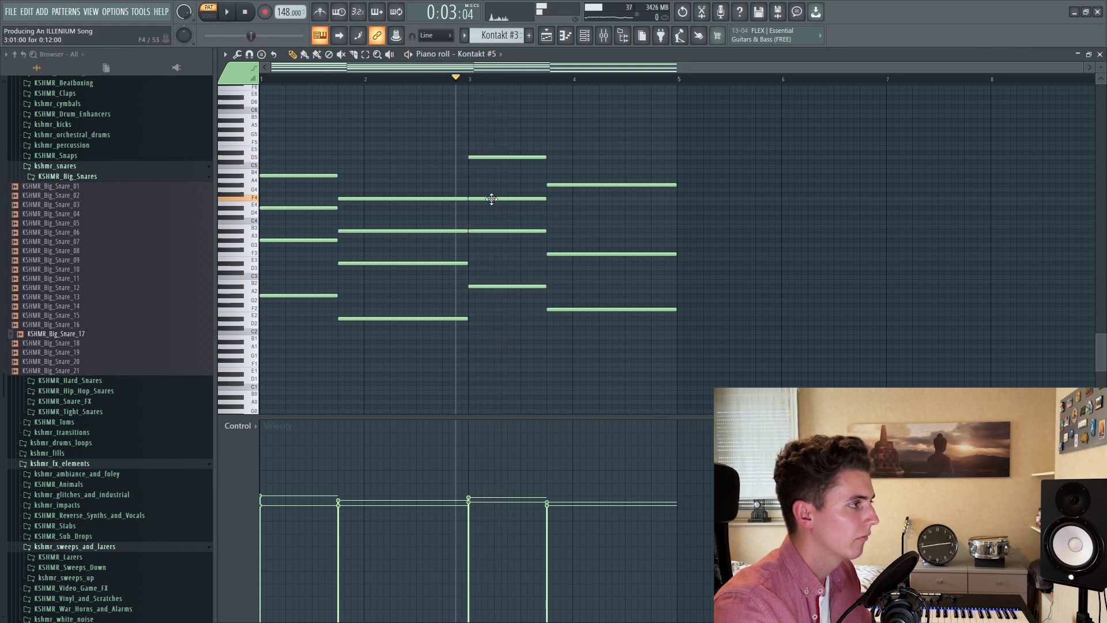
left_click_drag(492, 185, 491, 171)
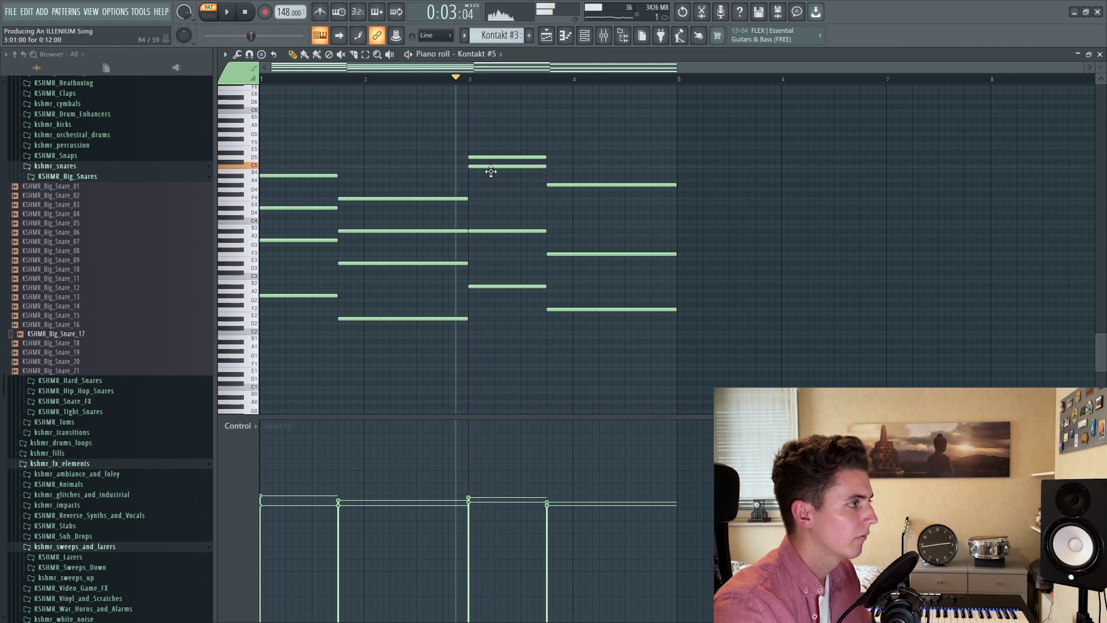
left_click(562, 208)
left_click_drag(596, 208, 671, 226)
left_click(545, 37)
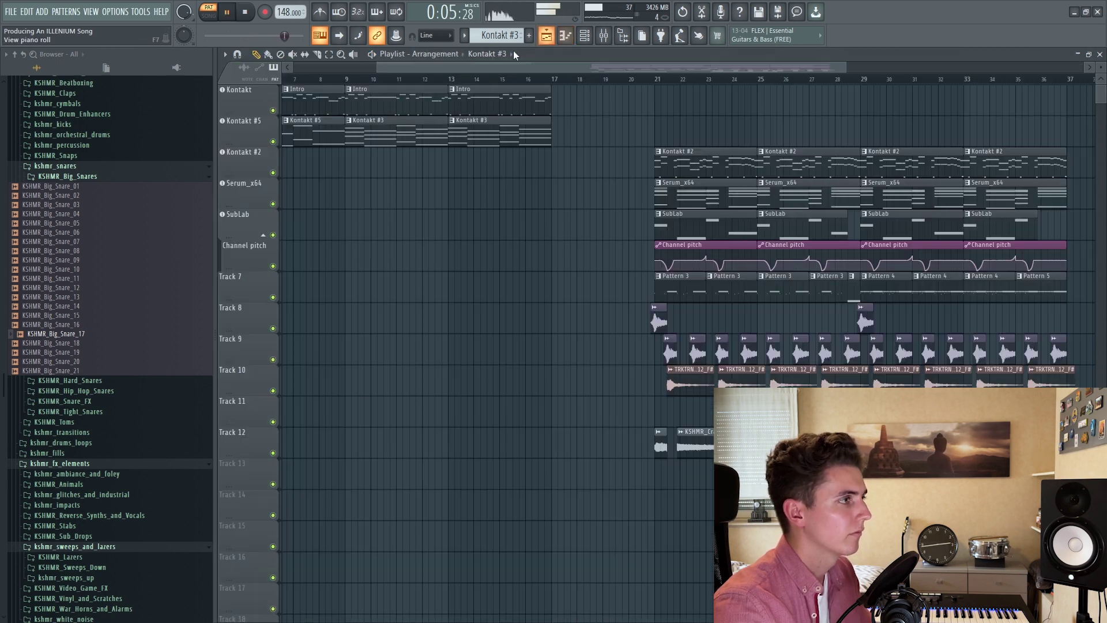
With the drop starting at bar 33, copy its Pattern 3 drum clips to Track 7 so they fill bars 9 to 17.
left_click_drag(801, 285, 883, 290)
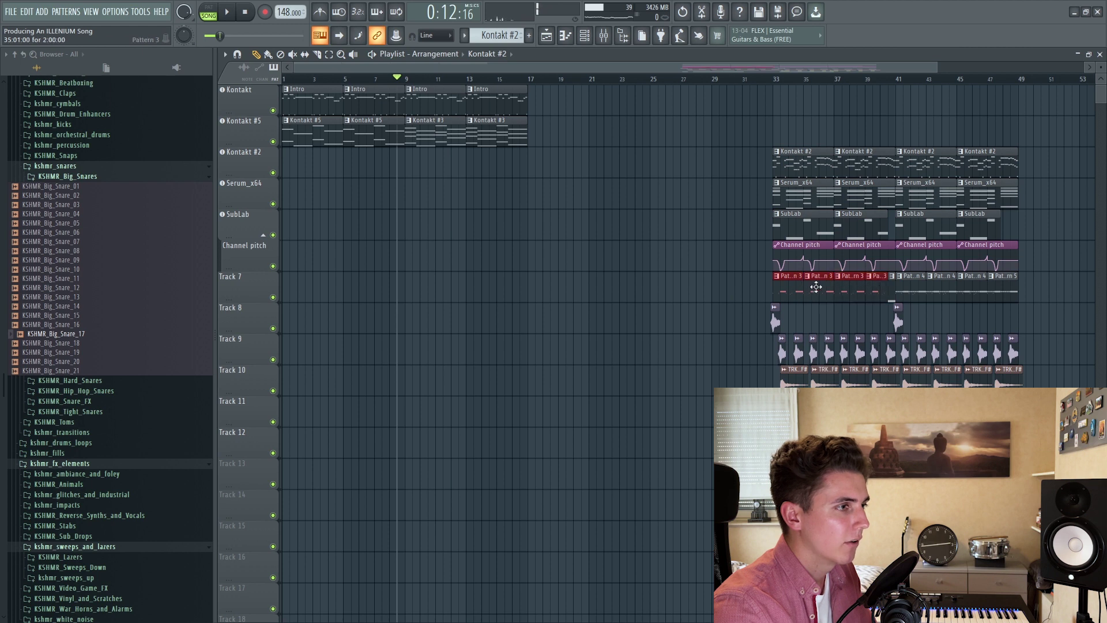
left_click_drag(461, 288, 414, 285)
key("space")
key("ctrl+b")
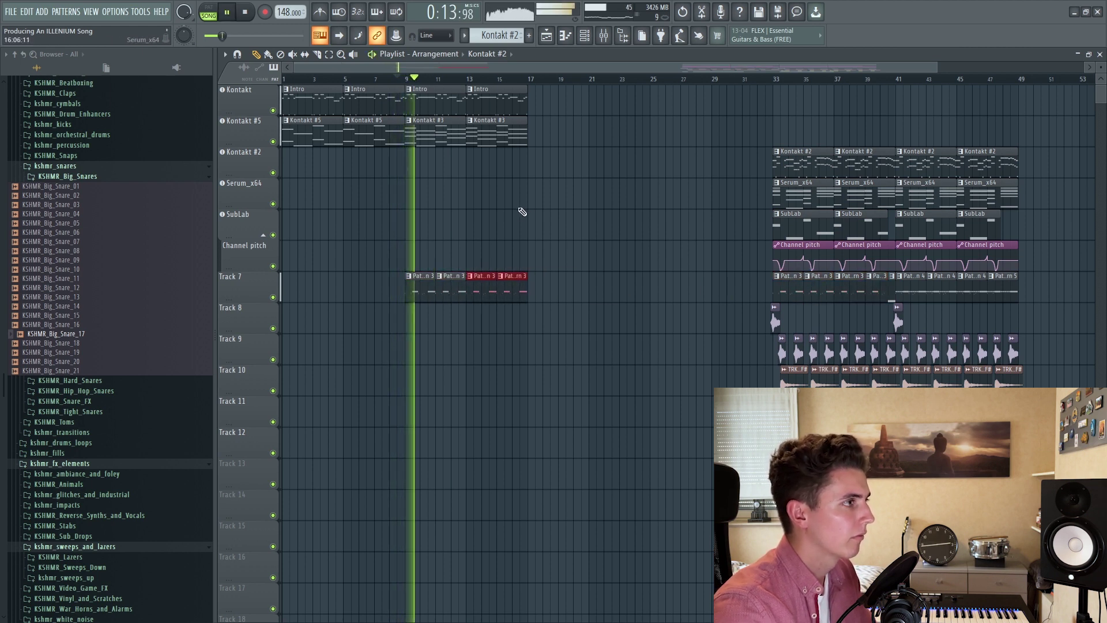
Load DJMFilter_x64 in the second effect slot of the Drum Bus insert.
key("F9")
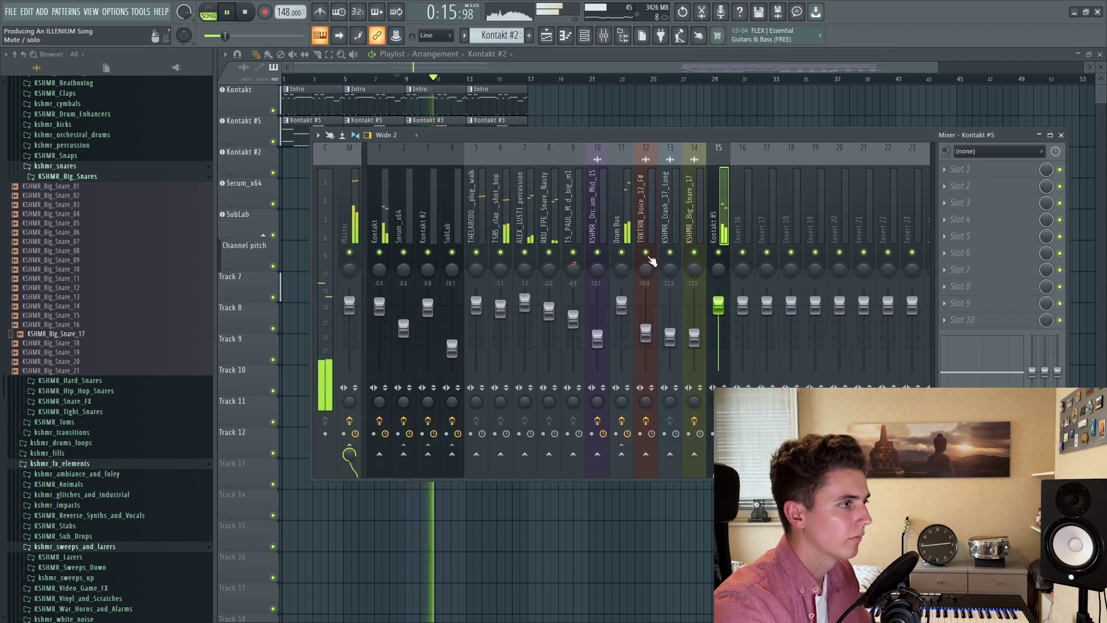
left_click(622, 230)
key("space")
left_click(960, 186)
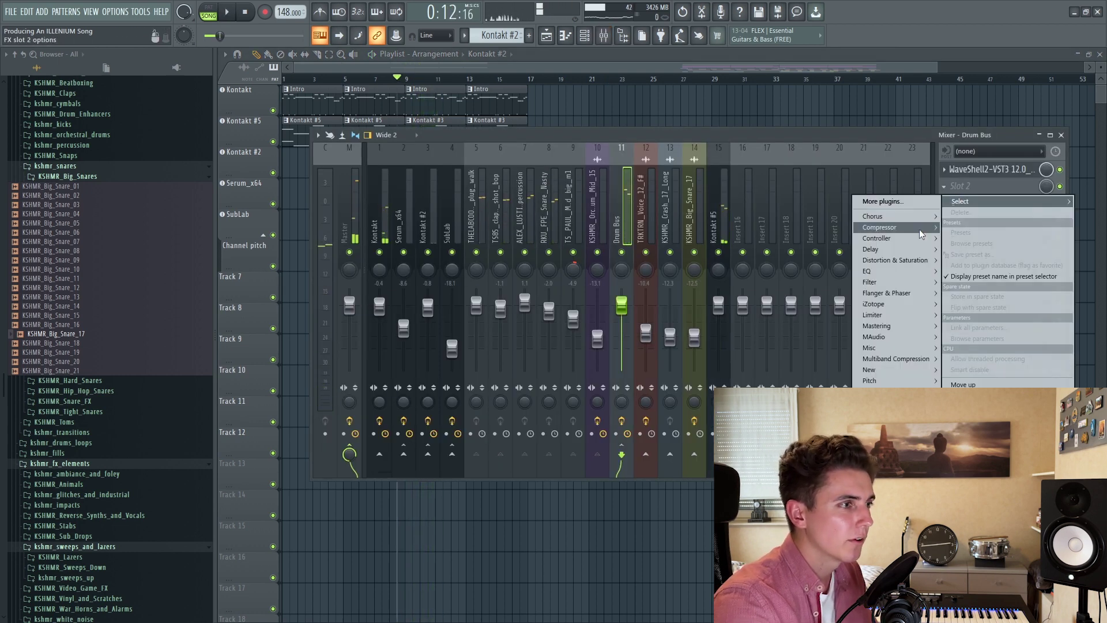
mouse_move(897, 284)
left_click(827, 283)
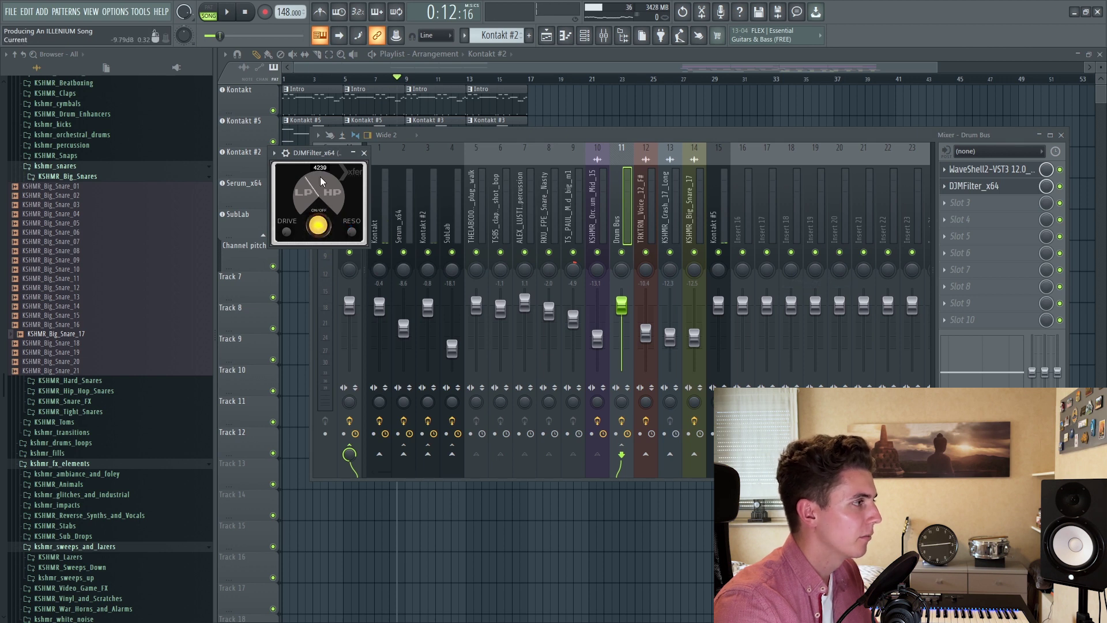
Lower the Drum Bus DJMFilter's low-pass cutoff and automate its knob to rise at bar 33.
left_click_drag(321, 185, 327, 206)
key("space")
scroll(327, 207, "down", 3)
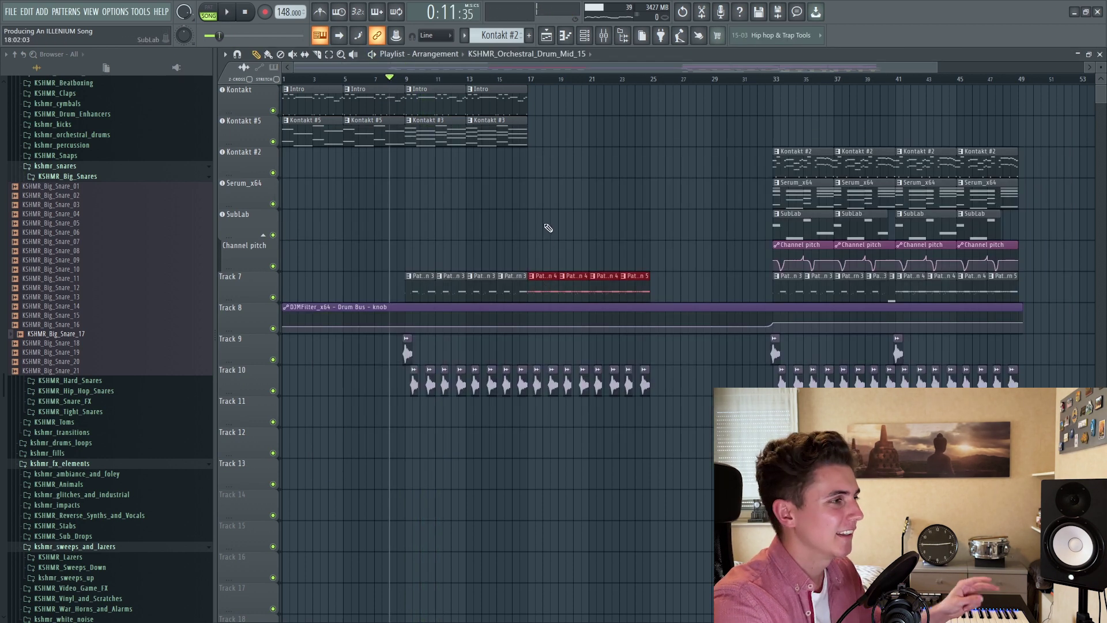
Duplicate the Intro and Kontakt #3 clips of bars 9 to 17 across bars 17 to 25 and play from bar 17.
left_click_drag(528, 135, 406, 86)
key("ctrl+b")
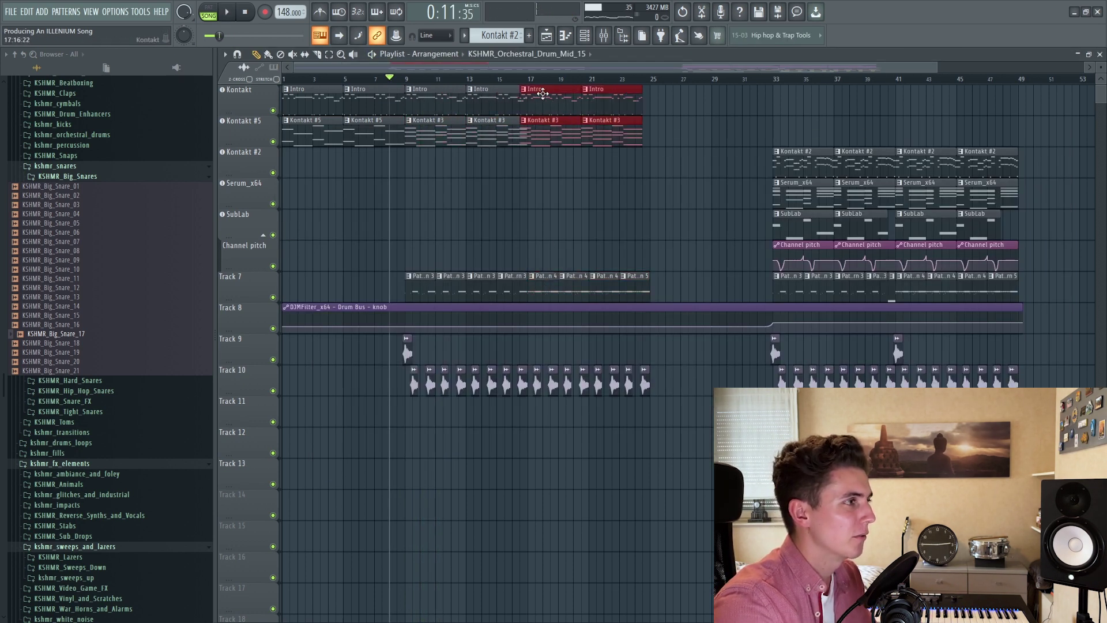
left_click(530, 78)
key("space")
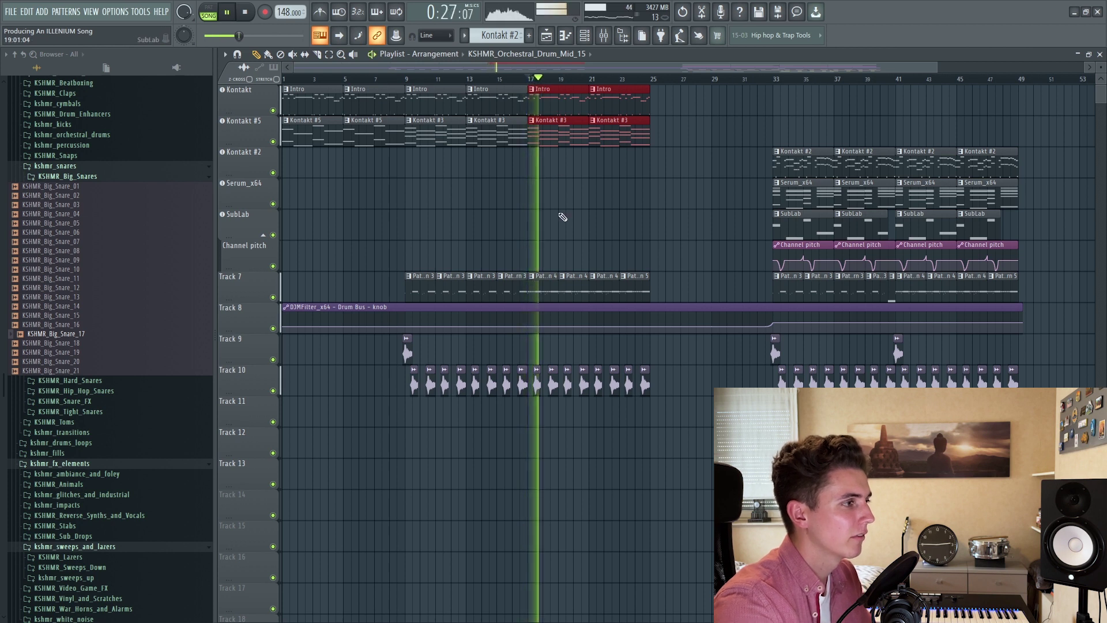
Stop playback, then insert a track above Kontakt #2 and assign Spitfire Audio's LABS (64 Bit) to it as an instrument track.
key("ctrl+d")
key("space")
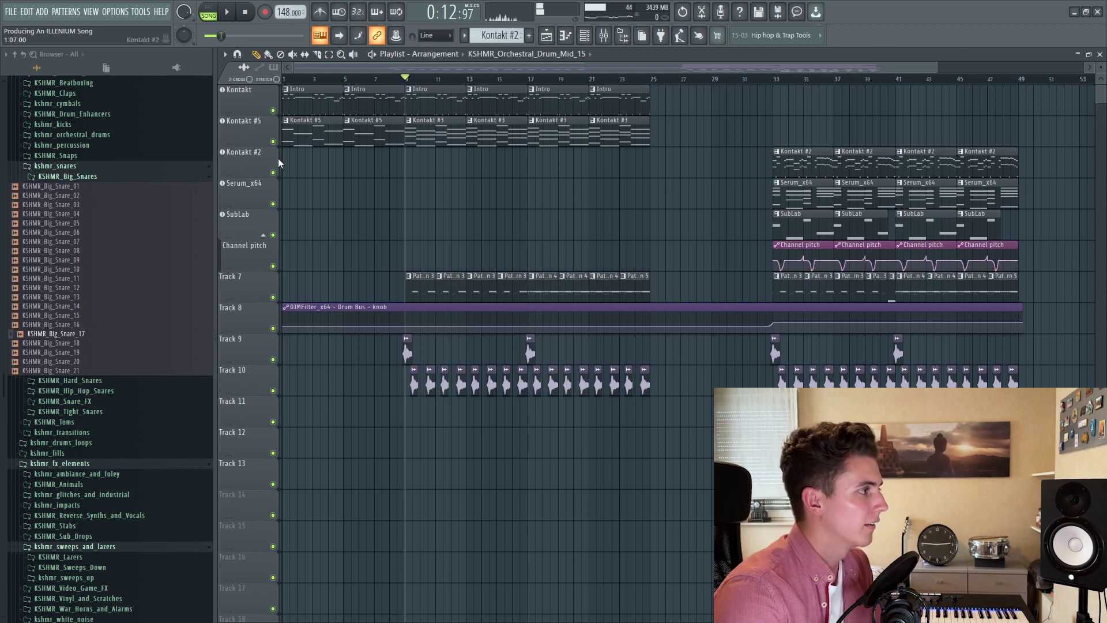
right_click(264, 149)
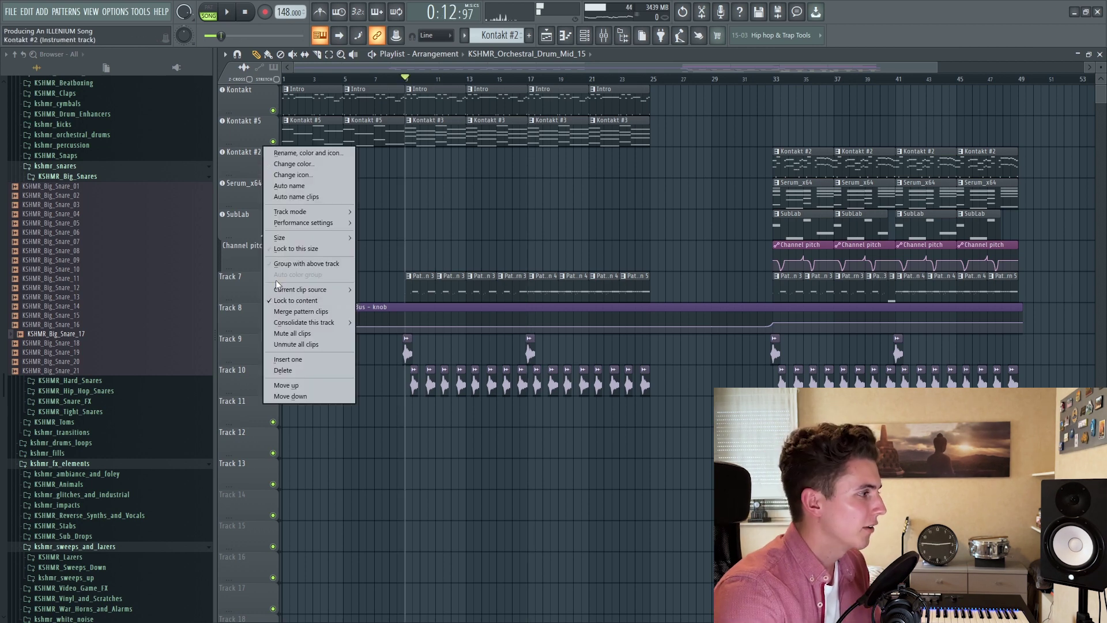
left_click(296, 358)
right_click(243, 158)
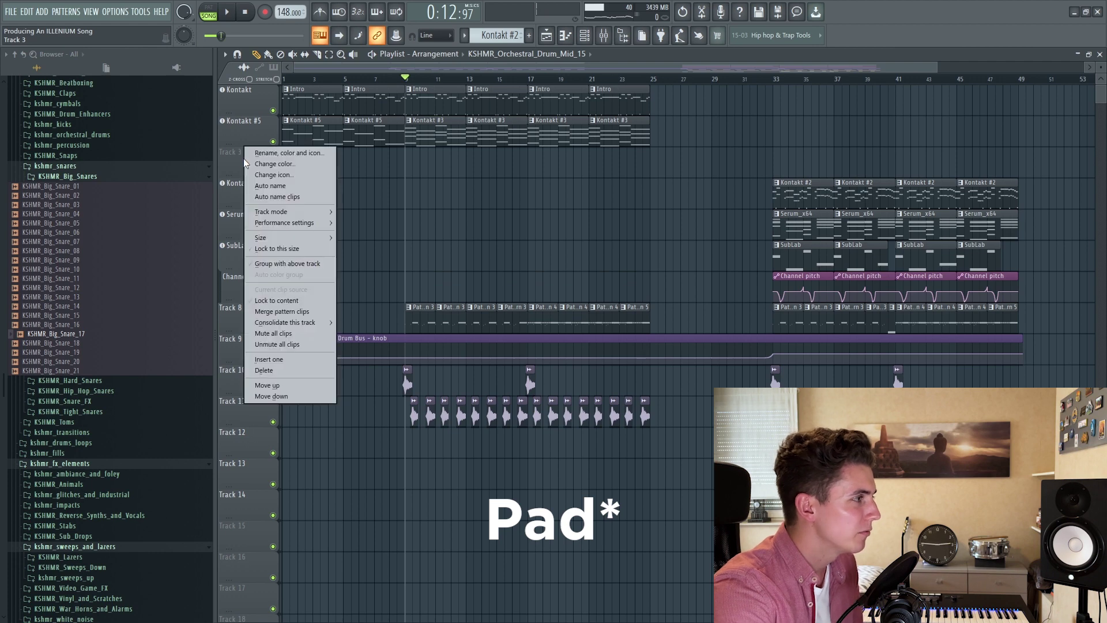
mouse_move(284, 211)
mouse_move(373, 234)
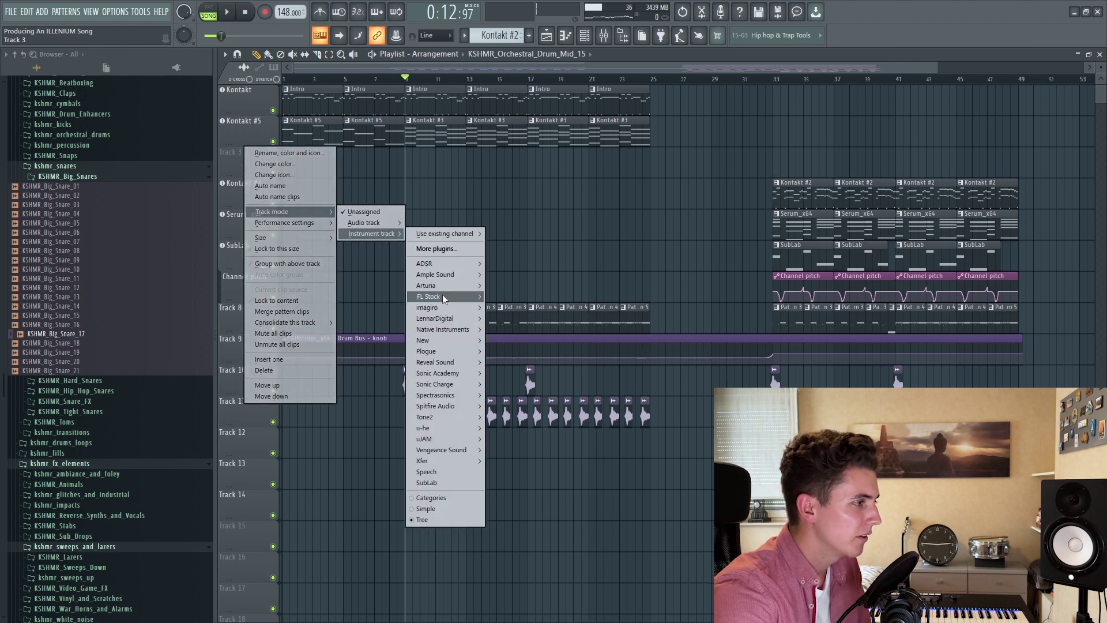
mouse_move(447, 406)
left_click(517, 416)
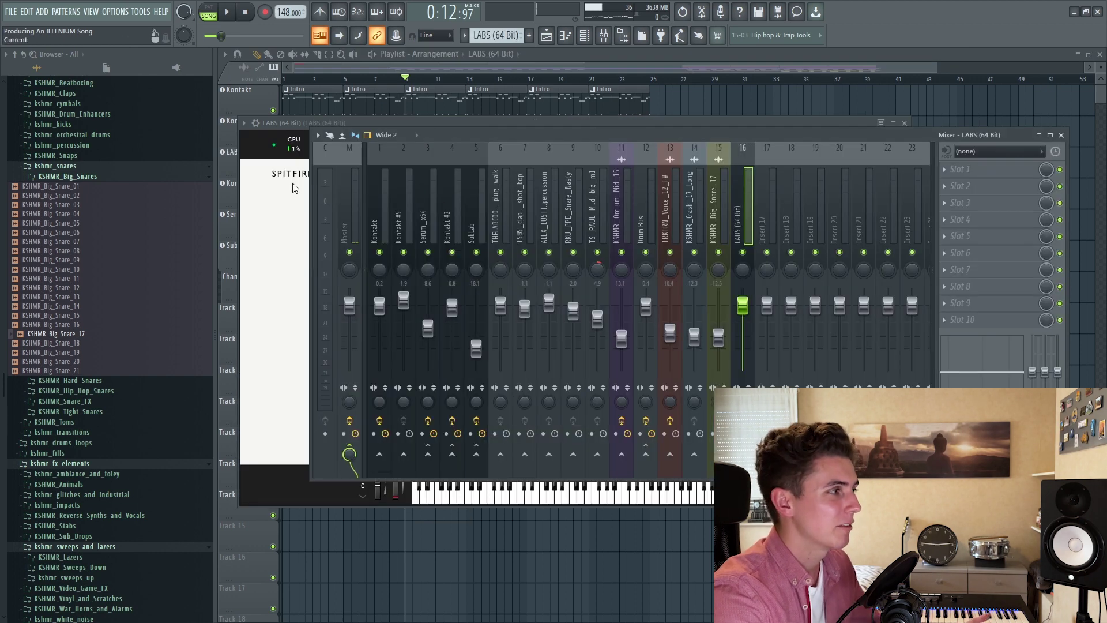
Filter the LABS presets by Guitar and load Sustain Tuned from Guitar Harmonics.
left_click(396, 175)
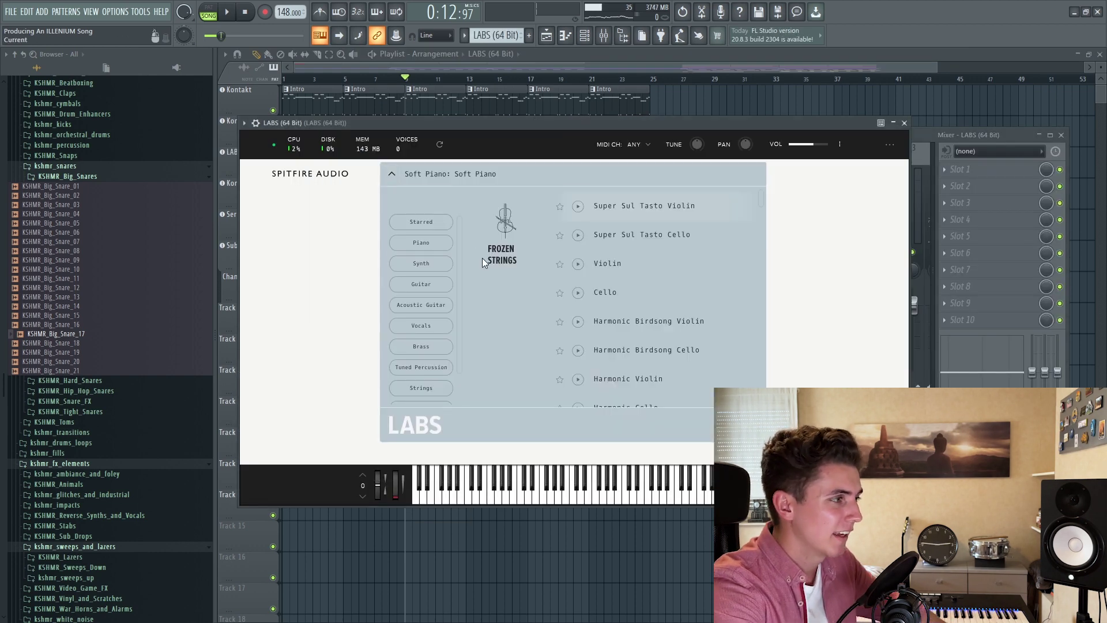
left_click(433, 282)
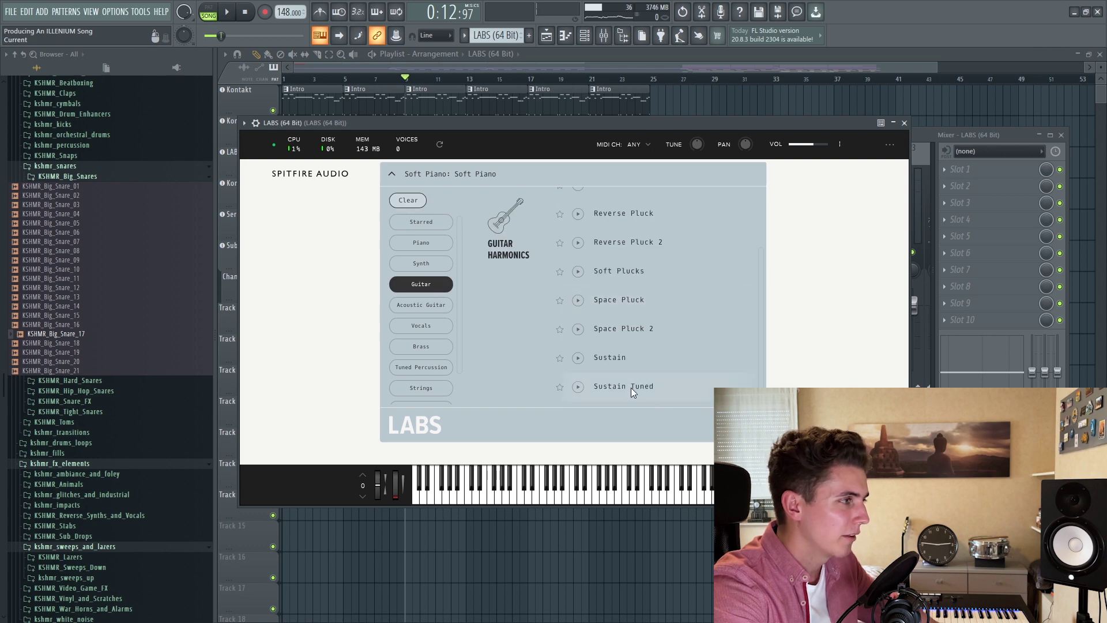
left_click(632, 392)
Move the LABS mixer insert next to SubLab, ahead of the drum inserts.
key("F9")
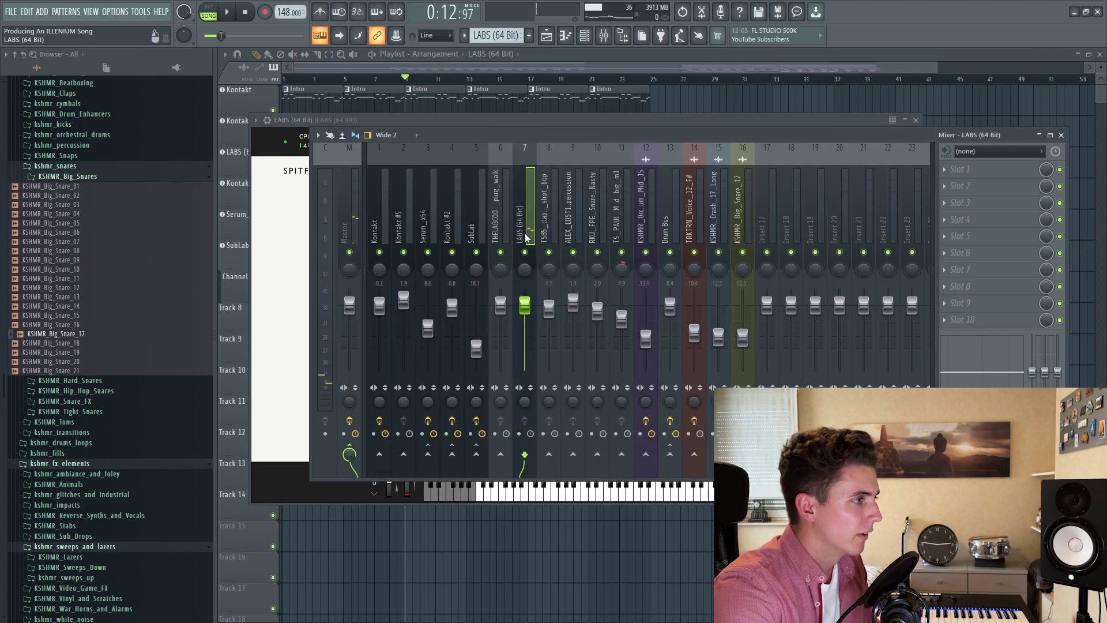
left_click(501, 304)
left_click(695, 105)
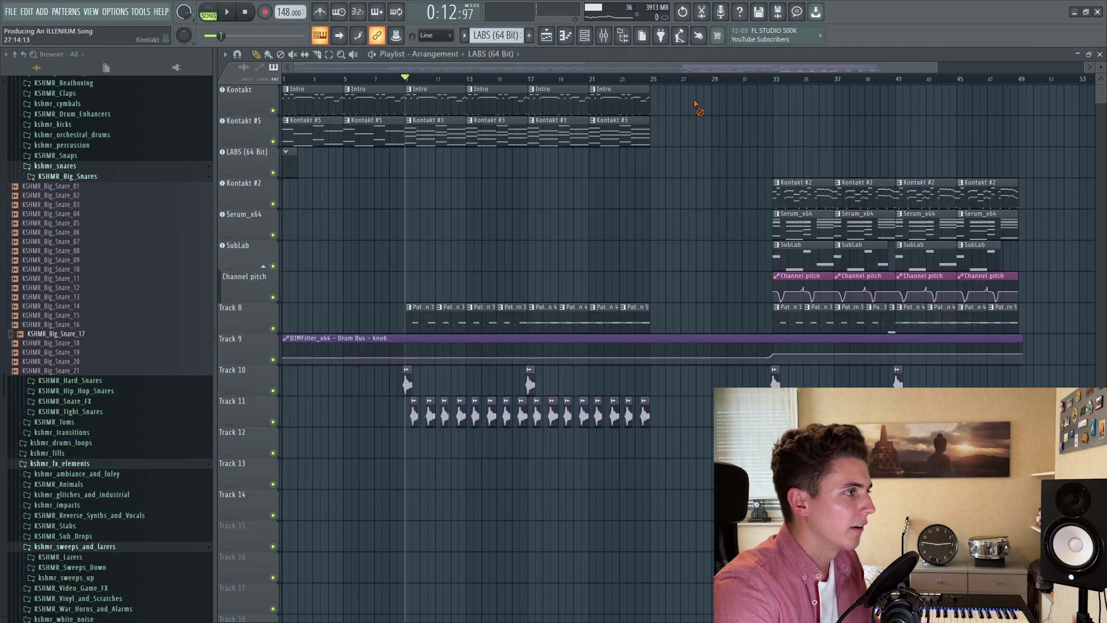
Write four two-note LABS chords spanning four bars in the piano roll and play them back.
key("F7")
key("space")
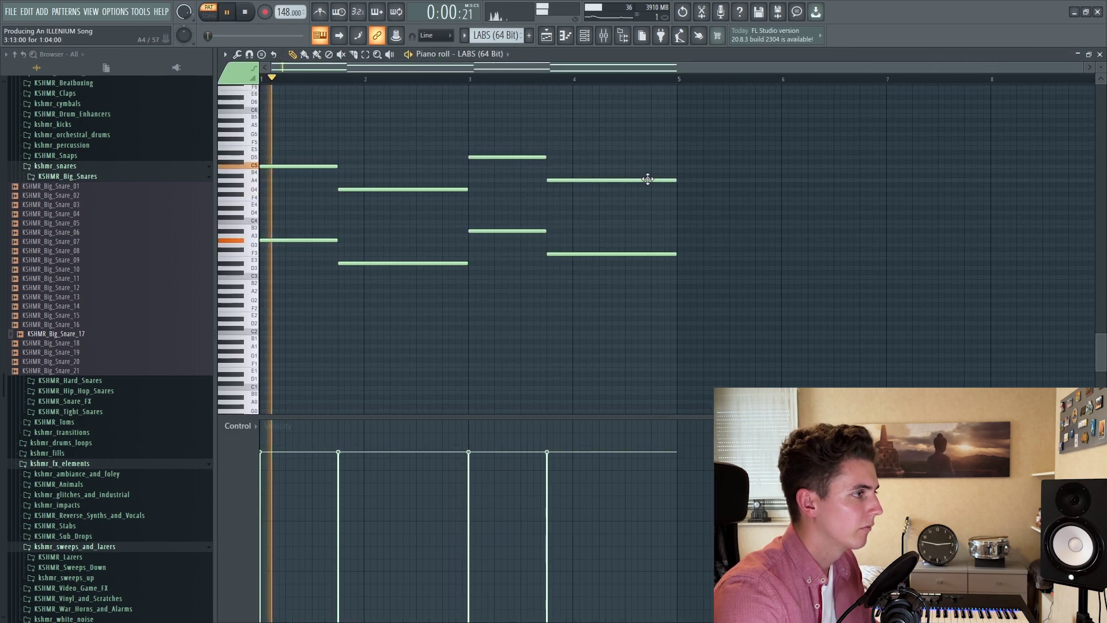
left_click(622, 39)
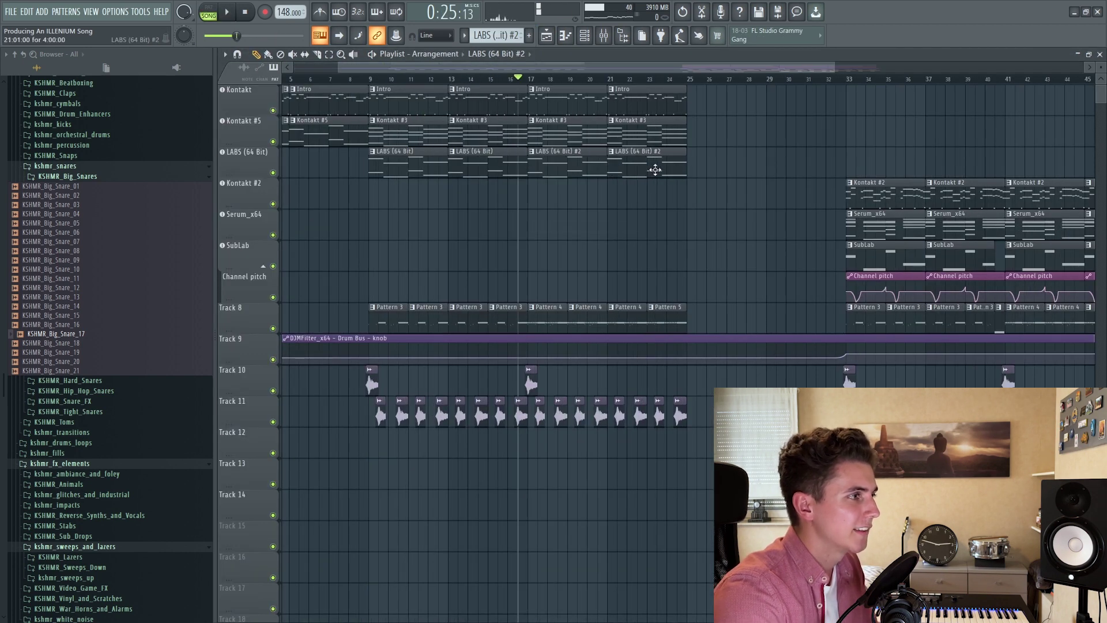
Add a third voice of D#5, F5, F5 and D#5 above the four chords of the LABS (64 Bit) #2 pattern.
double_click(655, 169)
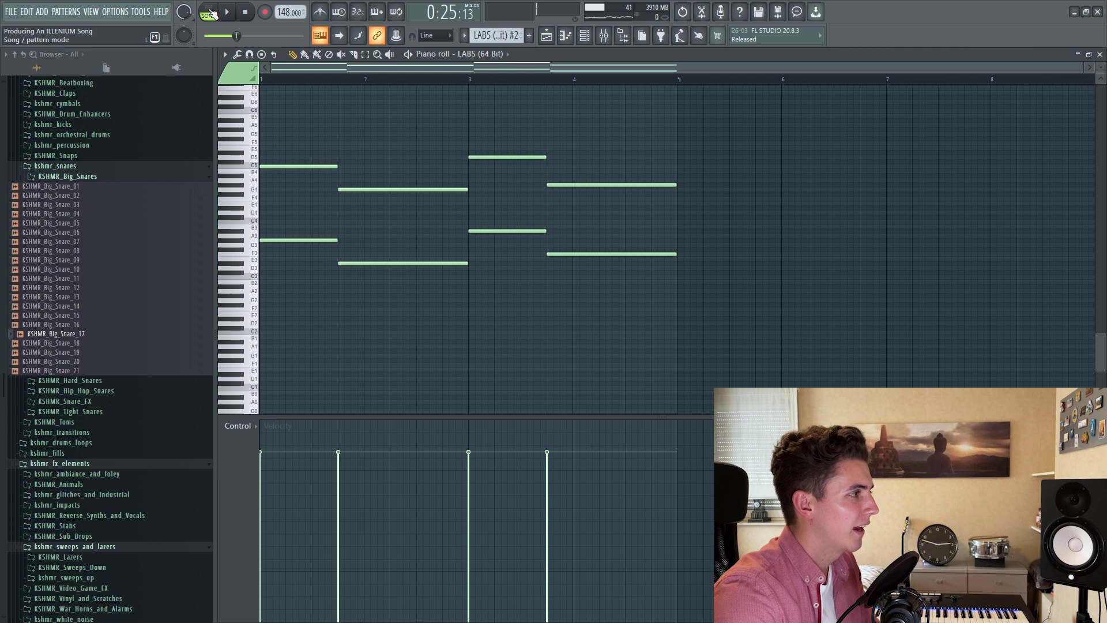
key("space")
key("space")
left_click(346, 152)
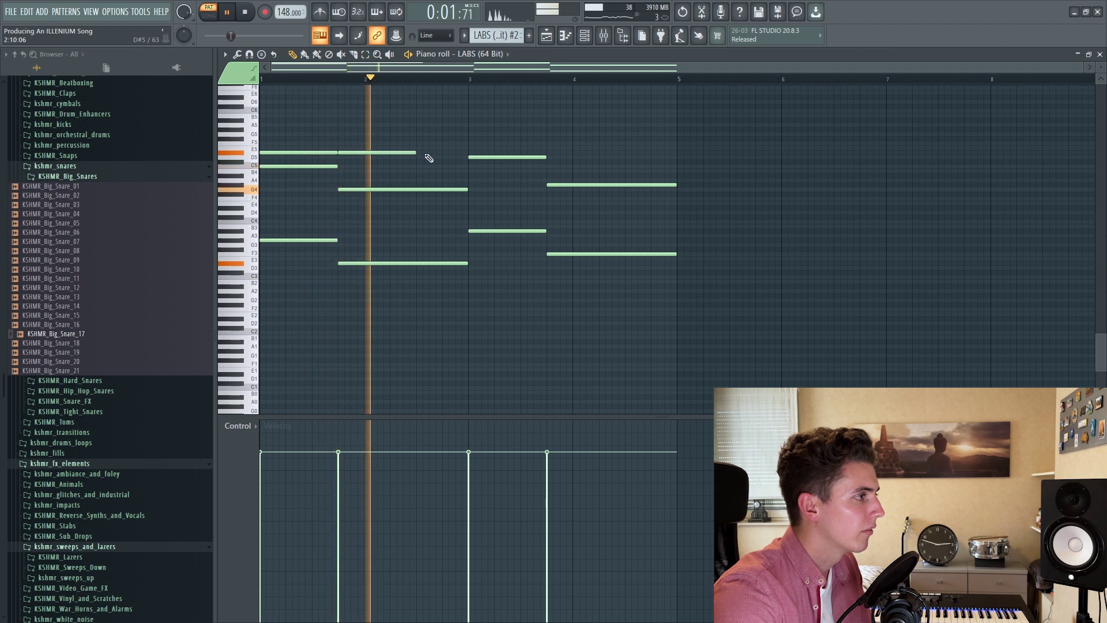
key("space")
key("space")
left_click_drag(415, 143, 326, 154)
left_click(361, 163)
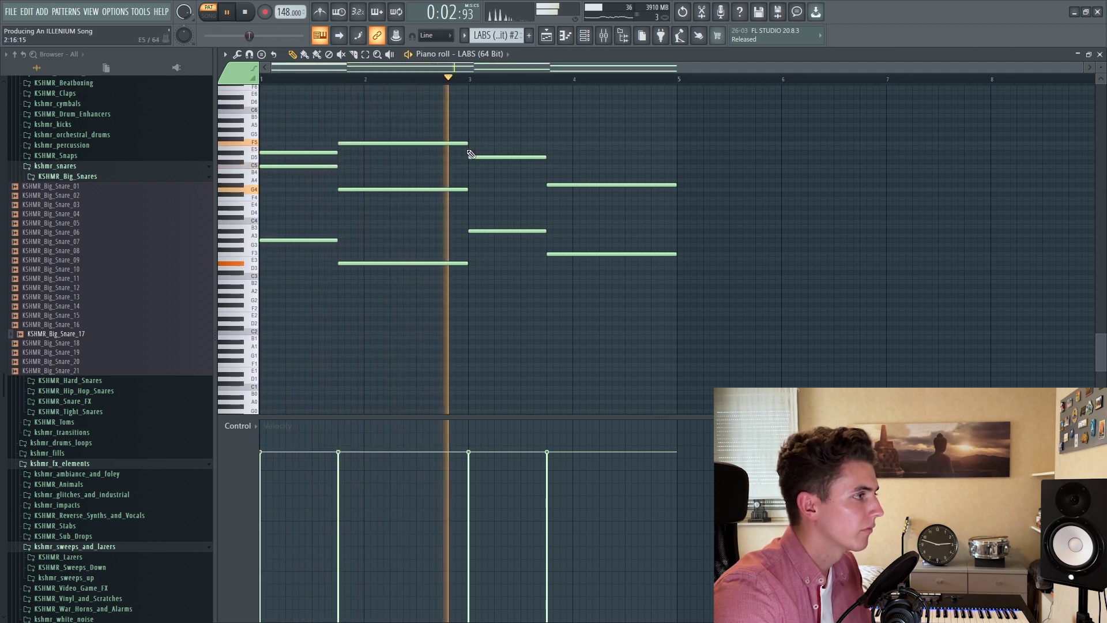
left_click(485, 139)
left_click_drag(485, 141, 676, 153)
left_click(535, 143)
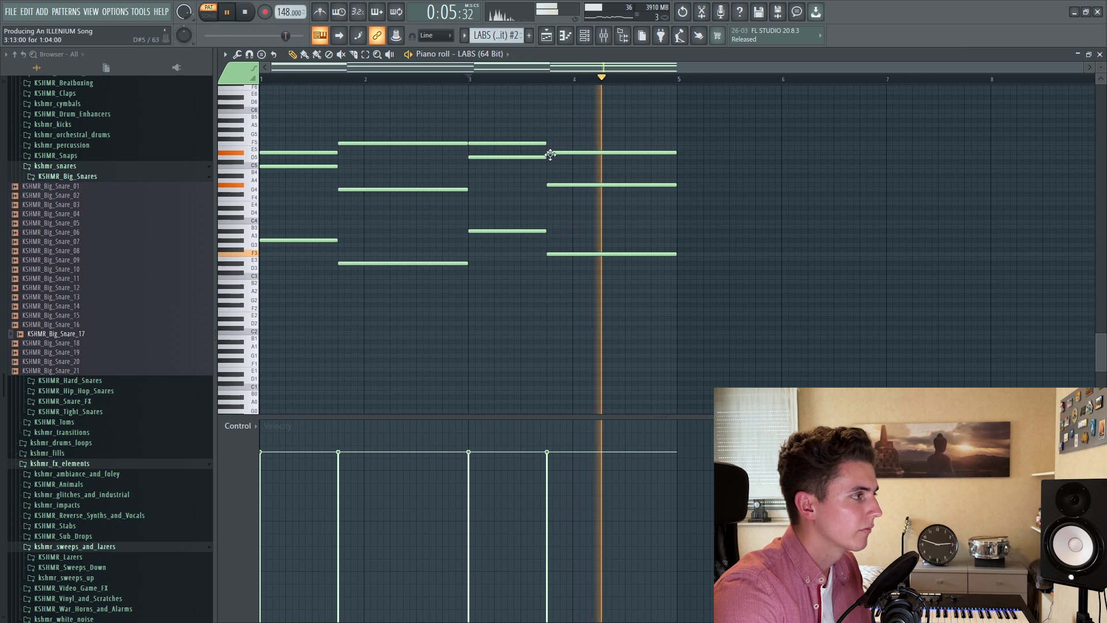
Add A#5 notes over the first and third LABS chords, play them, and set the arrangement's playback position to bar 17.
key("space")
left_click_drag(278, 126, 277, 116)
key("space")
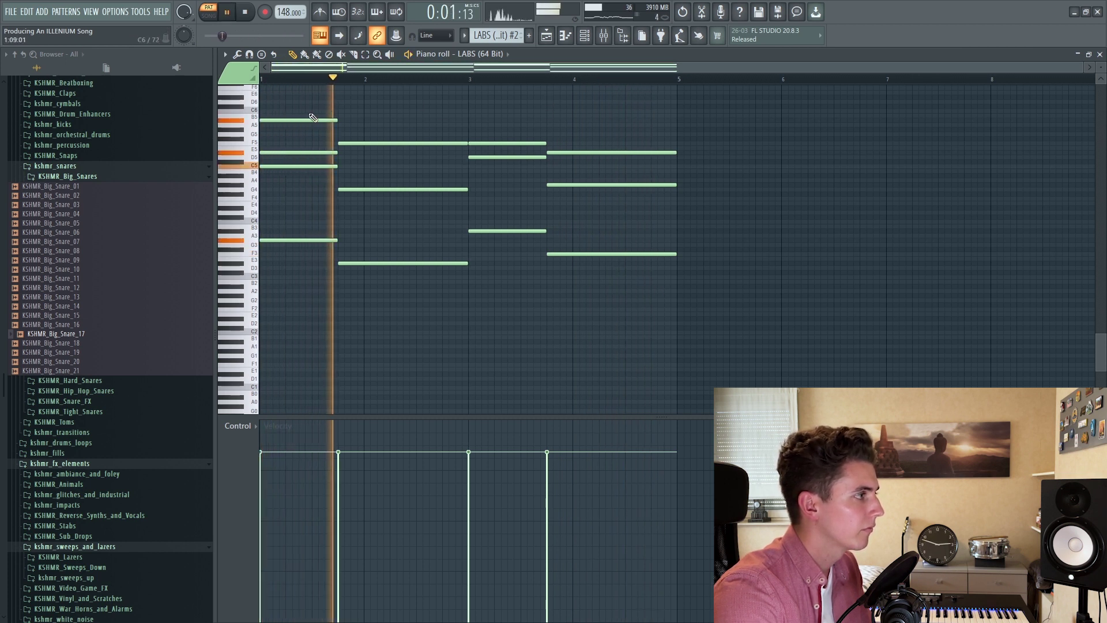
left_click(531, 119)
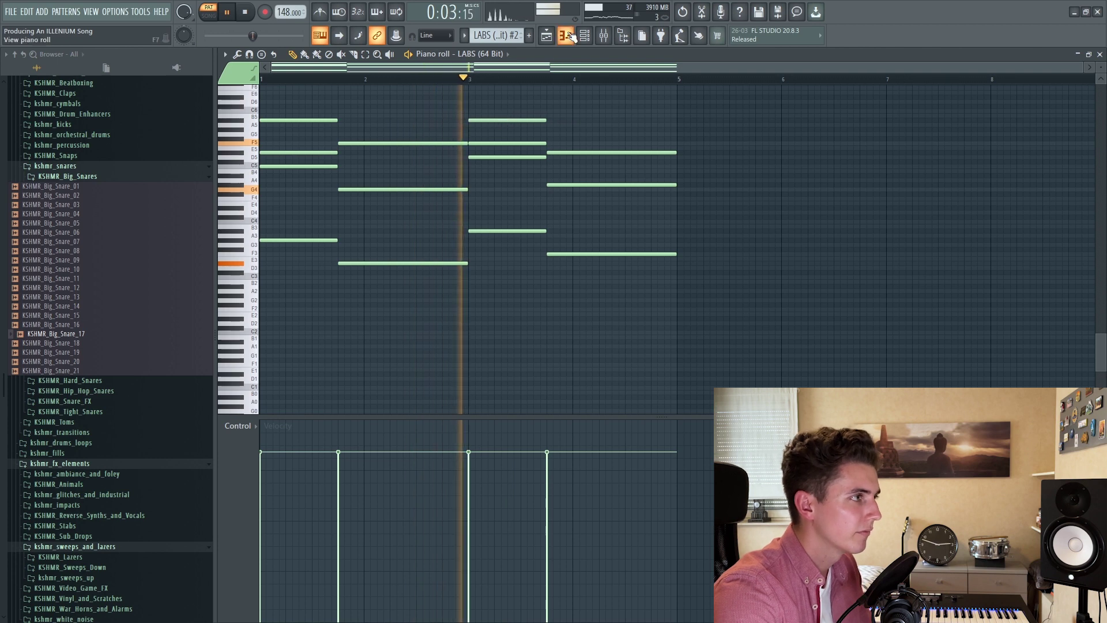
left_click(547, 36)
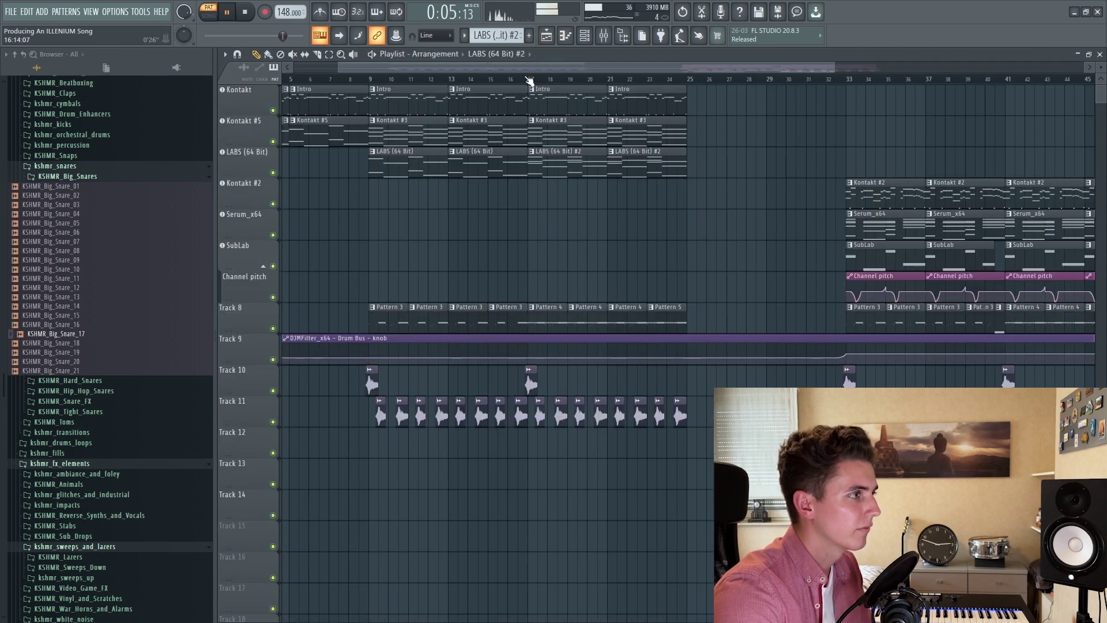
left_click(529, 80)
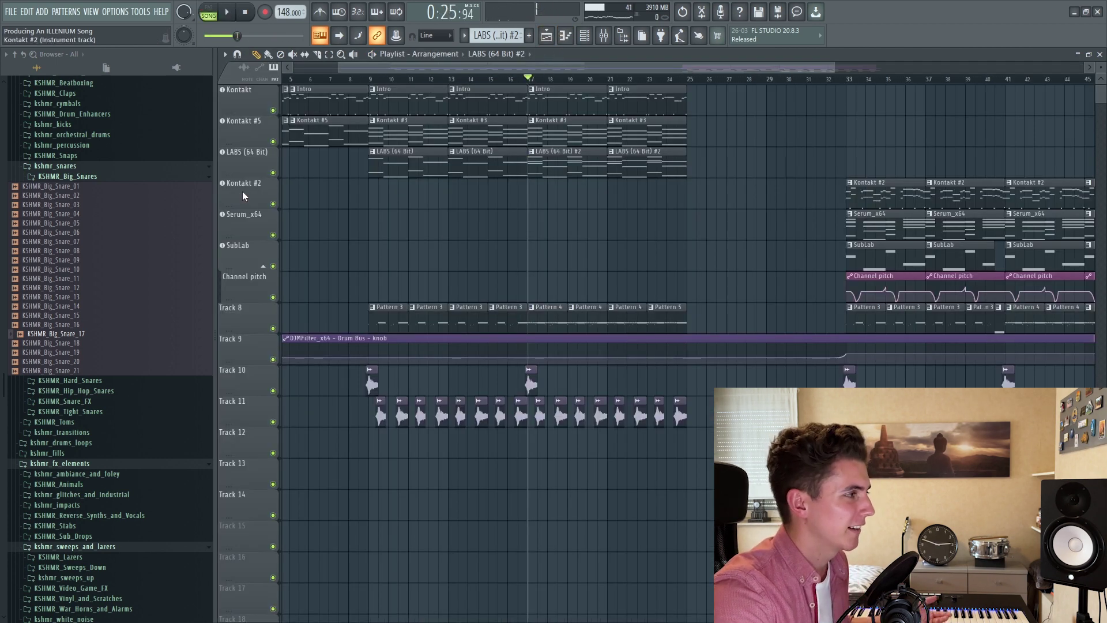
Insert a track above Kontakt #2 and assign a new Kontakt instance to it as an instrument track.
right_click(243, 196)
left_click(295, 390)
right_click(254, 184)
mouse_move(300, 243)
mouse_move(380, 264)
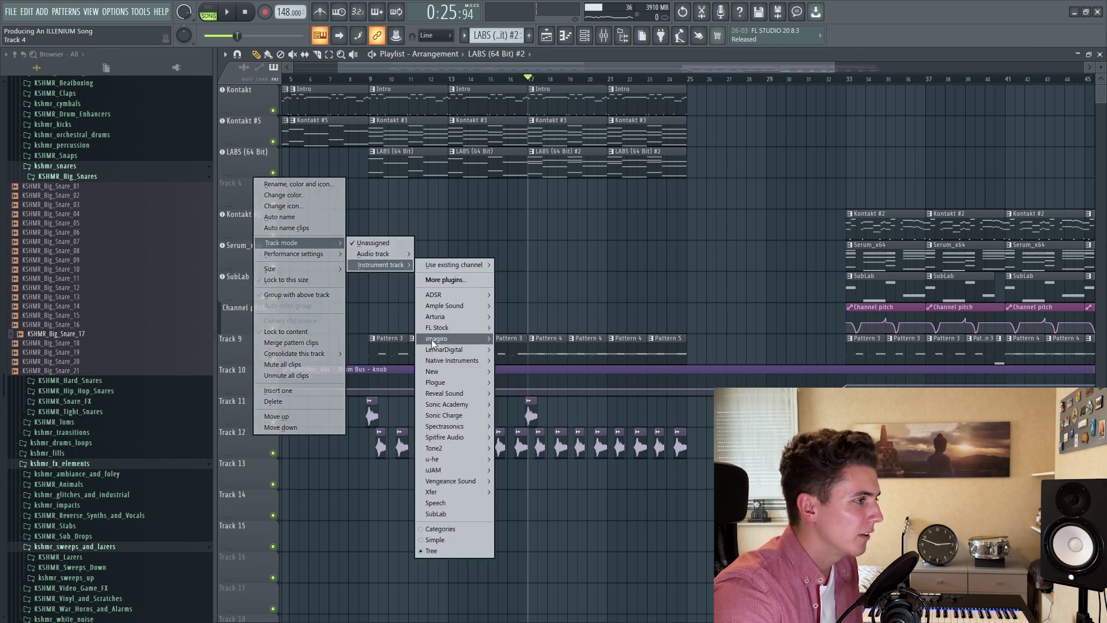
mouse_move(451, 361)
left_click(520, 394)
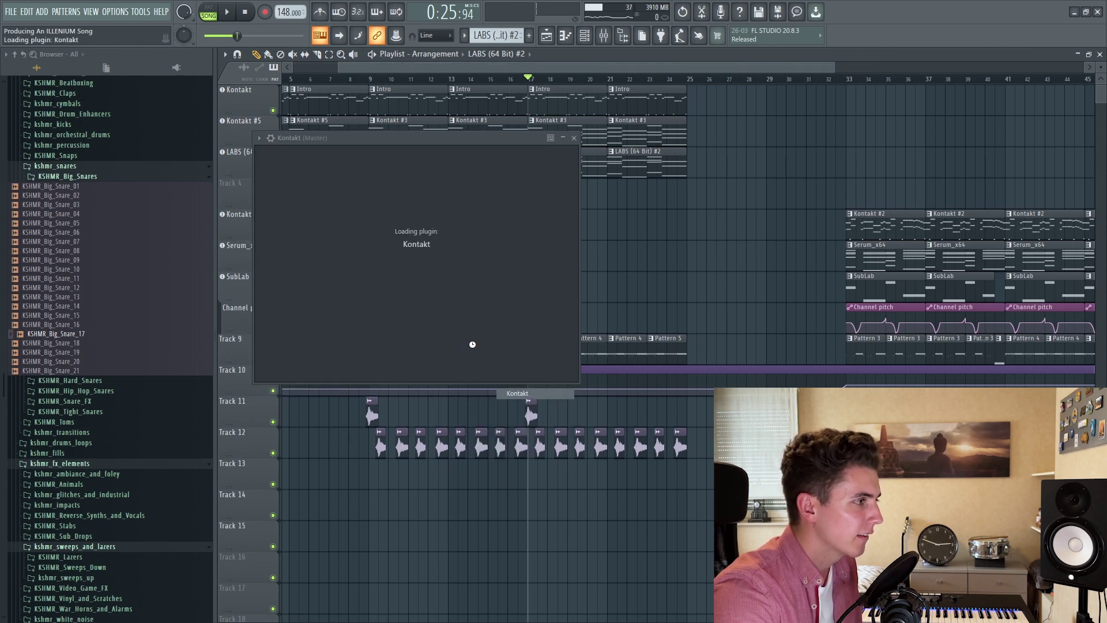
Load Scarbee Rickenbacker Bass - Palm Muted into the new Kontakt instance.
left_click_drag(303, 138, 312, 112)
scroll(366, 428, "down", 2)
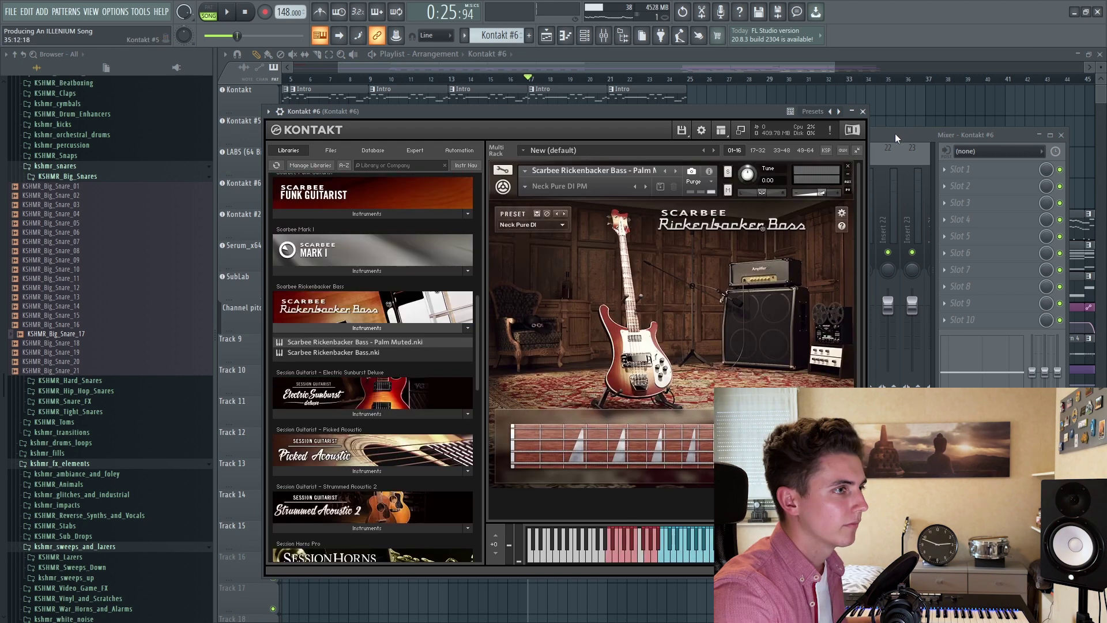
left_click(965, 137)
Write a four-bar Kontakt #6 bassline of repeated eighth notes on G#3, D#4, A#3 and F4.
left_click(583, 36)
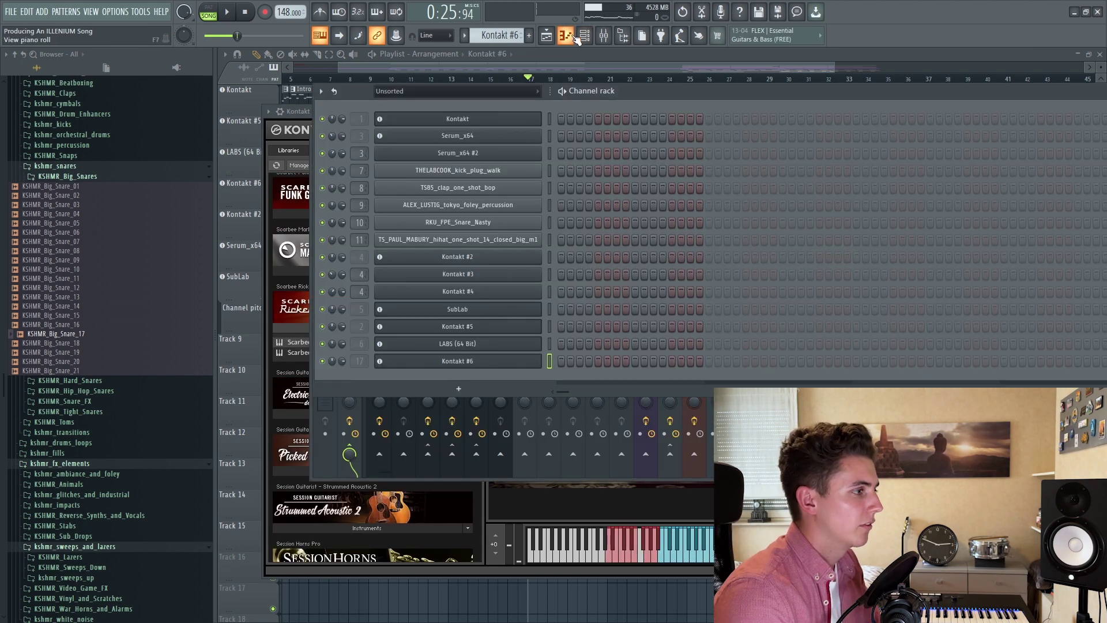
left_click(575, 36)
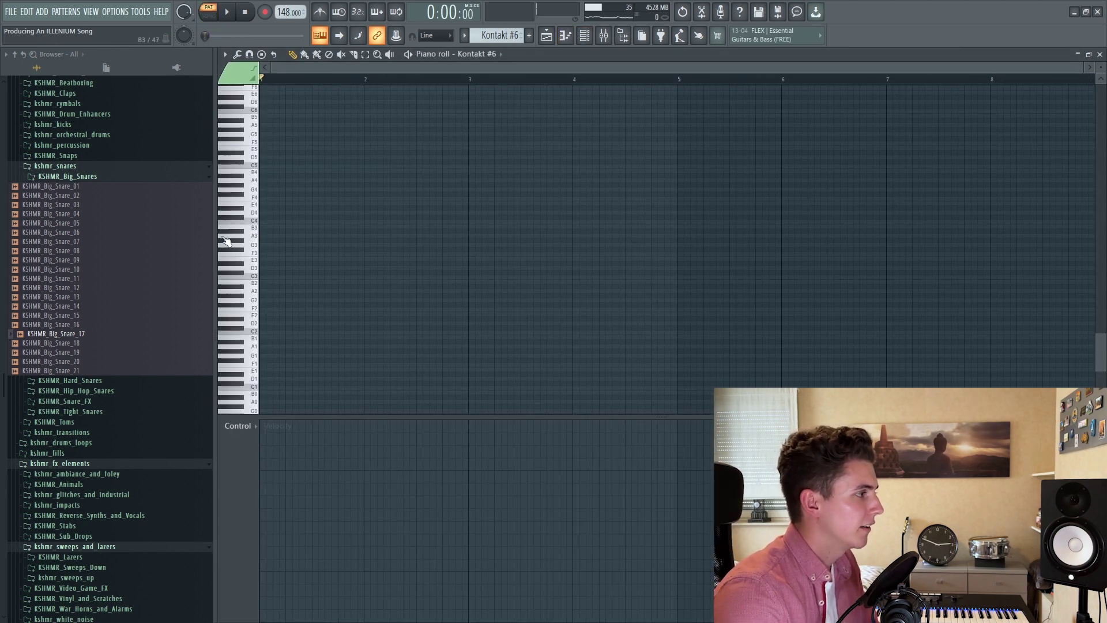
key("ctrl+b")
key("space")
left_click_drag(368, 240, 261, 253)
key("ctrl+b")
key("space")
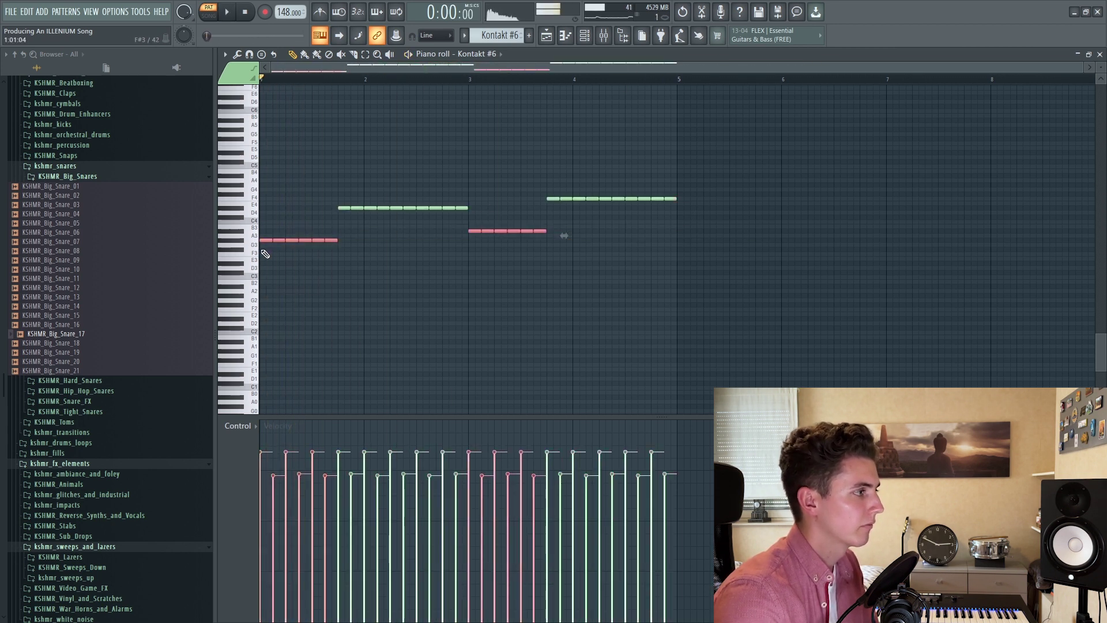
Transpose the bass runs by octaves so they play G#3, D#3, A#3 and F3, and play the arrangement from bar 17.
key("ctrl+Up")
key("space")
key("ctrl+a")
key("space")
key("space")
key("space")
left_click(544, 37)
left_click(490, 78)
key("space")
key("F7")
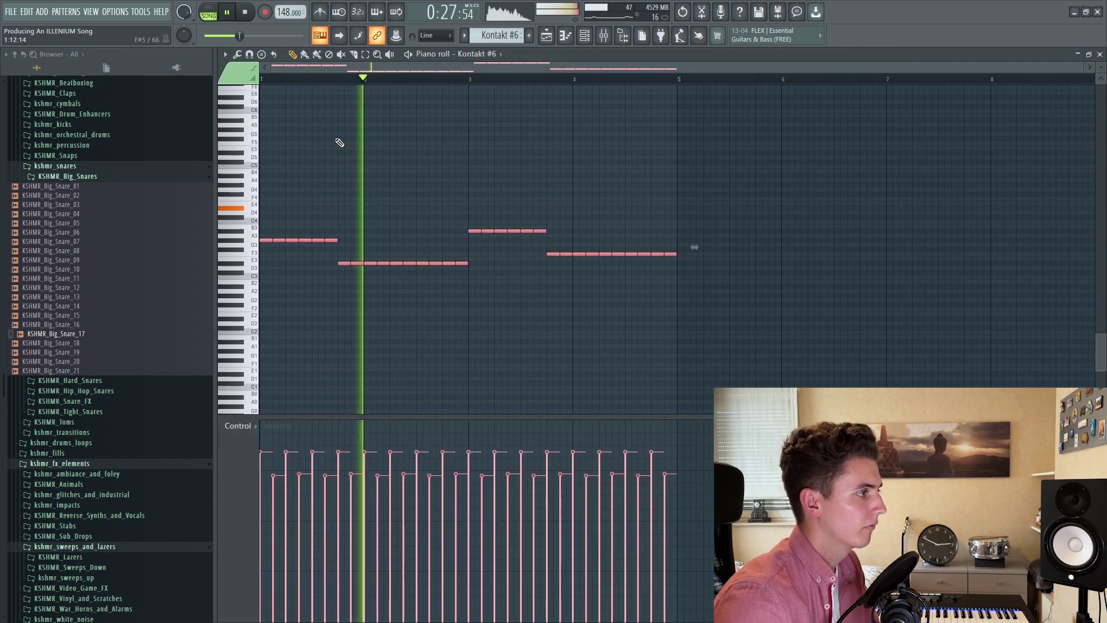
Lower the Kontakt #6 volume to about -6.2 dB and move its mixer insert towards the other instrument inserts.
key("F9")
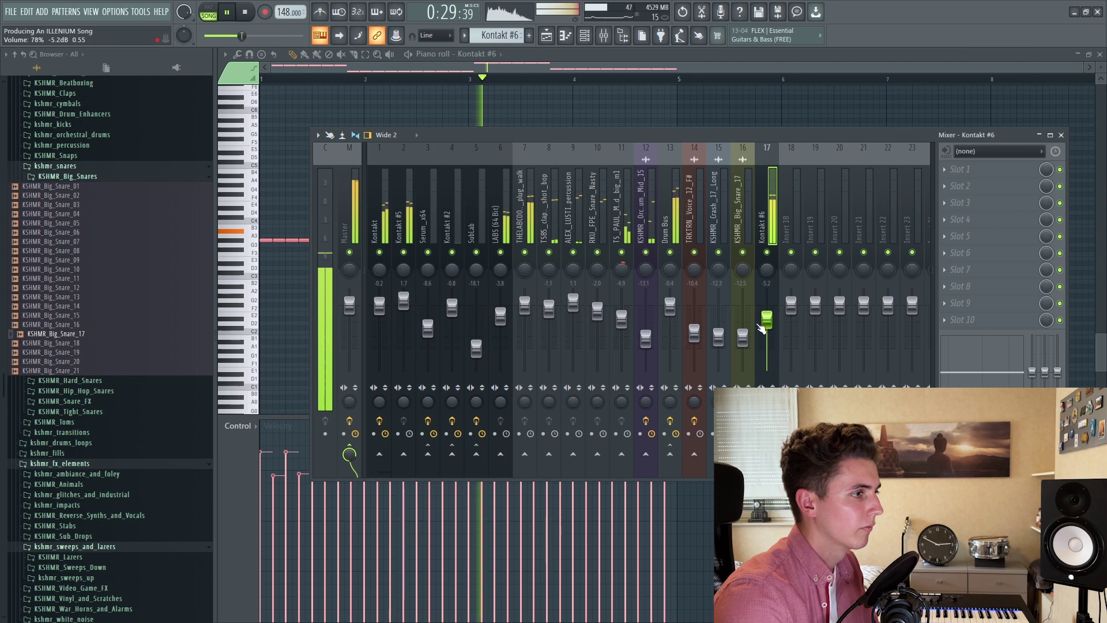
key("alt+Left")
key("alt+Left")
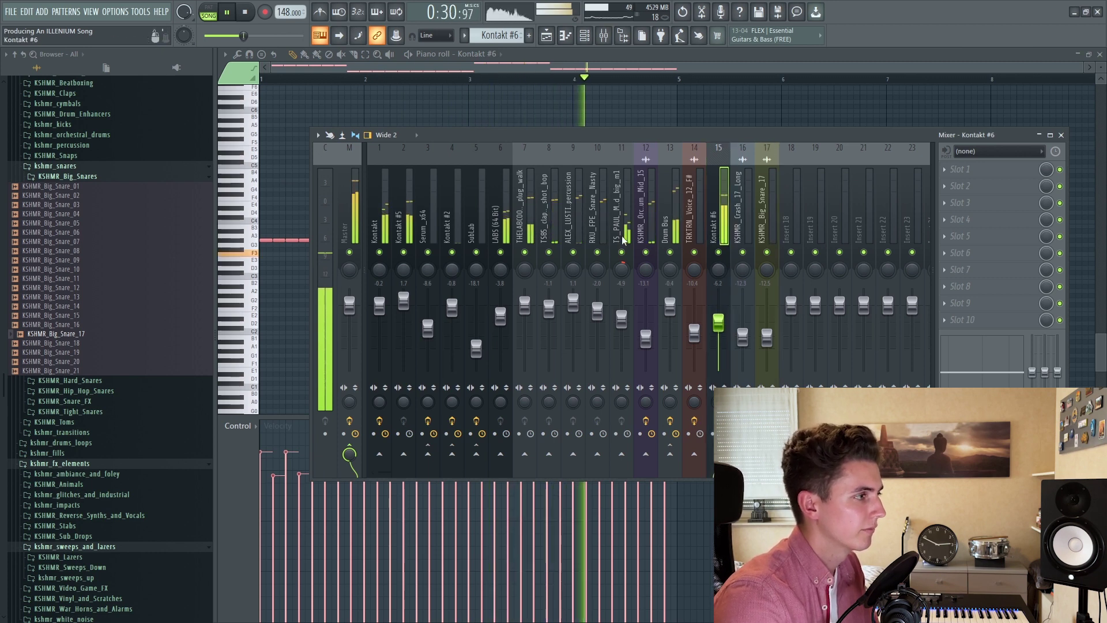
left_click(648, 240)
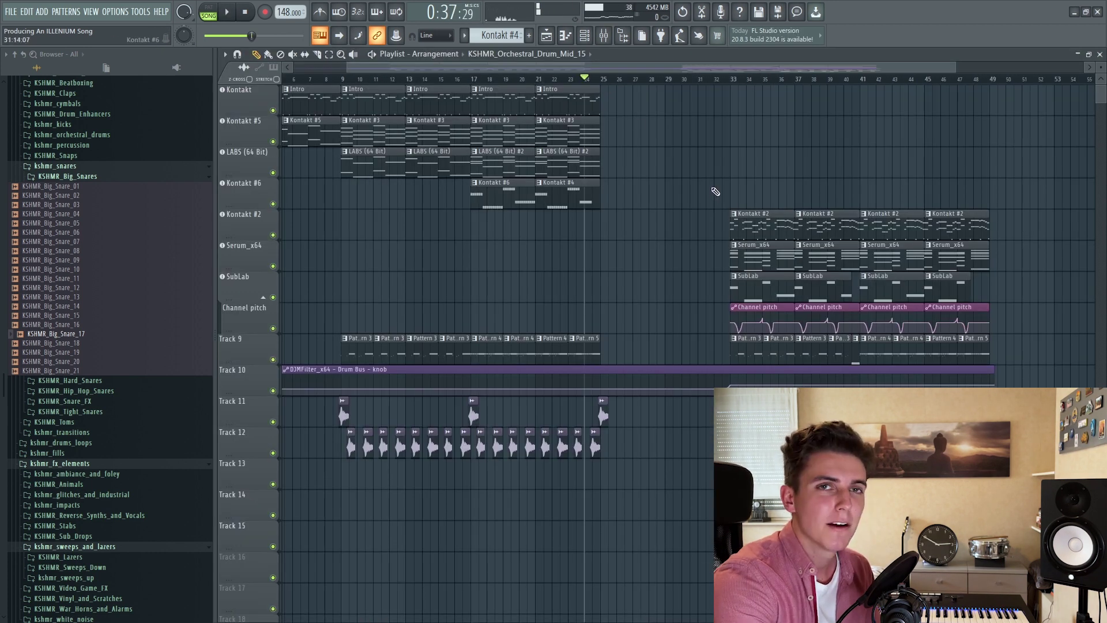
Insert an empty track above Kontakt #2 and add two Kontakt #3 clips to the Kontakt #5 track across bars 25 to 33.
right_click(259, 219)
left_click(305, 424)
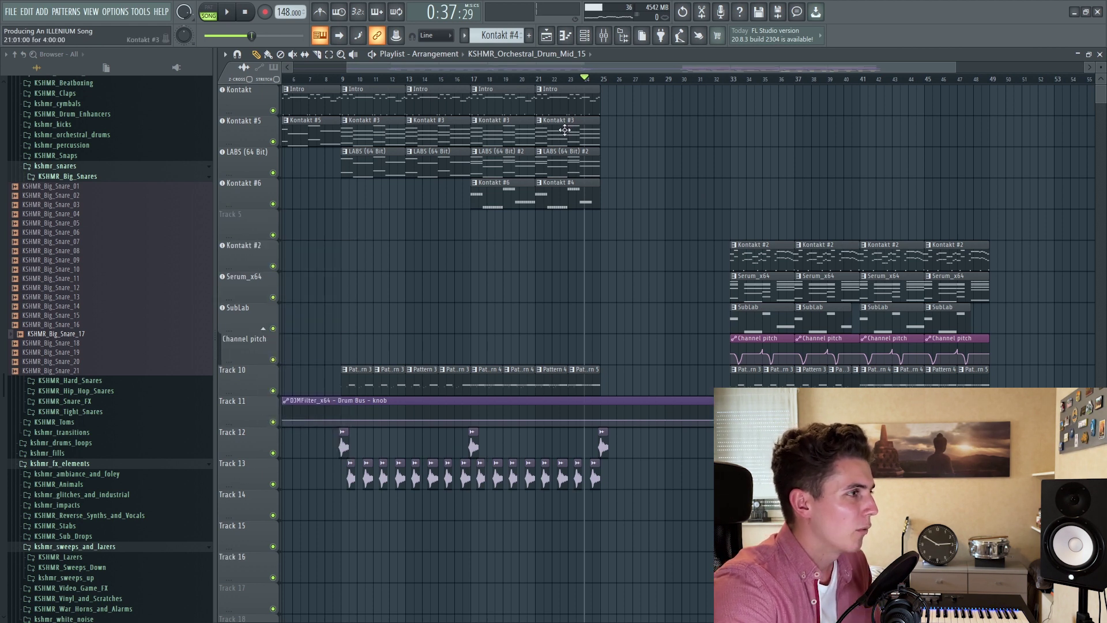
left_click_drag(640, 129, 624, 129)
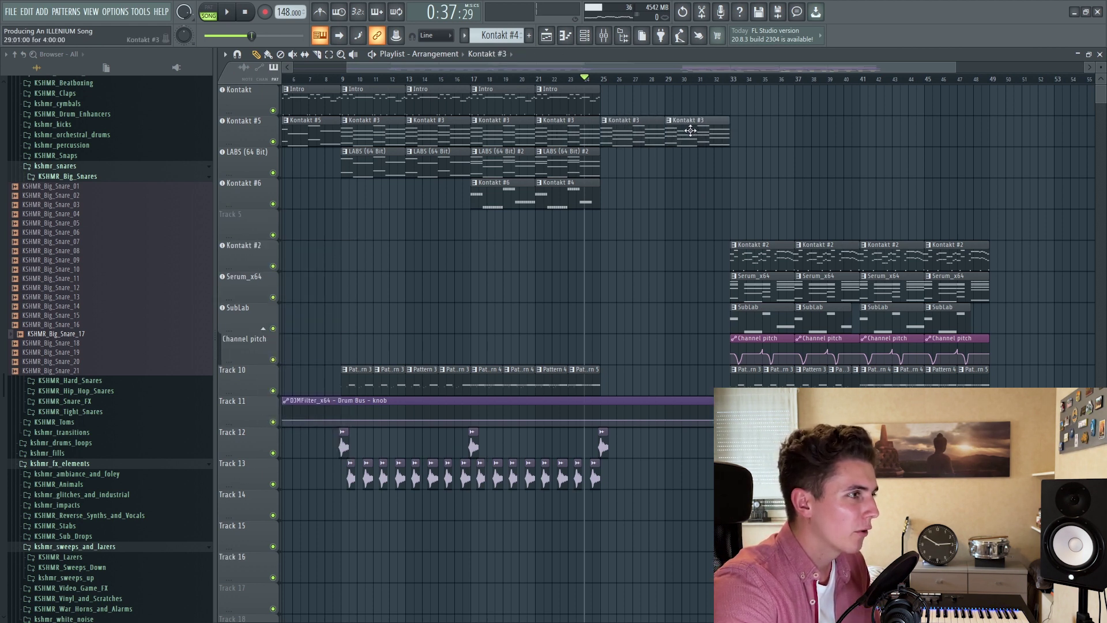
Make the Kontakt #3 clip at bar 25 unique and raise all its chord velocities using level scaling with a 50% offset.
right_click(607, 122)
left_click(629, 196)
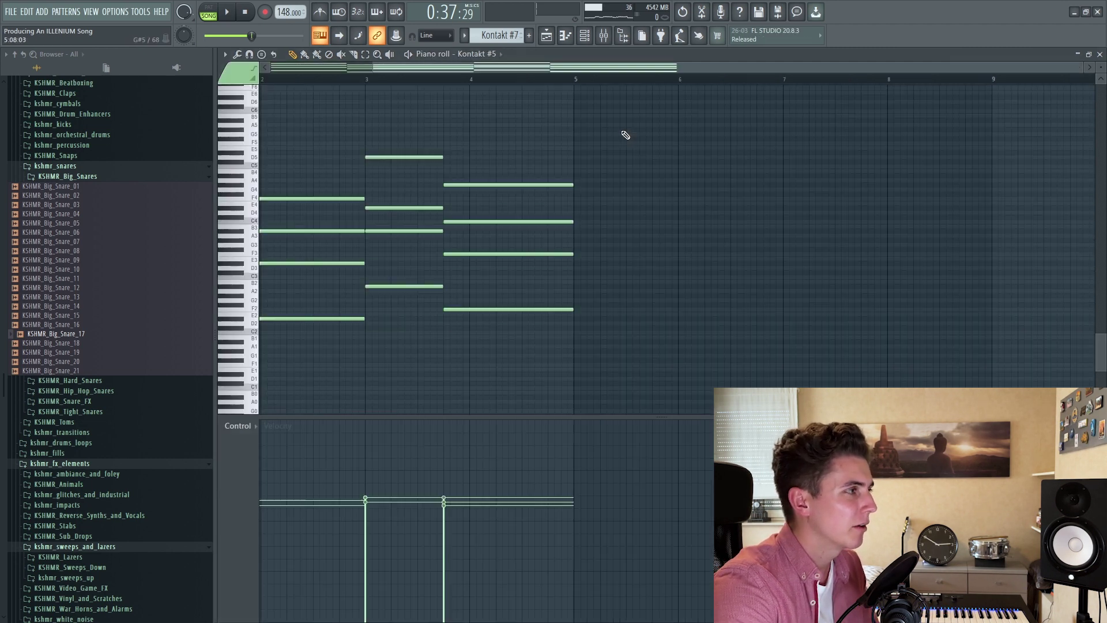
scroll(312, 80, "left", 2)
left_click_drag(276, 132, 597, 367)
left_click(225, 53)
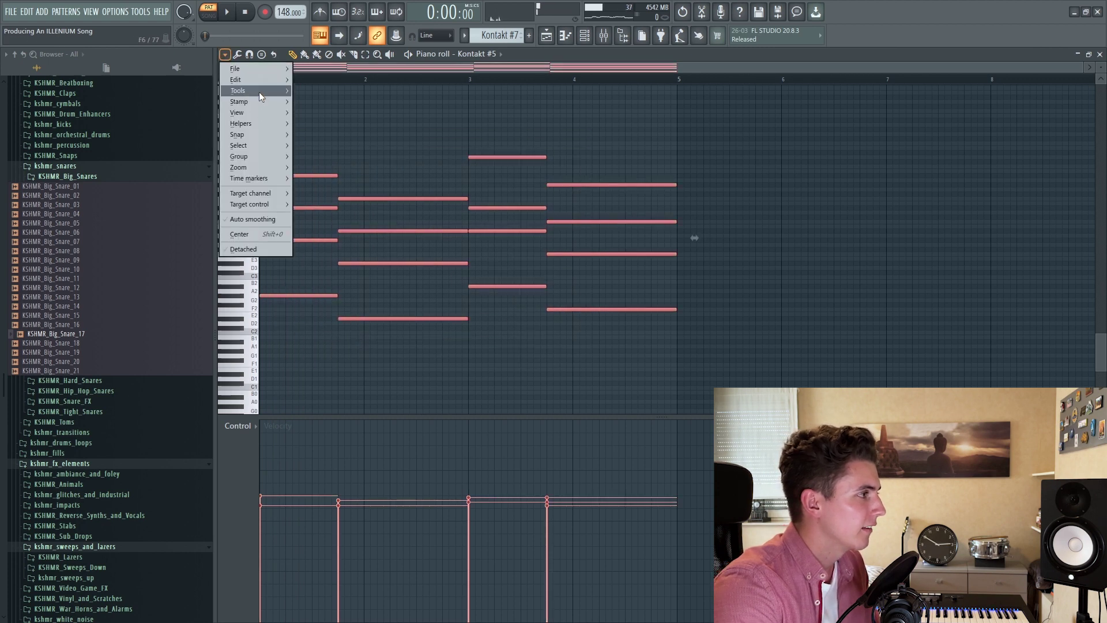
mouse_move(258, 96)
left_click(355, 289)
key("space")
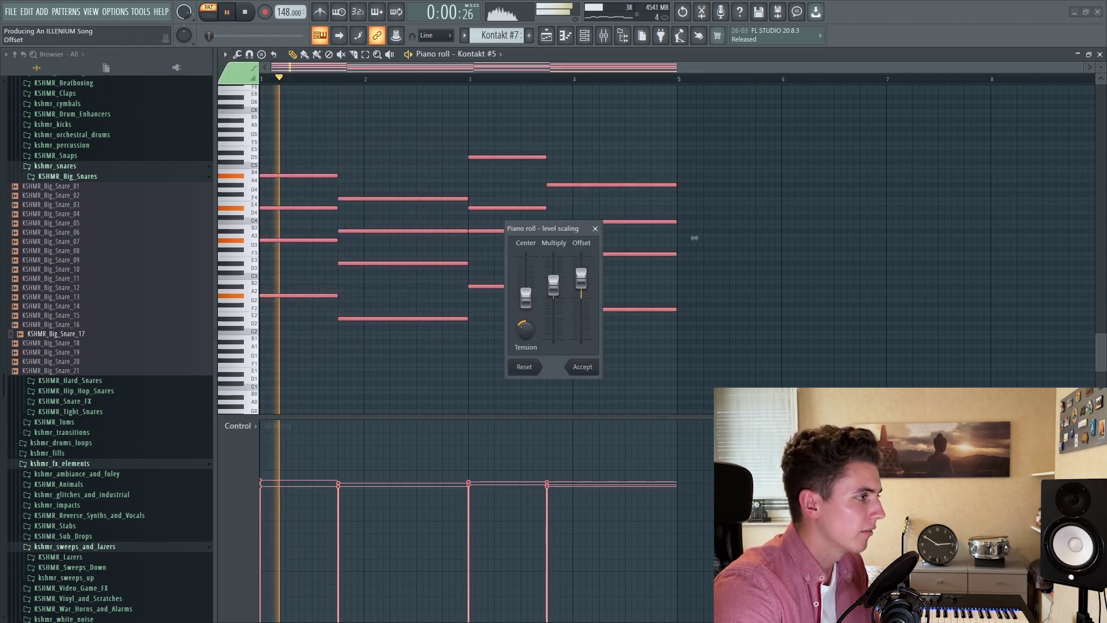
left_click_drag(581, 279, 581, 276)
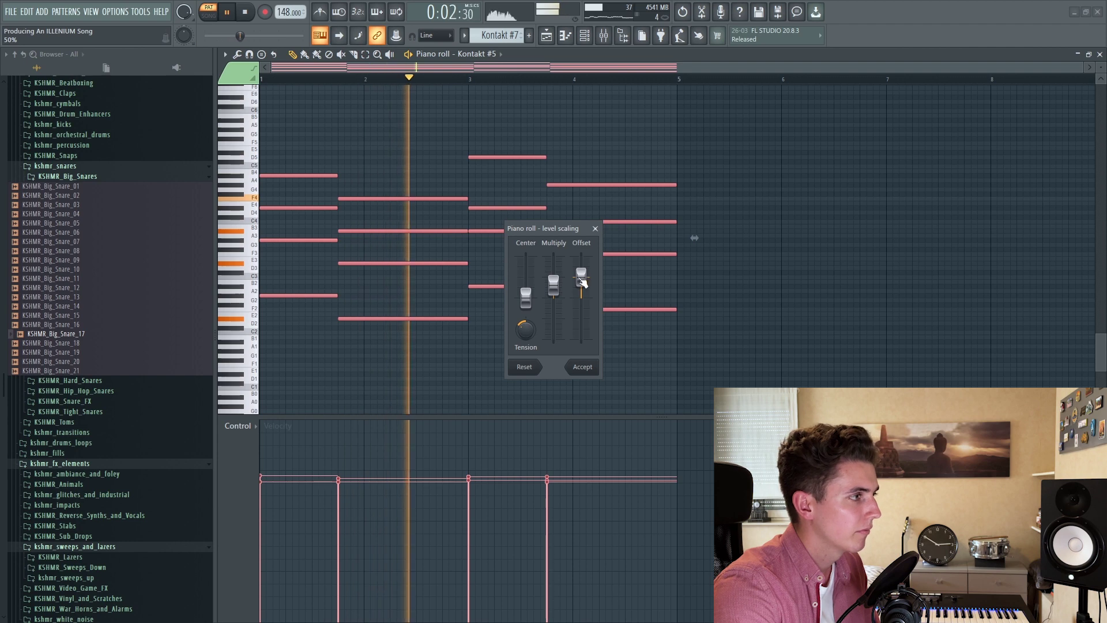
left_click(582, 366)
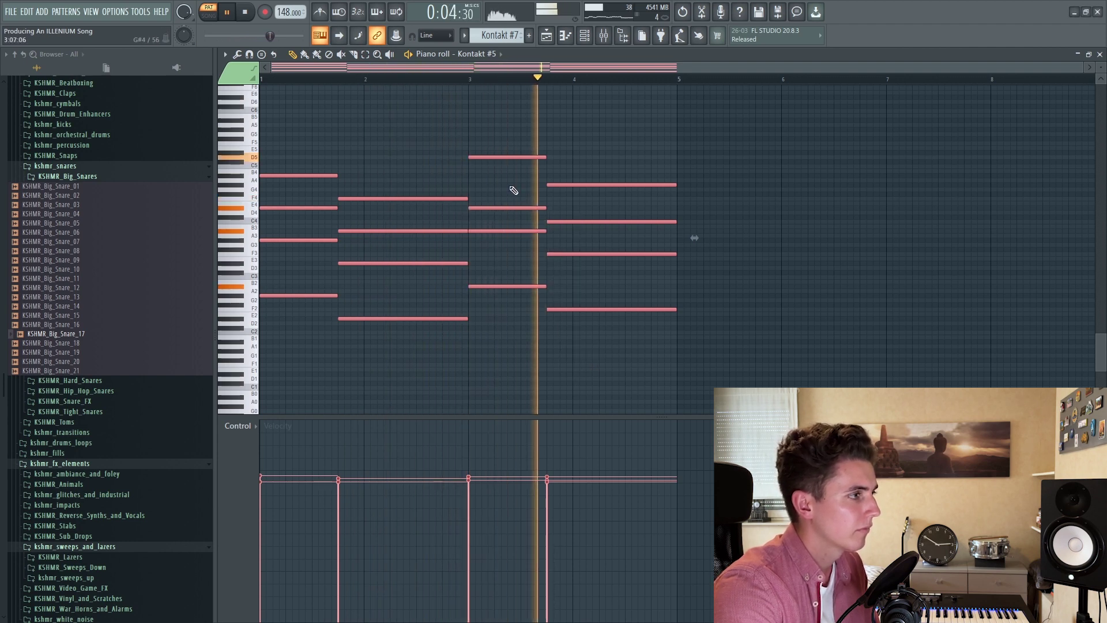
key("ctrl+d")
left_click(467, 77)
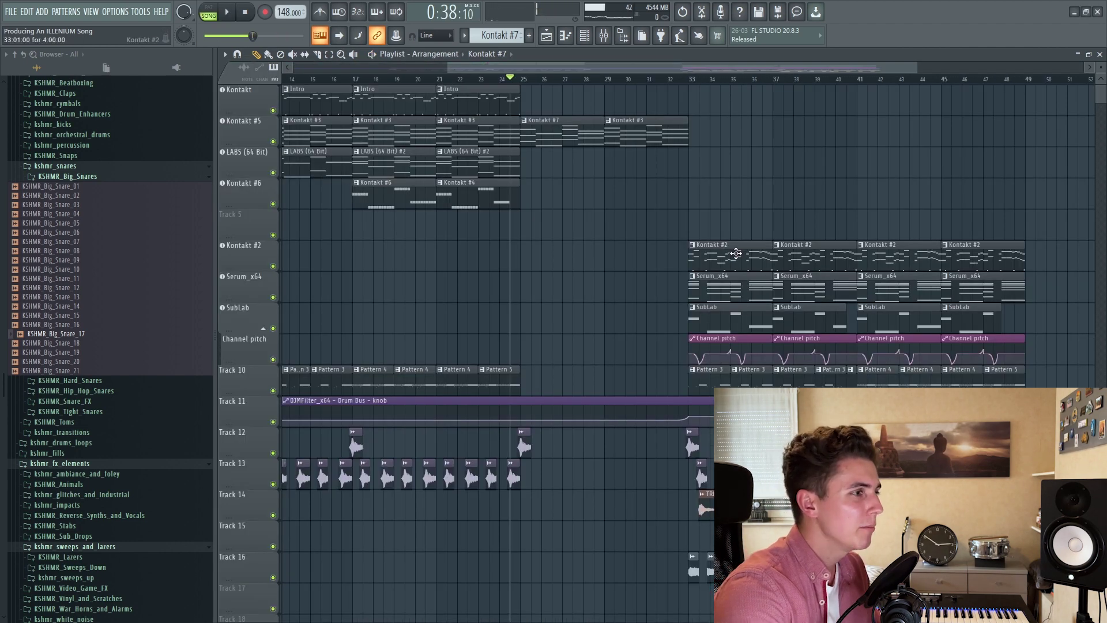
Copy Kontakt #2 clips to bar 25 onwards and load DJMFilter_x64 into slot 7 of the Kontakt #2 mixer insert.
left_click_drag(710, 253, 559, 254)
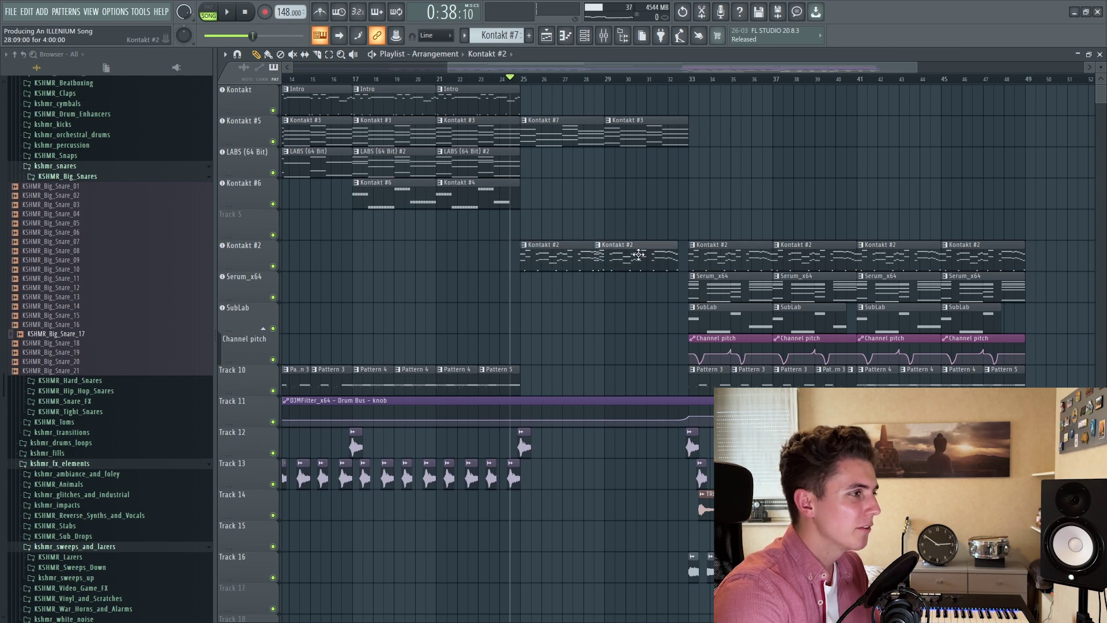
left_click(603, 36)
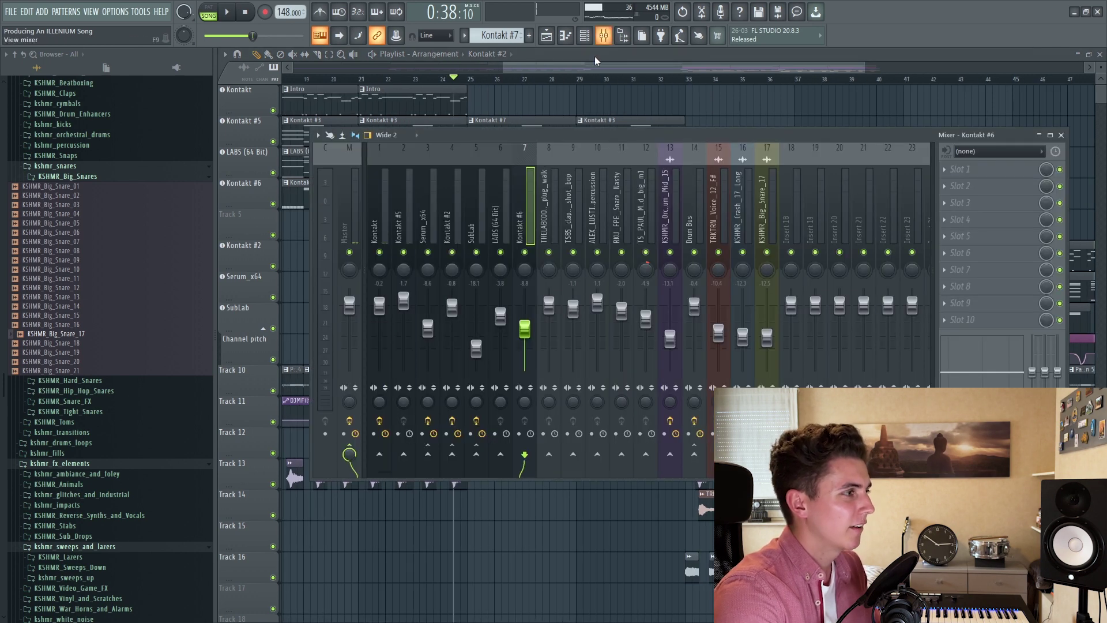
left_click(452, 219)
left_click(962, 269)
mouse_move(881, 366)
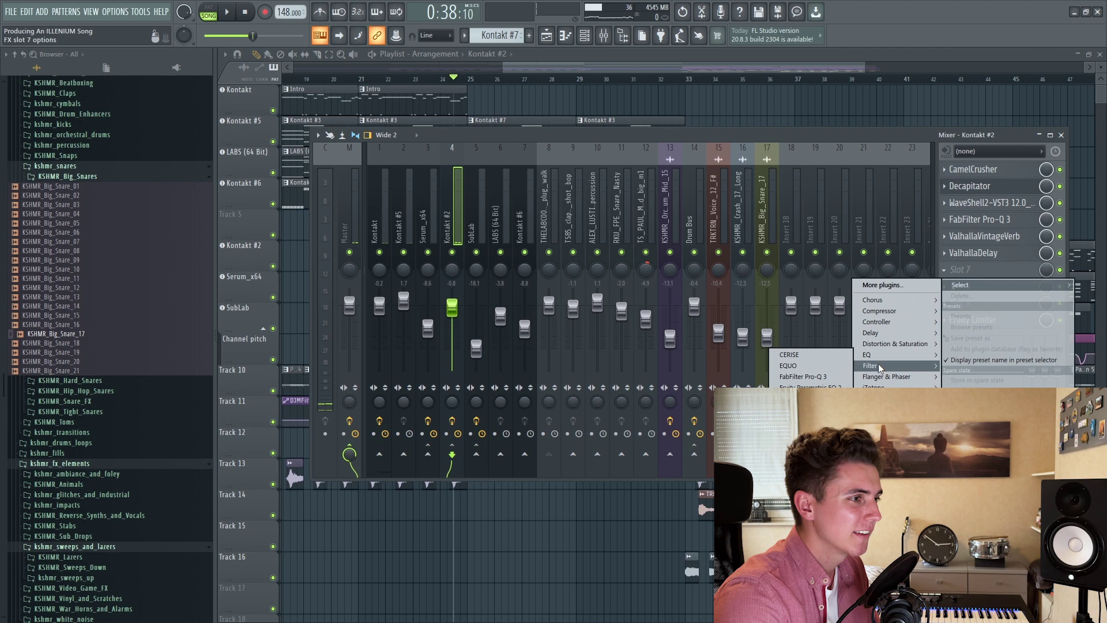
left_click(836, 366)
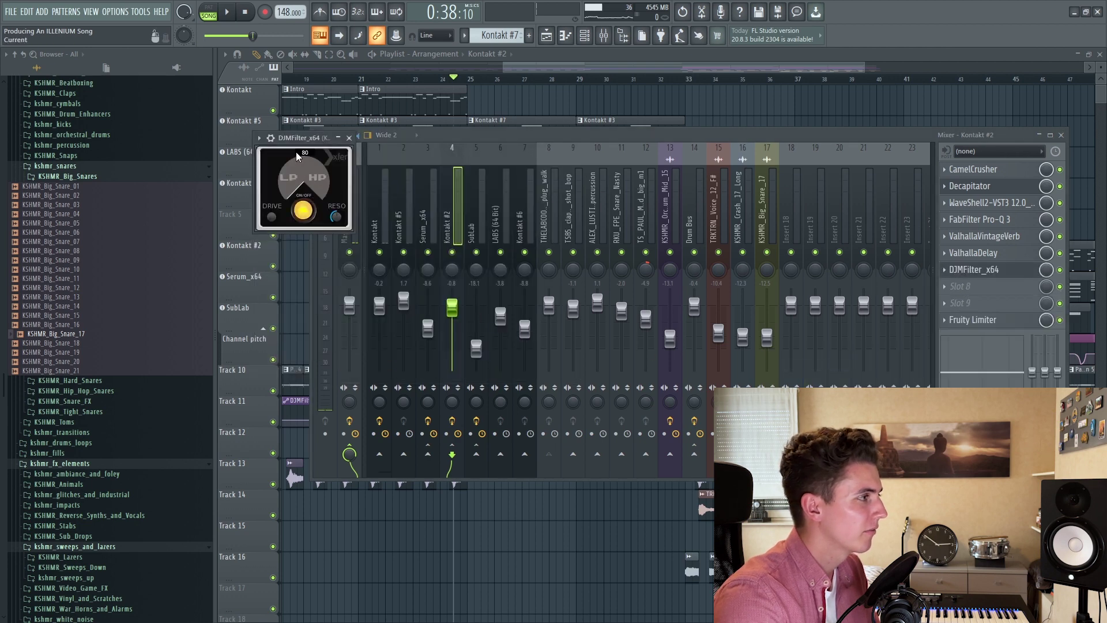
Adjust the Kontakt #2 DJMFilter_x64 knob during playback and create an automation clip for it.
key("space")
left_click_drag(315, 187, 321, 174)
left_click(42, 12)
left_click(176, 122)
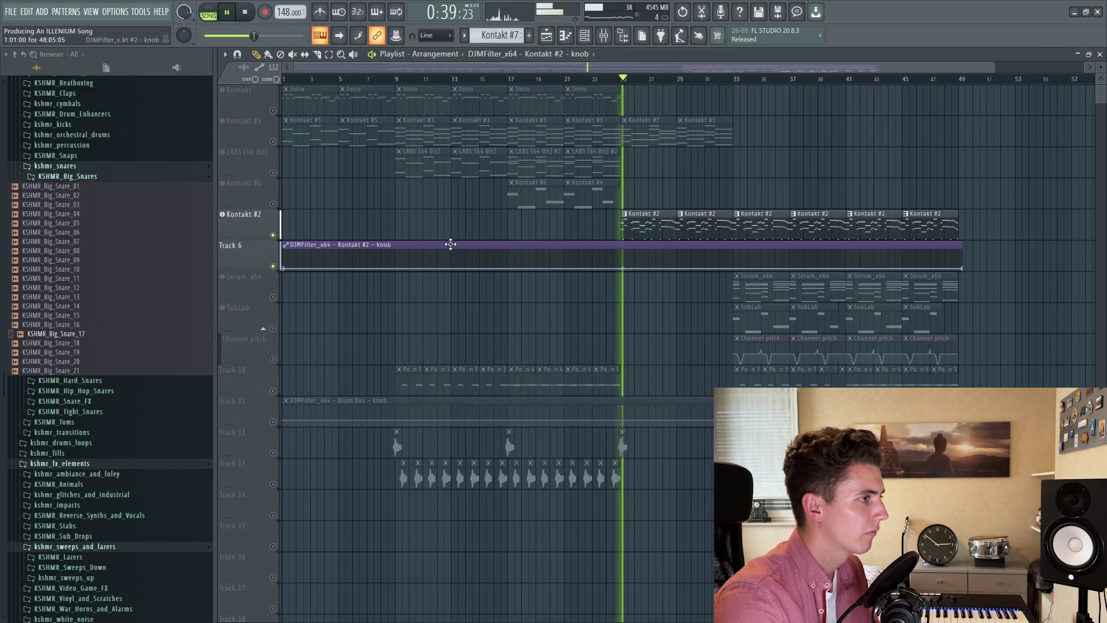
Shape the Kontakt #2 filter automation with points at bars 25 and 33 so the filter opens gradually towards the drop.
right_click(621, 267)
key("space")
key("space")
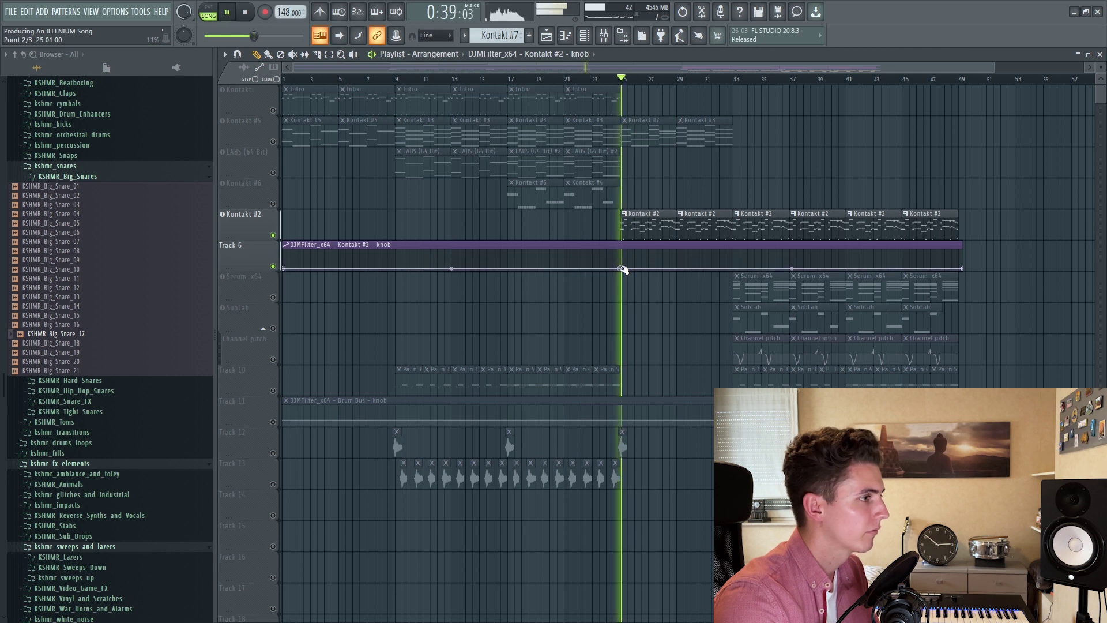
right_click(734, 260)
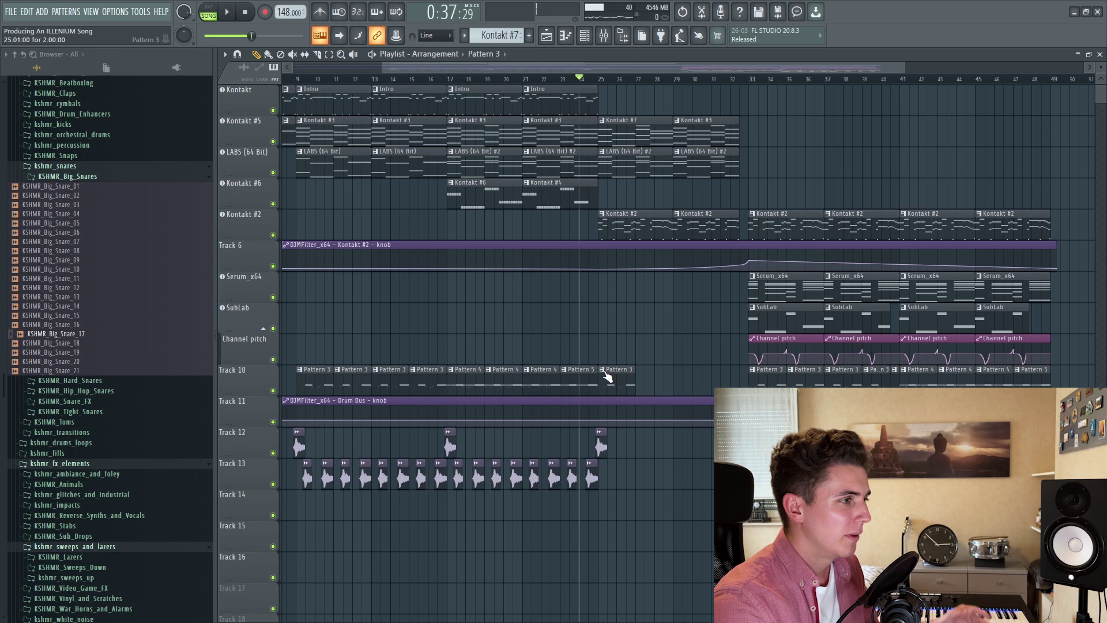
Make the drum pattern clip at bar 25 unique and shift its kick notes to start at bar 5 of the pattern.
right_click(607, 373)
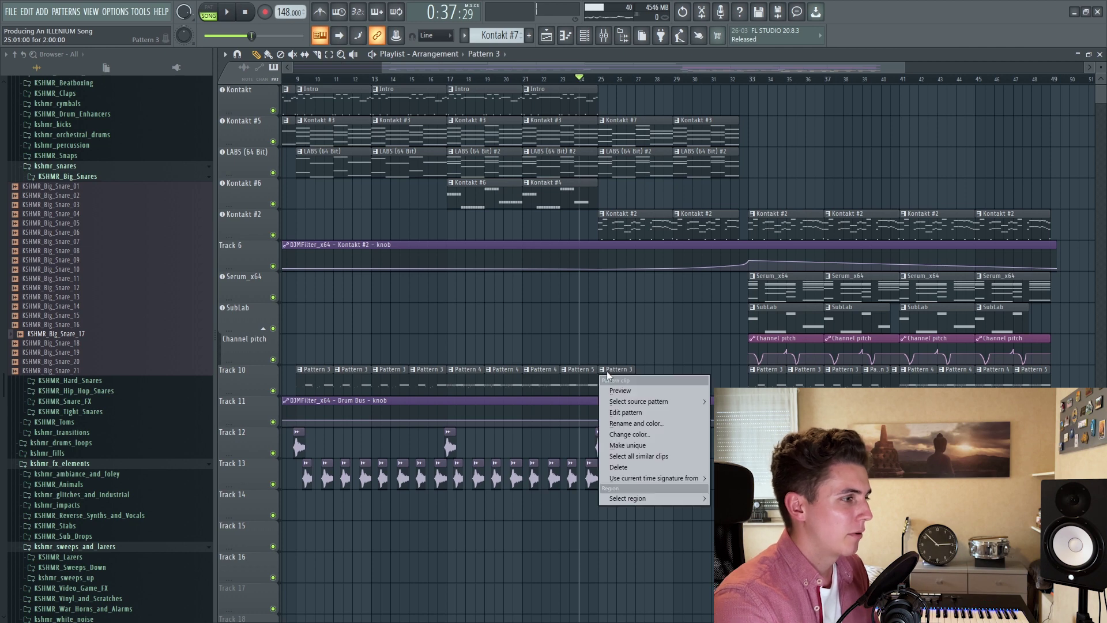
left_click(627, 446)
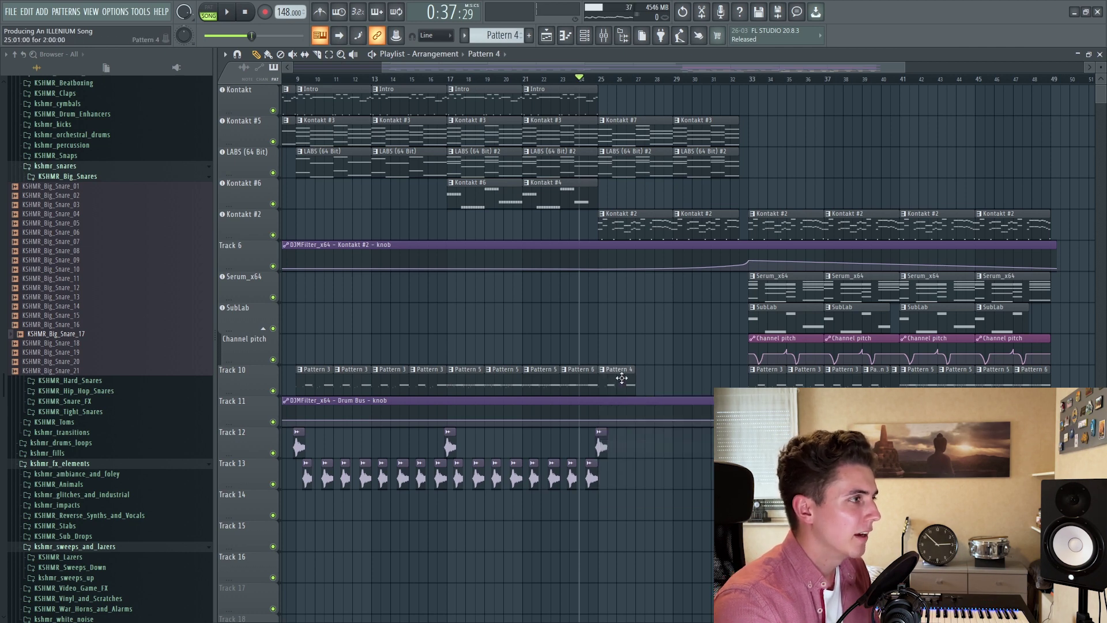
double_click(621, 378)
left_click_drag(499, 177, 798, 178)
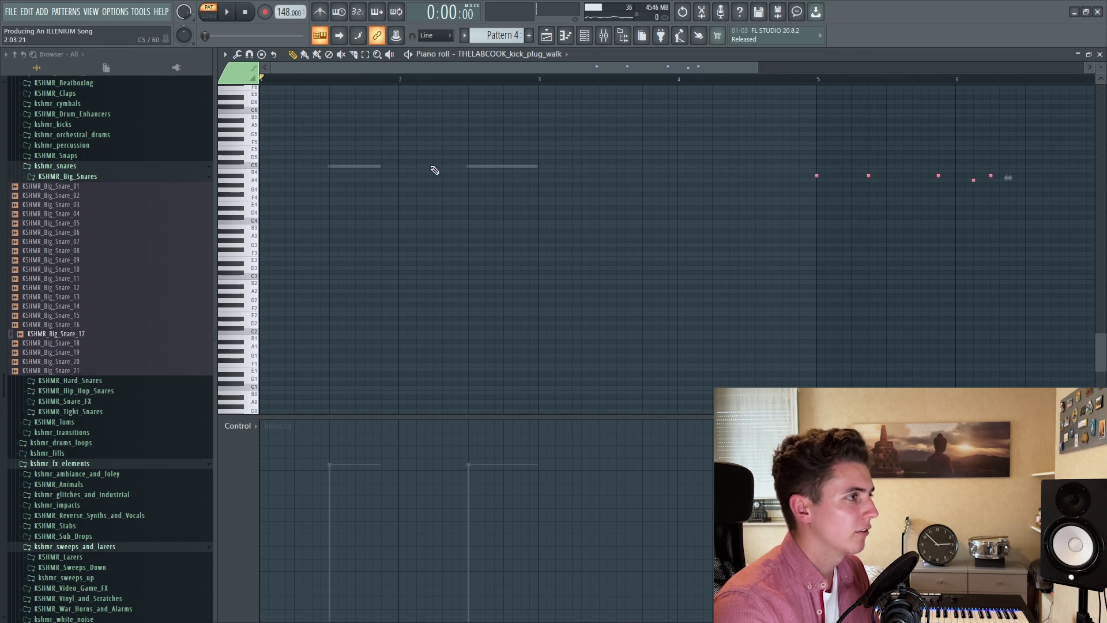
Write one clap per bar on C5 in the middle of each bar of the new build-up pattern.
scroll(468, 85, "down", 1)
right_click(333, 167)
left_click_drag(357, 166, 430, 166)
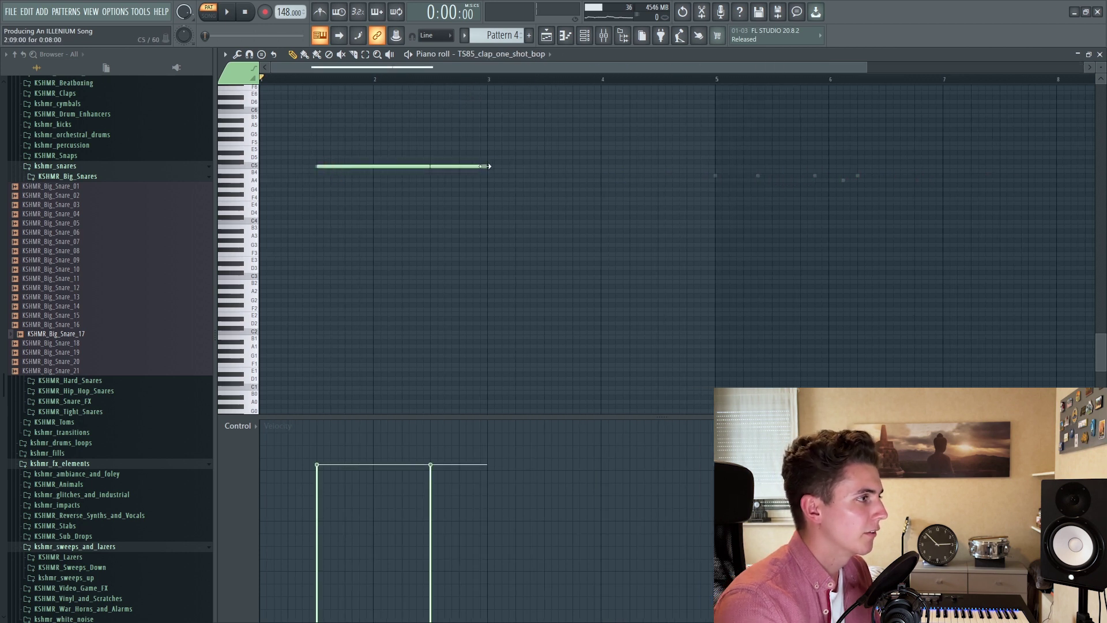
left_click(544, 166)
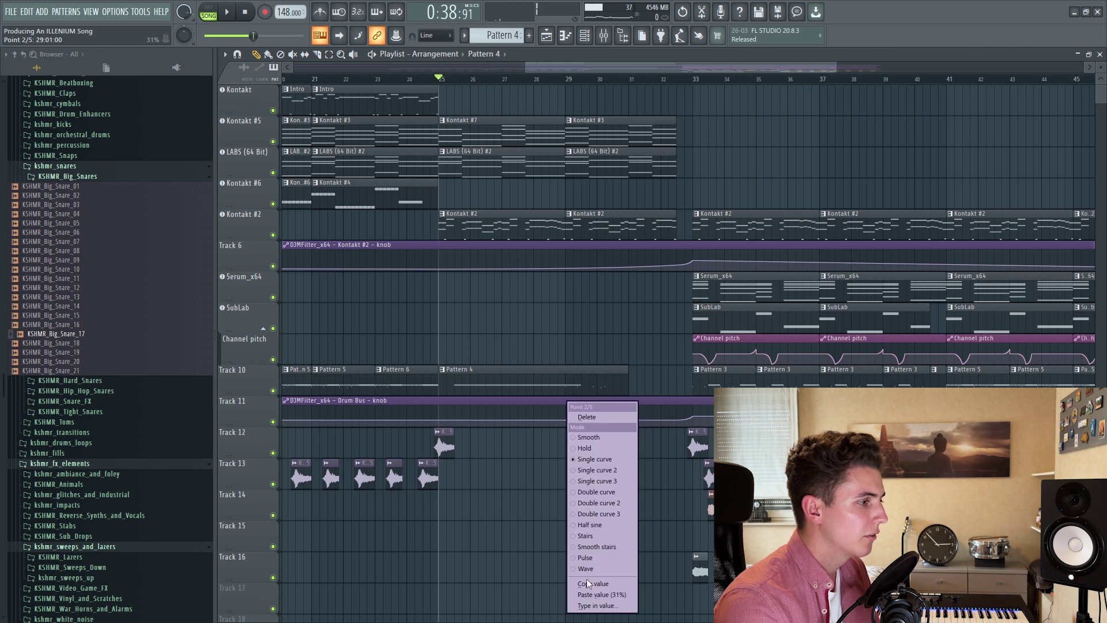
Paste the bar 29 value onto a Drum Bus filter automation point at bar 25 and dip the curve to 19% at 25:05:00.
left_click(410, 388)
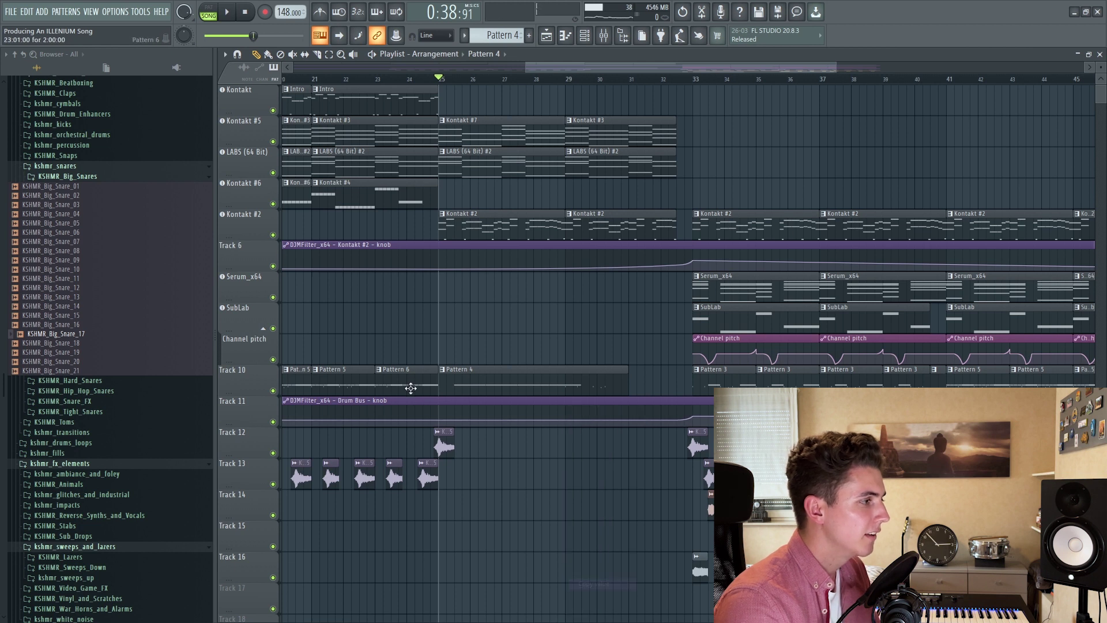
right_click(436, 423)
left_click(468, 595)
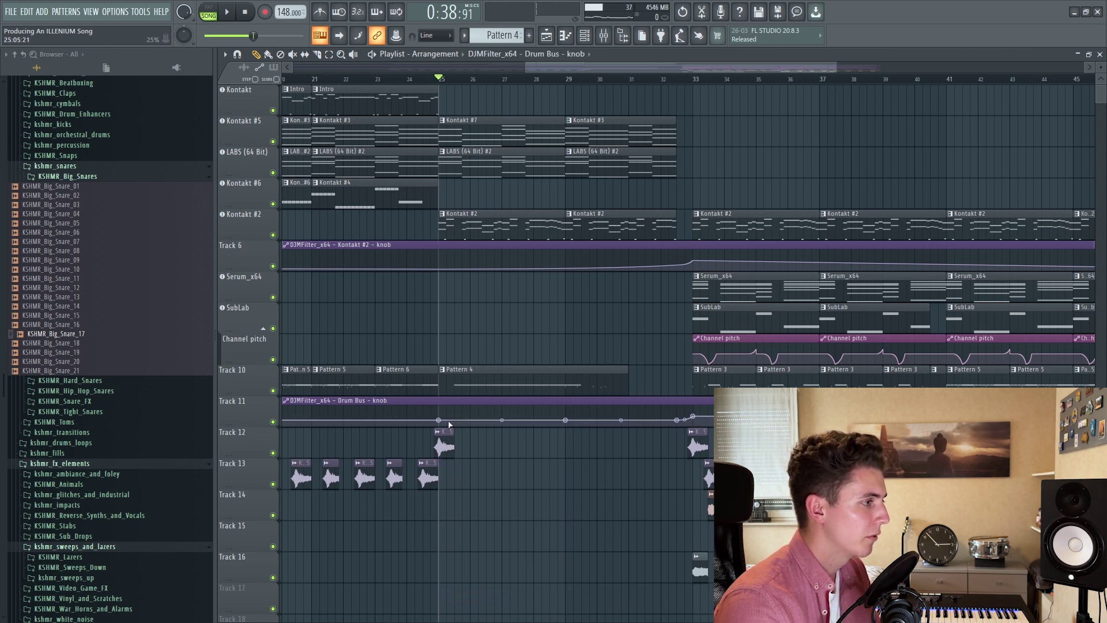
key("space")
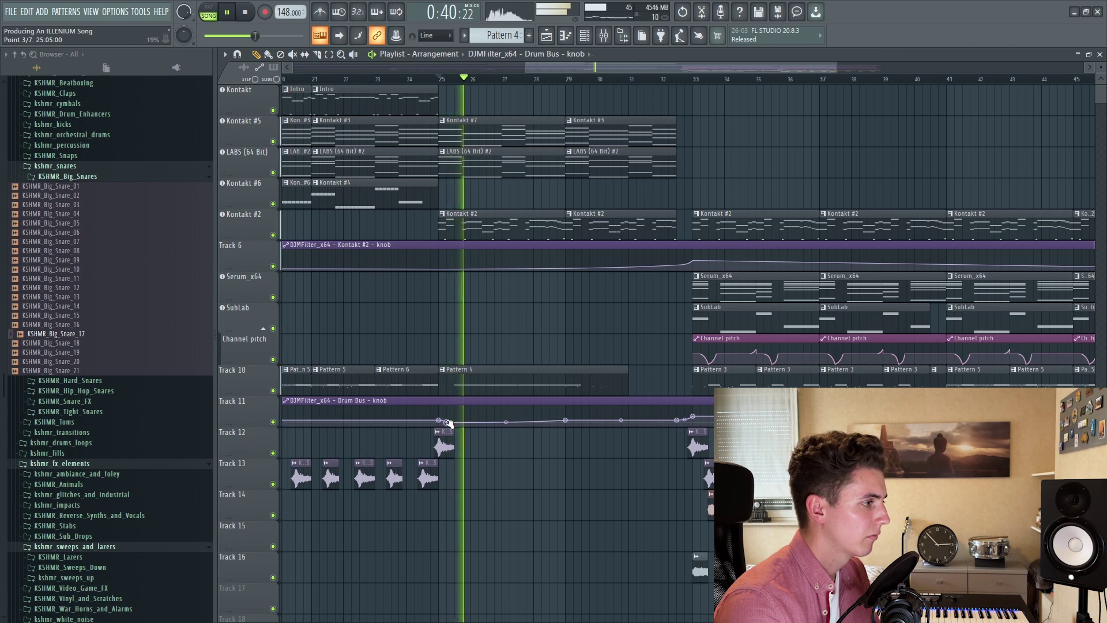
Turn the claps into a quarter-bar roll from bar 5 and copy the run so it continues to the middle of bar 8.
double_click(487, 375)
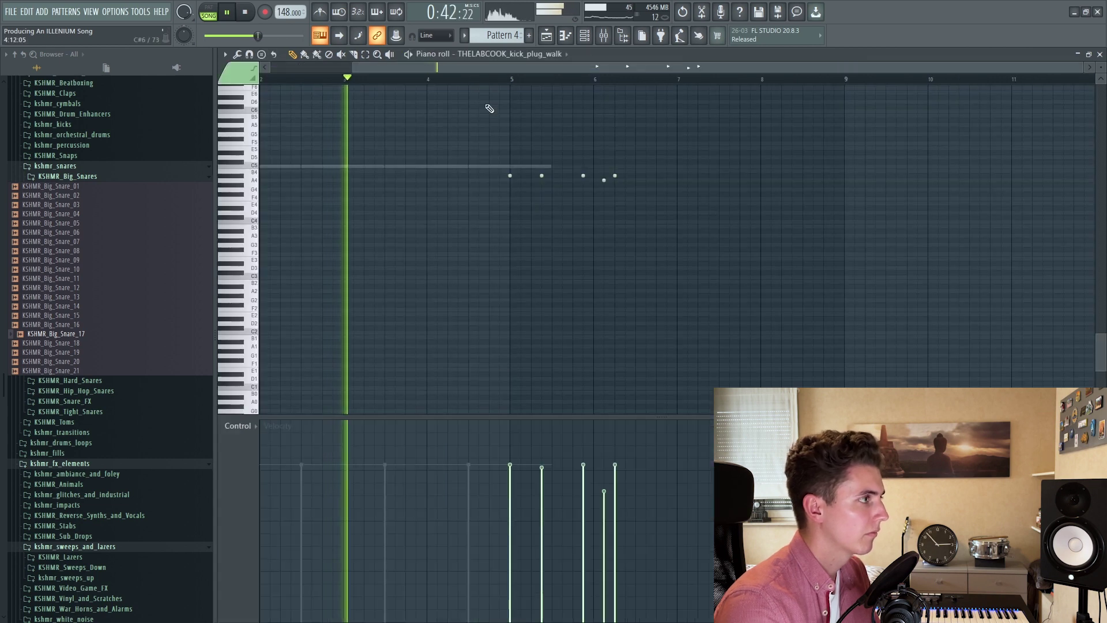
double_click(475, 167)
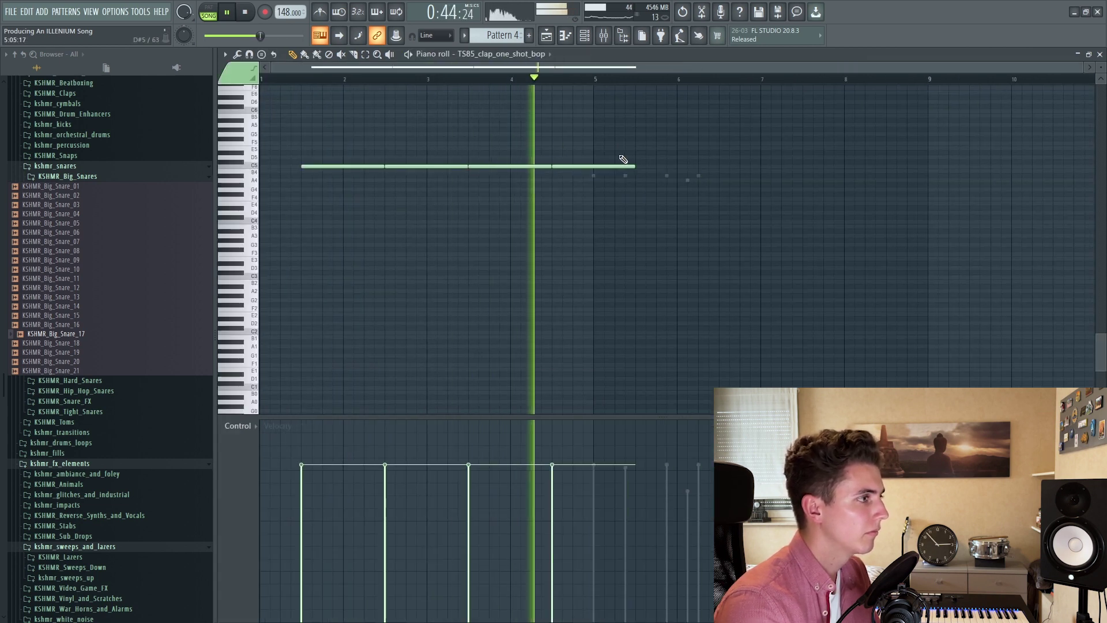
left_click_drag(633, 167, 594, 167)
key("space")
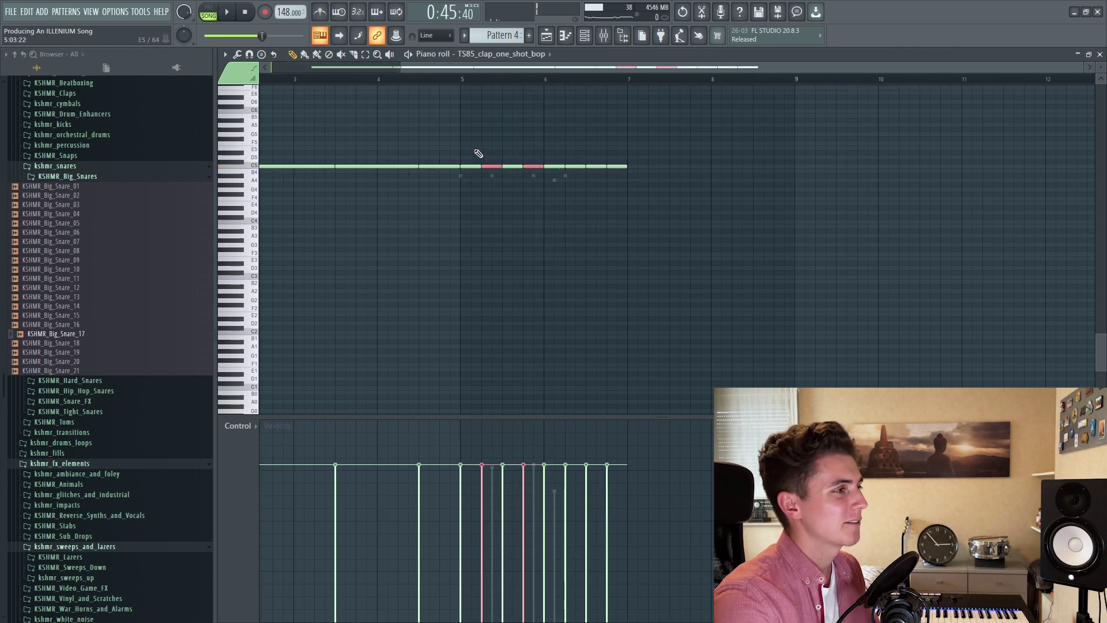
left_click_drag(478, 155, 638, 168)
left_click_drag(727, 168, 694, 168)
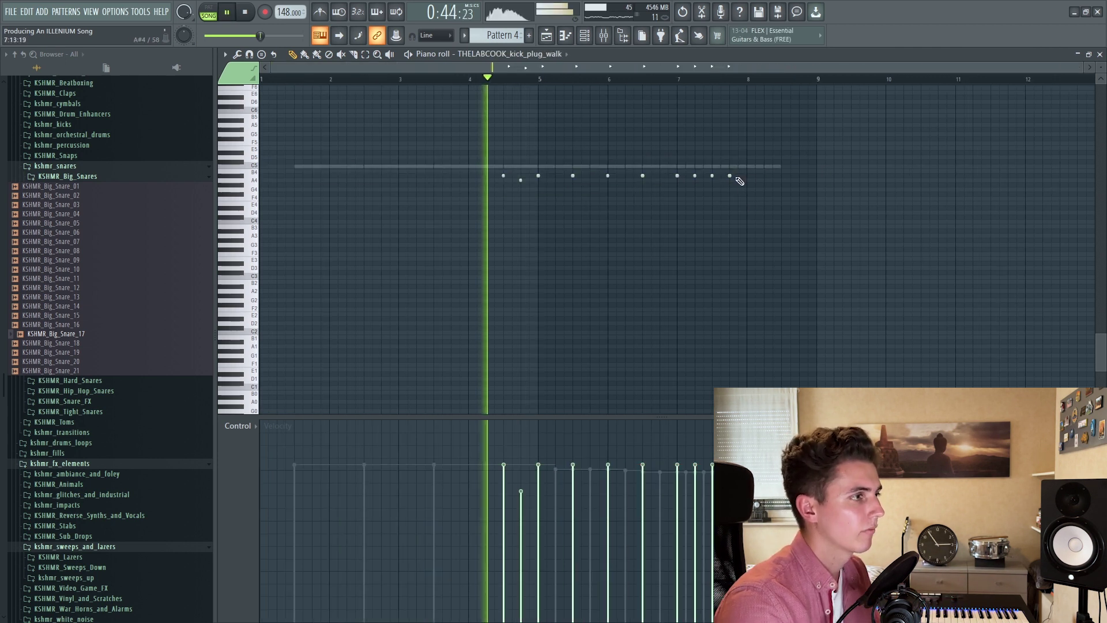
Add closing A#4 kick notes in bar 8 of the build-up drum pattern during playback.
left_click(760, 177)
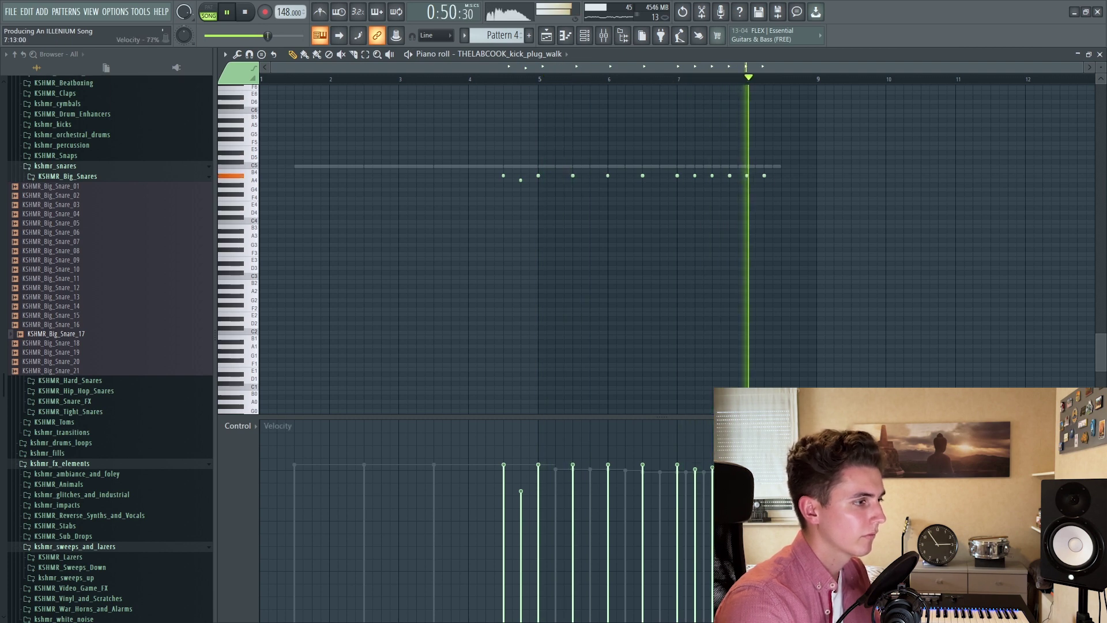
scroll(753, 87, "up", 2)
left_click(761, 175)
left_click(790, 176)
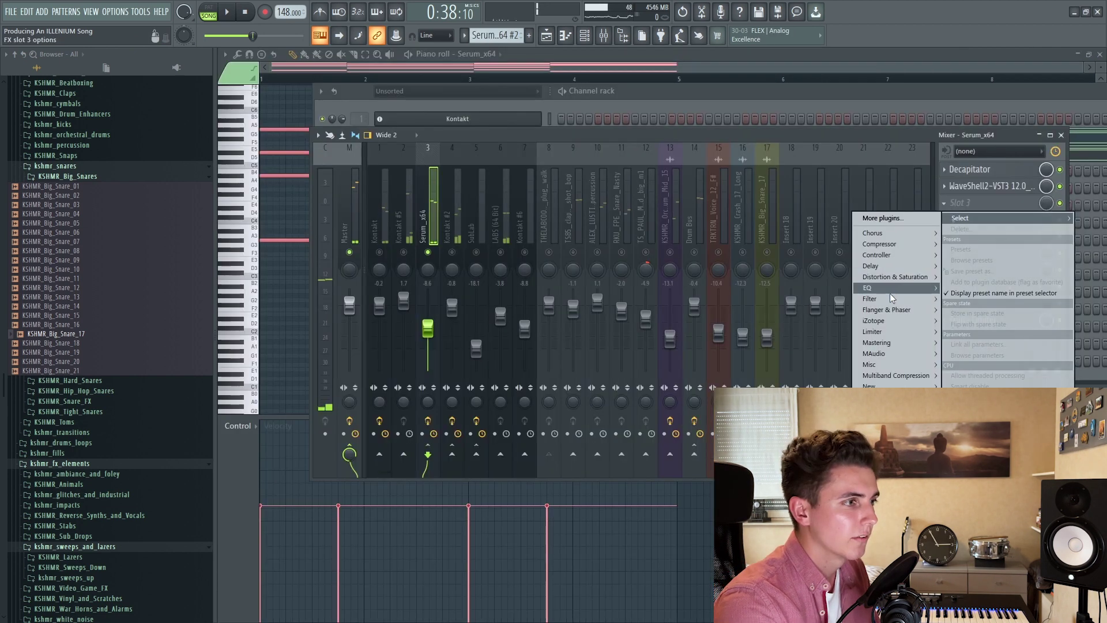
Load DJMFilter_x64 into slot 3 of the Serum_x64 mixer insert and create an automation clip for its knob.
mouse_move(891, 298)
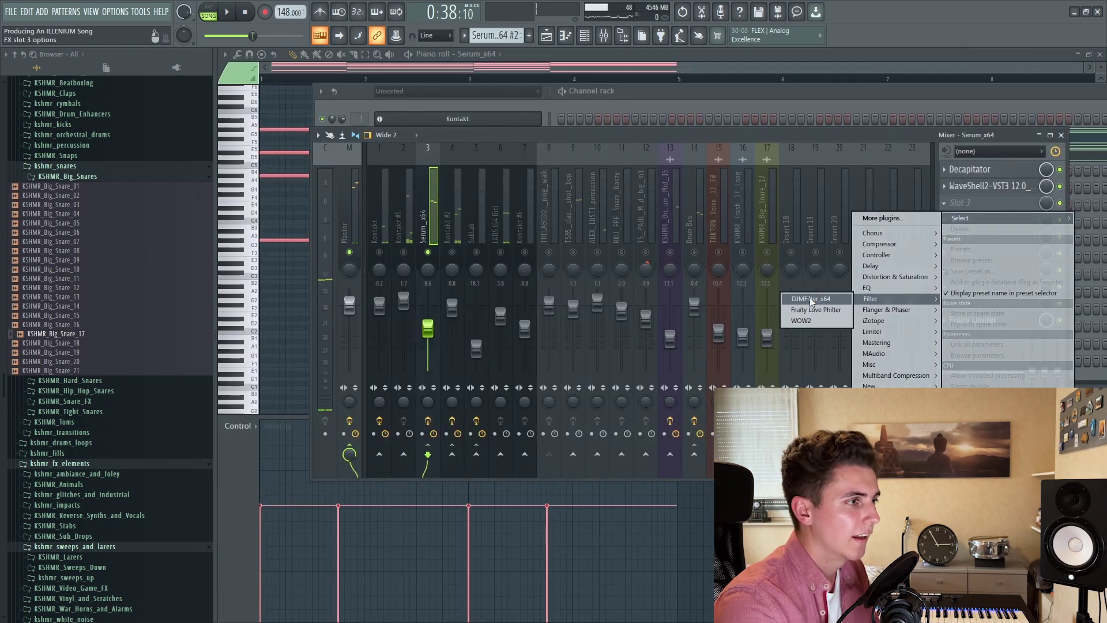
left_click(812, 299)
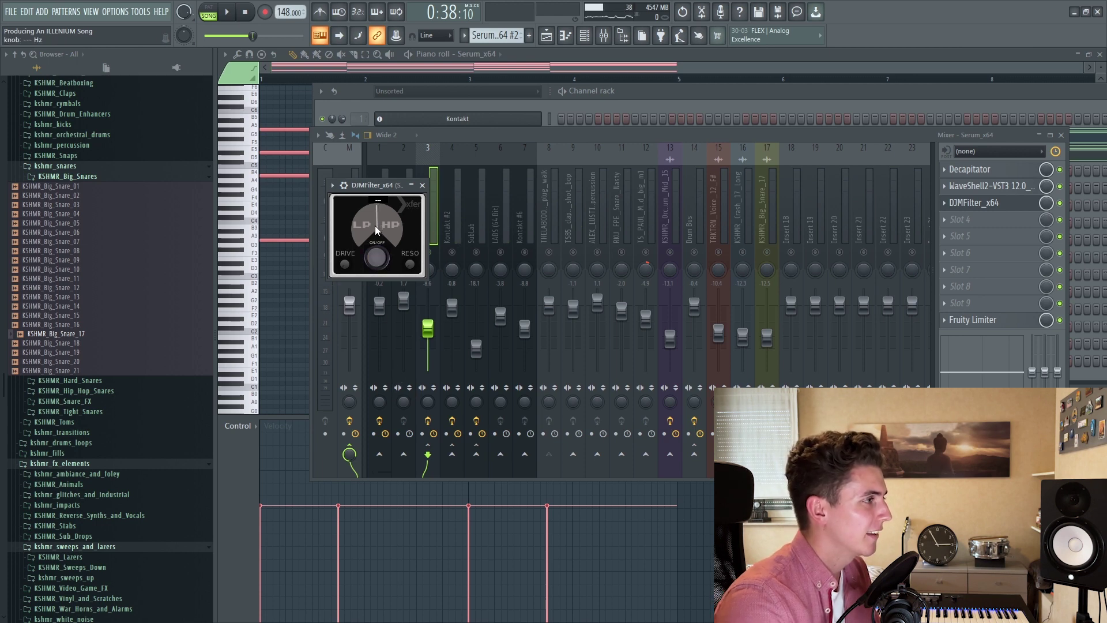
left_click(43, 12)
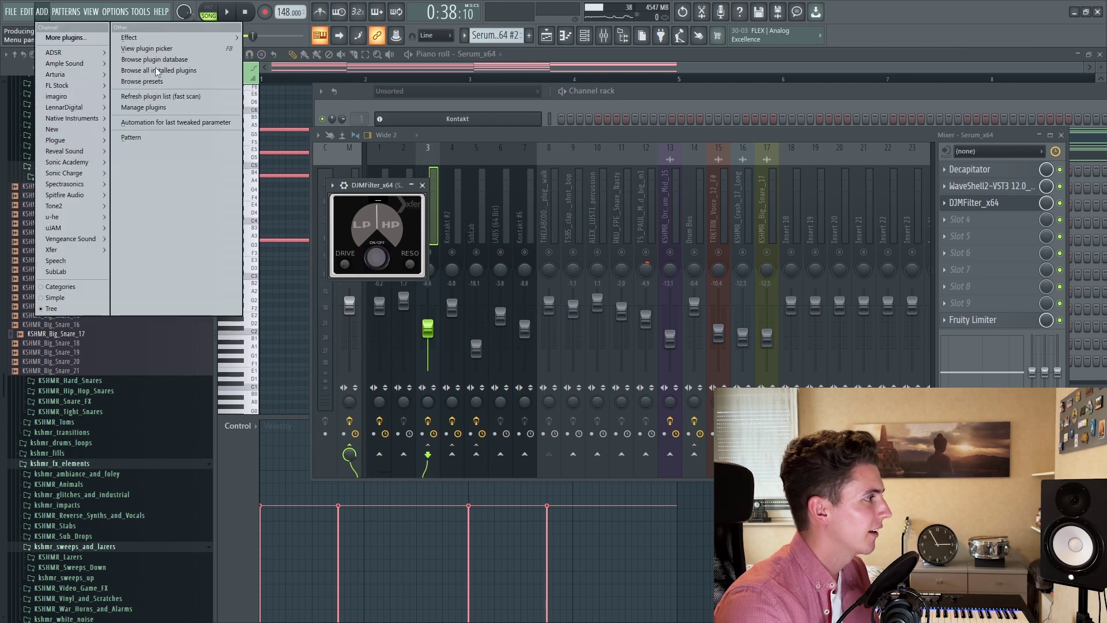
left_click(173, 118)
Lower the Serum_x64 filter automation at bar 25 to 6% and add a second Serum_x64 #2 clip at bar 29.
left_click_drag(690, 266, 690, 268)
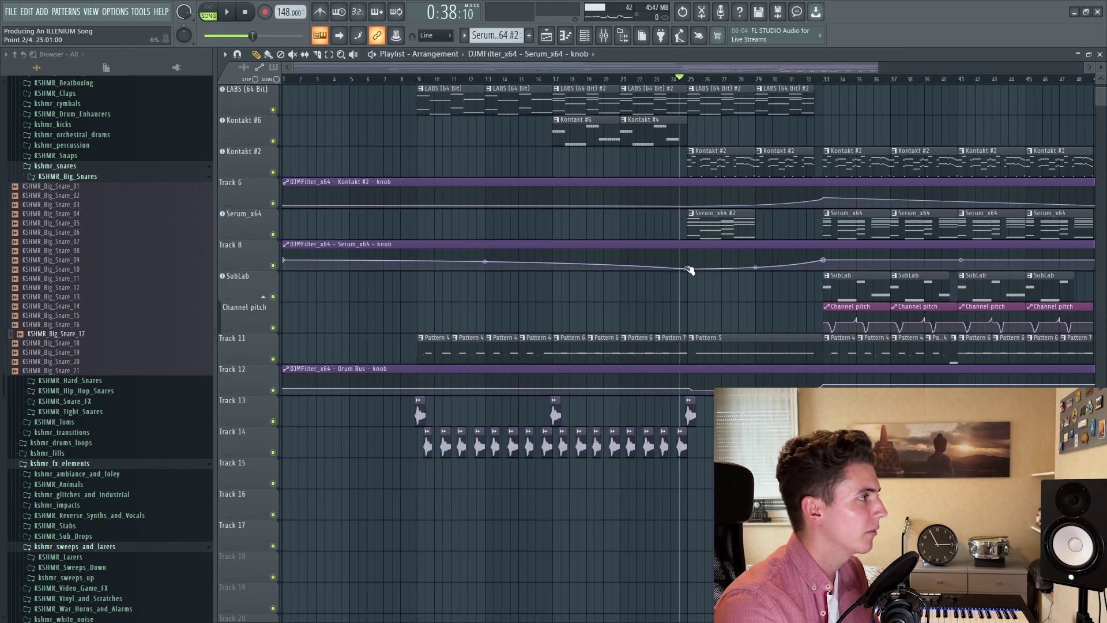
key("space")
scroll(440, 183, "up", 2)
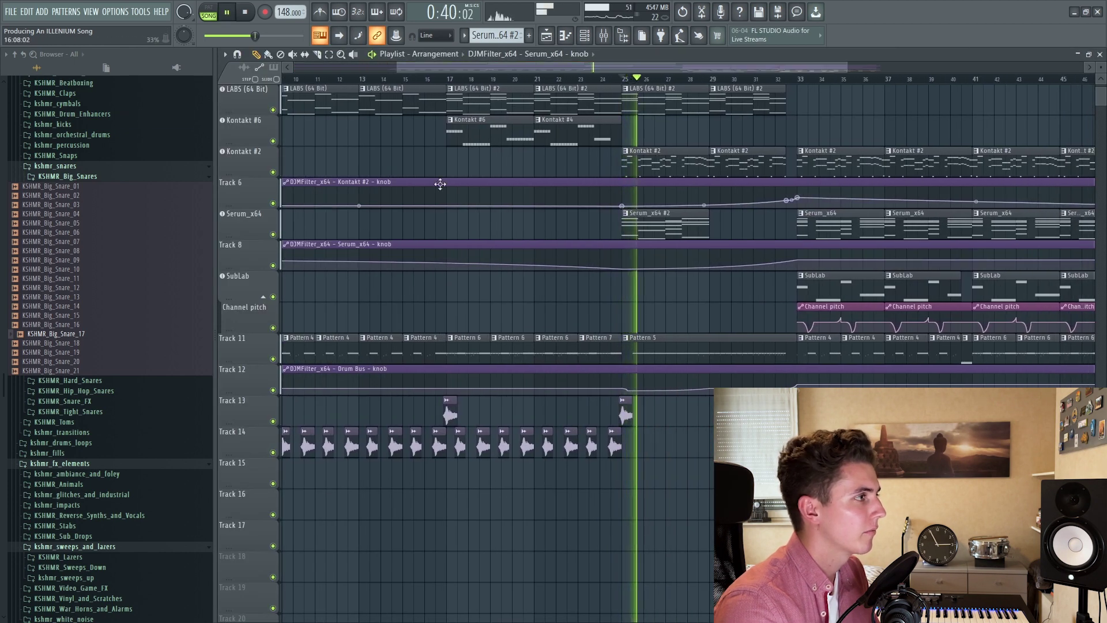
left_click(715, 222)
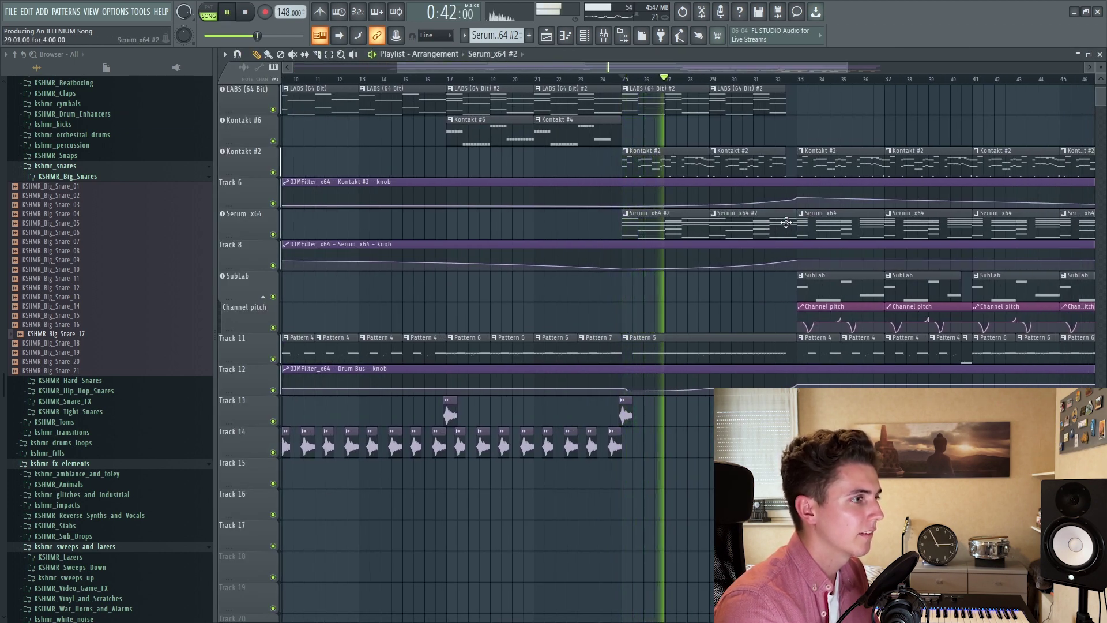
Create an automation clip for the Fruity Limiter mix level on the Serum_x64 insert and move it below the Serum filter automation.
left_click(603, 36)
key("space")
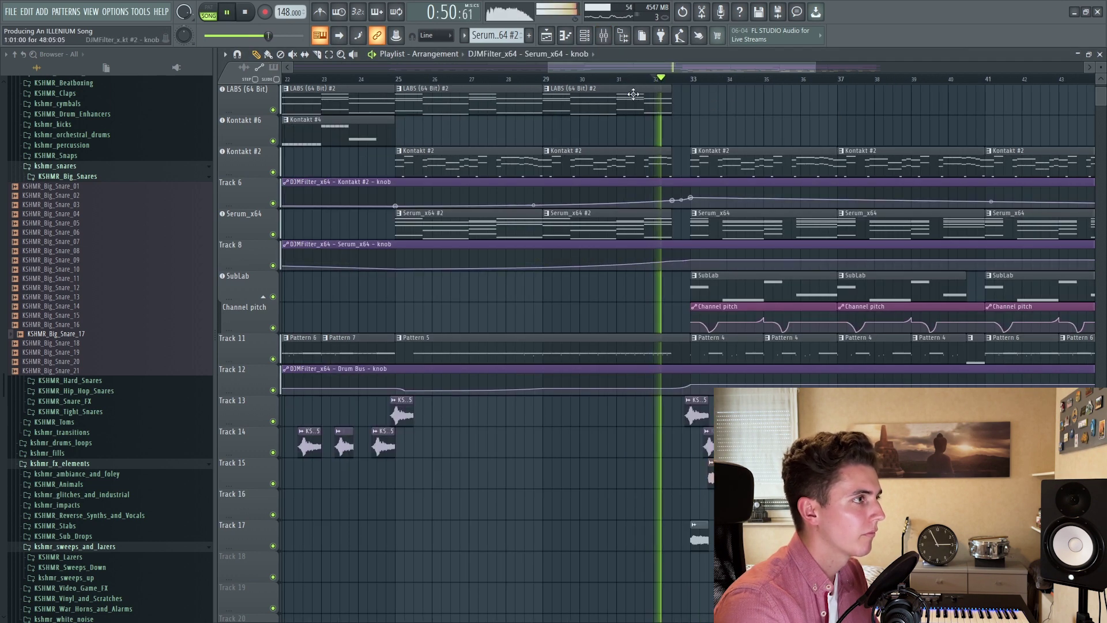
key("F9")
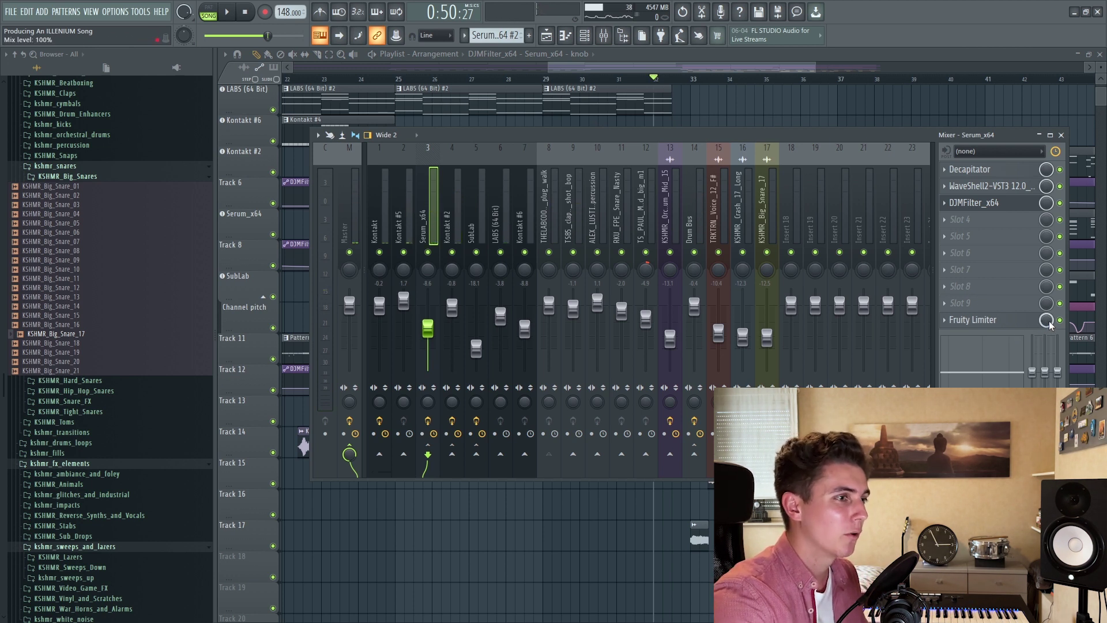
right_click(1048, 324)
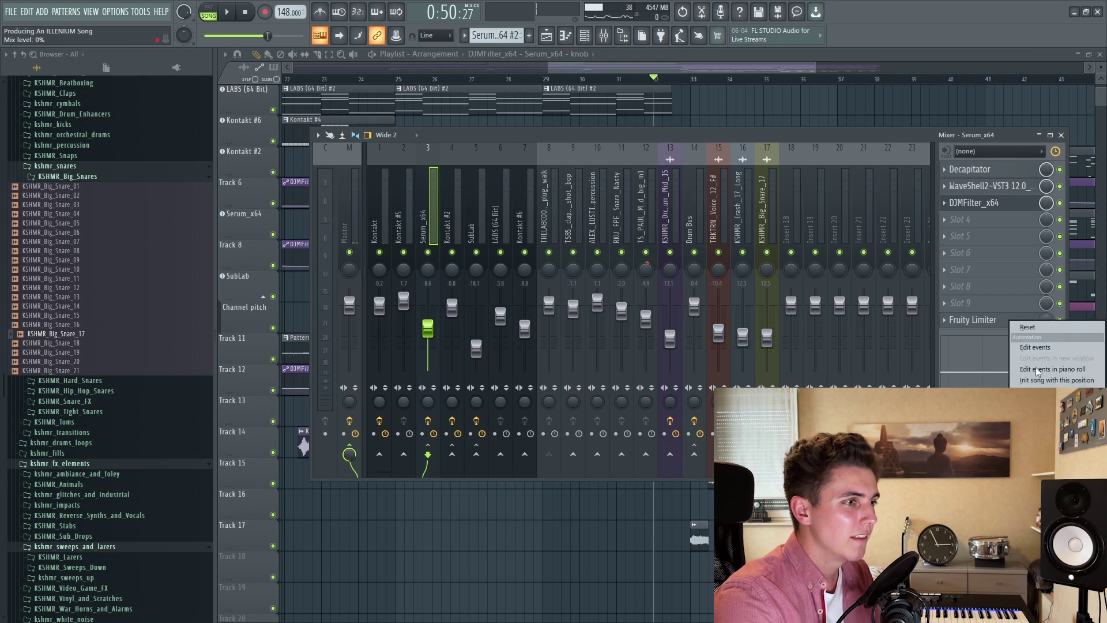
left_click(1056, 391)
key("F9")
scroll(554, 80, "down", 4)
left_click_drag(236, 575, 237, 290)
scroll(740, 84, "up", 3)
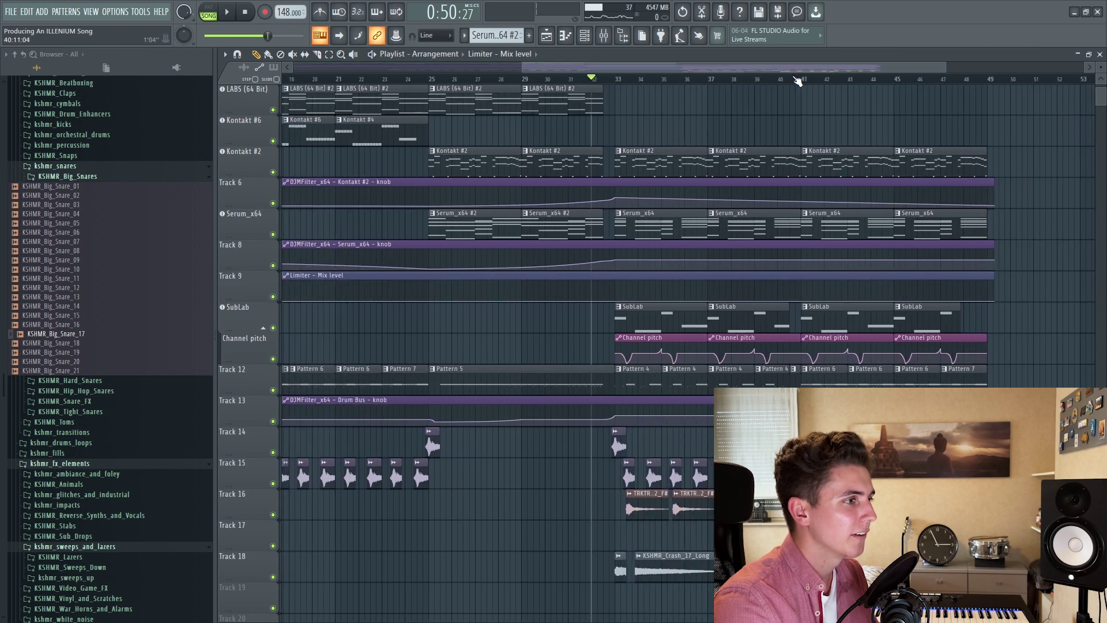
Shape the Limiter mix level automation to stay at zero through the build-up and rise at bar 33.
scroll(580, 300, "up", 3)
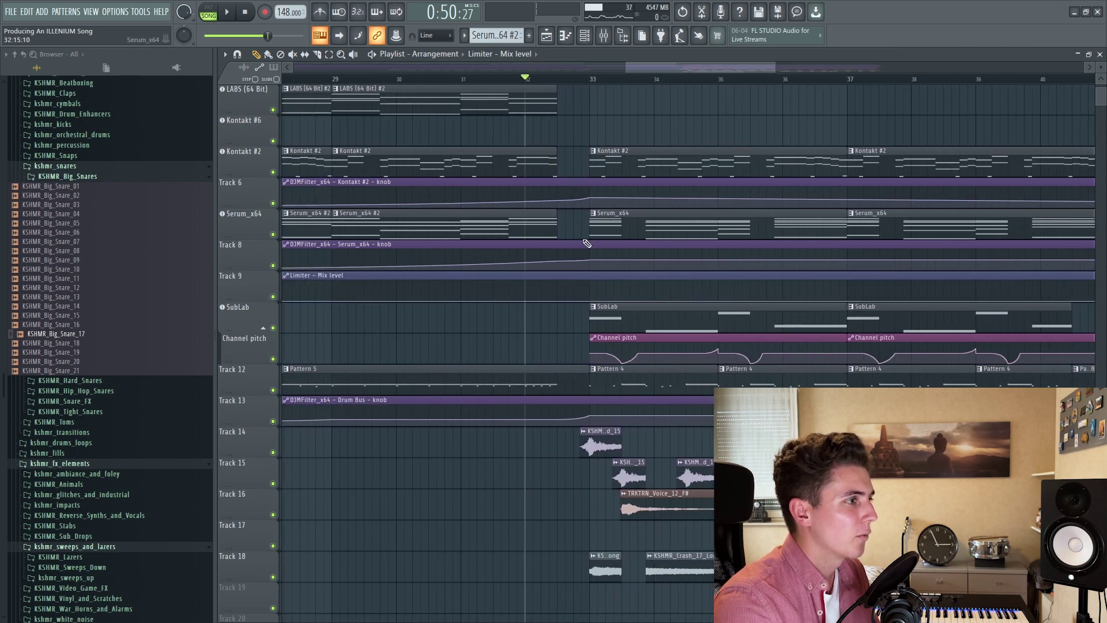
left_click_drag(580, 285, 584, 275)
key("space")
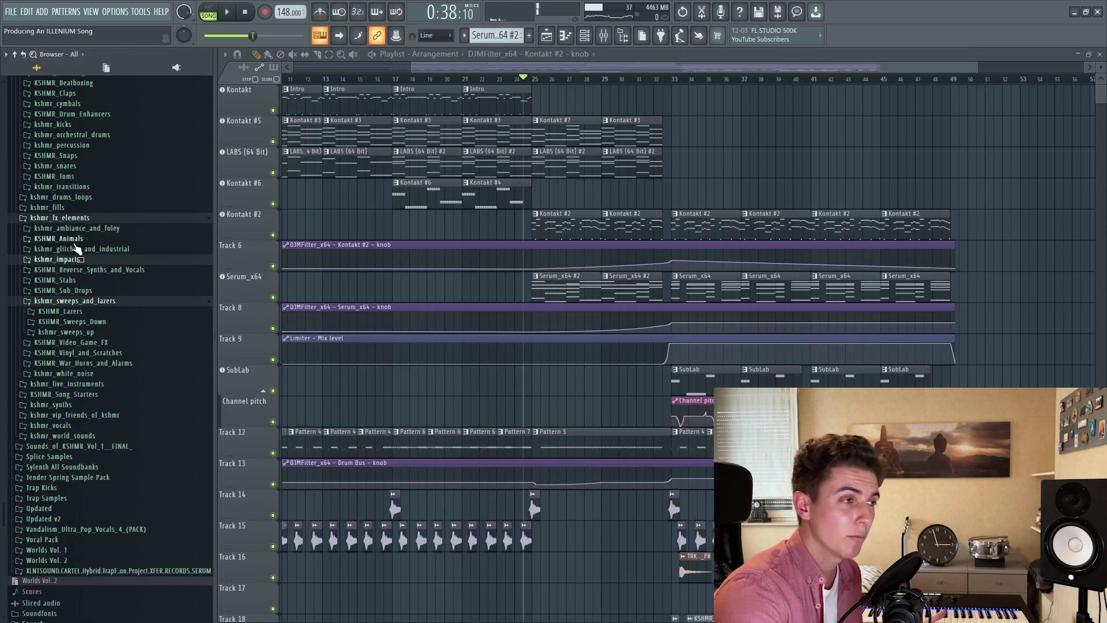
Add KSHMR_Long_Sweep_12_Clean and KSHMR_Long_Sweep_13_Clean from the long up-sweeps folder beneath the impact clip in the build-up.
scroll(553, 275, "down", 5)
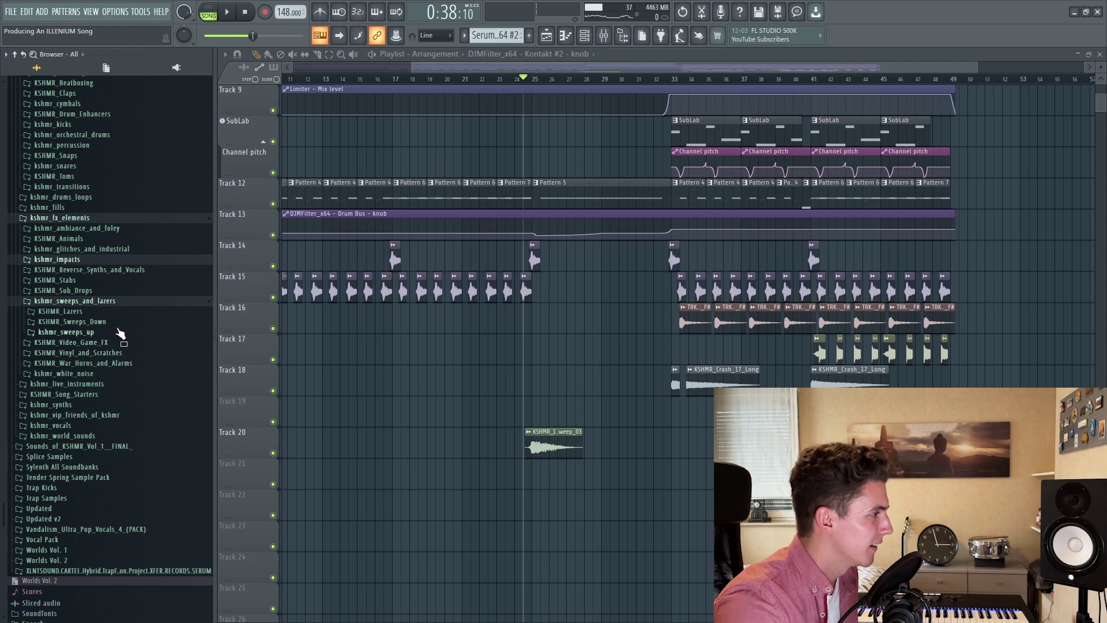
left_click(118, 334)
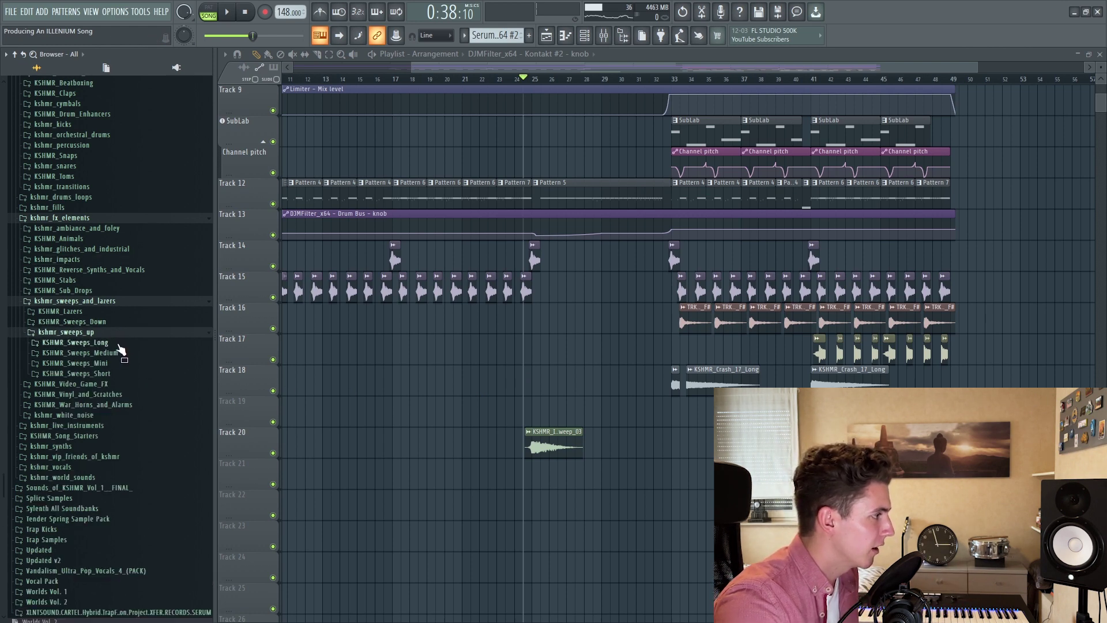
left_click(118, 343)
left_click_drag(115, 461, 569, 470)
double_click(573, 476)
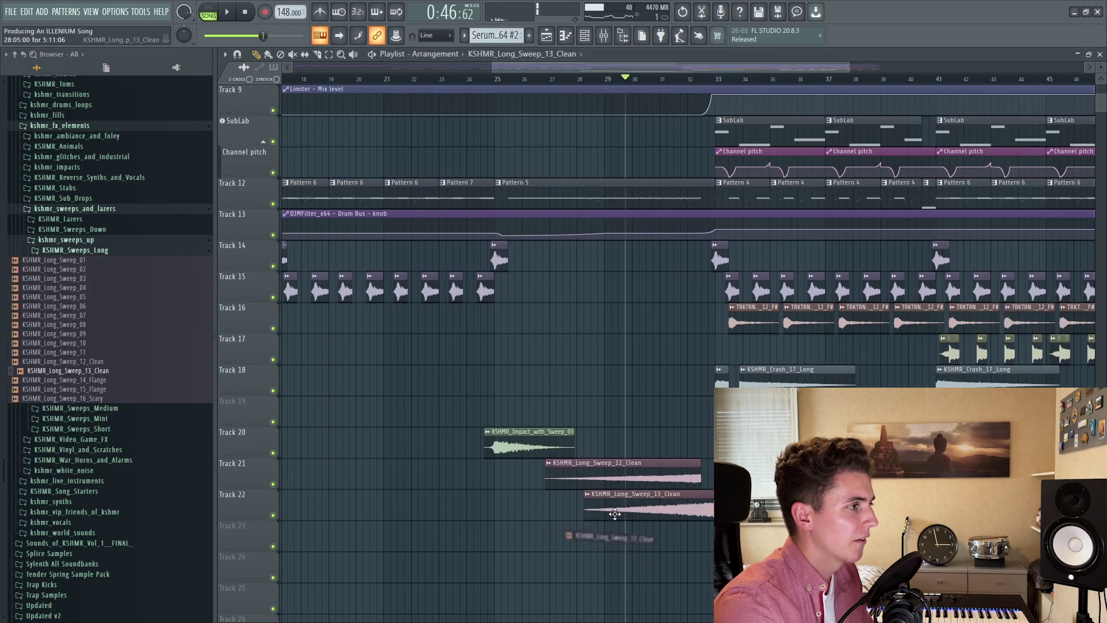
double_click(615, 514)
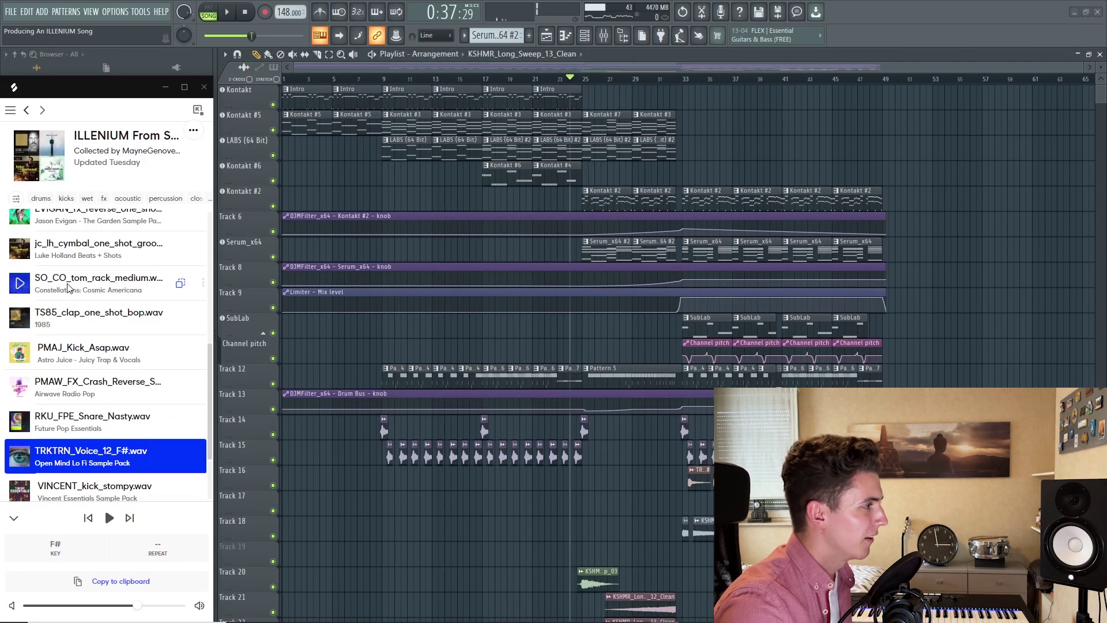
Bring the EVIGAN_fx_reverse_one_shot_sword and PMAW_FX_Crash_Reverse_Sweep samples from the Splice ILLENIUM collection into the build-up.
scroll(41, 309, "up", 3)
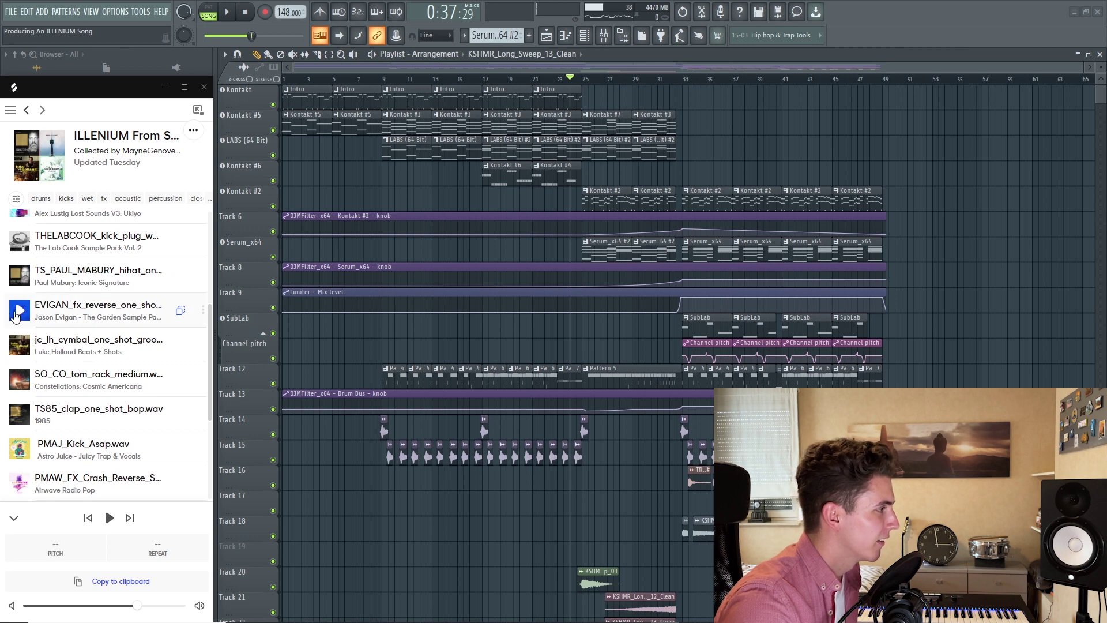
left_click_drag(51, 309, 621, 529)
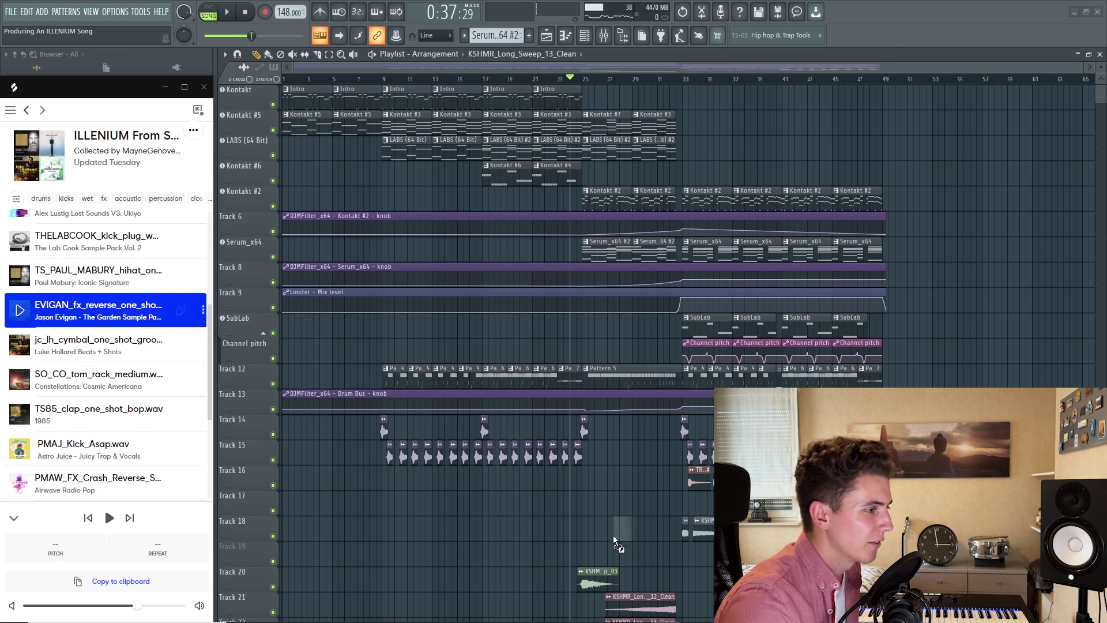
scroll(40, 383, "down", 6)
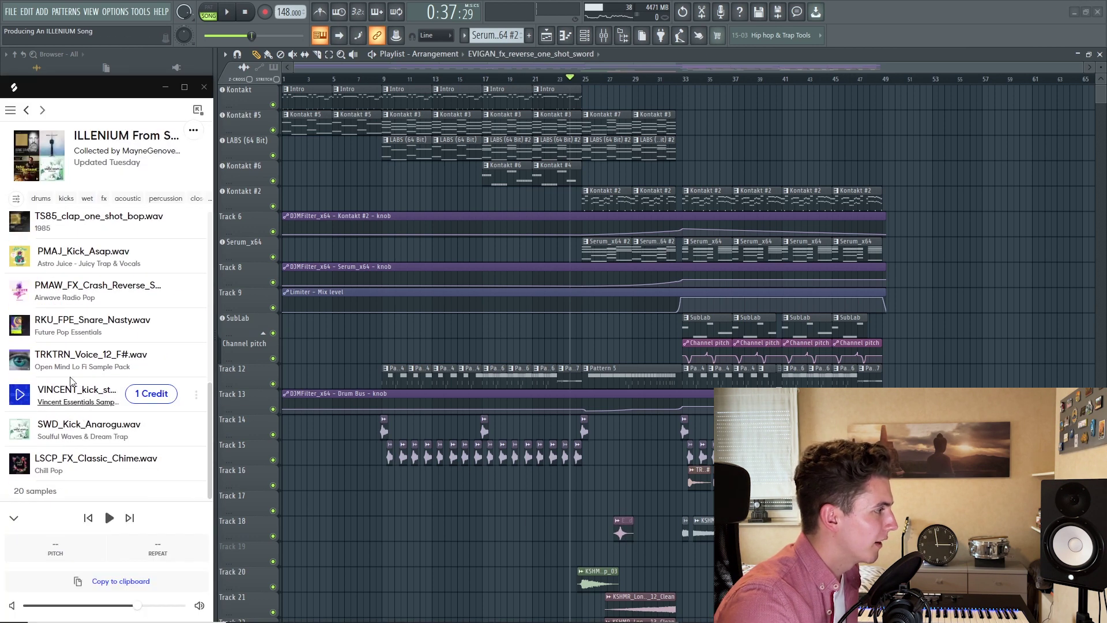
left_click(19, 324)
left_click_drag(56, 291, 641, 445)
key("space")
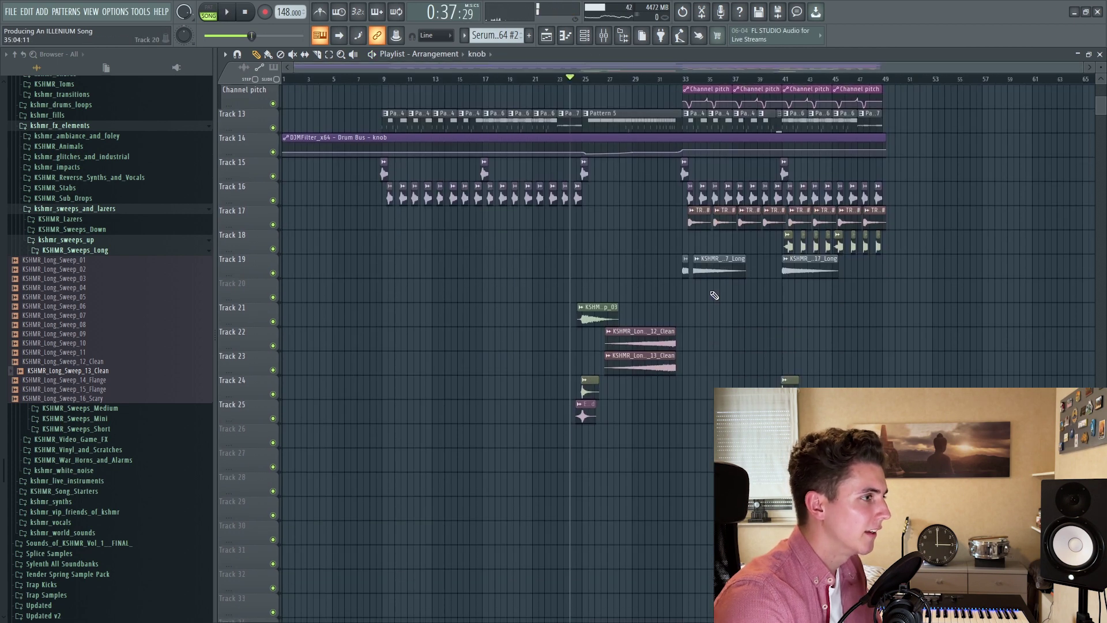
Place a TRKTRN_Voice_12_F# clip at the start of bar 25 on Track 17 and play the transition.
scroll(682, 86, "up", 3)
left_click_drag(520, 215, 492, 223)
key("space")
key("space")
key("space")
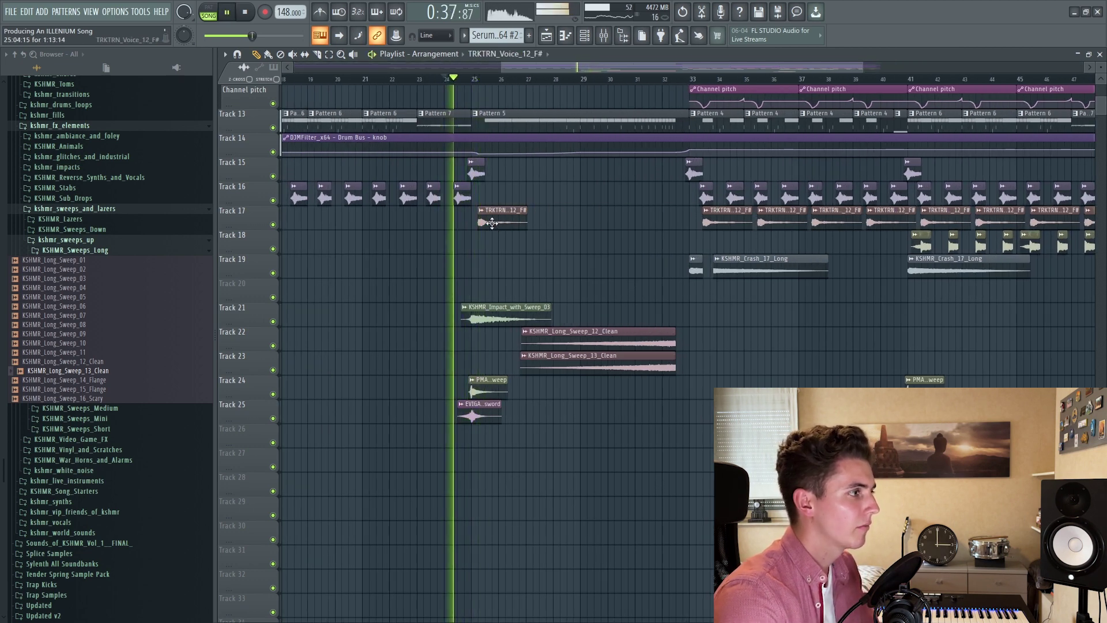
Load DJMFilter_x64 into slot 2 of the TRKTRN_Voice_12_F# mixer insert and create an automation clip for its knob.
double_click(491, 223)
key("F9")
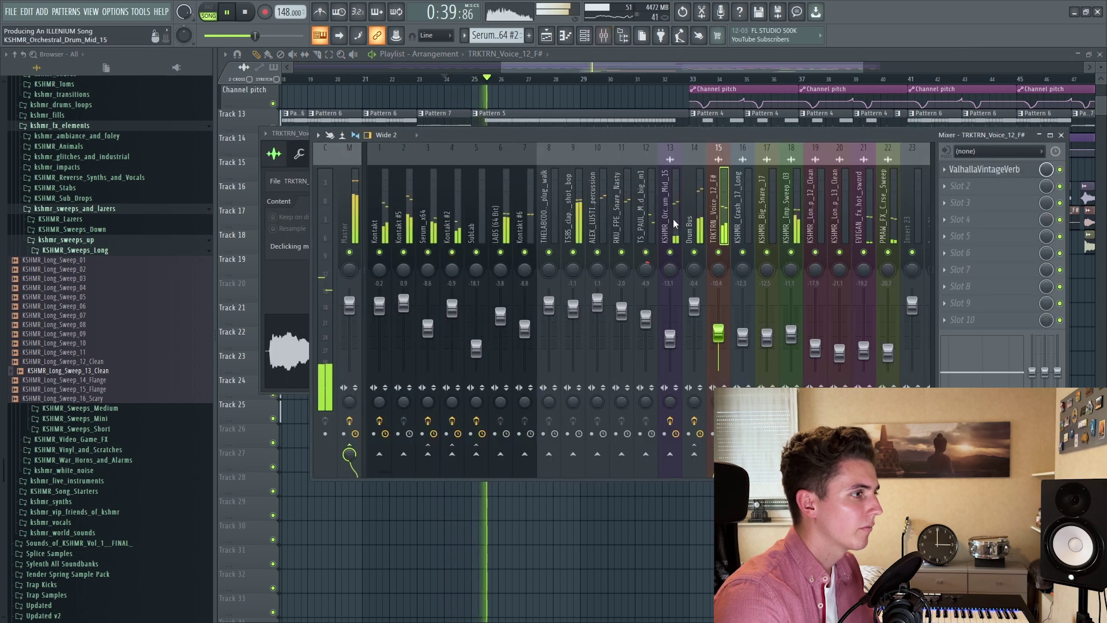
key("space")
left_click(960, 186)
mouse_move(870, 284)
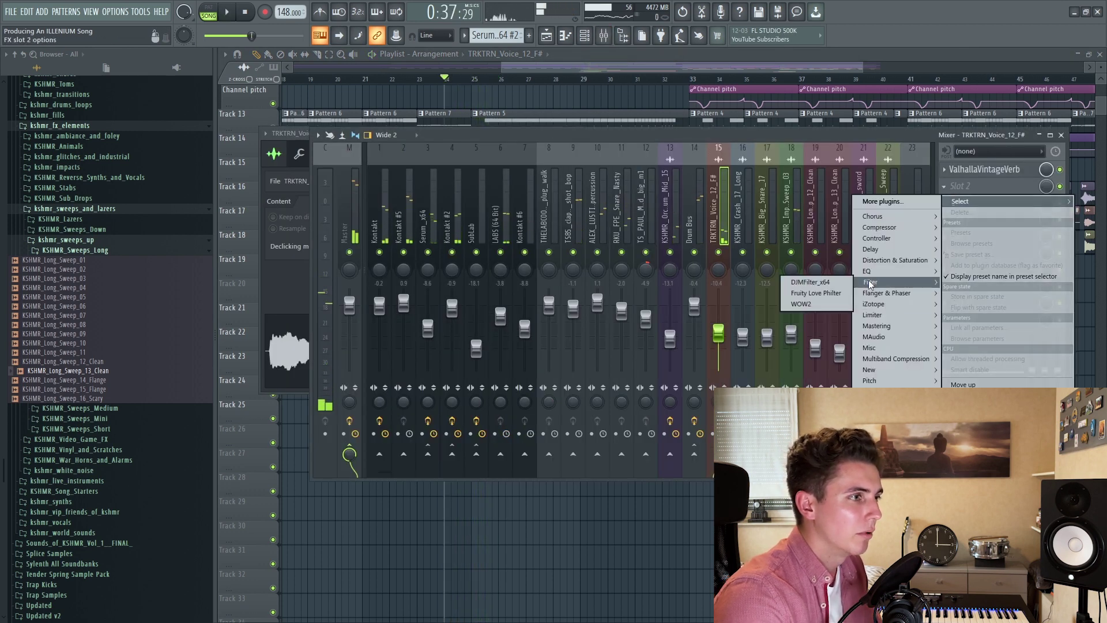
left_click(810, 282)
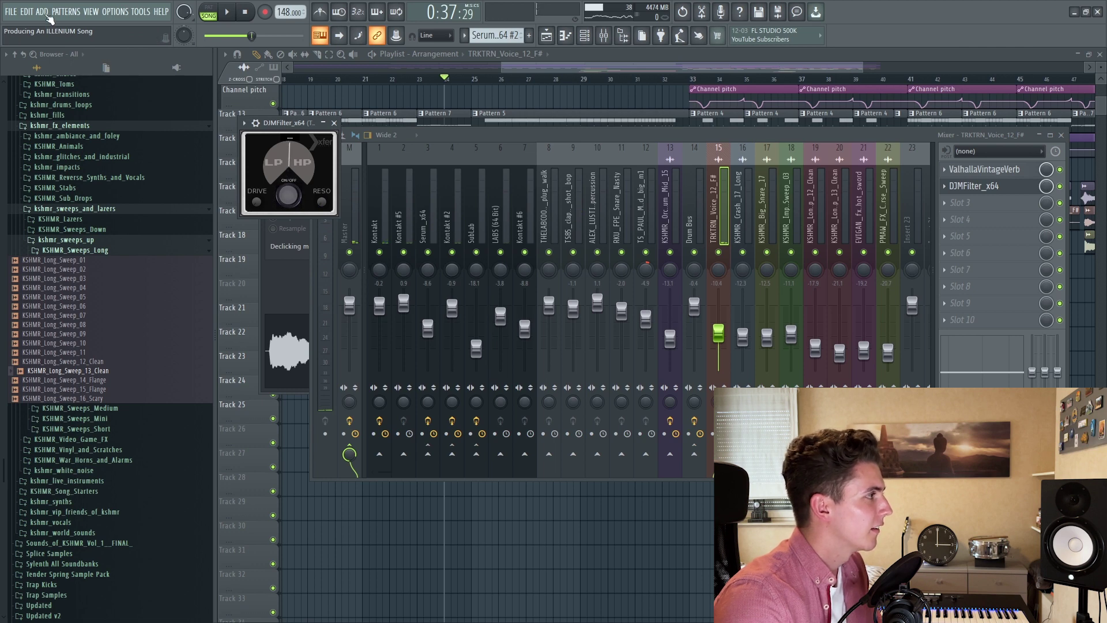
left_click(44, 13)
left_click(144, 118)
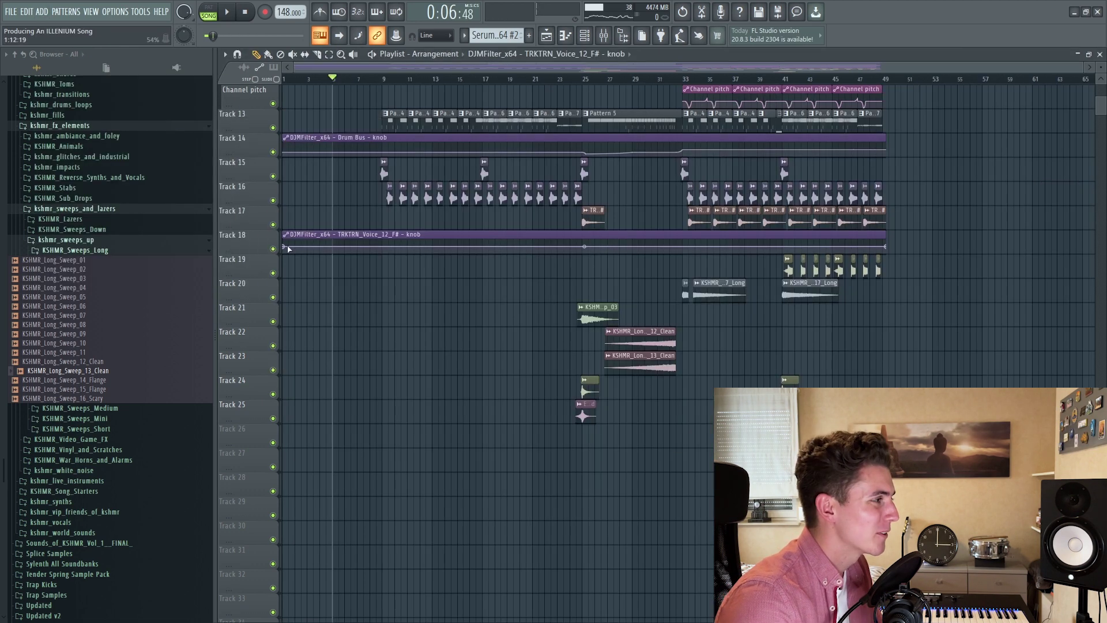
Copy the voice filter automation's start value to a new point at bar 33 and lower the curve at bar 24 to 8%.
right_click(289, 249)
left_click(311, 432)
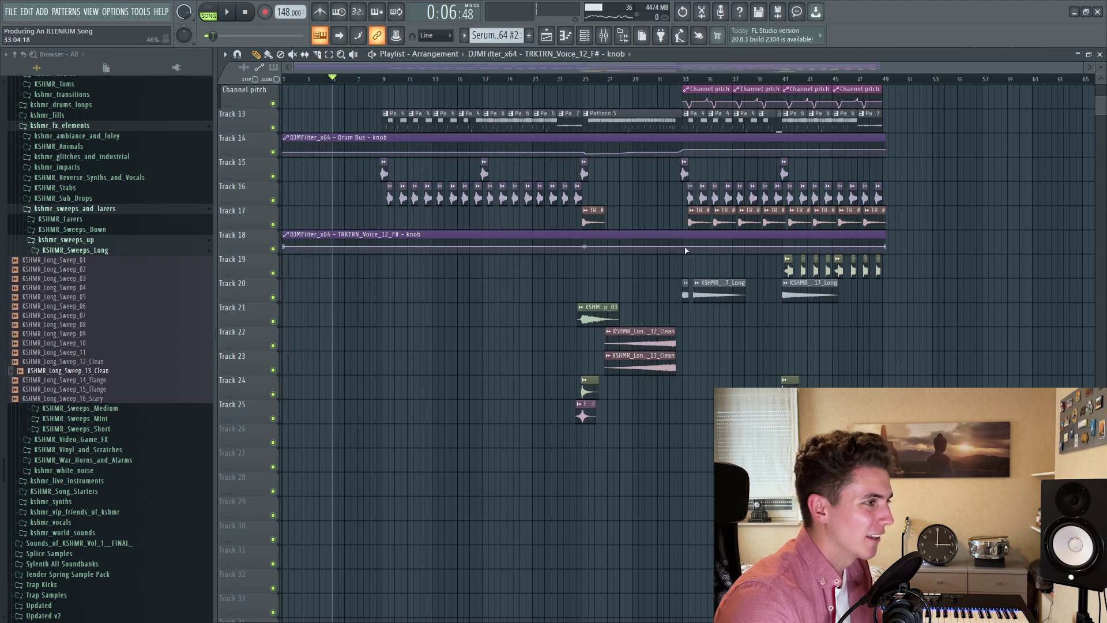
right_click(686, 250)
left_click(698, 443)
left_click(573, 253)
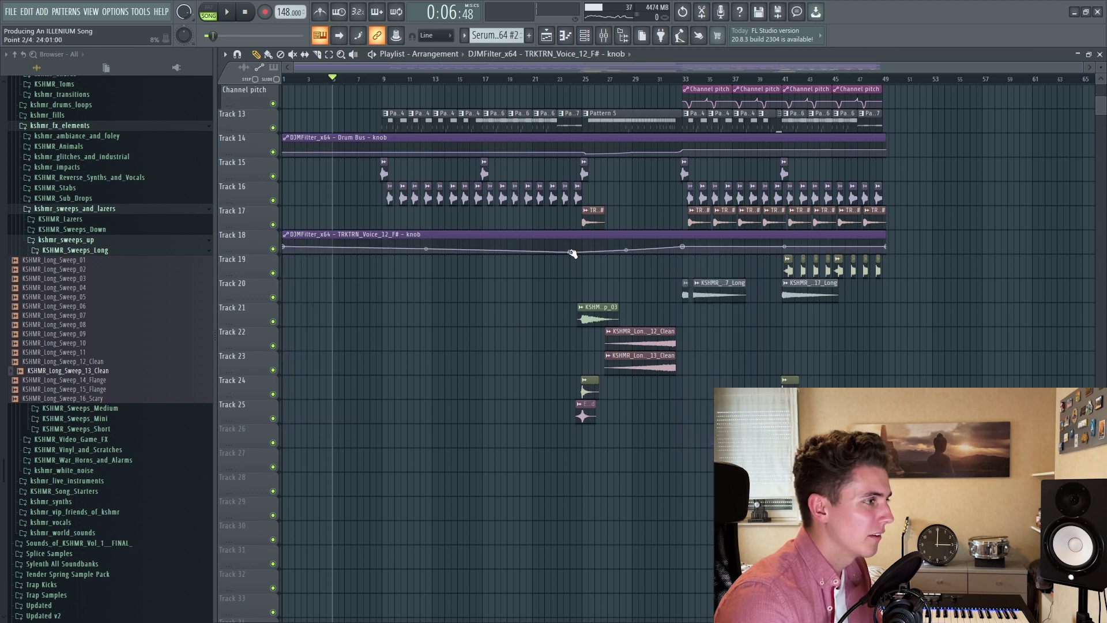
Add a low point near bar 32 of the voice filter automation and set the bar 24 point to 17% during playback.
right_click(574, 79)
scroll(582, 78, "up", 3)
left_click(737, 253)
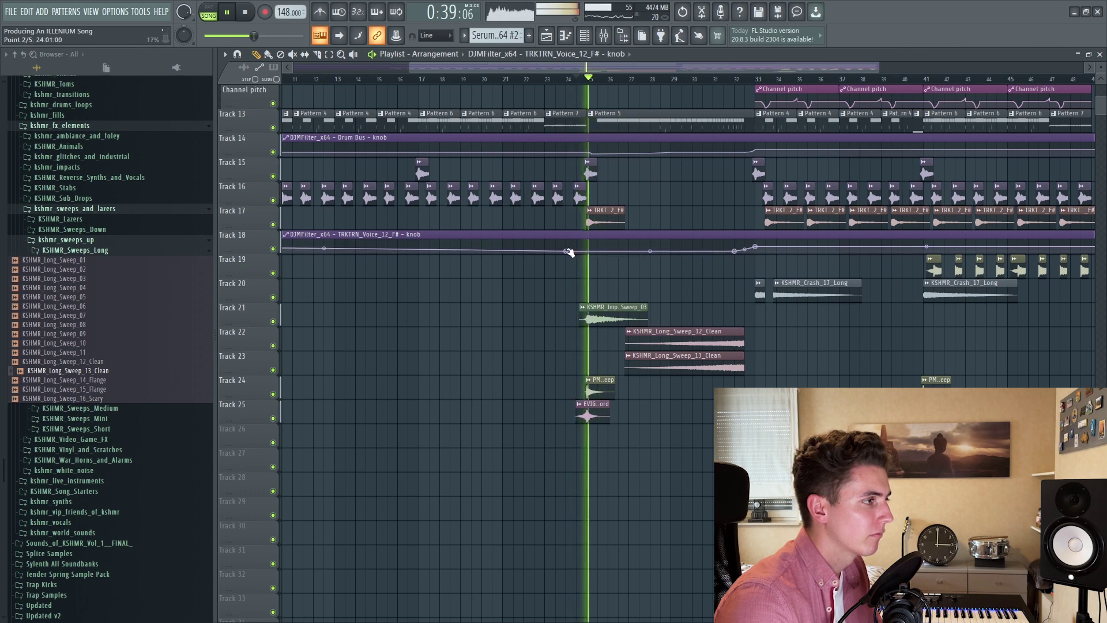
scroll(576, 79, "down", 3)
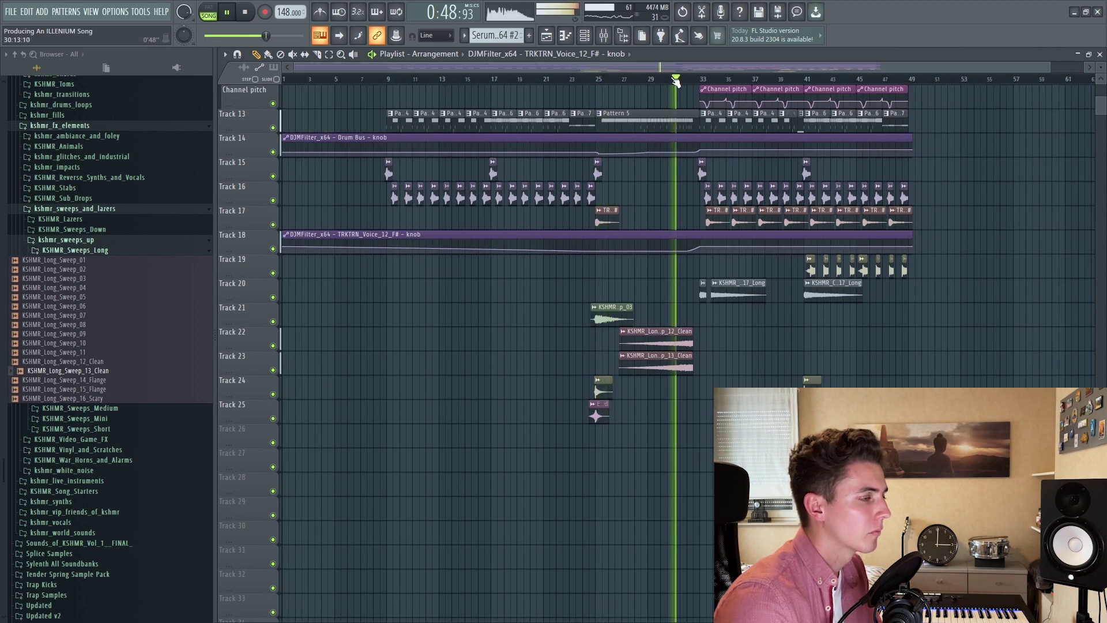
Load Fruity Balance into slot 1 of the Master insert and create an automation clip for its volume.
left_click(604, 35)
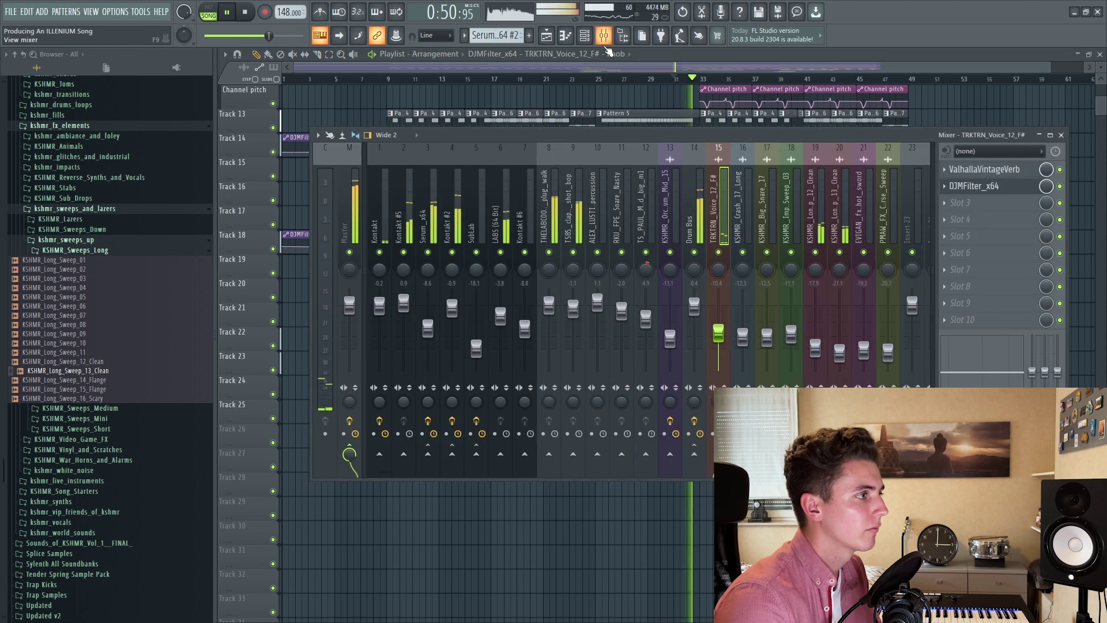
left_click(353, 217)
key("space")
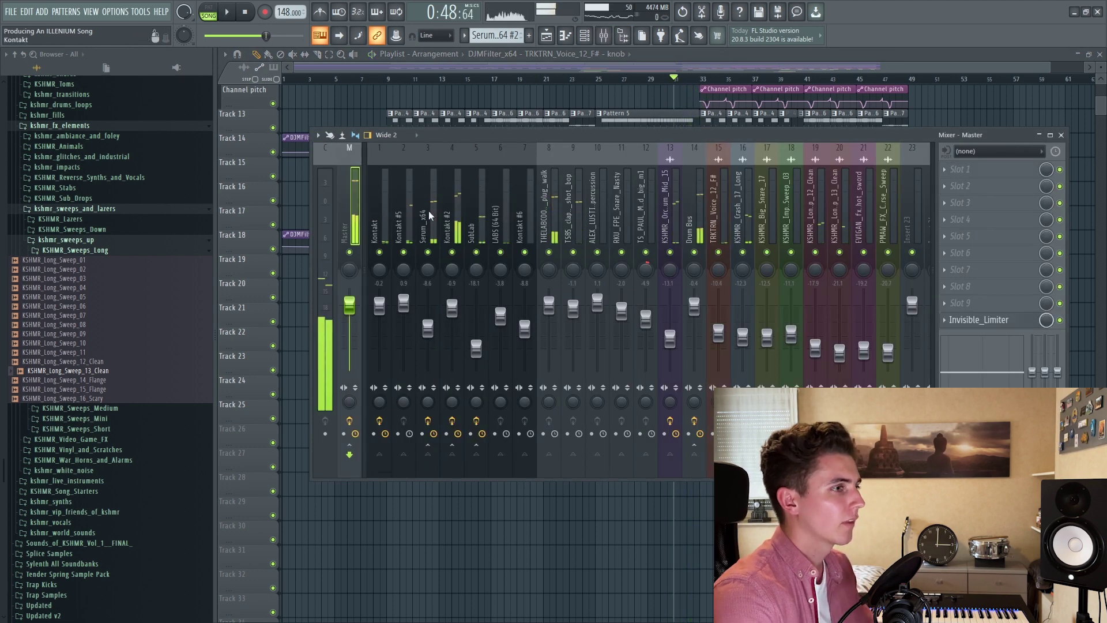
left_click(953, 173)
mouse_move(897, 277)
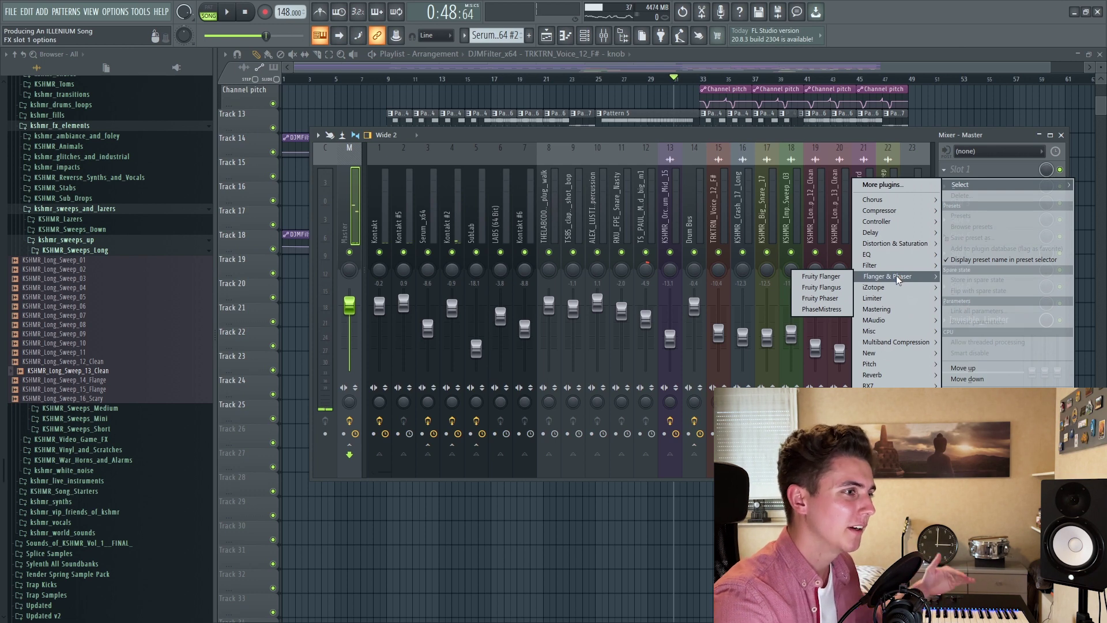
mouse_move(894, 315)
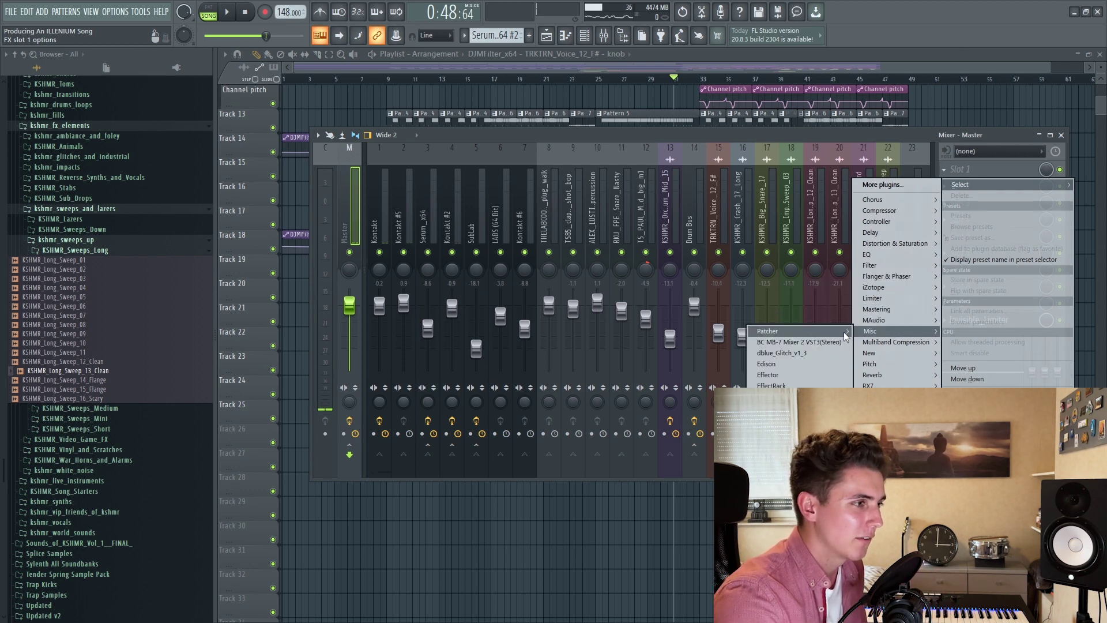
left_click(776, 396)
right_click(371, 204)
left_click(396, 289)
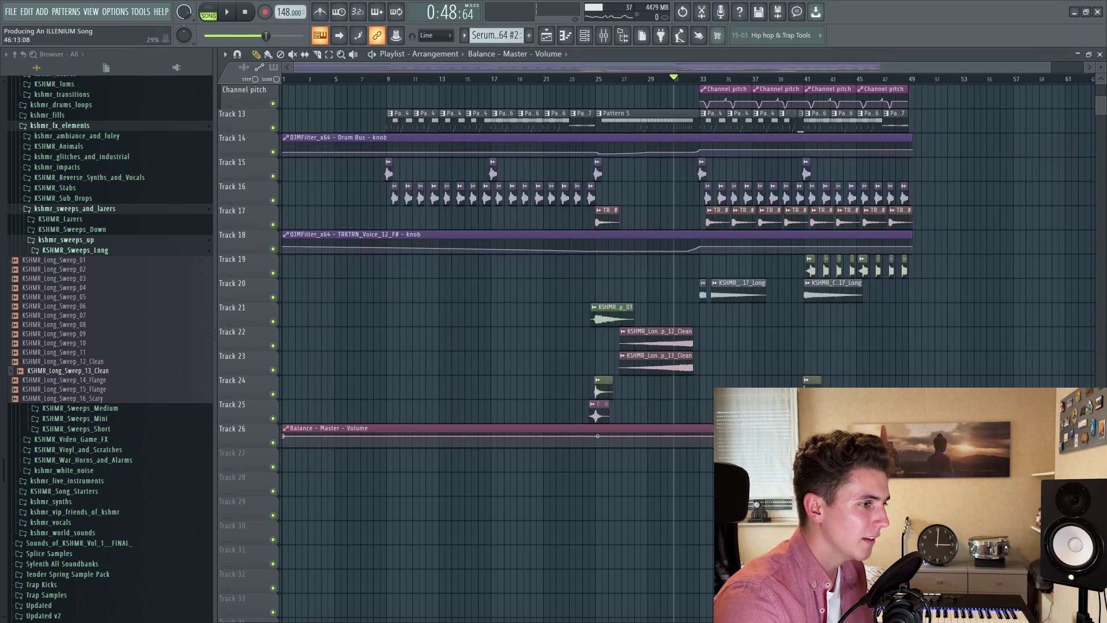
Copy the 75% start value of the Balance master volume automation and paste it into the point at bar 25.
right_click(287, 437)
left_click(311, 584)
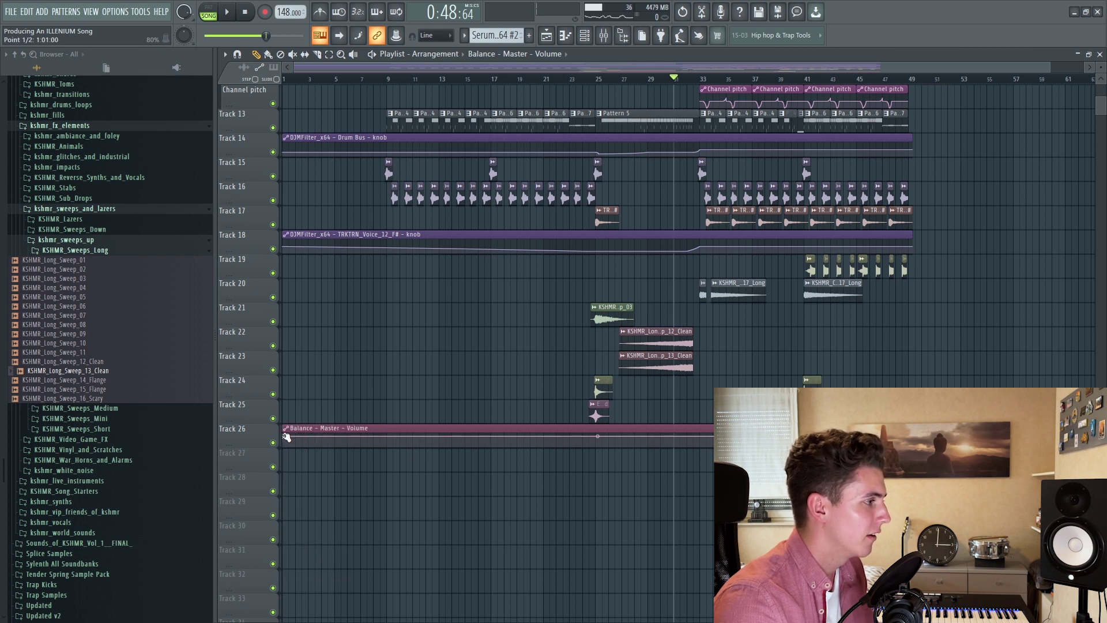
right_click(286, 438)
left_click(340, 583)
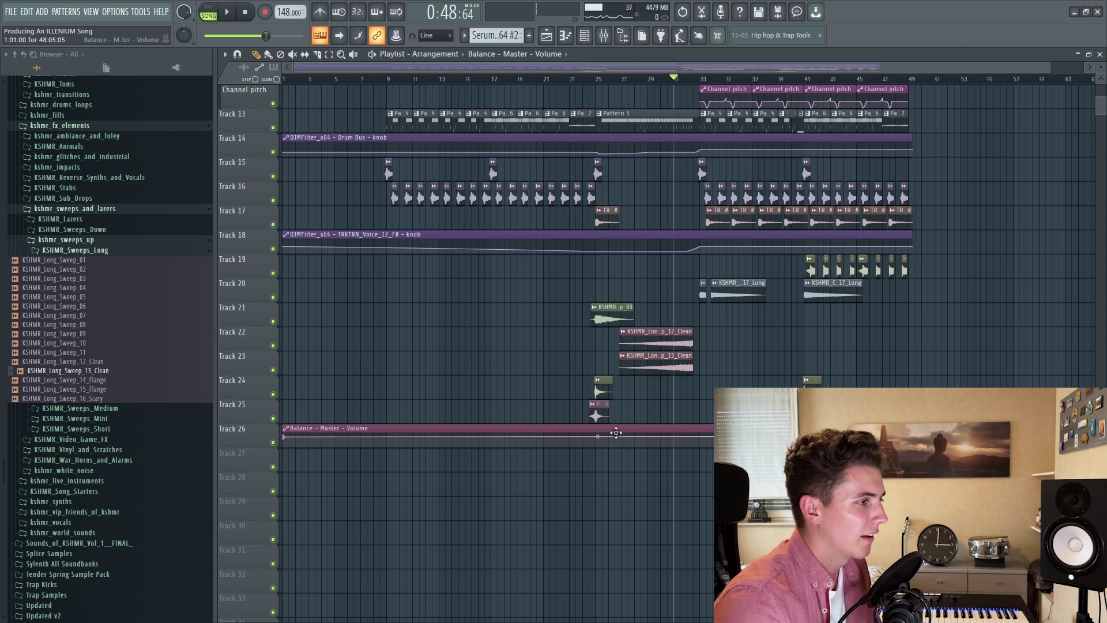
left_click(596, 444)
right_click(596, 443)
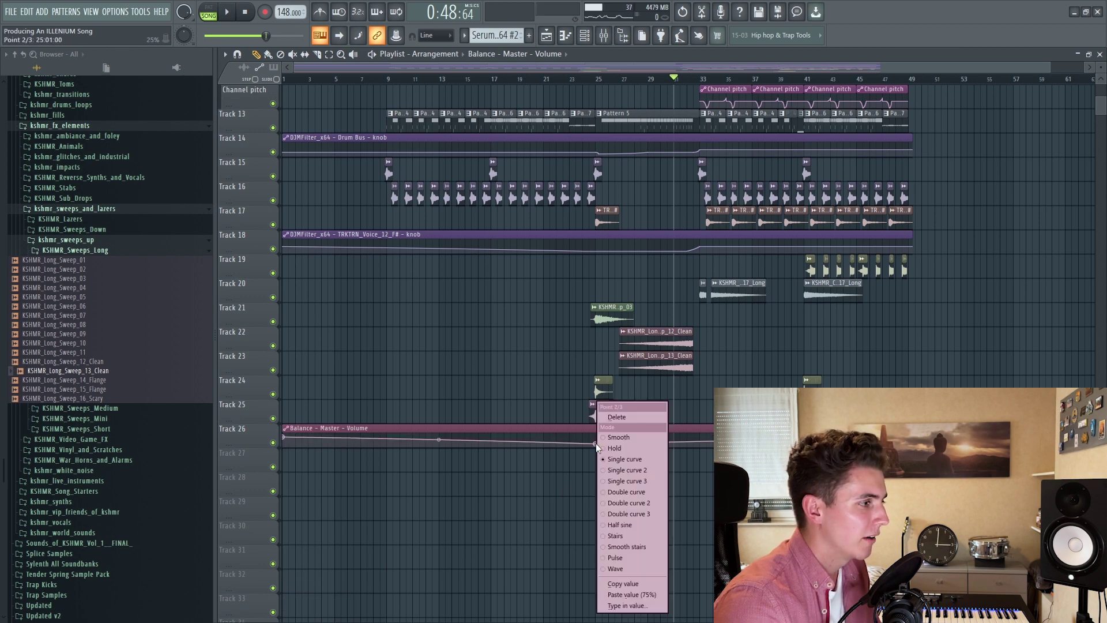
left_click(624, 594)
Add a point before the drop, set the master volume automation at bar 33 to 78%, and play the transition.
scroll(673, 320, "up", 5)
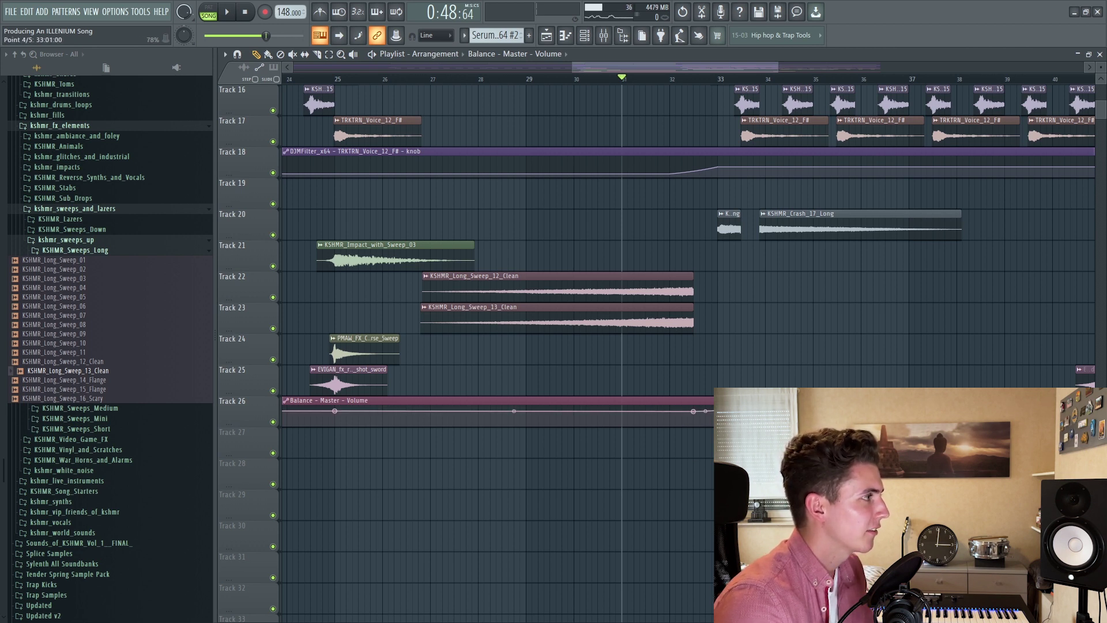
scroll(692, 403, "down", 5)
key("space")
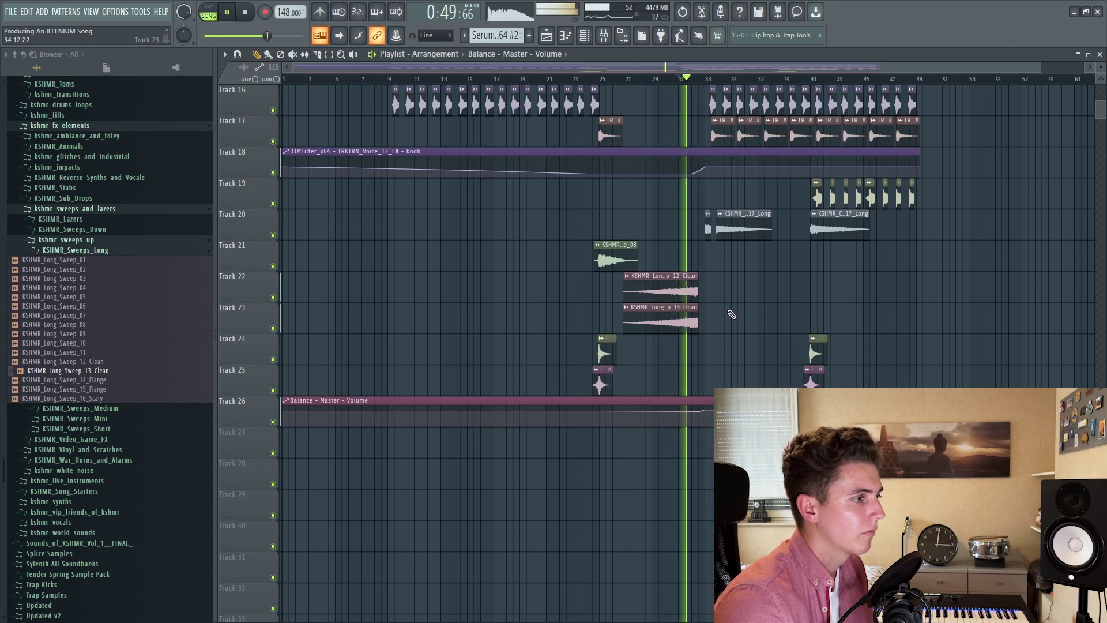